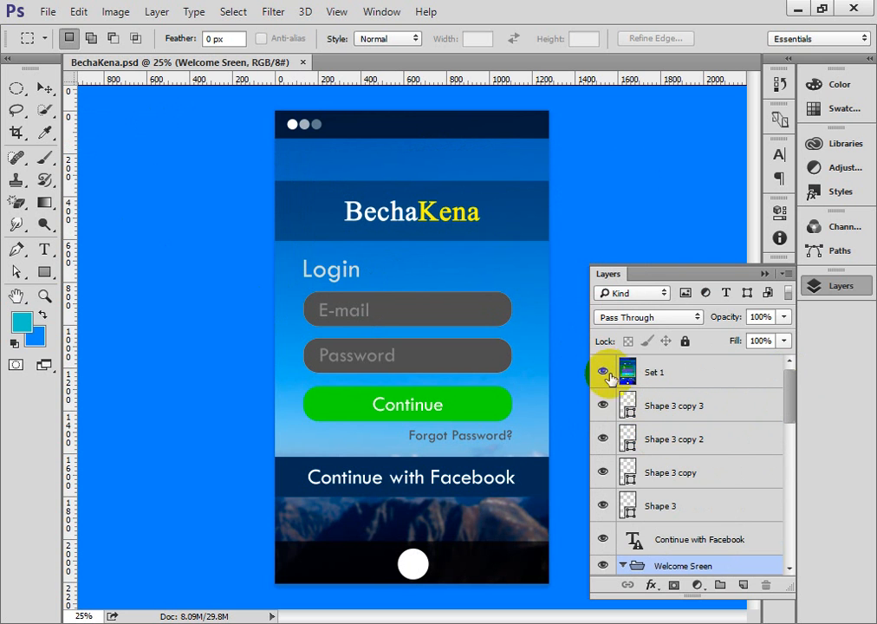
Toggle the visibility of Set 1, the Shape 3 copies and the Welcome Sreen group to examine how the login screen is layered
{"action": "left_click", "coordinate": [602, 372]}
{"action": "left_click", "coordinate": [600, 405]}
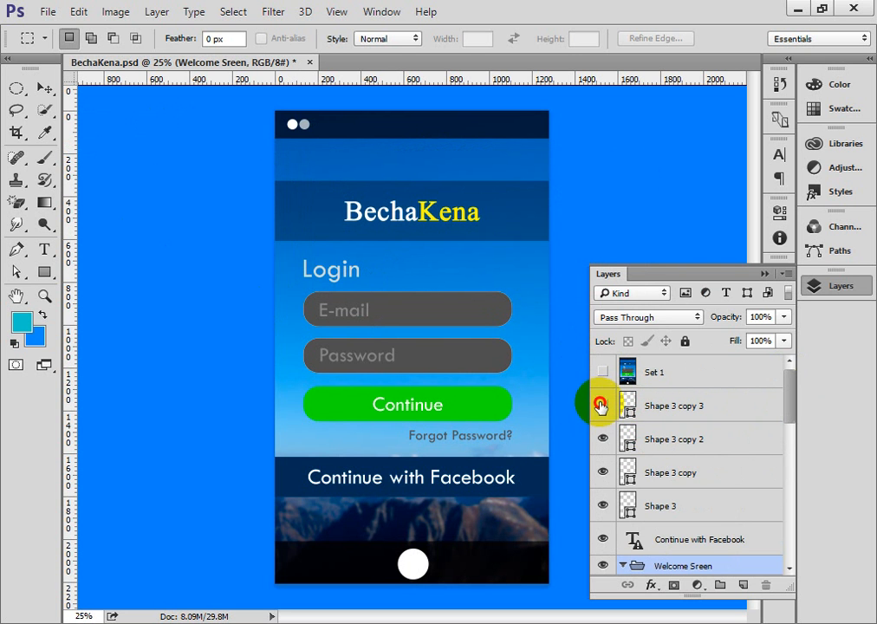
{"action": "left_click", "coordinate": [599, 439]}
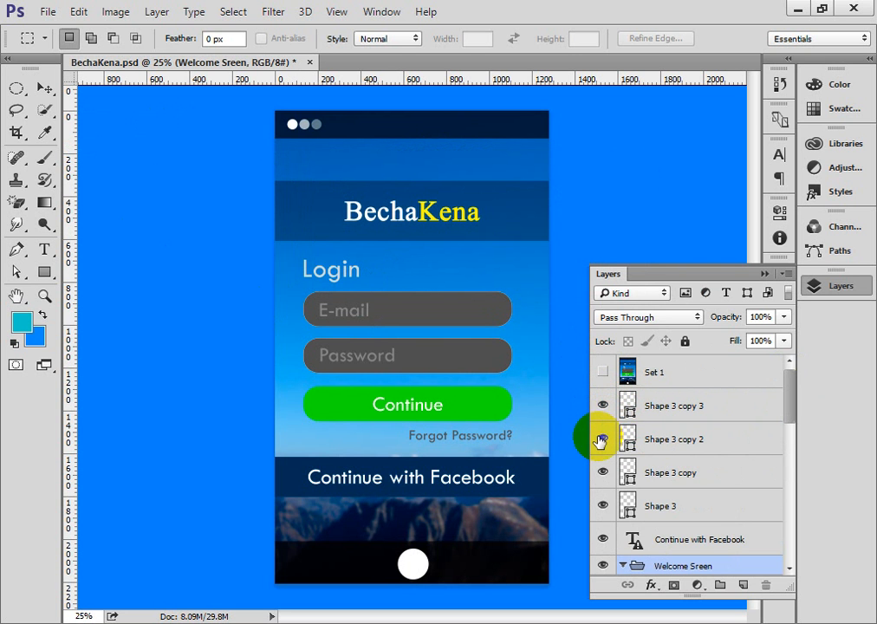
{"action": "scroll", "coordinate": [601, 451], "scroll_direction": "down", "scroll_amount": 2}
{"action": "left_click", "coordinate": [602, 467]}
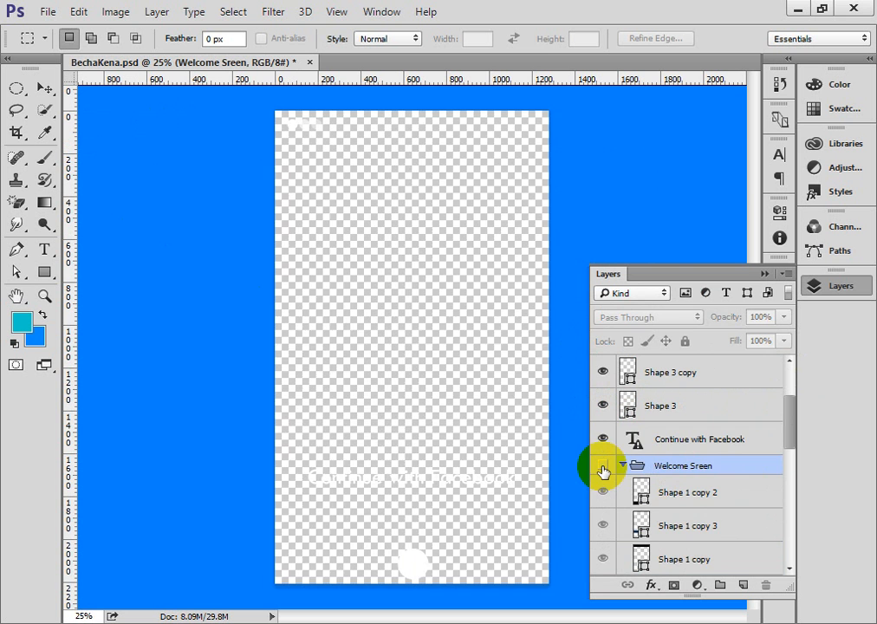
{"action": "left_click", "coordinate": [603, 467]}
{"action": "left_click", "coordinate": [604, 467]}
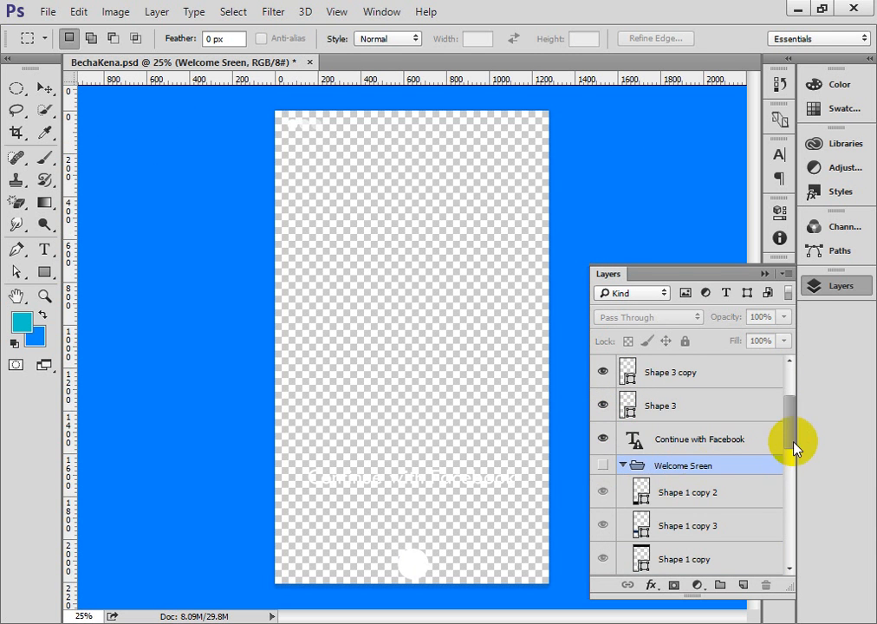
{"action": "left_click_drag", "start_coordinate": [796, 445], "coordinate": [774, 409]}
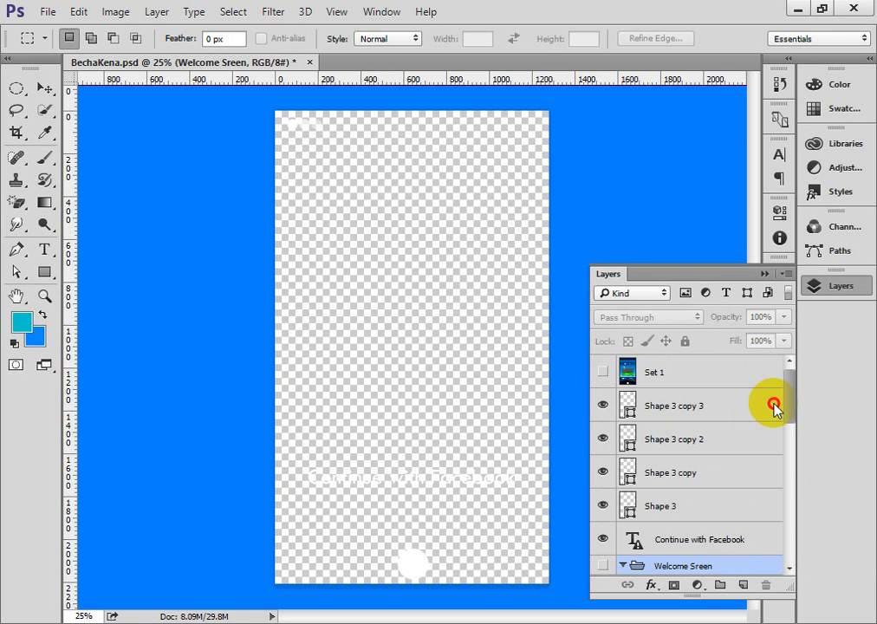
{"action": "scroll", "coordinate": [704, 430], "scroll_direction": "down", "scroll_amount": 10}
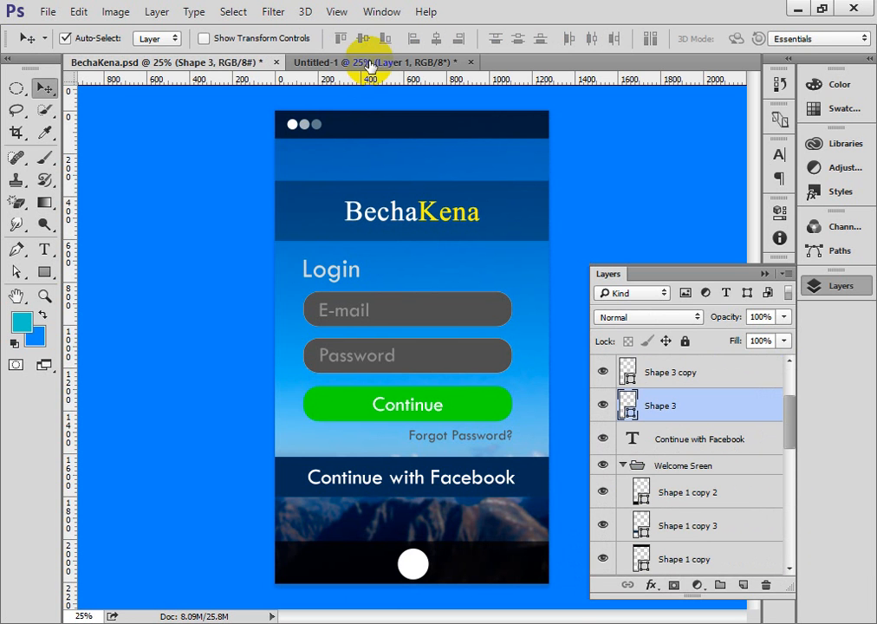
Switch to Notepad and review the News Feed task in To do list.txt
{"action": "key", "text": "alt+Tab"}
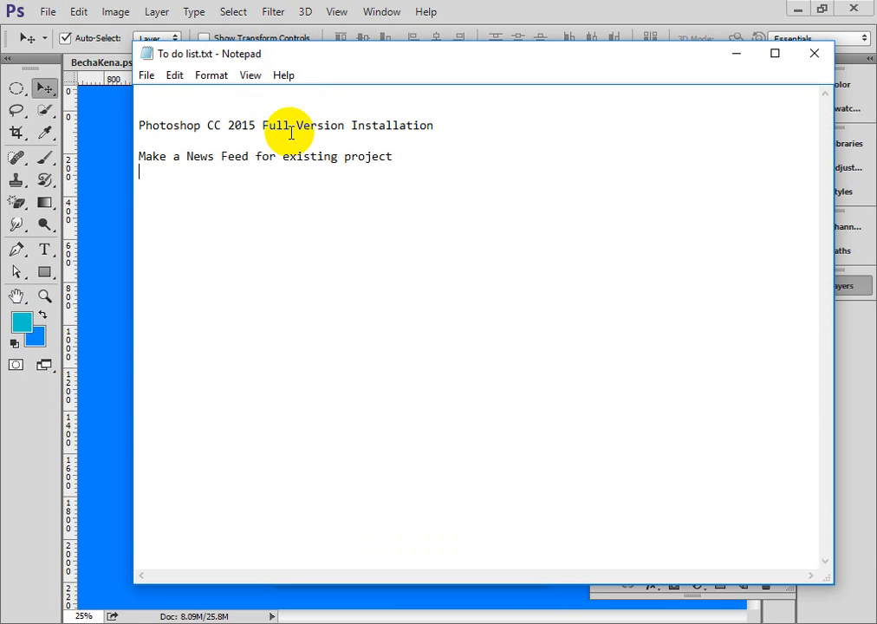
{"action": "left_click", "coordinate": [463, 153]}
{"action": "left_click_drag", "start_coordinate": [188, 156], "coordinate": [249, 156]}
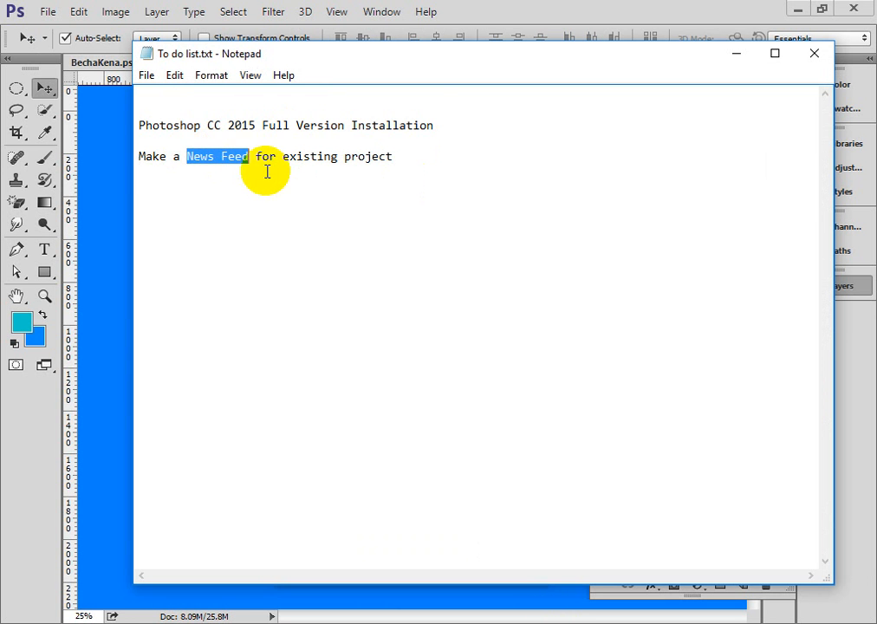
{"action": "left_click", "coordinate": [243, 181]}
{"action": "left_click_drag", "start_coordinate": [184, 156], "coordinate": [239, 156]}
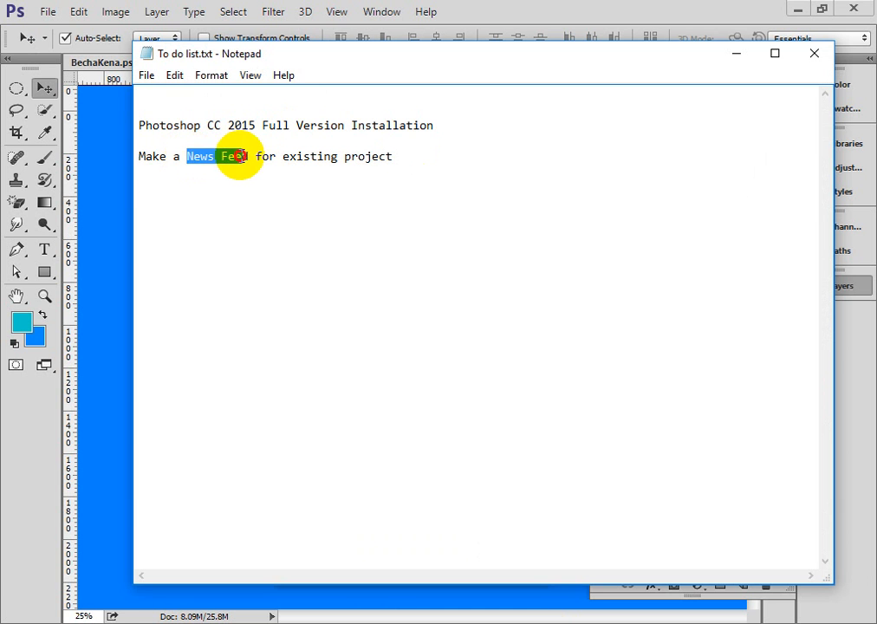
{"action": "left_click", "coordinate": [241, 184]}
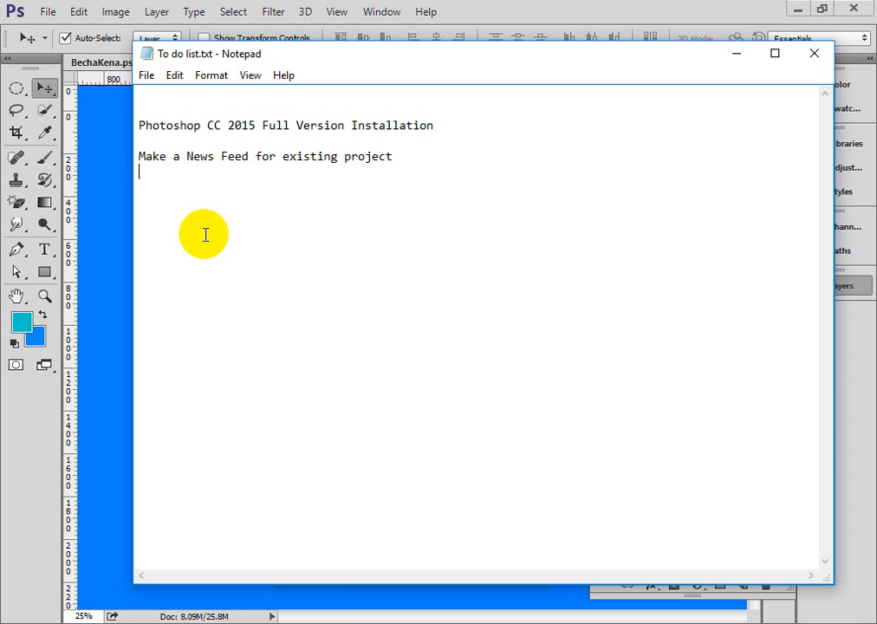
Switch back to Photoshop and draw a rectangle about 1304 × 152 px across the top edge of the Untitled-1 canvas
{"action": "left_click", "coordinate": [521, 8]}
{"action": "left_click", "coordinate": [369, 61]}
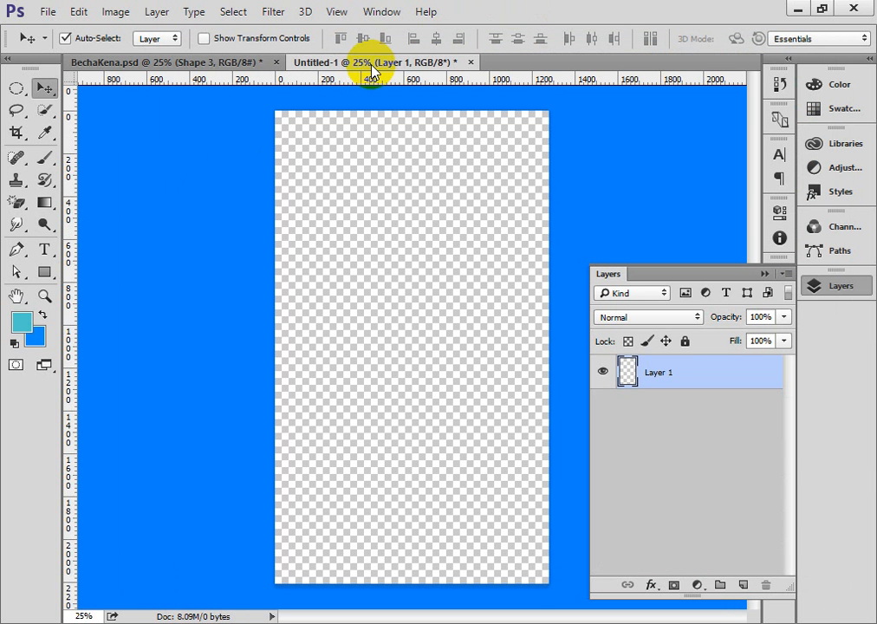
{"action": "left_click", "coordinate": [413, 250]}
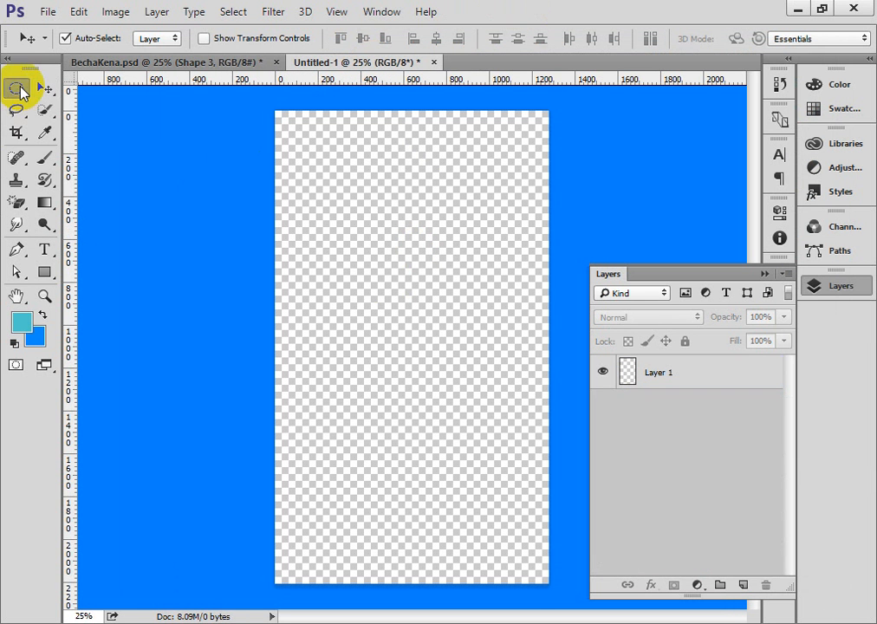
{"action": "left_click", "coordinate": [17, 88]}
{"action": "left_click_drag", "start_coordinate": [19, 98], "coordinate": [74, 86]}
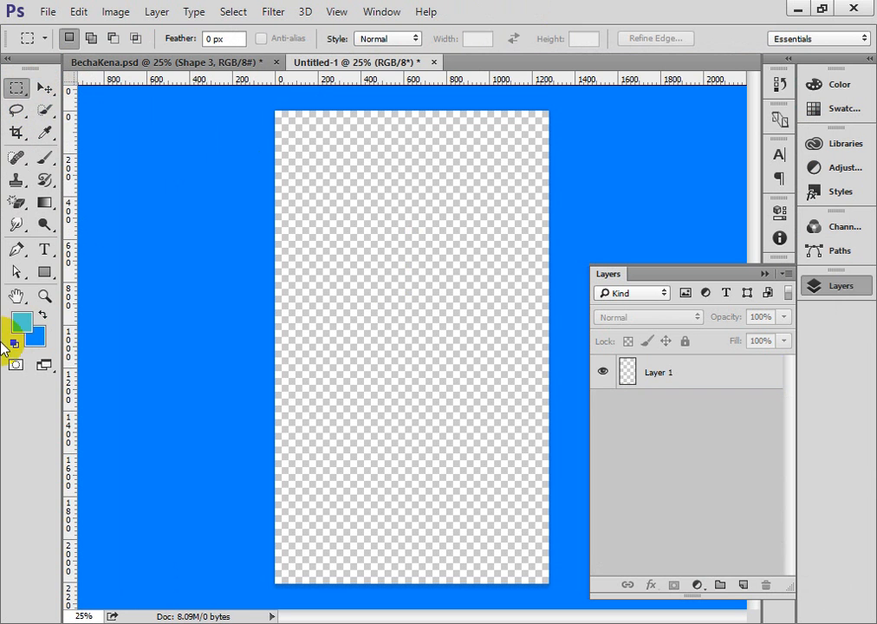
{"action": "left_click", "coordinate": [44, 271]}
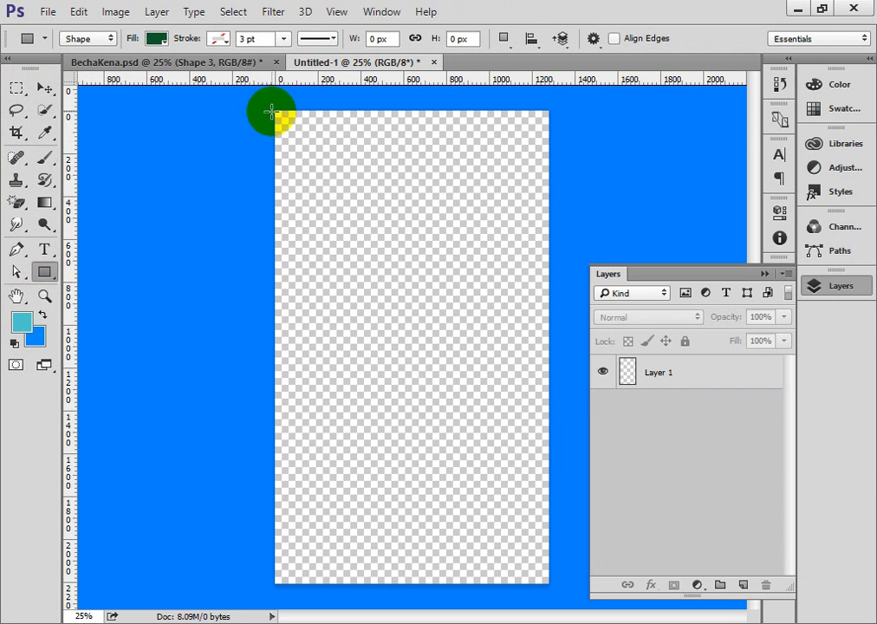
{"action": "left_click_drag", "start_coordinate": [274, 111], "coordinate": [554, 141]}
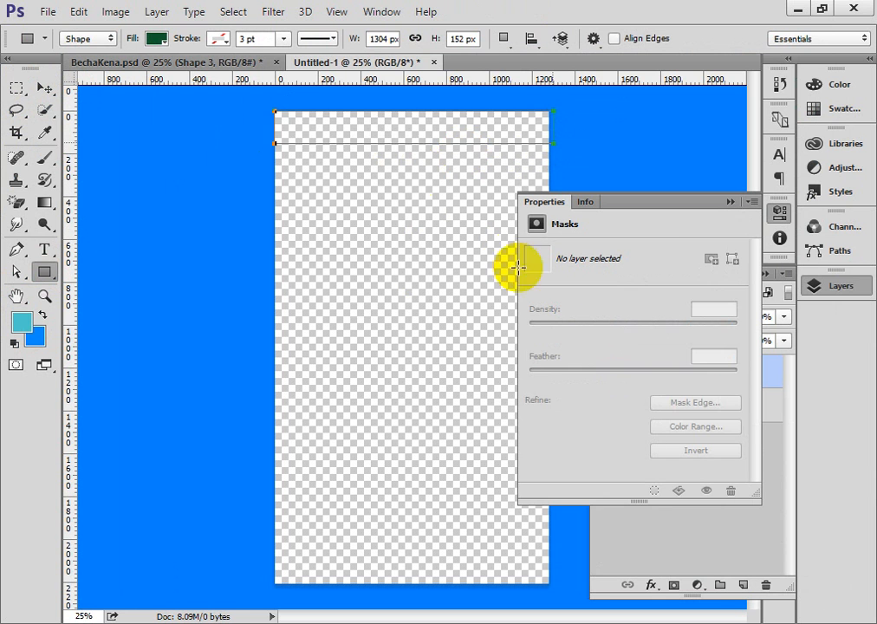
Change the top rectangle's fill to dark indigo blue
{"action": "left_click", "coordinate": [537, 306]}
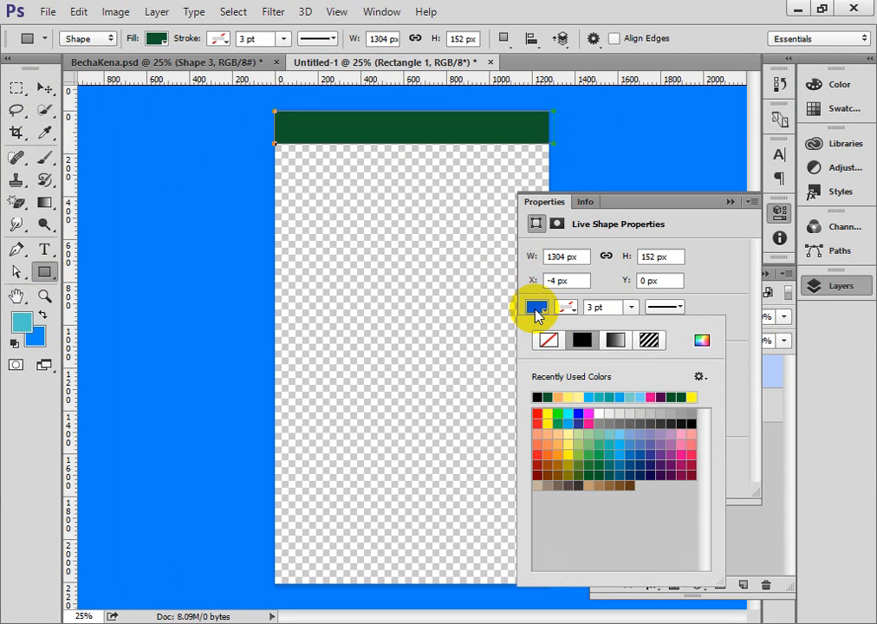
{"action": "left_click", "coordinate": [579, 414]}
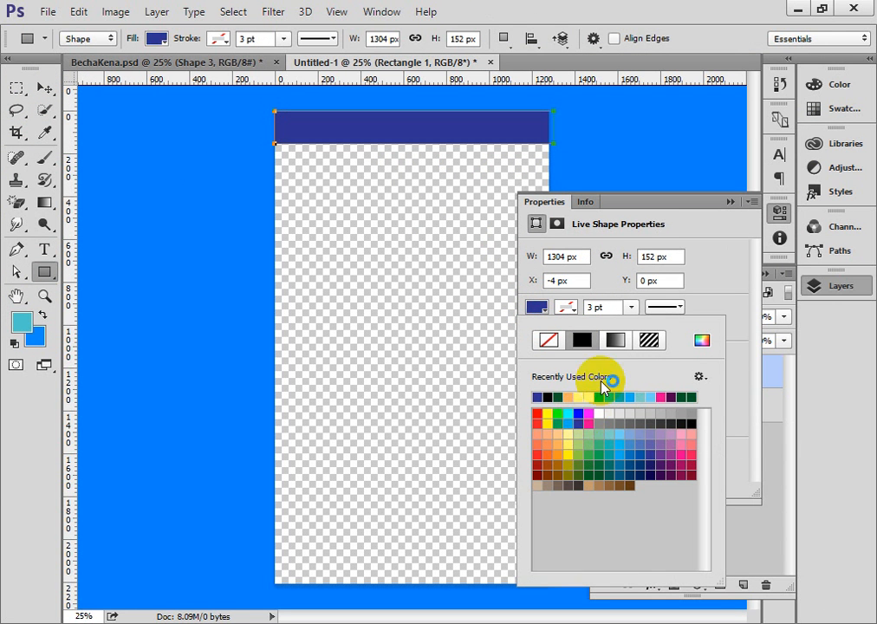
{"action": "left_click", "coordinate": [731, 201]}
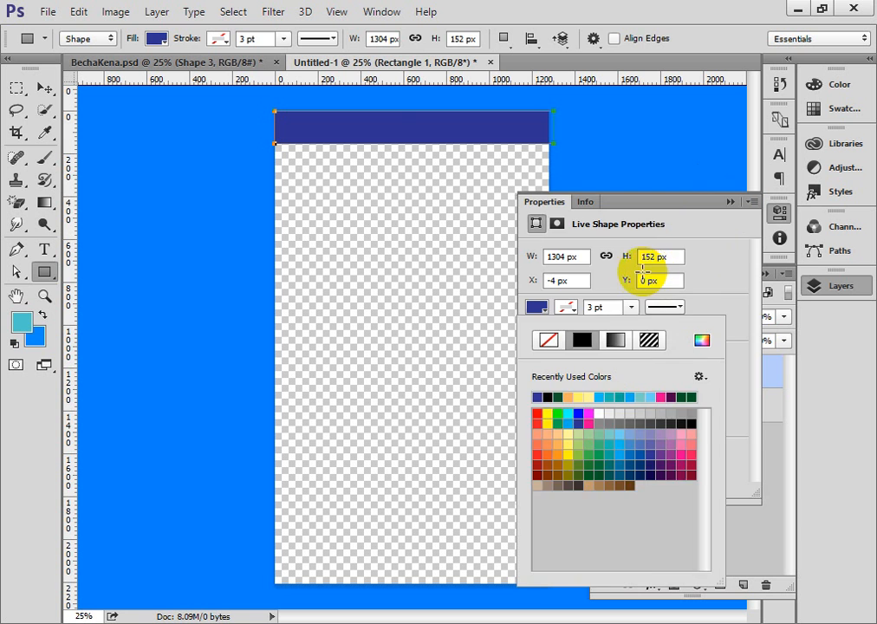
Duplicate the blue bar and place the copy along the canvas's bottom edge
{"action": "left_click", "coordinate": [42, 88]}
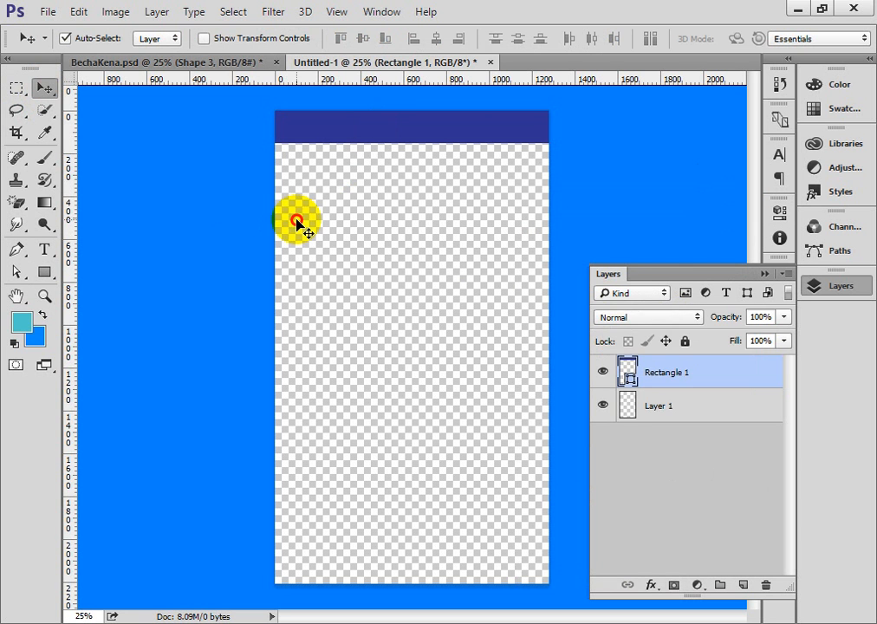
{"action": "left_click_drag", "start_coordinate": [398, 122], "coordinate": [402, 558]}
{"action": "left_click", "coordinate": [383, 345]}
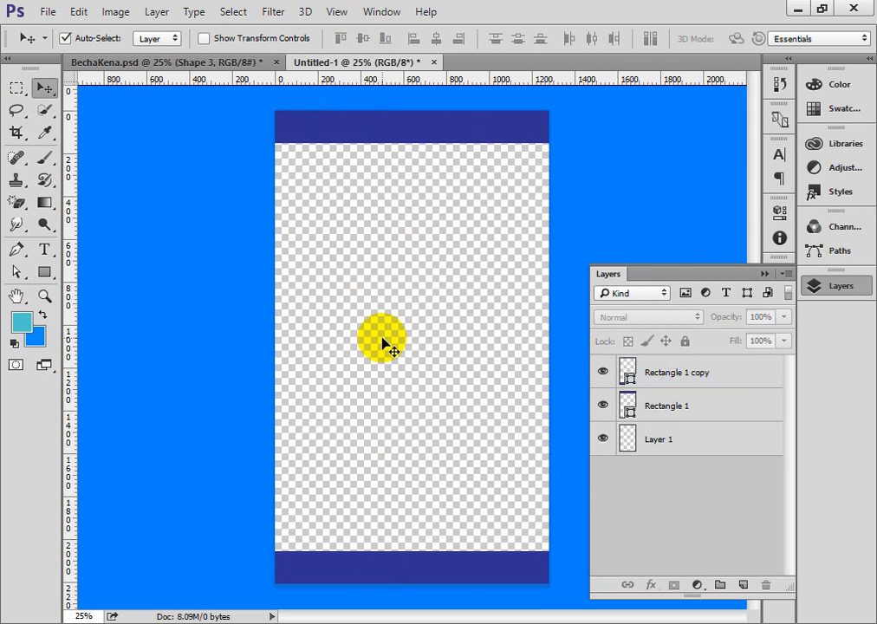
Fill Layer 1 with white (ffffff) as the screen's background
{"action": "key", "text": "ctrl+plus"}
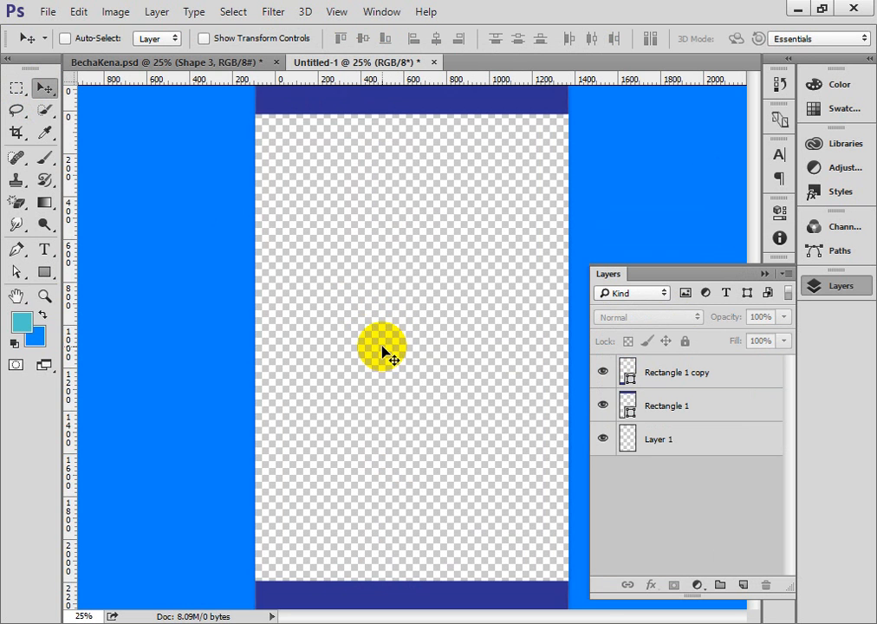
{"action": "left_click_drag", "start_coordinate": [411, 196], "coordinate": [367, 229]}
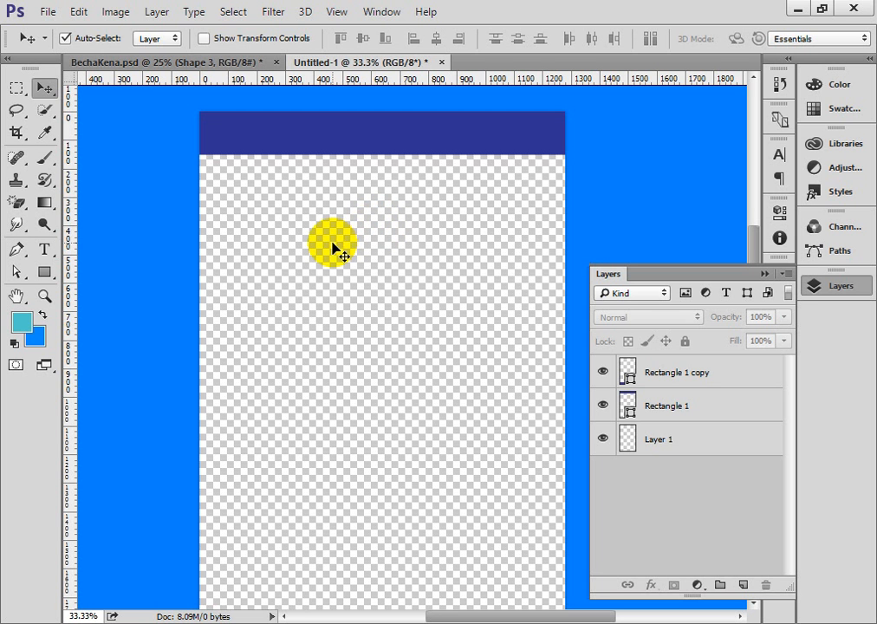
{"action": "left_click_drag", "start_coordinate": [308, 266], "coordinate": [308, 244]}
{"action": "left_click", "coordinate": [676, 408]}
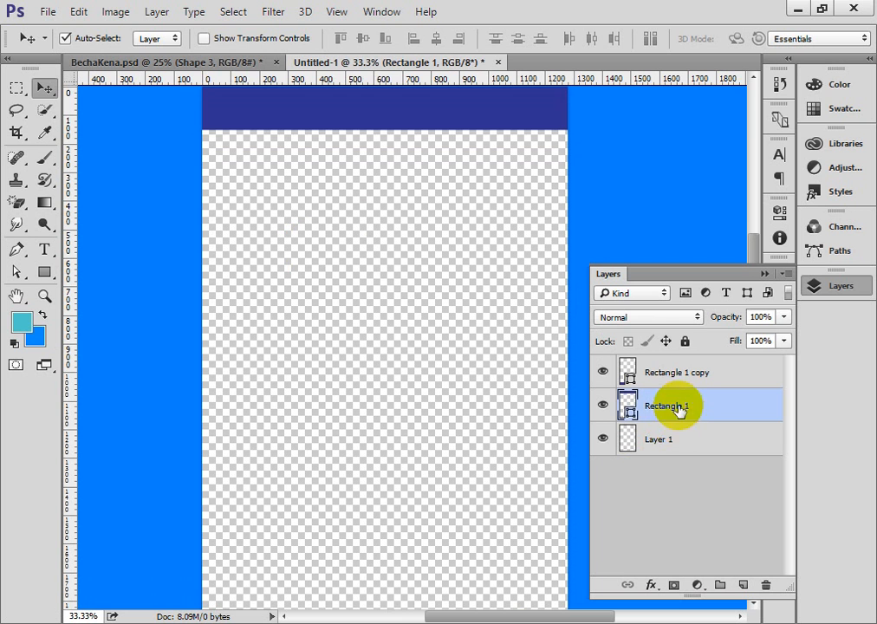
{"action": "left_click", "coordinate": [628, 442]}
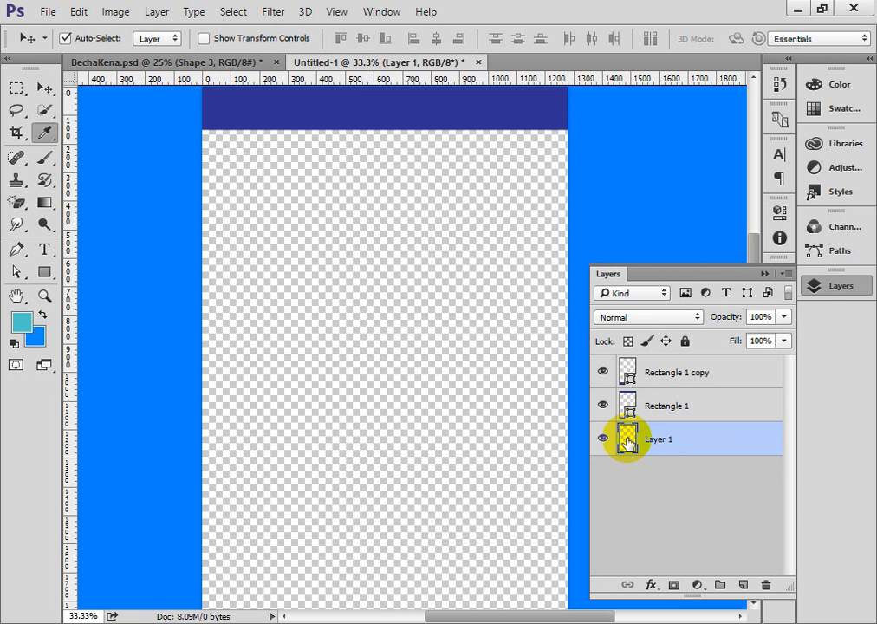
{"action": "key", "text": "shift+F5"}
{"action": "left_click", "coordinate": [557, 146]}
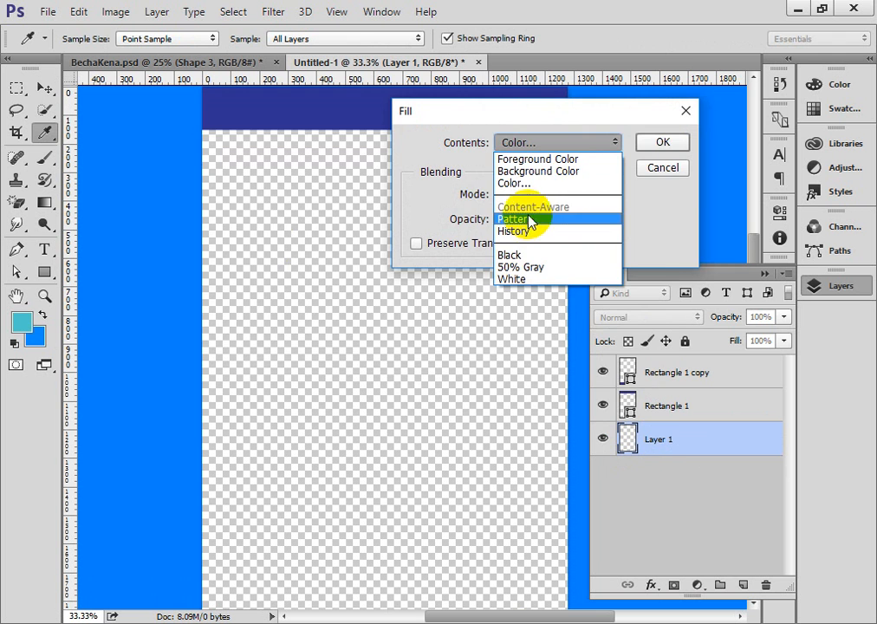
{"action": "left_click", "coordinate": [533, 182]}
{"action": "left_click", "coordinate": [591, 141]}
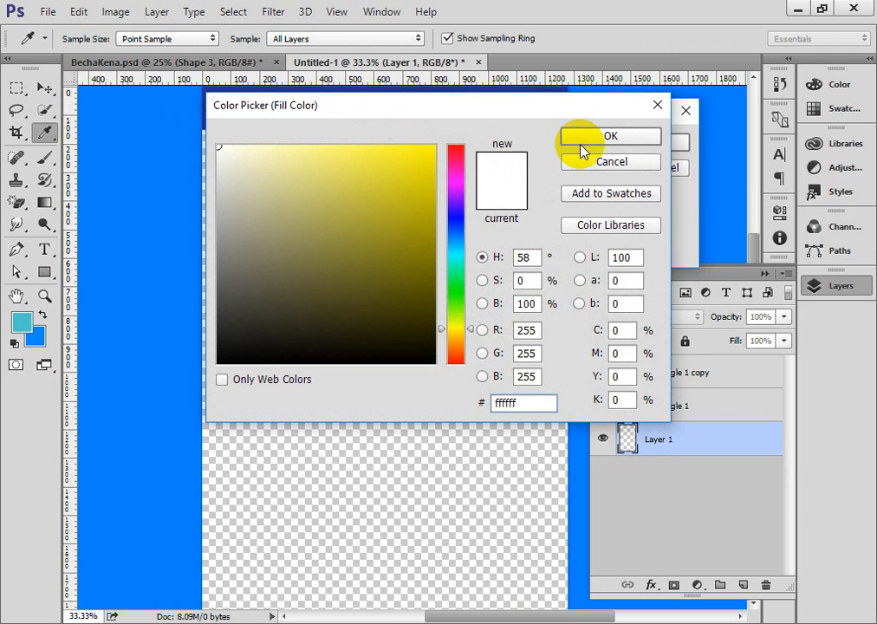
{"action": "left_click", "coordinate": [660, 144]}
{"action": "key", "text": "v"}
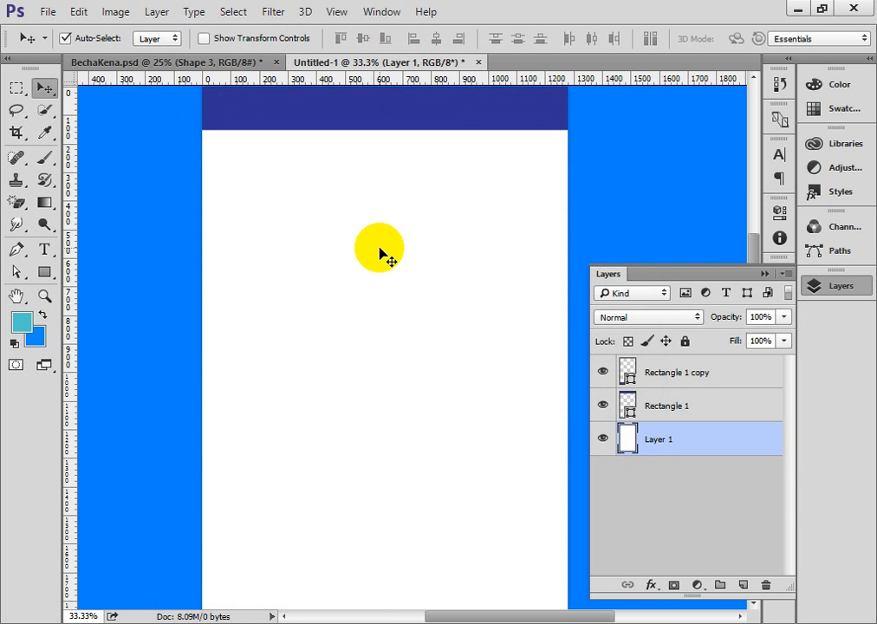
Duplicate the top blue bar directly beneath it and stretch the copy's height downward to about 153%
{"action": "scroll", "coordinate": [384, 253], "scroll_direction": "up", "scroll_amount": 3}
{"action": "scroll", "coordinate": [381, 252], "scroll_direction": "down", "scroll_amount": 2}
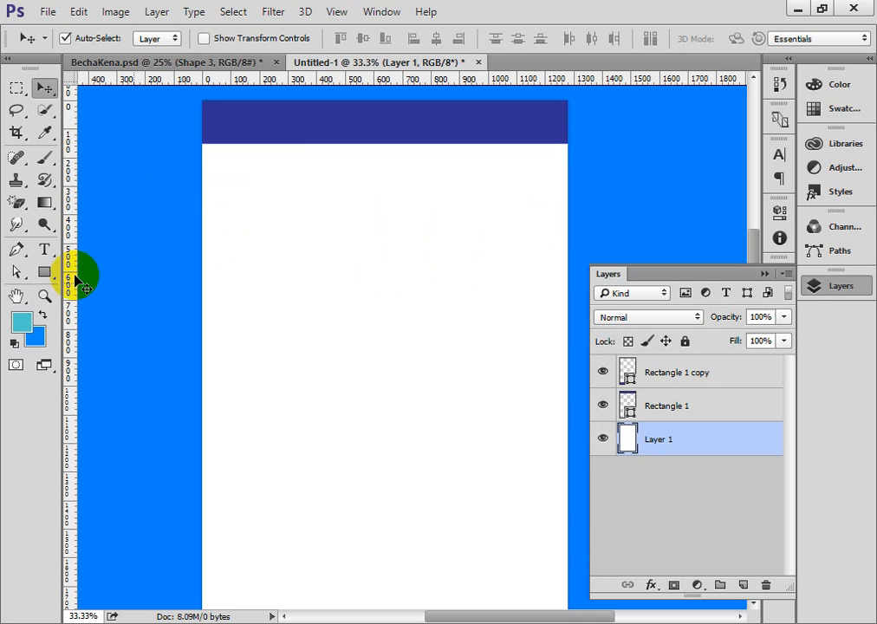
{"action": "left_click", "coordinate": [44, 272]}
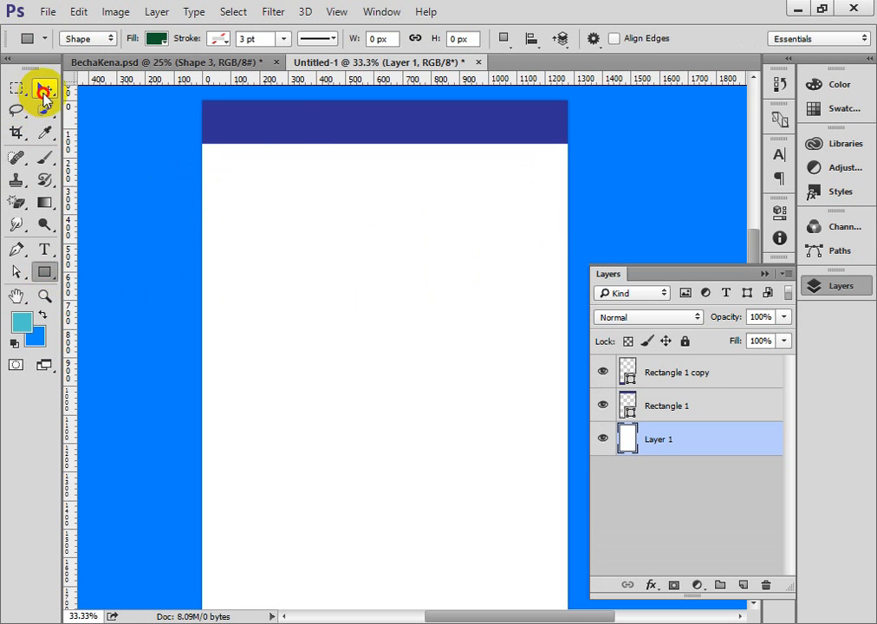
{"action": "left_click", "coordinate": [44, 88]}
{"action": "left_click", "coordinate": [297, 134]}
{"action": "left_click_drag", "start_coordinate": [298, 133], "coordinate": [309, 173]}
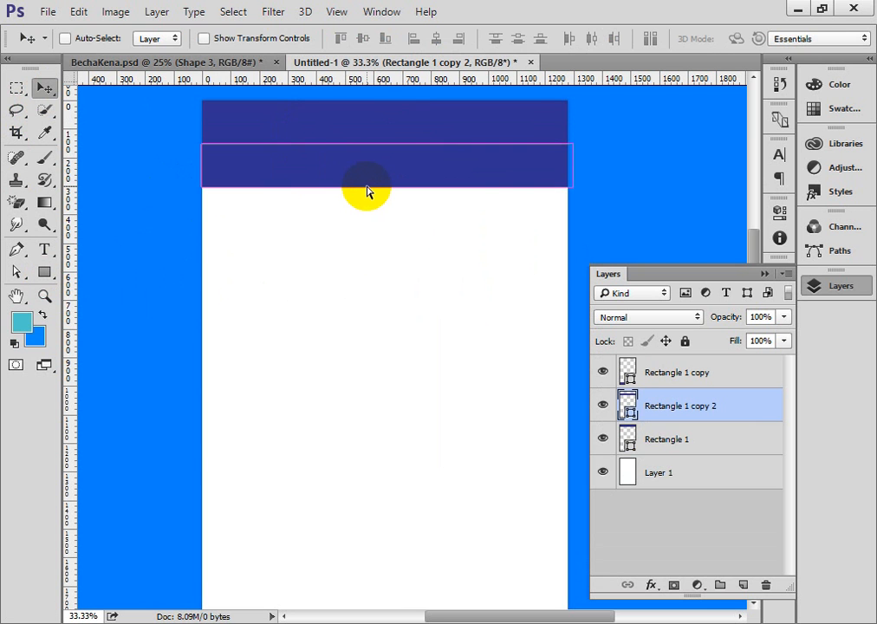
{"action": "key", "text": "ctrl+t"}
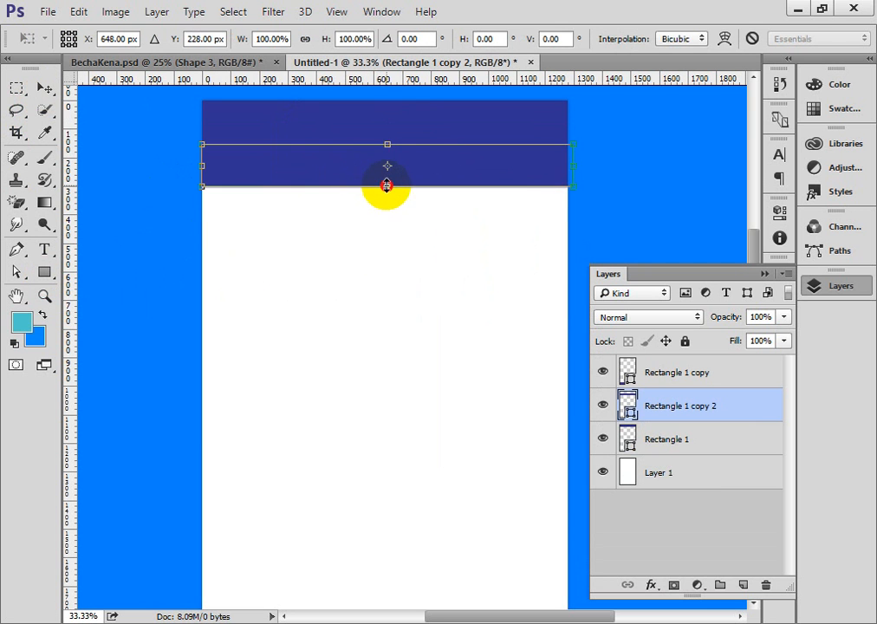
{"action": "left_click_drag", "start_coordinate": [387, 186], "coordinate": [386, 206]}
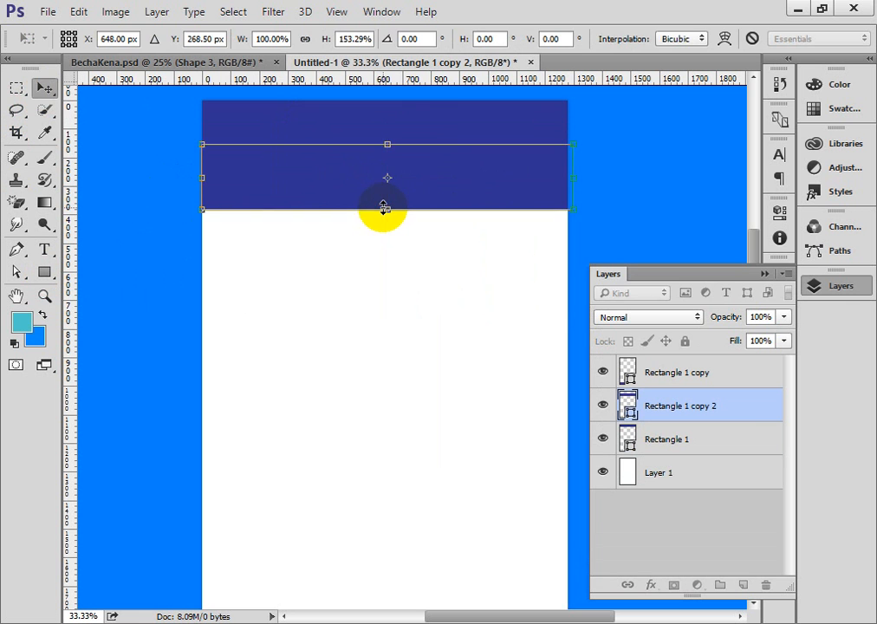
{"action": "key", "text": "Return"}
Change the fill of Rectangle 1 copy 2, below the top bar, to light gray
{"action": "double_click", "coordinate": [629, 407]}
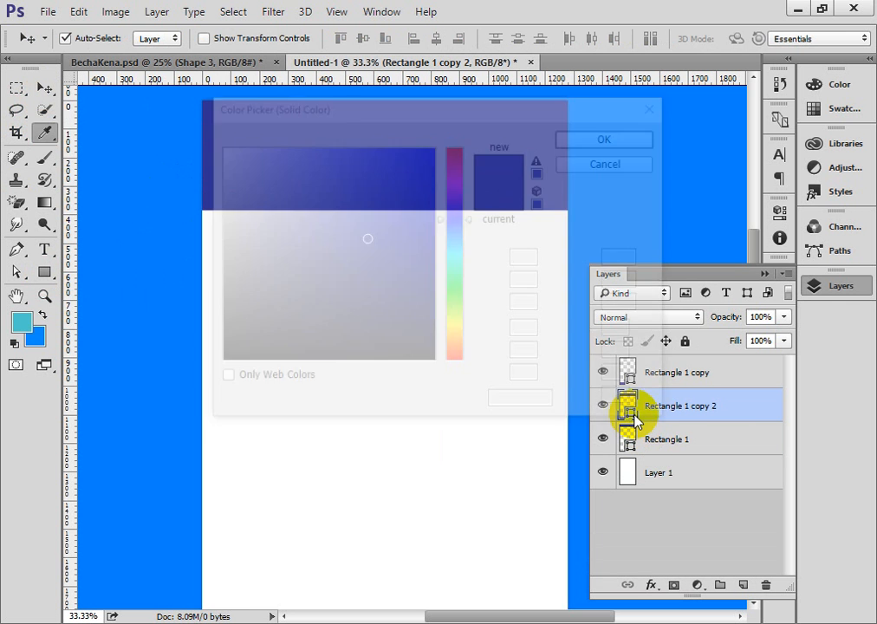
{"action": "left_click", "coordinate": [221, 152]}
{"action": "mouse_move", "coordinate": [221, 153]}
{"action": "left_mouse_down"}
{"action": "mouse_move", "coordinate": [214, 141]}
{"action": "mouse_move", "coordinate": [216, 163]}
{"action": "left_mouse_up"}
{"action": "left_click", "coordinate": [584, 141]}
{"action": "left_click", "coordinate": [421, 332]}
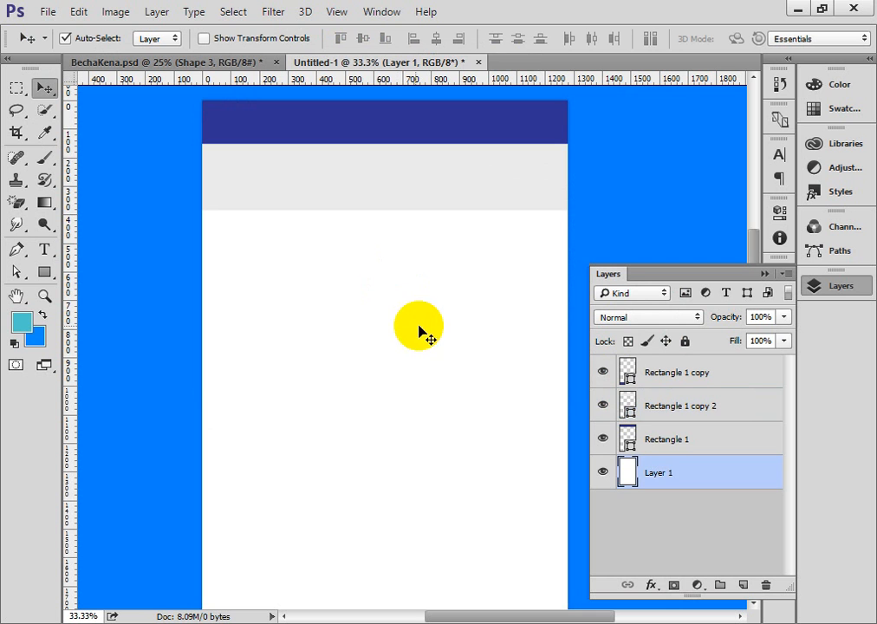
{"action": "left_click", "coordinate": [340, 199]}
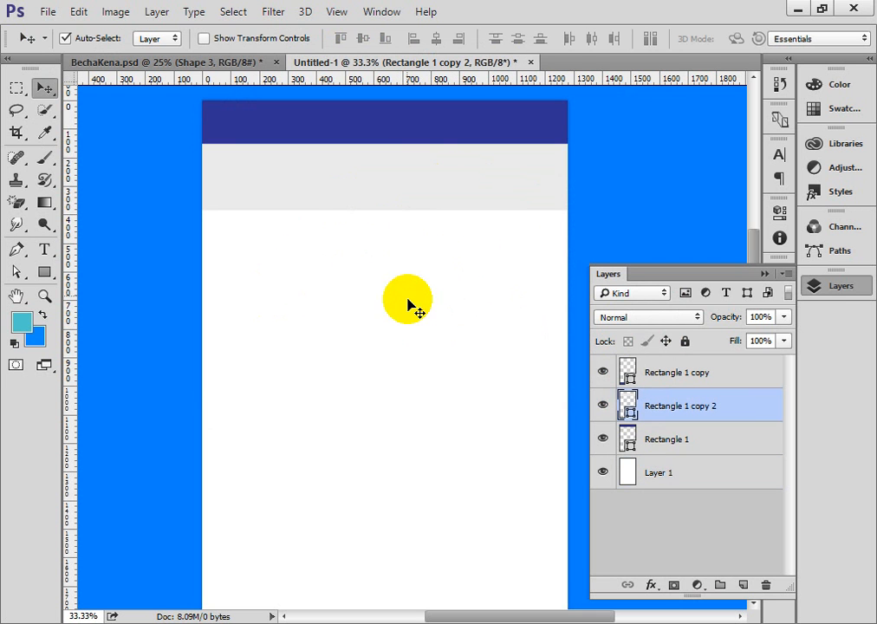
Place a vertical guide at the canvas's horizontal centre
{"action": "left_click", "coordinate": [408, 303]}
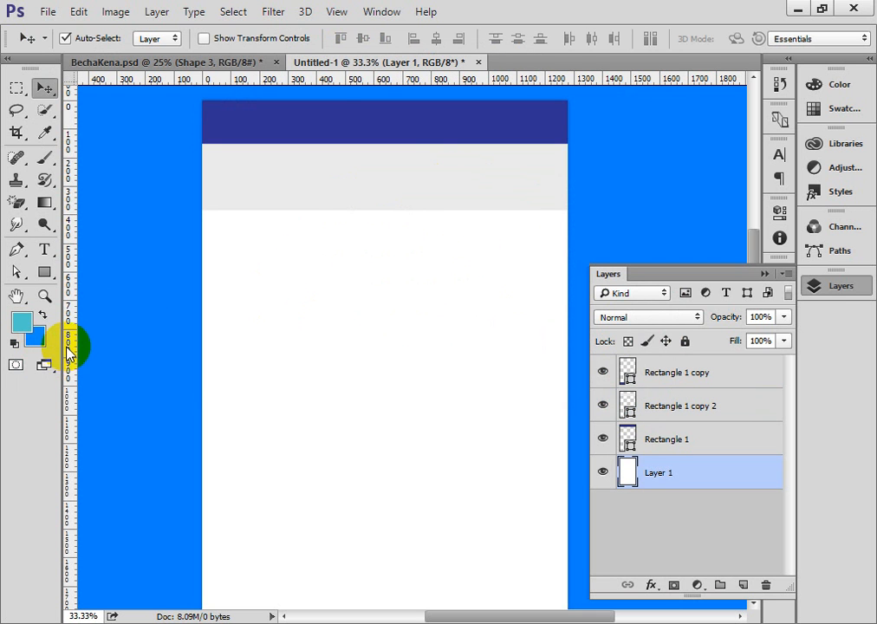
{"action": "left_click_drag", "start_coordinate": [73, 344], "coordinate": [384, 378]}
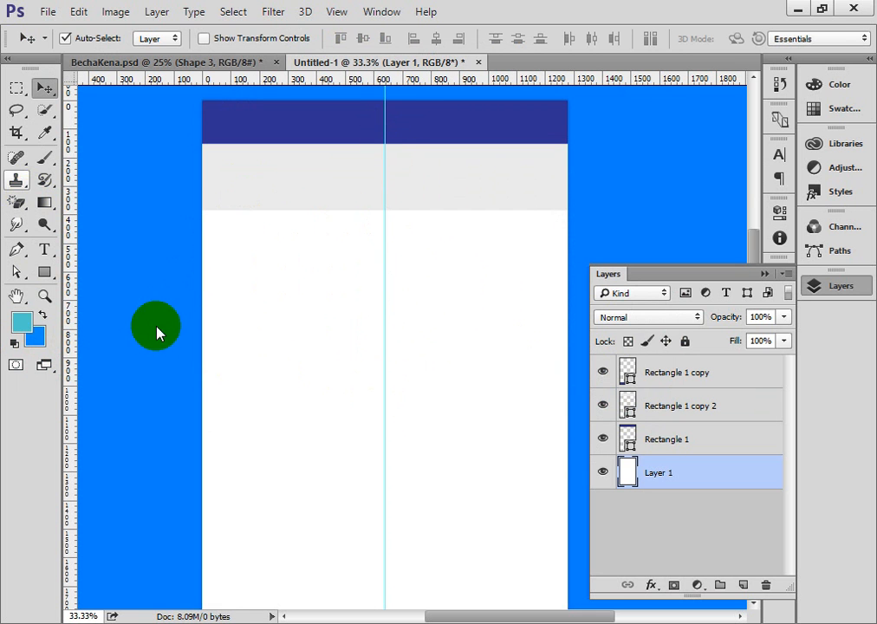
Hide Rectangle 1 copy, the bottom bar, and stack the shape layers as Rectangle 1, Rectangle 1 copy 2, Rectangle 1 copy
{"action": "left_click", "coordinate": [685, 371]}
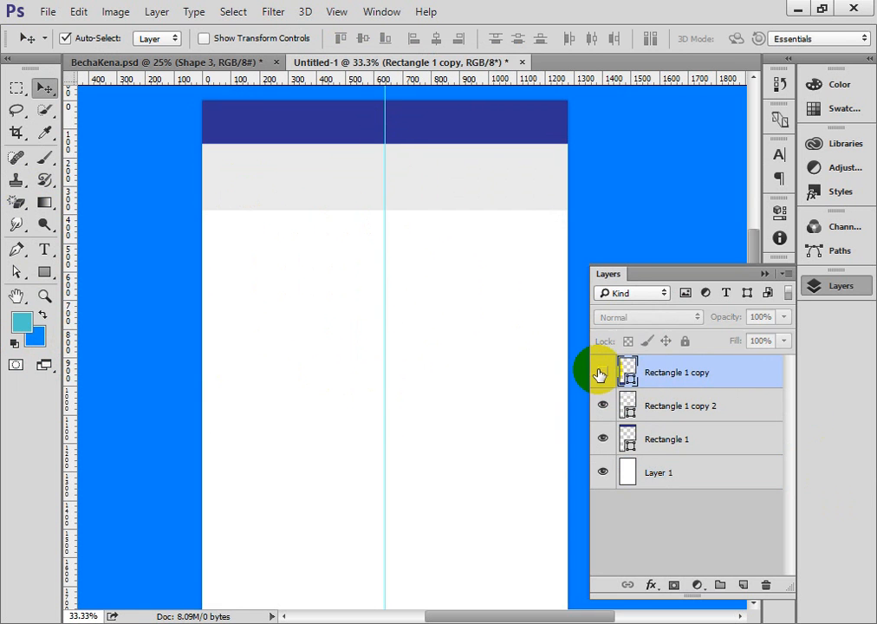
{"action": "left_click", "coordinate": [601, 372]}
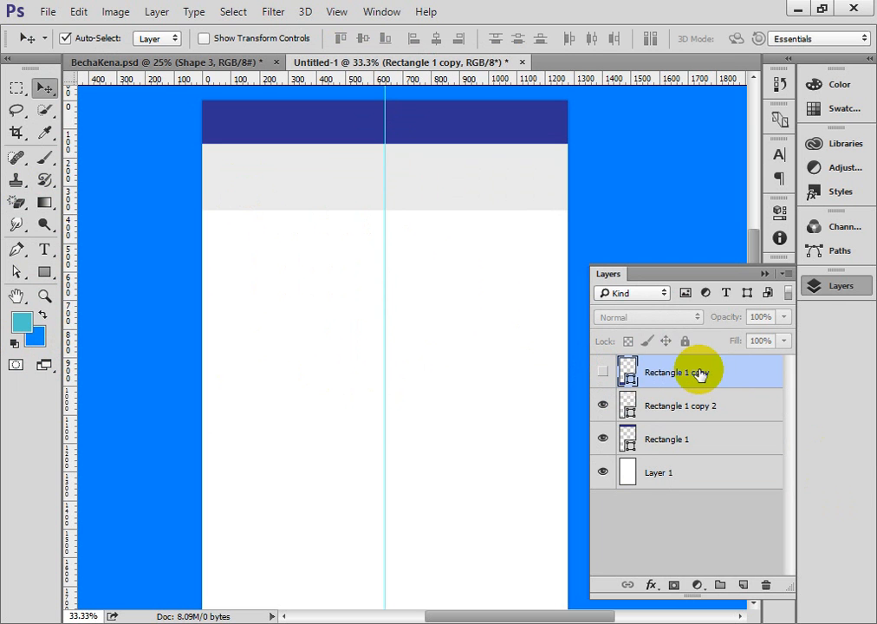
{"action": "left_click", "coordinate": [676, 438]}
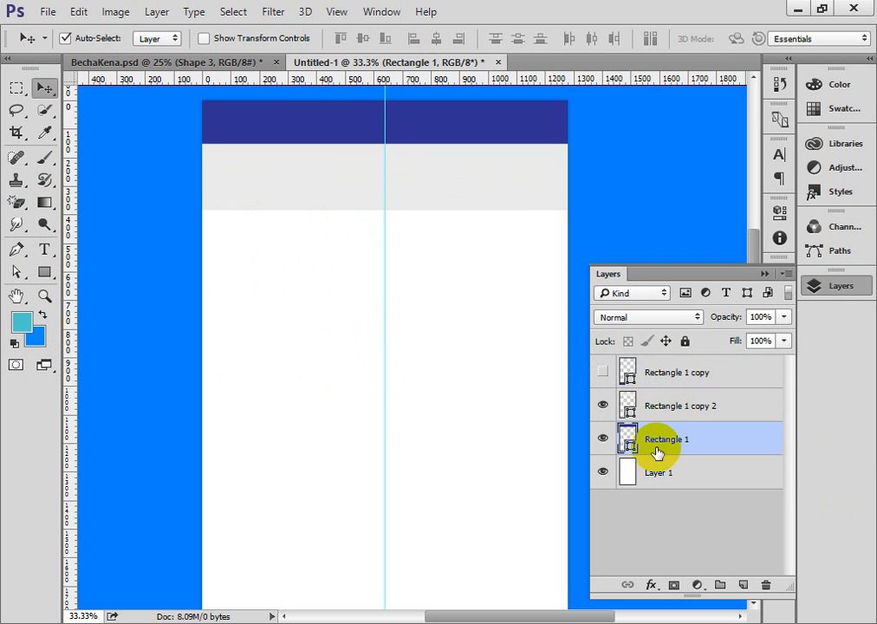
{"action": "left_click", "coordinate": [604, 440]}
{"action": "left_click", "coordinate": [604, 439]}
{"action": "left_click_drag", "start_coordinate": [725, 440], "coordinate": [696, 379]}
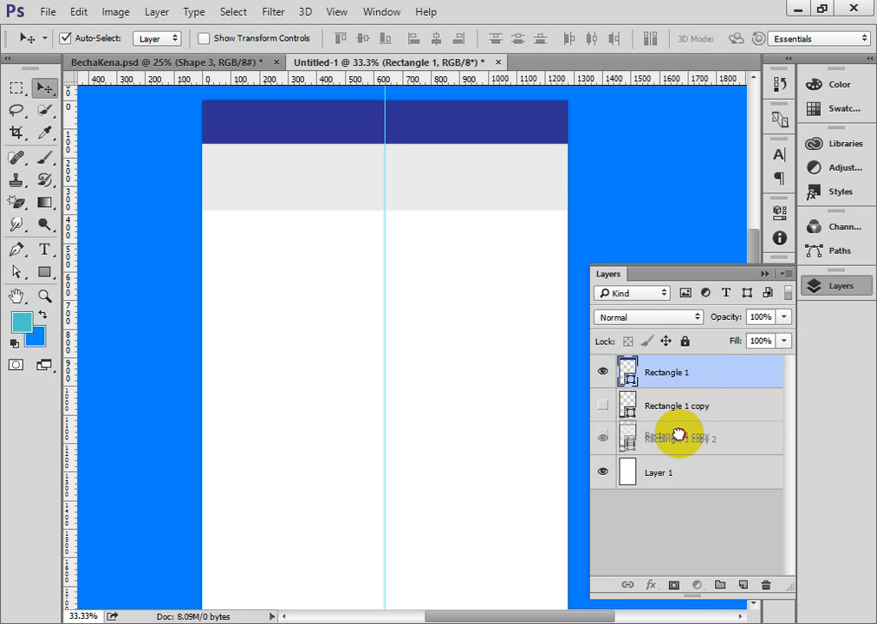
{"action": "left_click_drag", "start_coordinate": [678, 442], "coordinate": [701, 408]}
{"action": "left_click", "coordinate": [626, 408]}
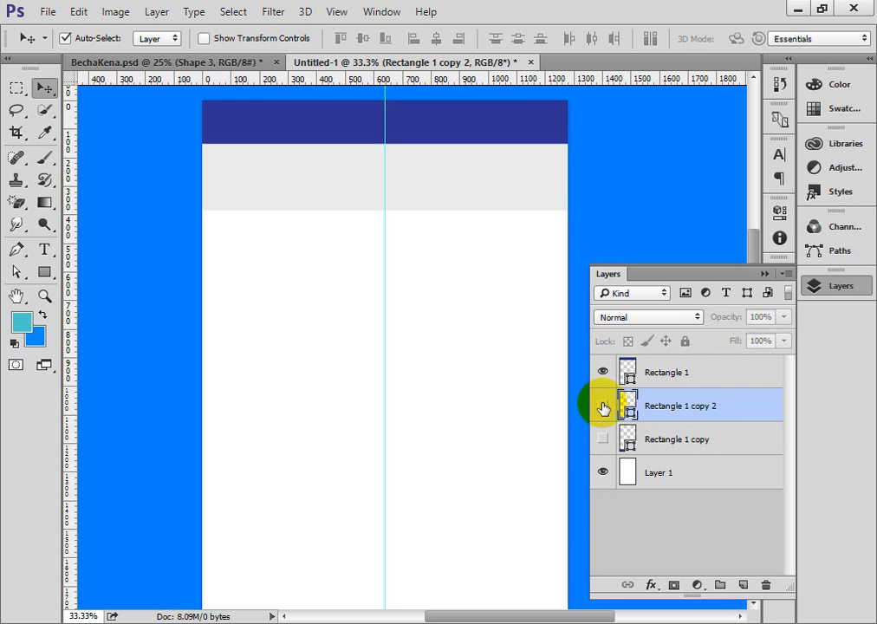
{"action": "left_click", "coordinate": [604, 406]}
{"action": "left_click", "coordinate": [604, 405]}
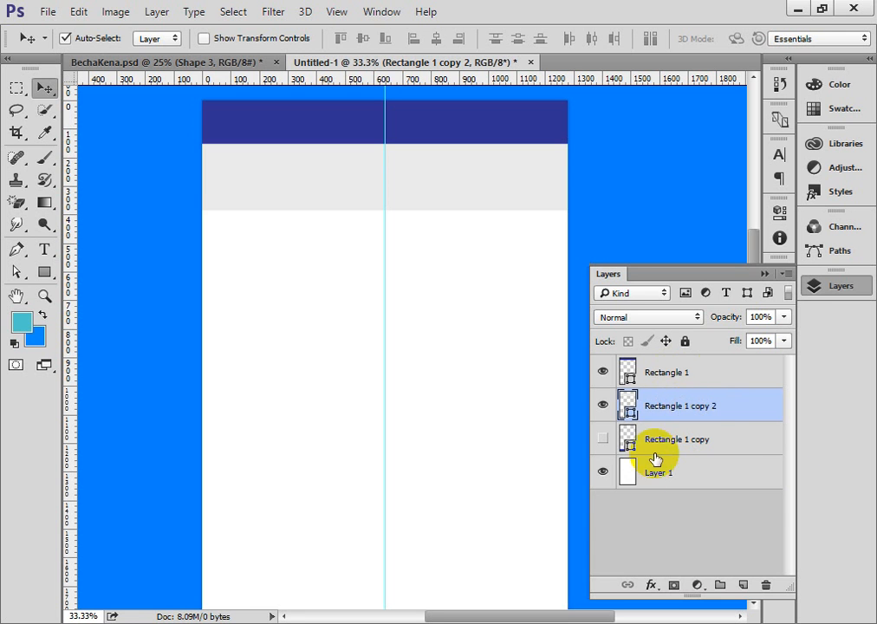
{"action": "double_click", "coordinate": [681, 405]}
{"action": "key", "text": "BackSpace"}
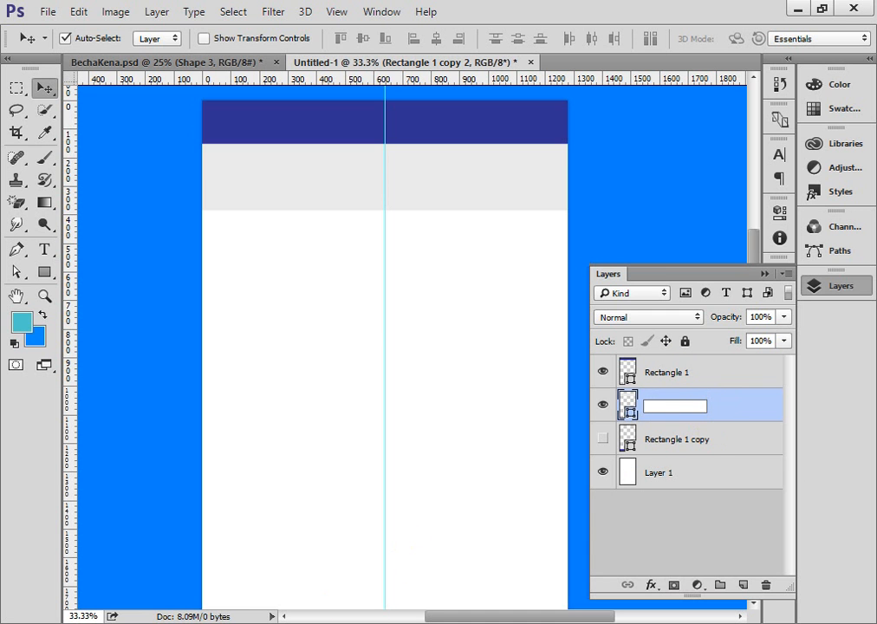
{"action": "left_click", "coordinate": [359, 323]}
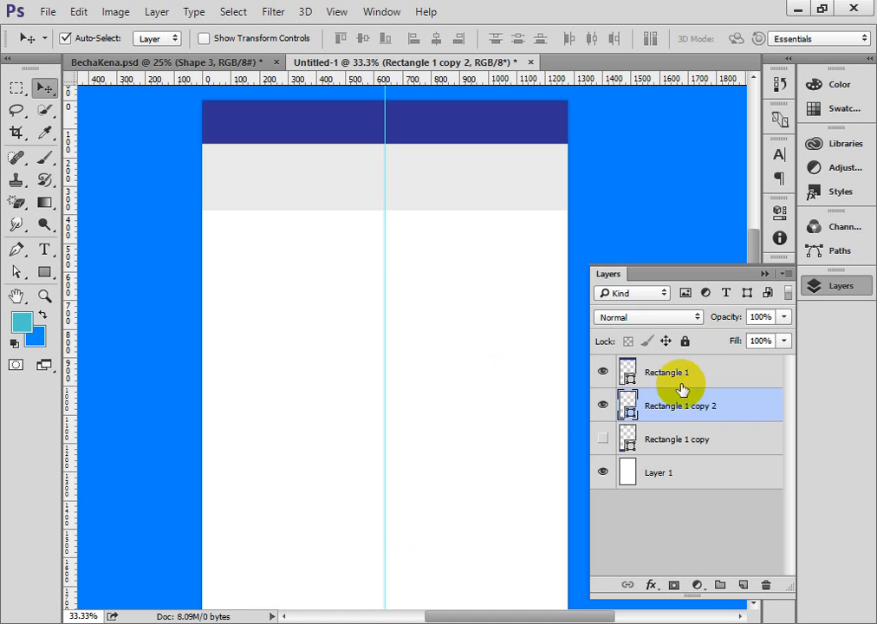
Group the gray bar layer Rectangle 1 copy 2 and name the group Feed Content
{"action": "key", "text": "ctrl+g"}
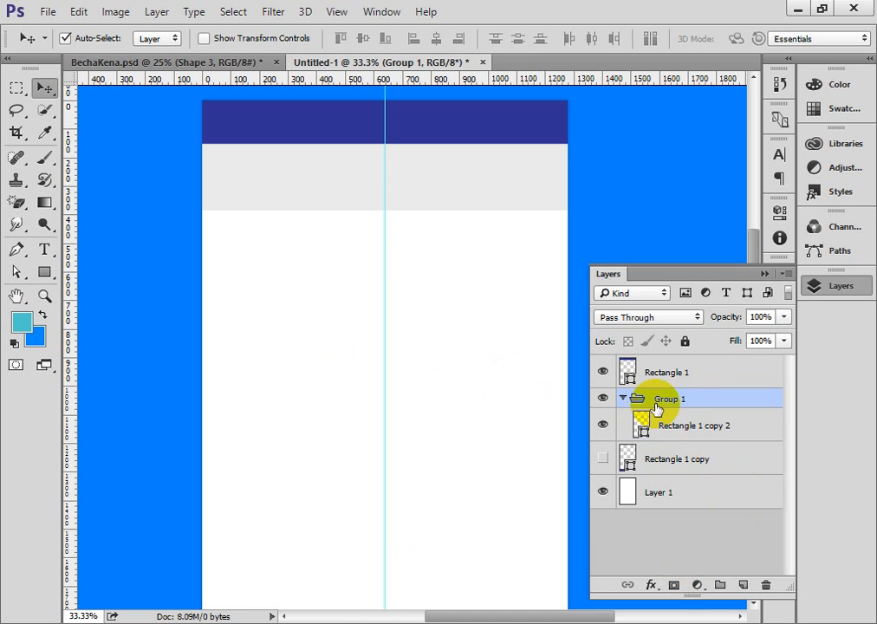
{"action": "double_click", "coordinate": [659, 397]}
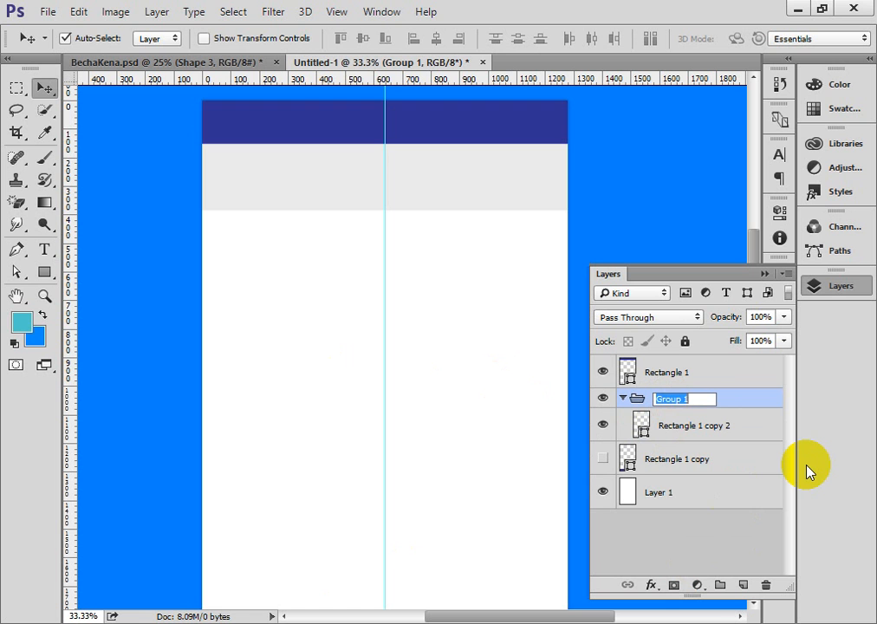
{"action": "type", "text": "Feed Conten"}
{"action": "type", "text": "tect"}
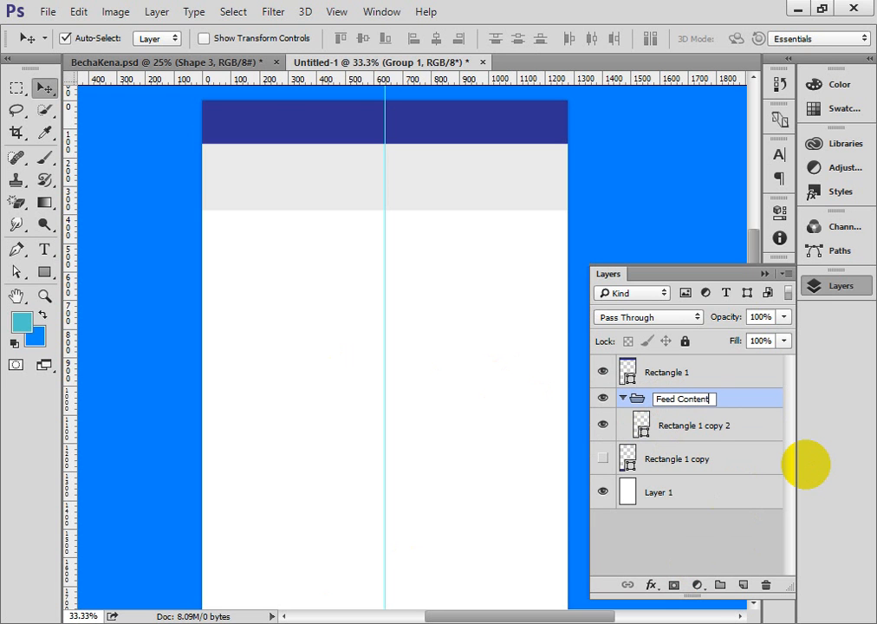
{"action": "key", "text": "Return"}
{"action": "left_click", "coordinate": [652, 429]}
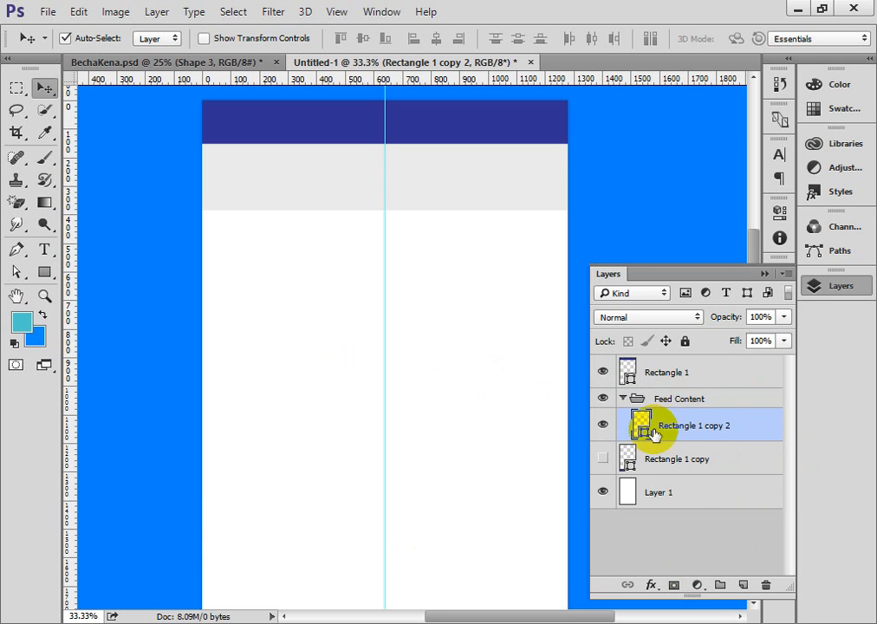
{"action": "left_click", "coordinate": [604, 426]}
{"action": "left_click", "coordinate": [604, 427]}
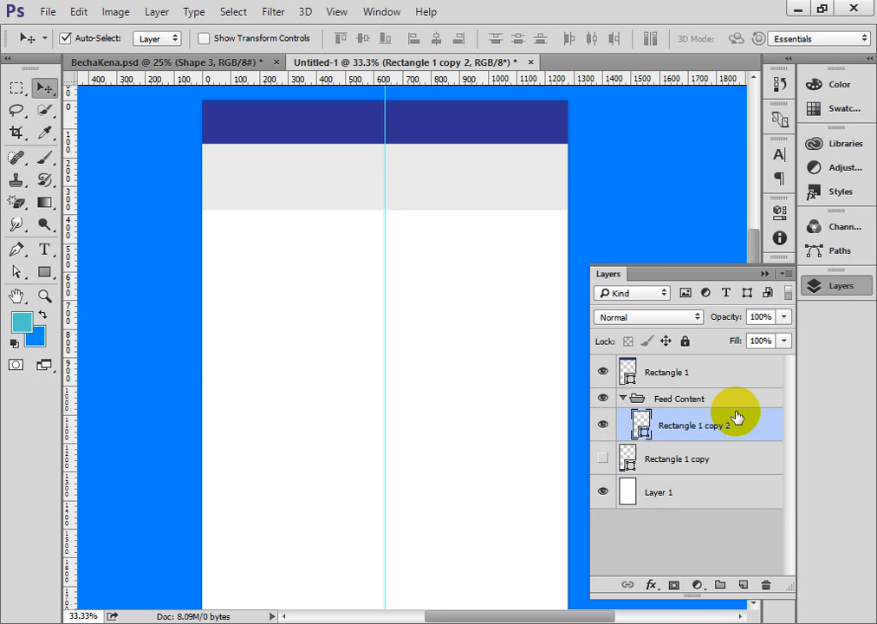
Launch Microsoft Word for preparing the label text
{"action": "left_click", "coordinate": [44, 251]}
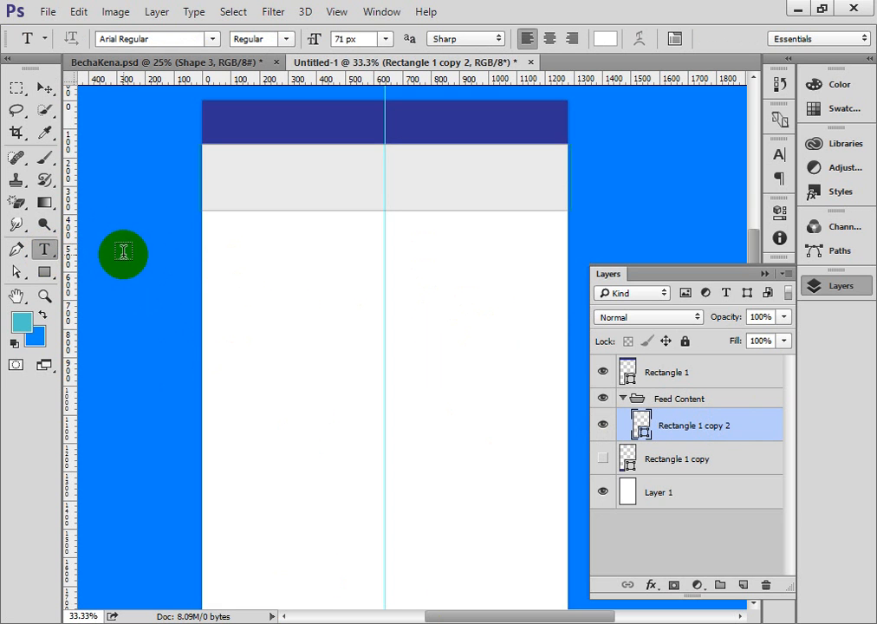
{"action": "left_click", "coordinate": [17, 622]}
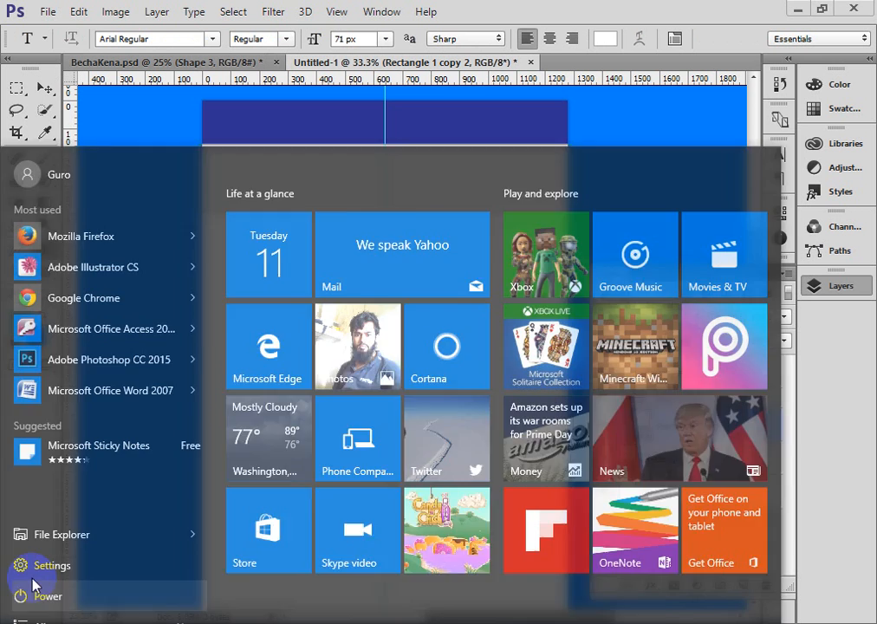
{"action": "left_click", "coordinate": [340, 57]}
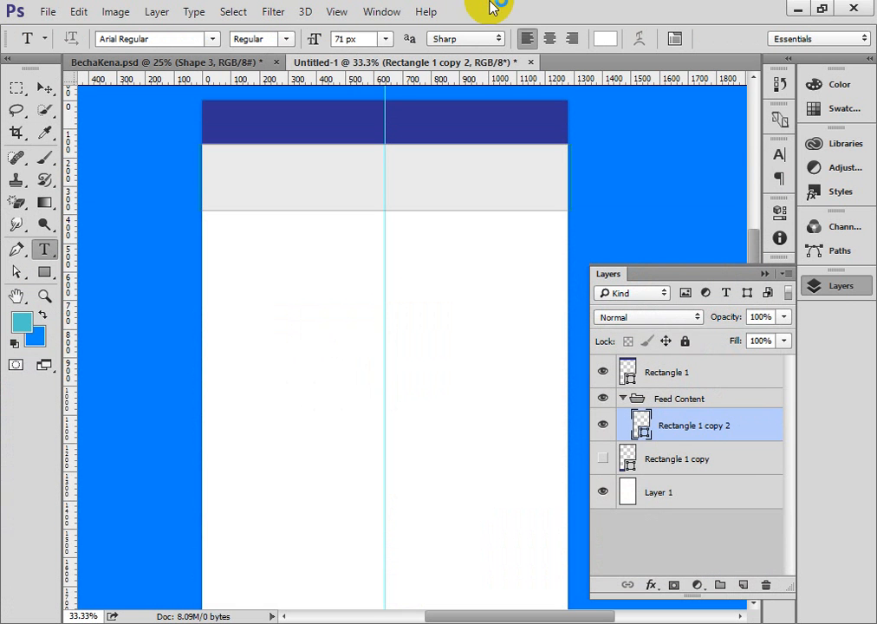
Rename the gray bar layer in the Feed Content group to Feed Active
{"action": "double_click", "coordinate": [698, 424]}
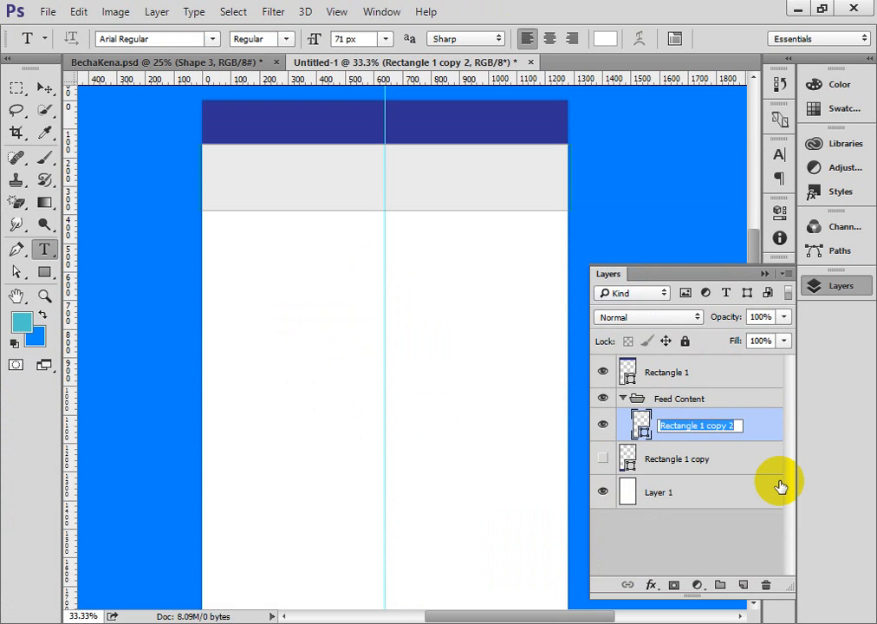
{"action": "type", "text": "Feed Active"}
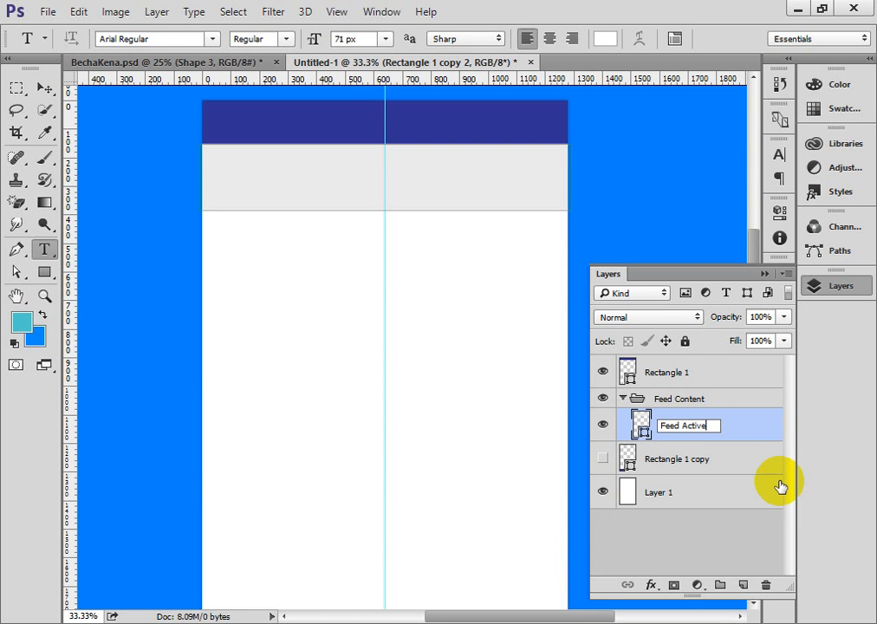
{"action": "key", "text": "Return"}
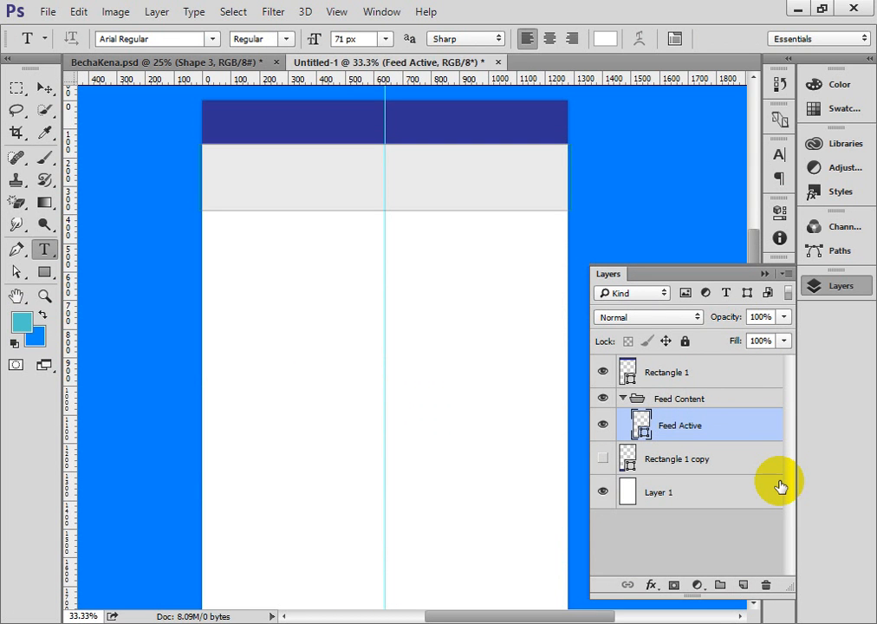
{"action": "left_click", "coordinate": [46, 91]}
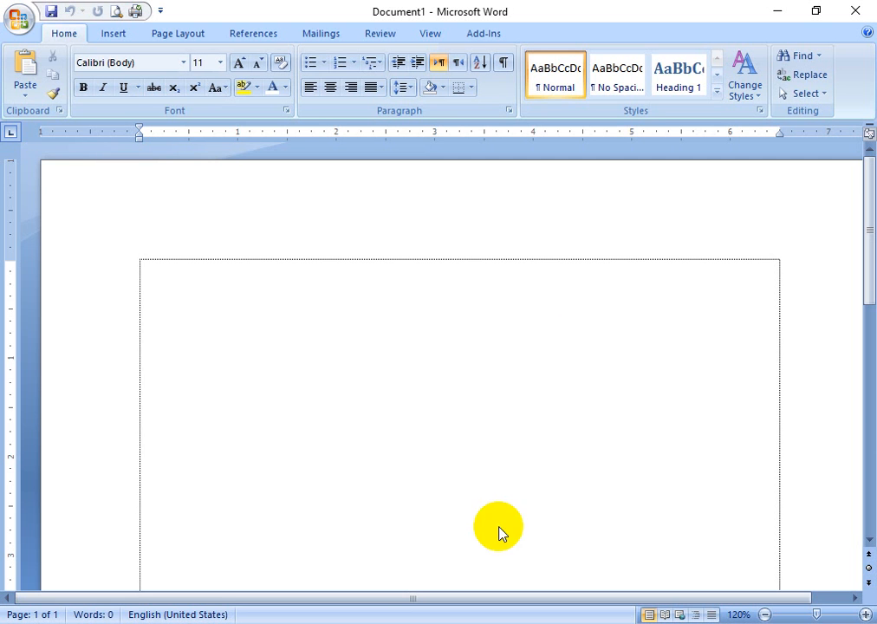
In the blank Microsoft Word document, write Feed and Photos on separate lines and copy the word Feed
{"action": "left_click", "coordinate": [235, 274]}
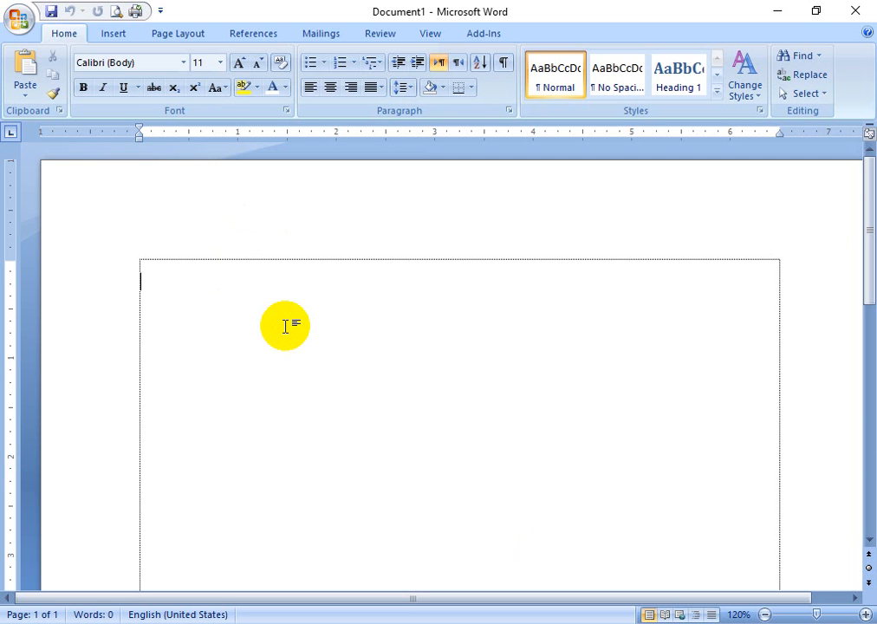
{"action": "type", "text": "Feed"}
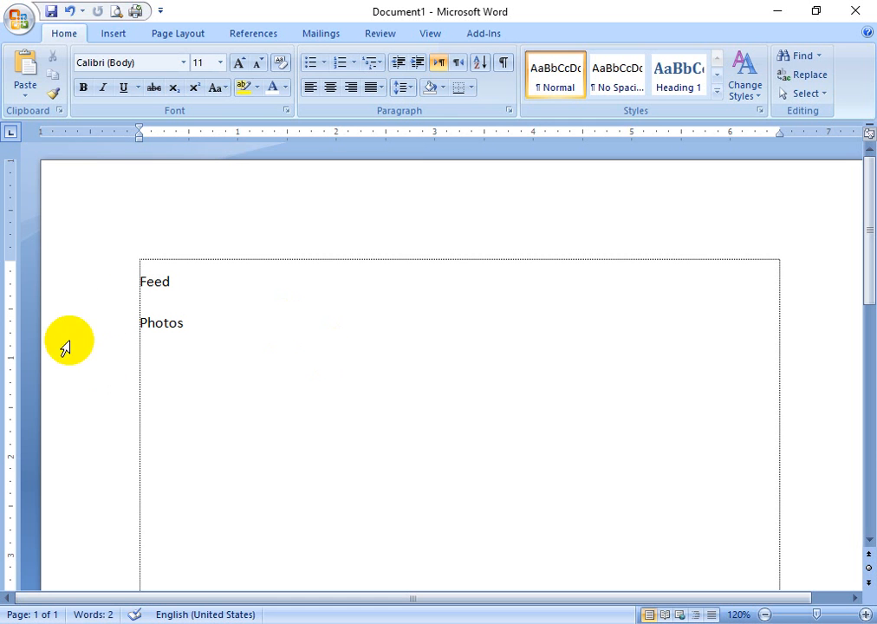
{"action": "left_click_drag", "start_coordinate": [191, 278], "coordinate": [81, 278]}
{"action": "left_click", "coordinate": [168, 298]}
{"action": "left_click_drag", "start_coordinate": [140, 286], "coordinate": [170, 286]}
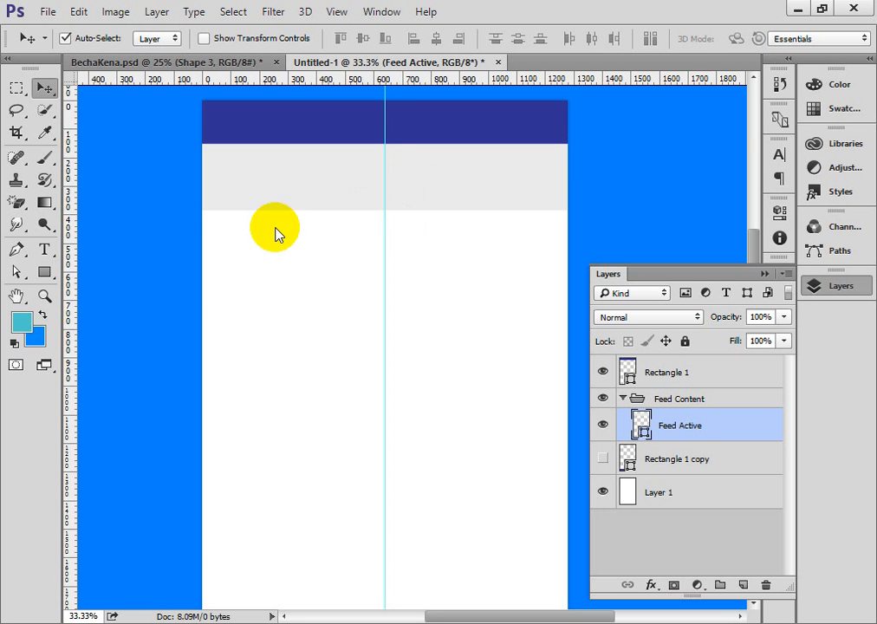
Back in Photoshop, add a text layer reading Feed above Feed Active in the Feed Content group
{"action": "left_click", "coordinate": [44, 250]}
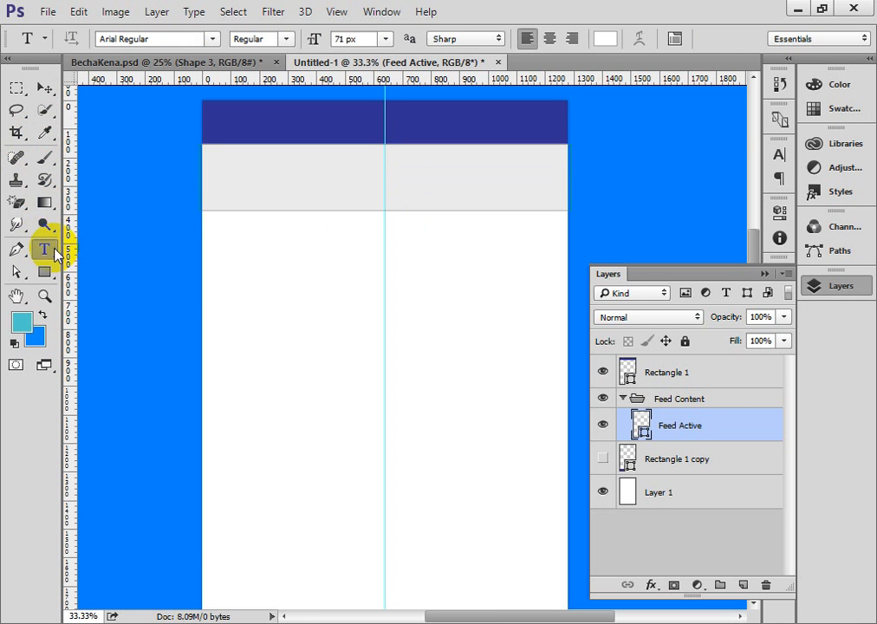
{"action": "left_click", "coordinate": [618, 193]}
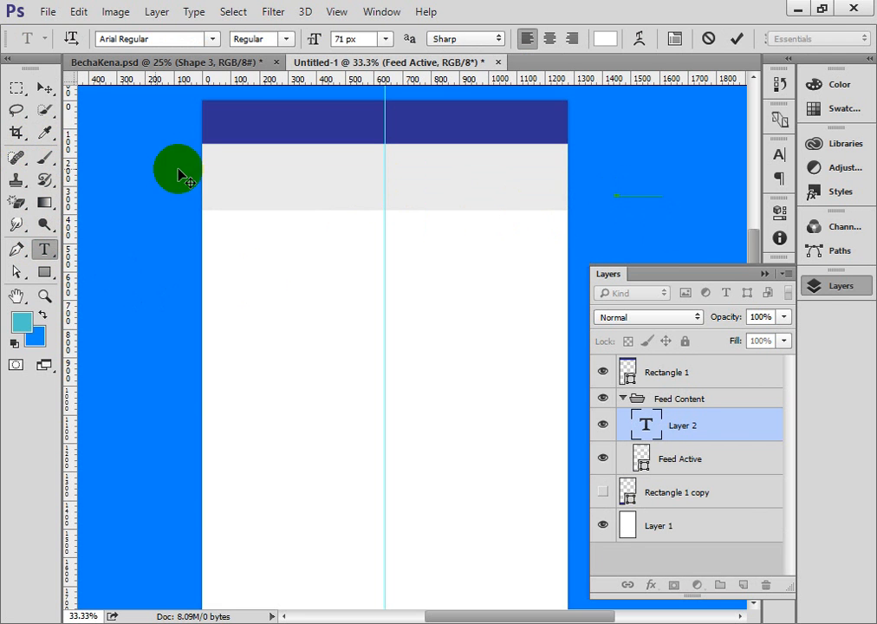
{"action": "left_click", "coordinate": [44, 88]}
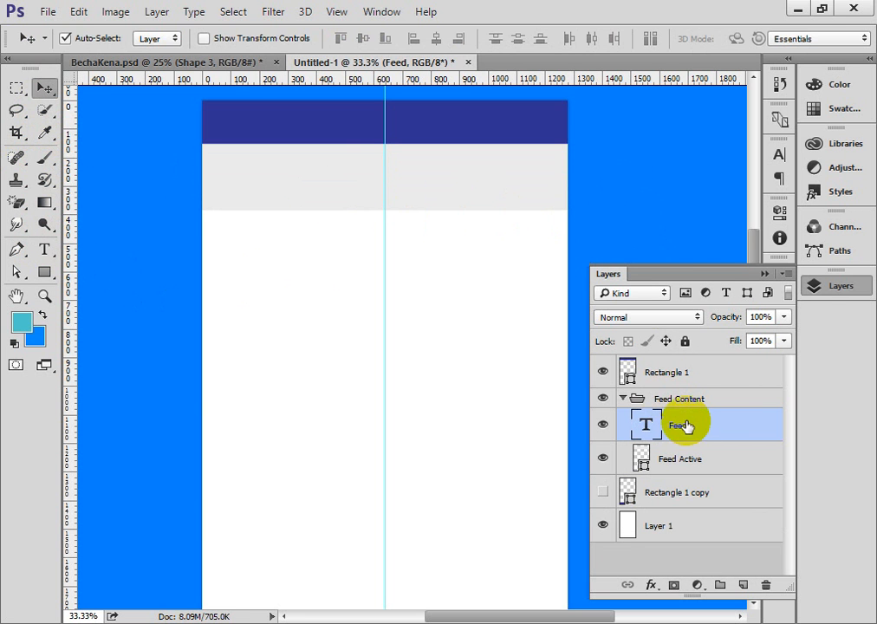
Move the Feed text from outside the canvas onto the left half of the gray bar
{"action": "key", "text": "ctrl+t"}
{"action": "left_click_drag", "start_coordinate": [651, 199], "coordinate": [284, 191]}
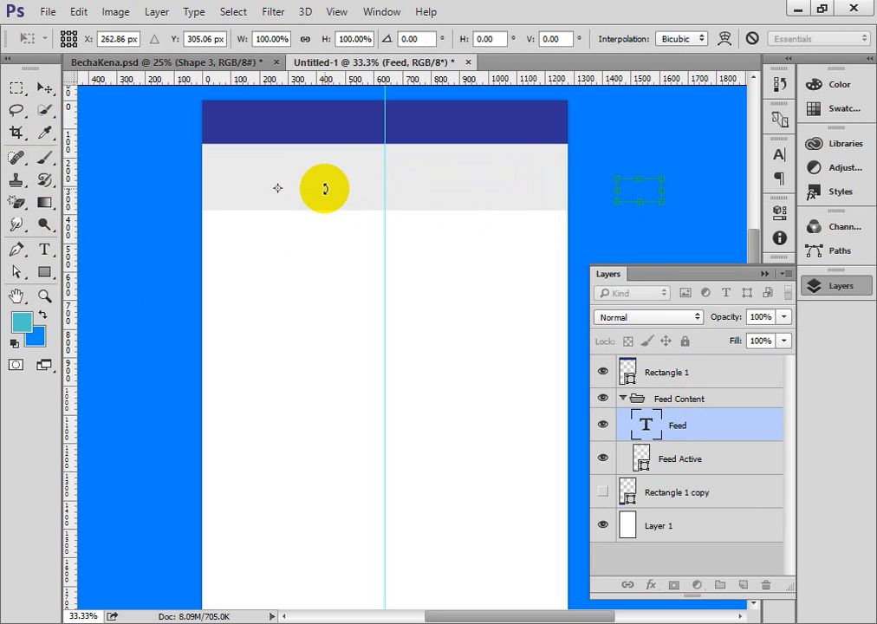
{"action": "key", "text": "Return"}
Colour the Feed text gray (898989) and centre it within the left half of the gray bar
{"action": "double_click", "coordinate": [642, 429]}
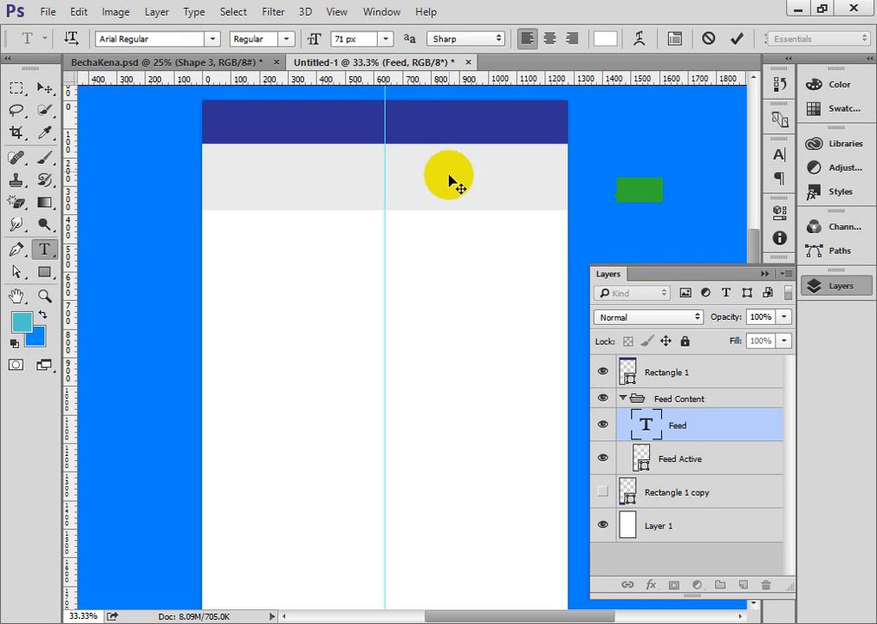
{"action": "double_click", "coordinate": [654, 430]}
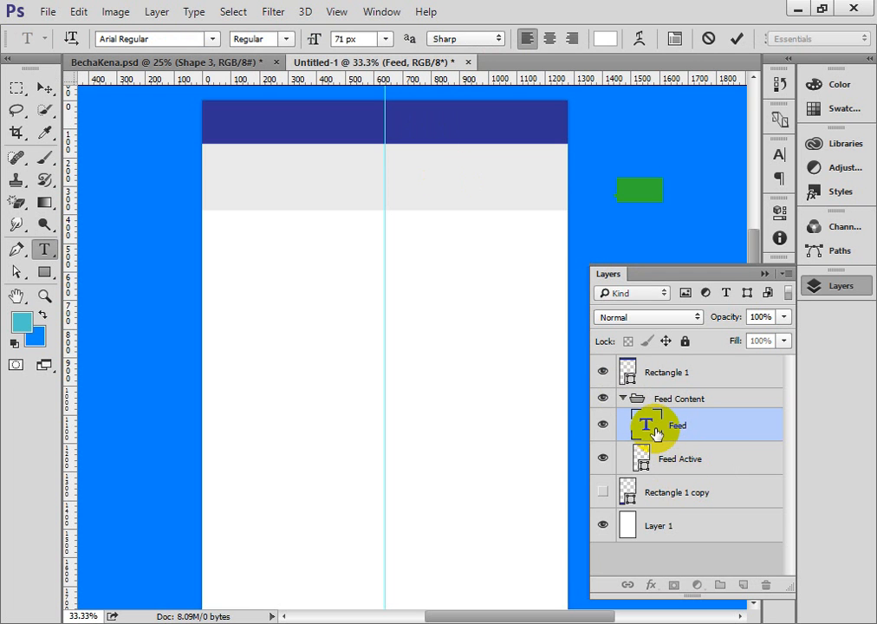
{"action": "left_click", "coordinate": [607, 38]}
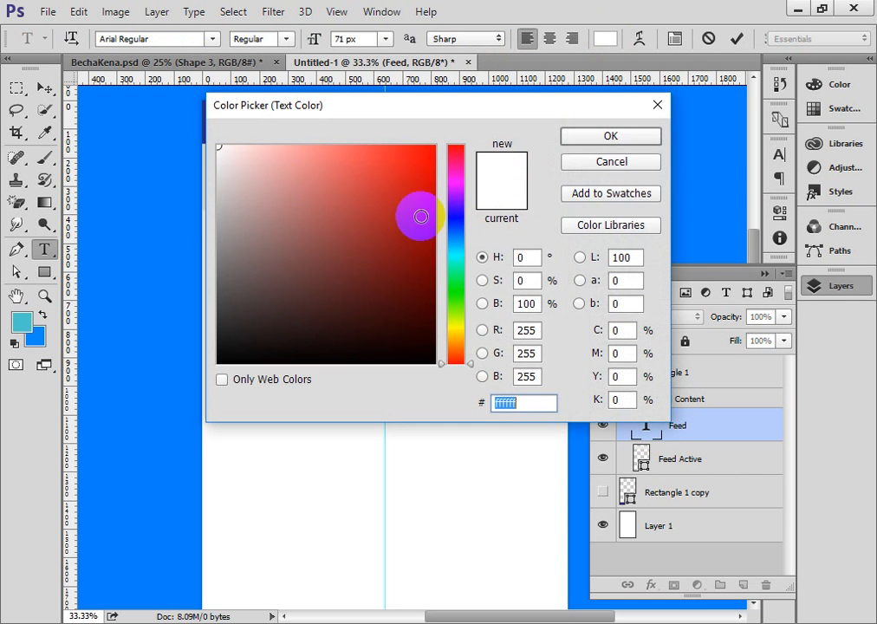
{"action": "mouse_move", "coordinate": [421, 216]}
{"action": "left_mouse_down"}
{"action": "mouse_move", "coordinate": [137, 280]}
{"action": "mouse_move", "coordinate": [166, 215]}
{"action": "mouse_move", "coordinate": [165, 246]}
{"action": "left_mouse_up"}
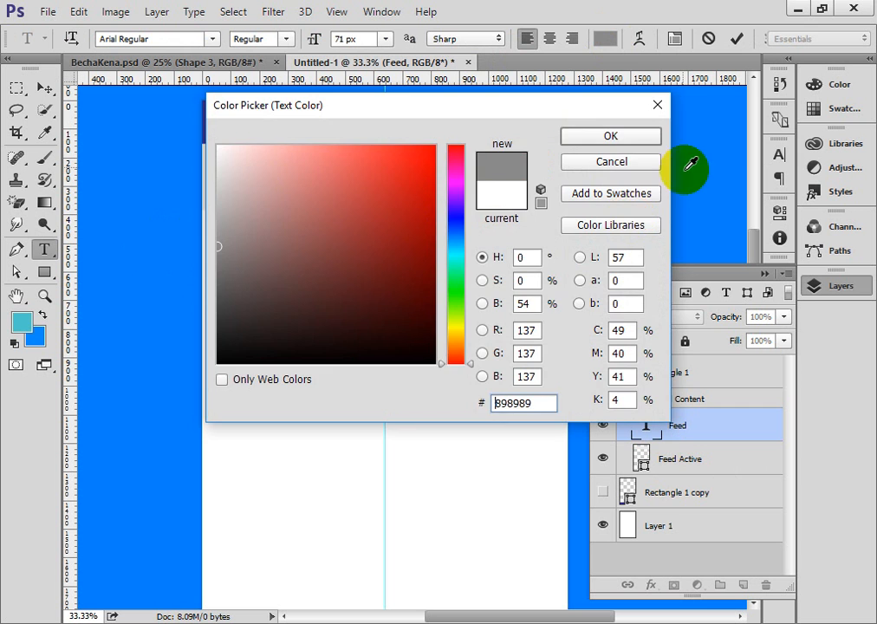
{"action": "key", "text": "Return"}
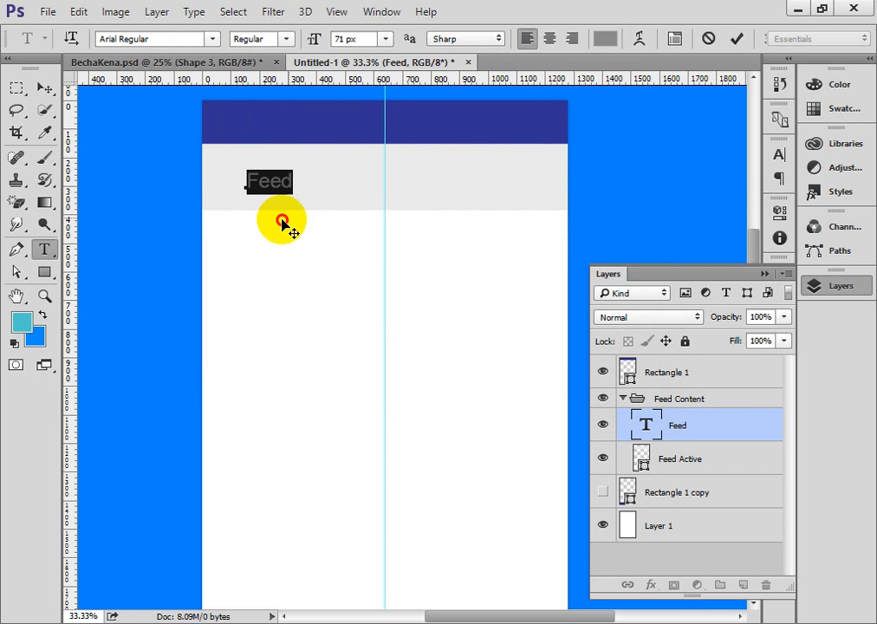
{"action": "left_click_drag", "start_coordinate": [282, 223], "coordinate": [305, 219]}
Duplicate the Feed text layer in the Feed Content group and name the copy Photos
{"action": "left_click_drag", "start_coordinate": [723, 434], "coordinate": [746, 583]}
{"action": "double_click", "coordinate": [698, 425]}
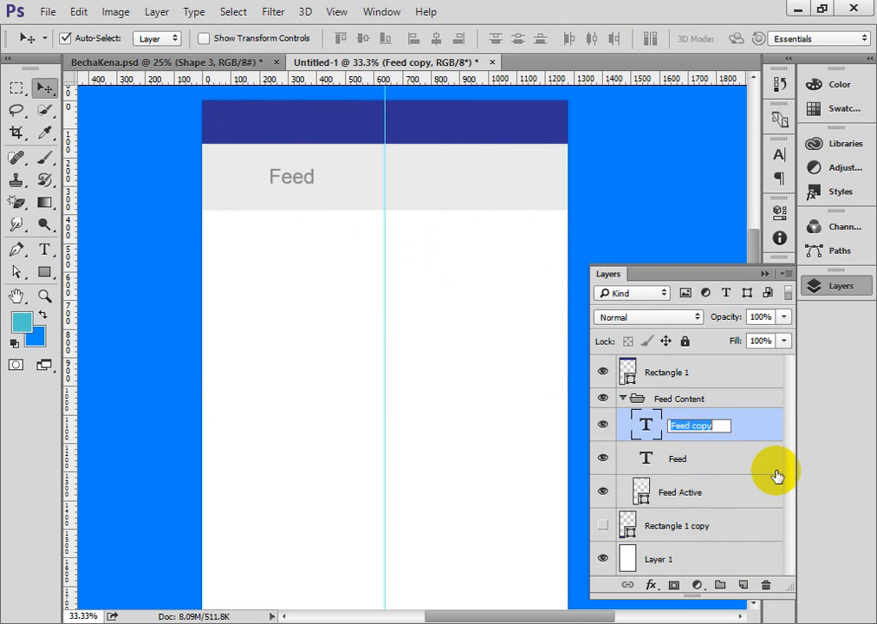
{"action": "type", "text": "Ne"}
{"action": "key", "text": "Return"}
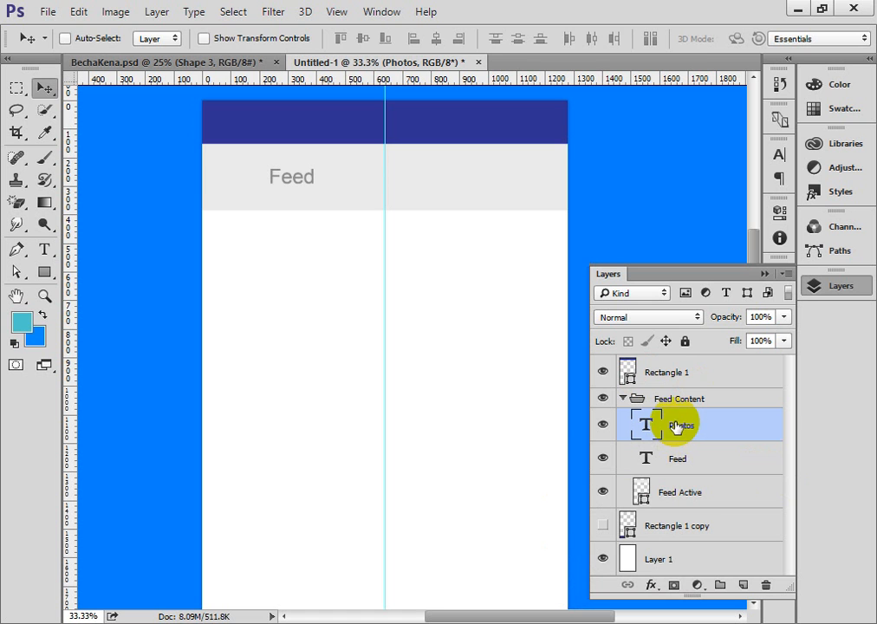
Move the Photos layer's text horizontally to X 943.82 px, in the right half of the gray bar
{"action": "key", "text": "ctrl+t"}
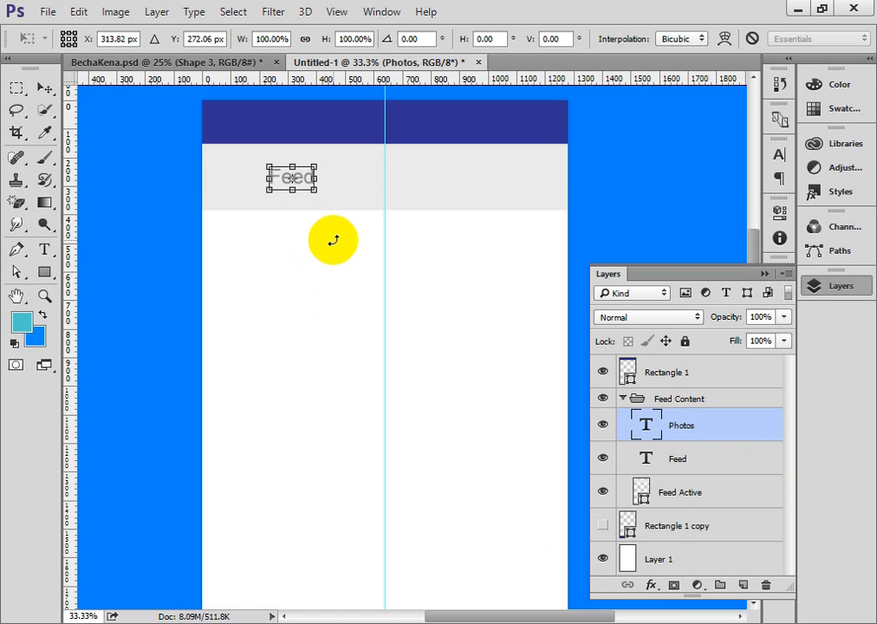
{"action": "key", "text": "shift+Right"}
{"action": "key", "text": "shift+Right"}
{"action": "key", "text": "shift+Right"}
{"action": "key", "text": "shift+Right"}
{"action": "key", "text": "shift+Right"}
{"action": "key", "text": "shift+Right"}
{"action": "key", "text": "shift+Right"}
{"action": "key", "text": "shift+Right"}
{"action": "key", "text": "shift+Right"}
{"action": "key", "text": "shift+Right"}
{"action": "key", "text": "shift+Right"}
{"action": "key", "text": "shift+Right"}
{"action": "key", "text": "shift+Right"}
{"action": "key", "text": "shift+Right"}
{"action": "key", "text": "shift+Right"}
{"action": "key", "text": "shift+Right"}
{"action": "key", "text": "shift+Right"}
{"action": "key", "text": "shift+Right"}
{"action": "key", "text": "shift+Right"}
{"action": "key", "text": "shift+Right"}
{"action": "key", "text": "shift+Right"}
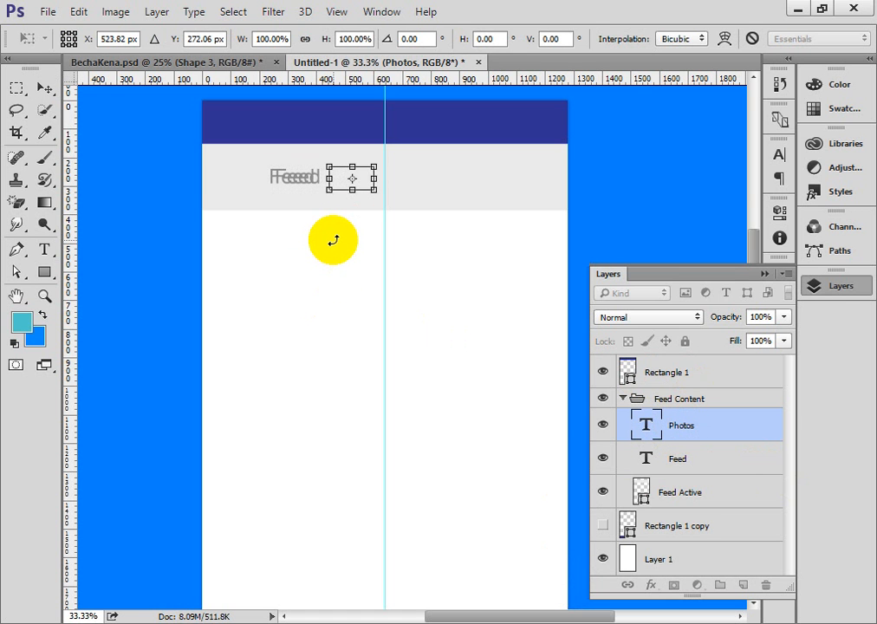
{"action": "key", "text": "shift+Right"}
{"action": "key", "text": "shift+Right"}
{"action": "key", "text": "shift+Right"}
{"action": "key", "text": "shift+Right"}
{"action": "key", "text": "shift+Right"}
{"action": "key", "text": "shift+Right"}
{"action": "key", "text": "shift+Right"}
{"action": "key", "text": "shift+Right"}
{"action": "key", "text": "shift+Right"}
{"action": "key", "text": "shift+Right"}
{"action": "key", "text": "shift+Right"}
{"action": "key", "text": "shift+Right"}
{"action": "key", "text": "shift+Right"}
{"action": "key", "text": "shift+Right"}
{"action": "key", "text": "shift+Right"}
{"action": "key", "text": "shift+Right"}
{"action": "key", "text": "shift+Right"}
{"action": "key", "text": "shift+Right"}
{"action": "key", "text": "shift+Right"}
{"action": "key", "text": "shift+Right"}
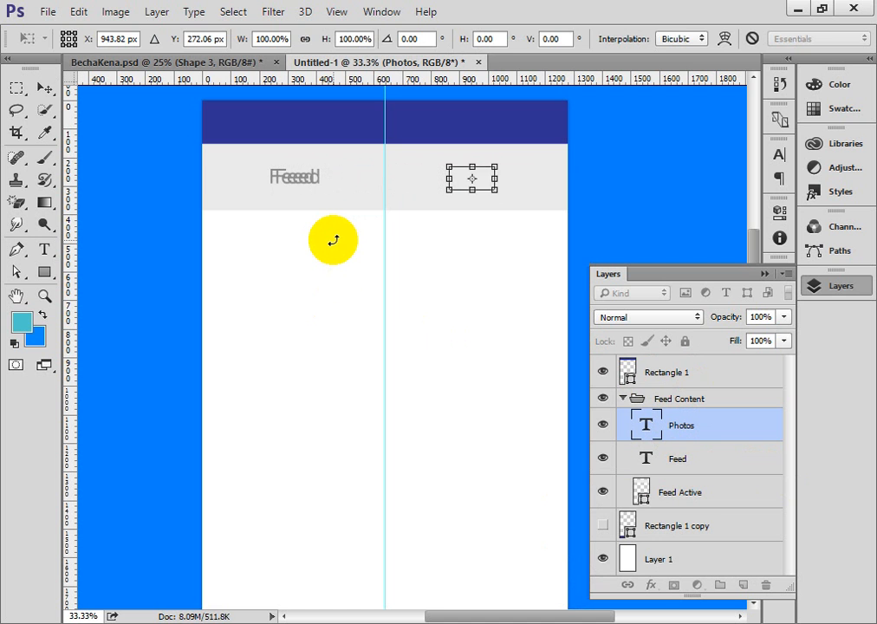
{"action": "key", "text": "Return"}
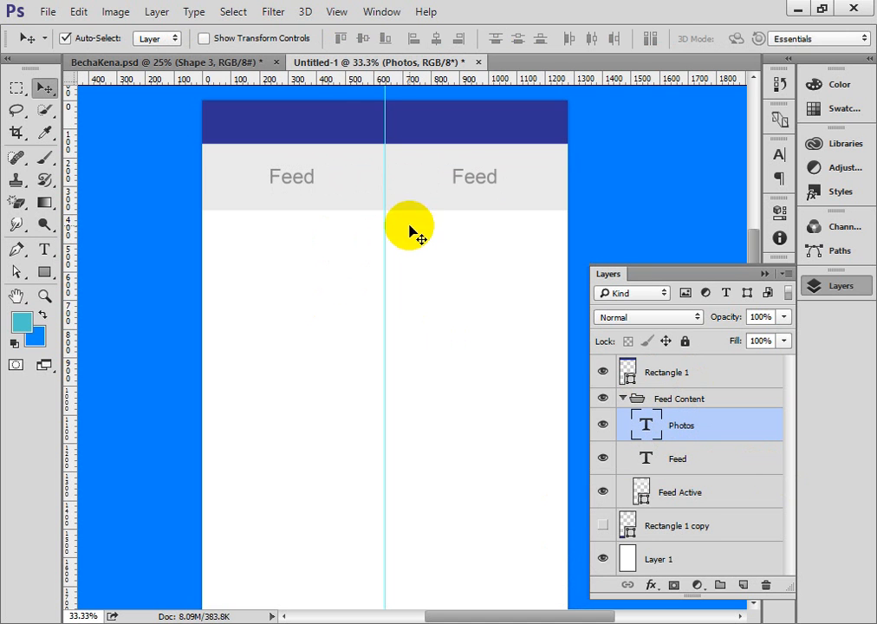
Change the wording of the text in the right half of the gray bar to Photos
{"action": "double_click", "coordinate": [648, 428]}
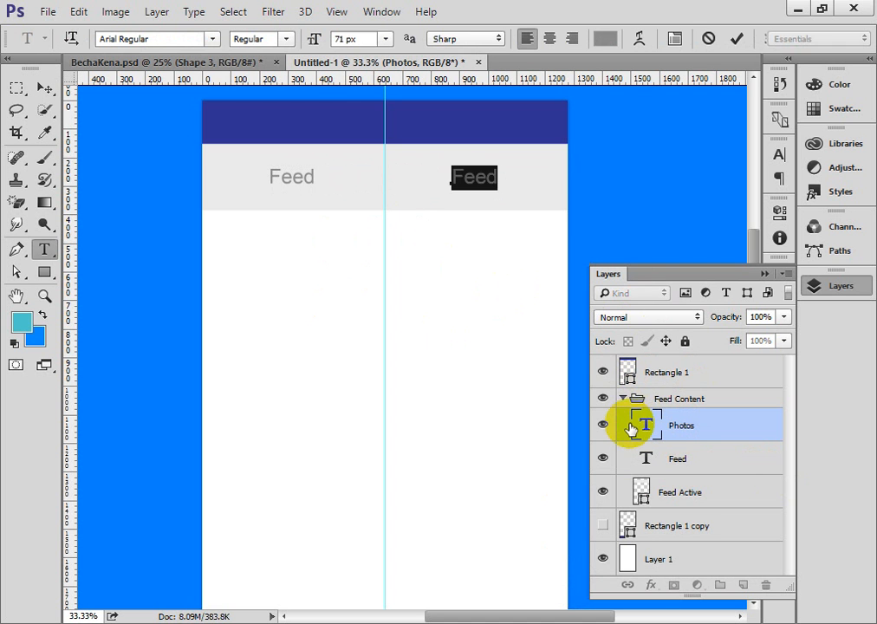
{"action": "type", "text": "Photos"}
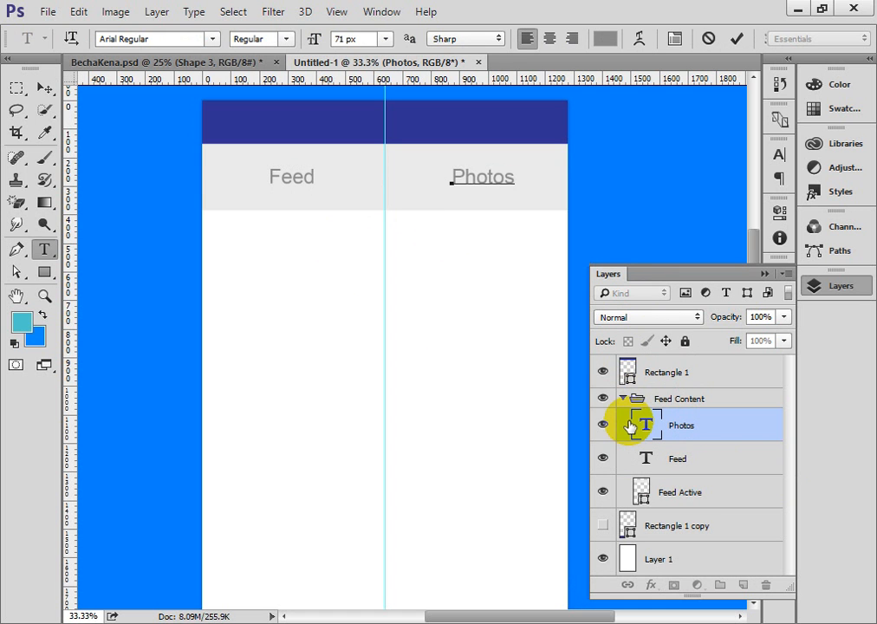
{"action": "left_click", "coordinate": [42, 88]}
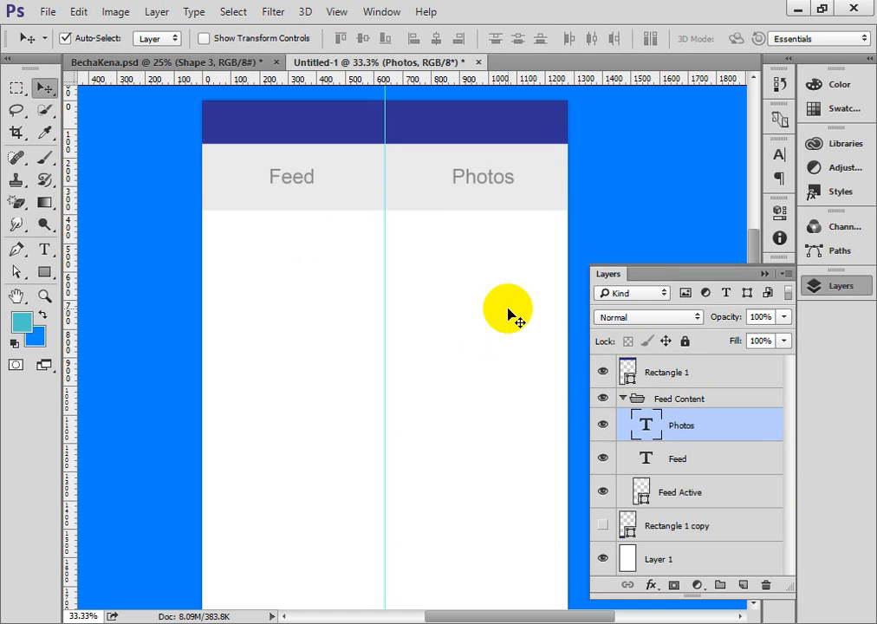
{"action": "left_click", "coordinate": [698, 506]}
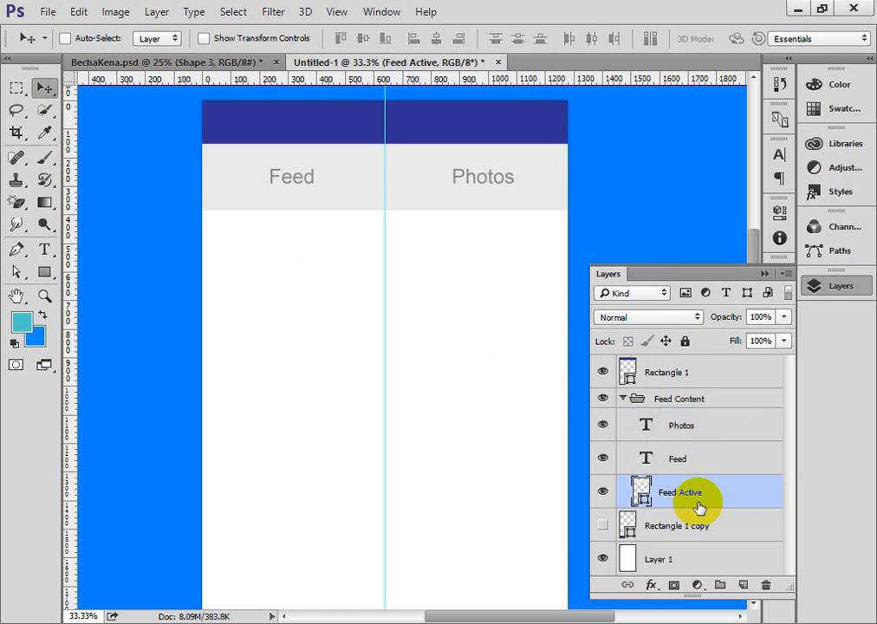
{"action": "key", "text": "ctrl+t"}
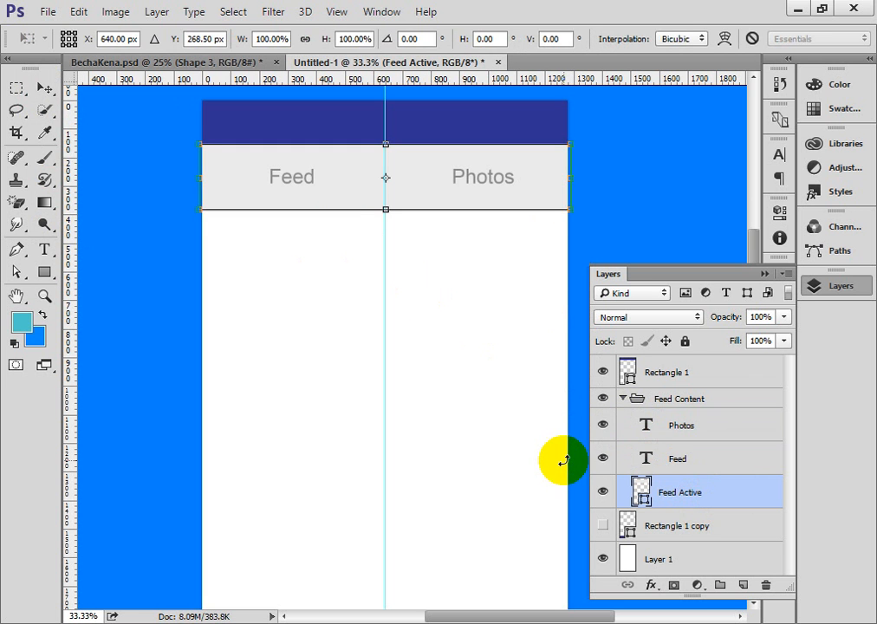
{"action": "key", "text": "Return"}
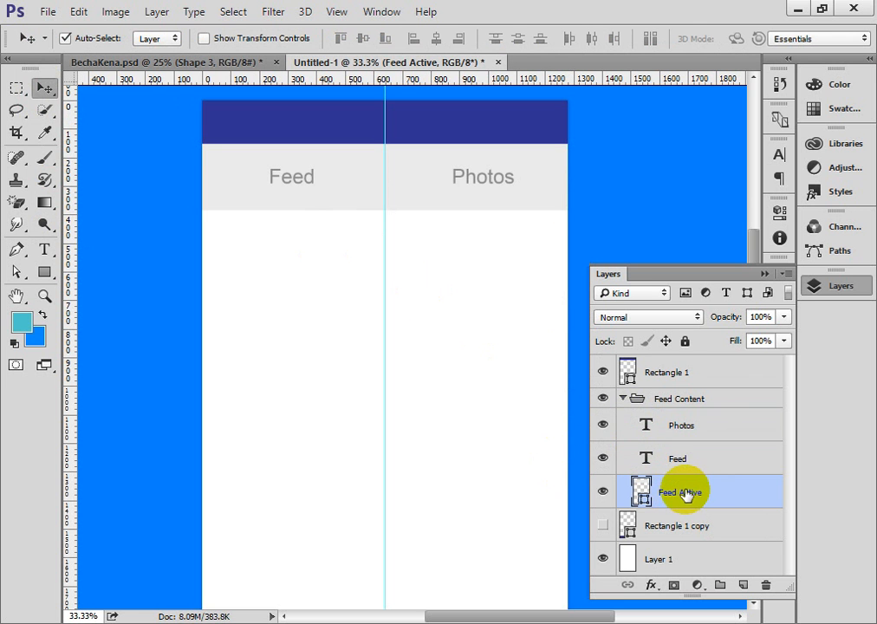
Duplicate the Feed Active shape layer and name the copy Active
{"action": "left_click_drag", "start_coordinate": [659, 494], "coordinate": [745, 582]}
{"action": "double_click", "coordinate": [719, 462]}
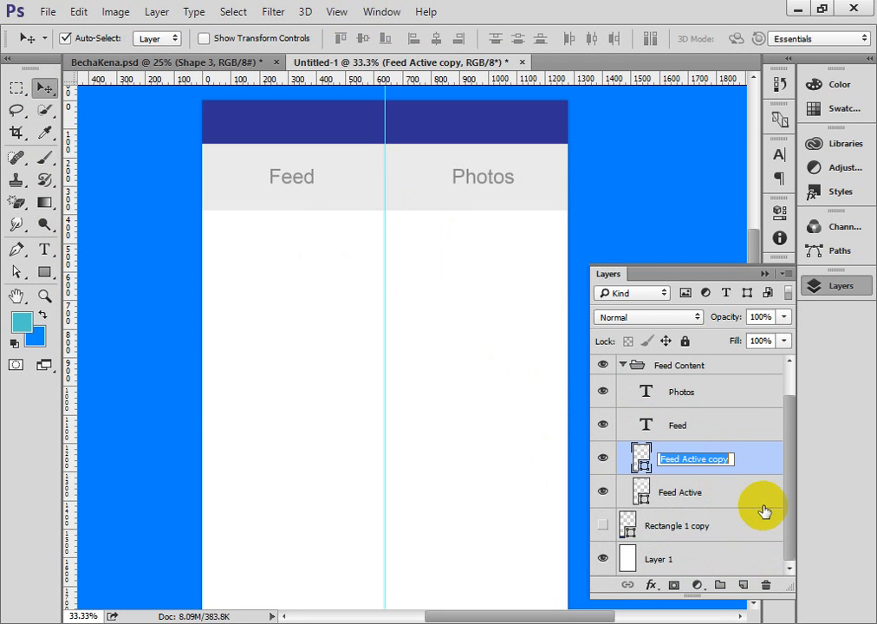
{"action": "type", "text": "Active"}
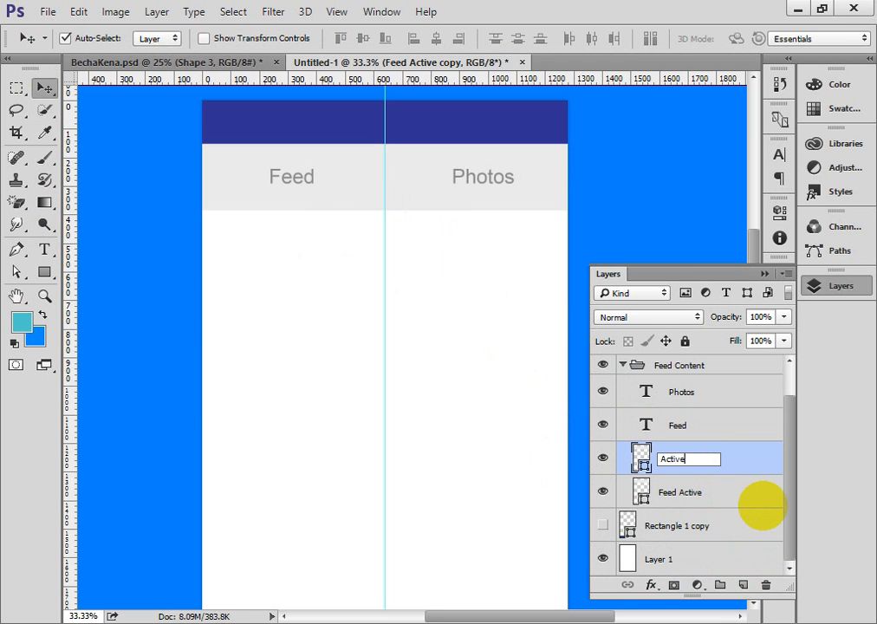
{"action": "key", "text": "Return"}
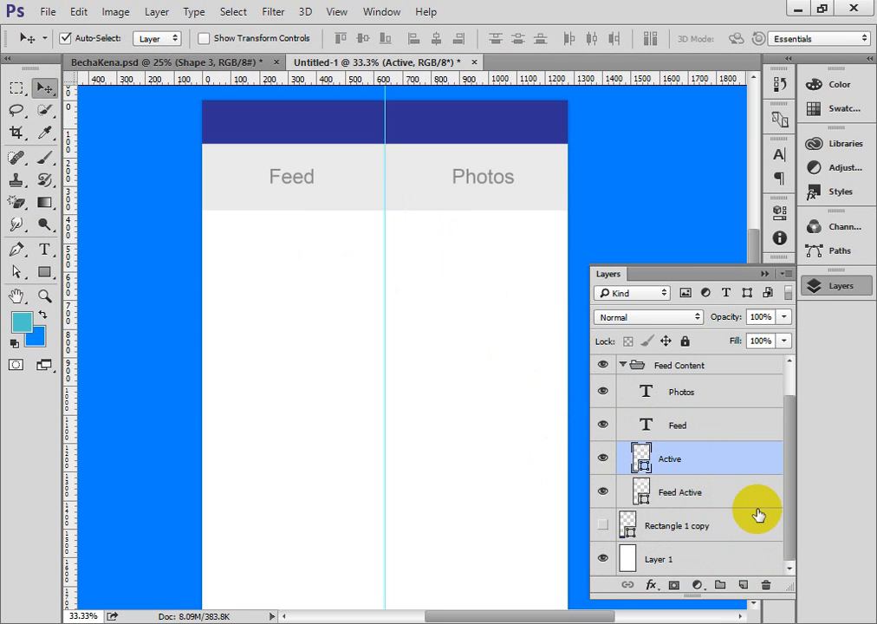
Rename the original Feed Active shape layer as Feed BG
{"action": "double_click", "coordinate": [691, 493]}
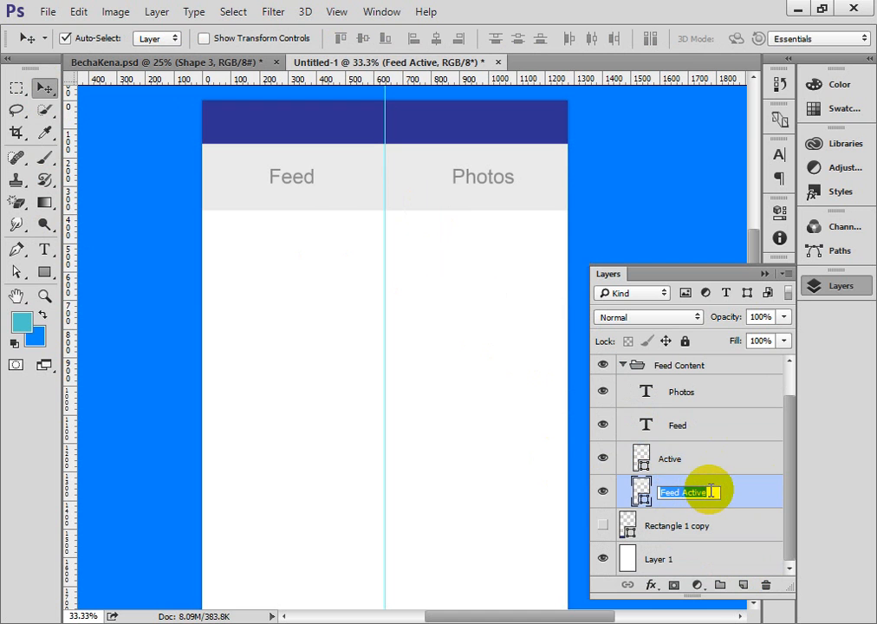
{"action": "left_click_drag", "start_coordinate": [714, 490], "coordinate": [682, 490]}
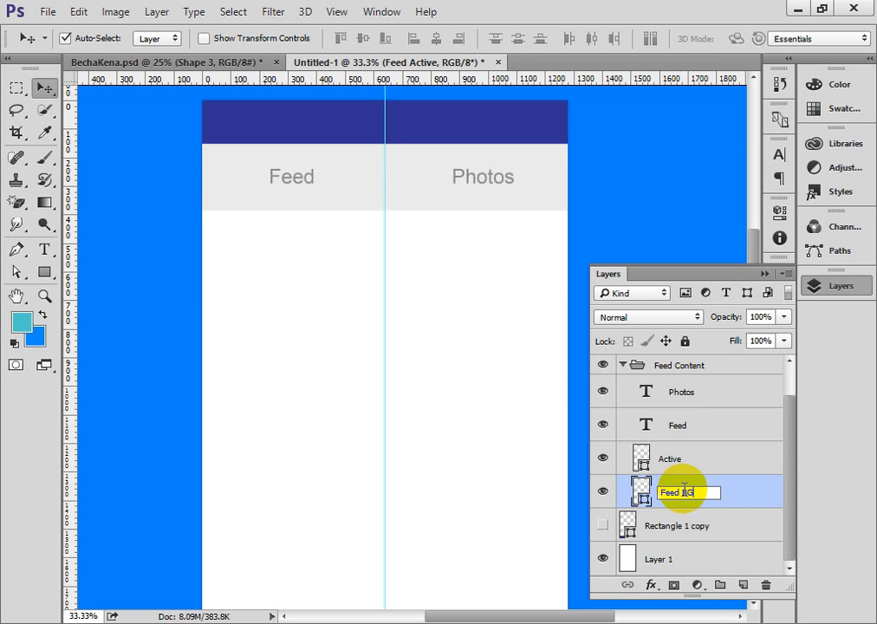
{"action": "key", "text": "Return"}
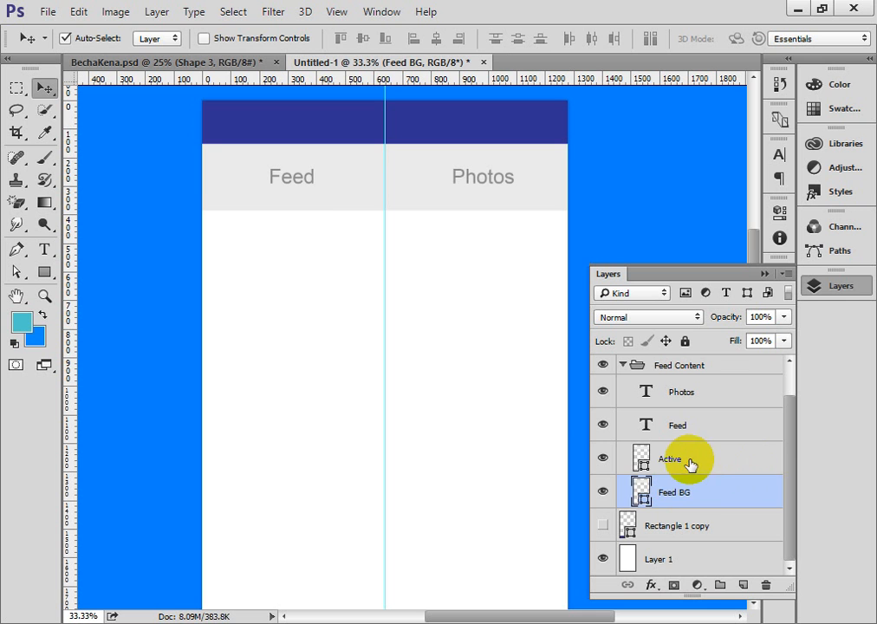
Shrink the Active shape to 50% width and 11.16% height, as a thin strip along the gray bar's lower edge under Photos
{"action": "left_click", "coordinate": [689, 460]}
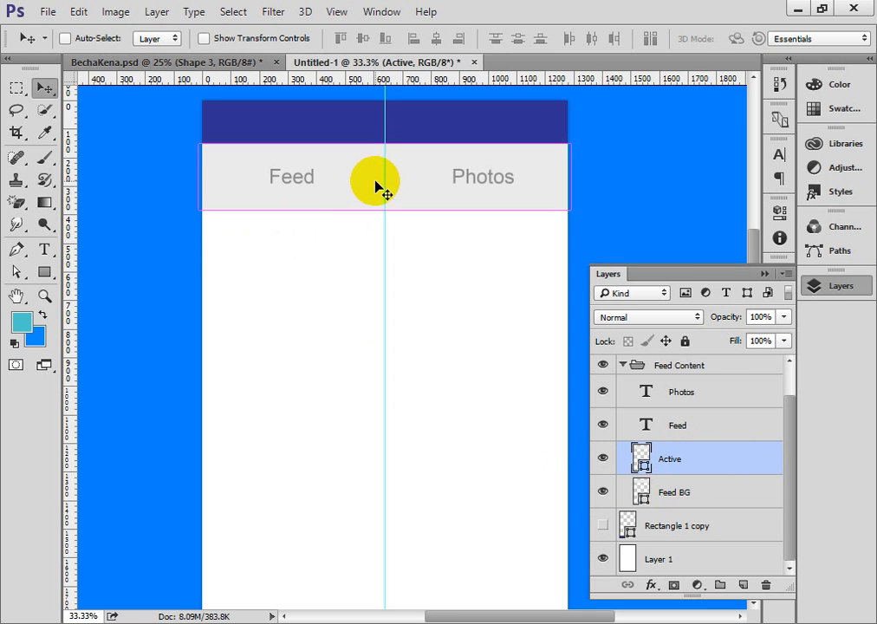
{"action": "key", "text": "ctrl+t"}
{"action": "left_click_drag", "start_coordinate": [385, 144], "coordinate": [378, 203]}
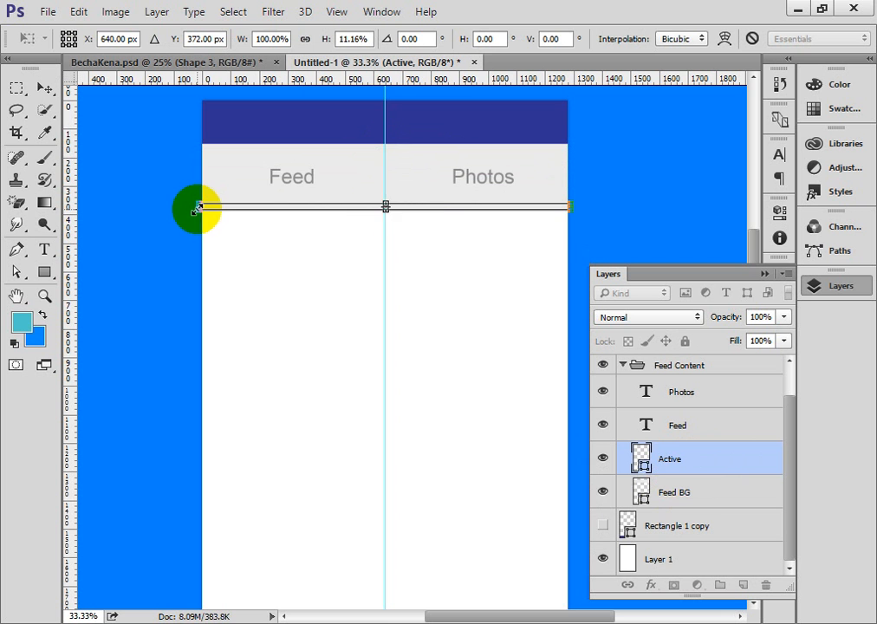
{"action": "left_click_drag", "start_coordinate": [199, 205], "coordinate": [385, 207]}
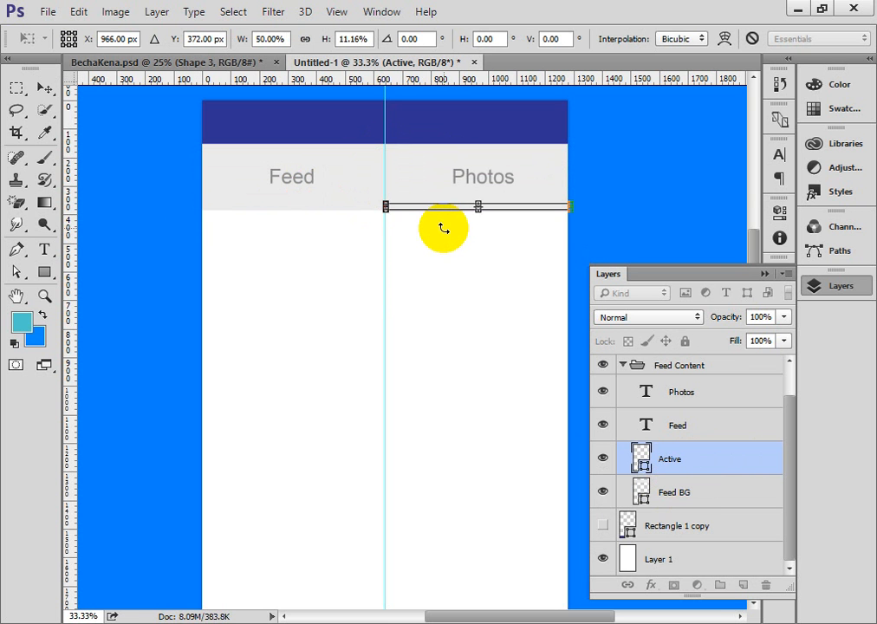
{"action": "key", "text": "Return"}
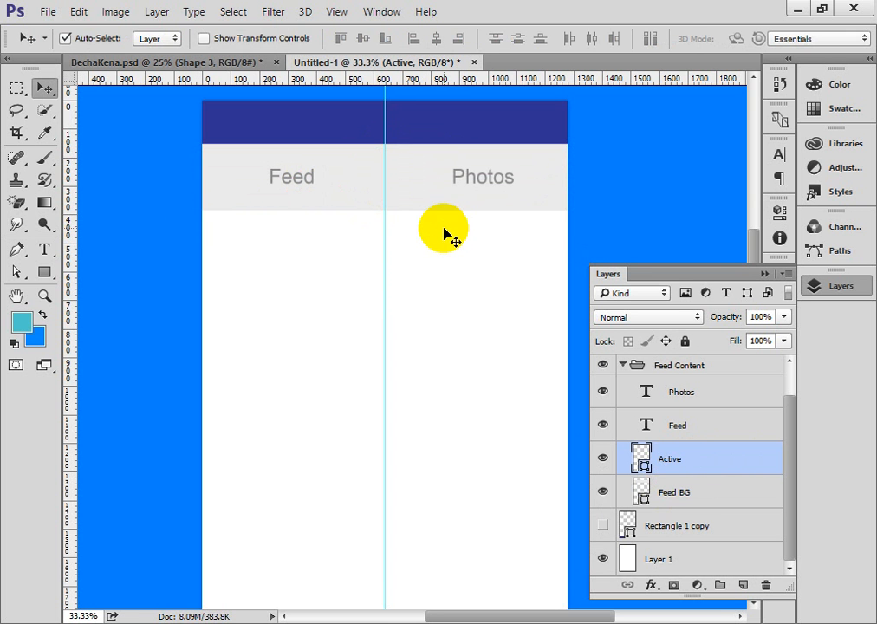
Fill the Active strip with the header bar's dark blue (2e3192)
{"action": "double_click", "coordinate": [642, 460]}
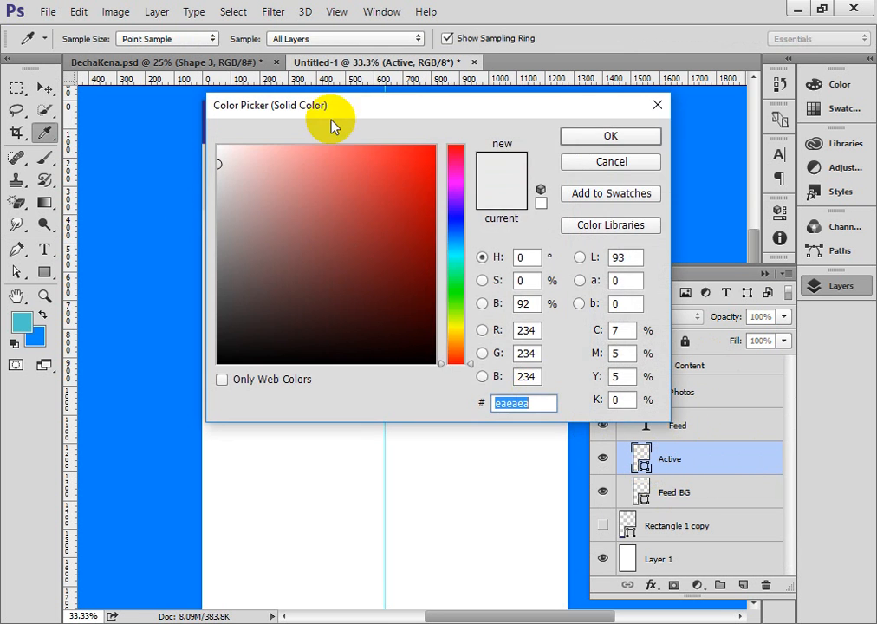
{"action": "left_click_drag", "start_coordinate": [399, 107], "coordinate": [527, 178]}
{"action": "left_click", "coordinate": [318, 119]}
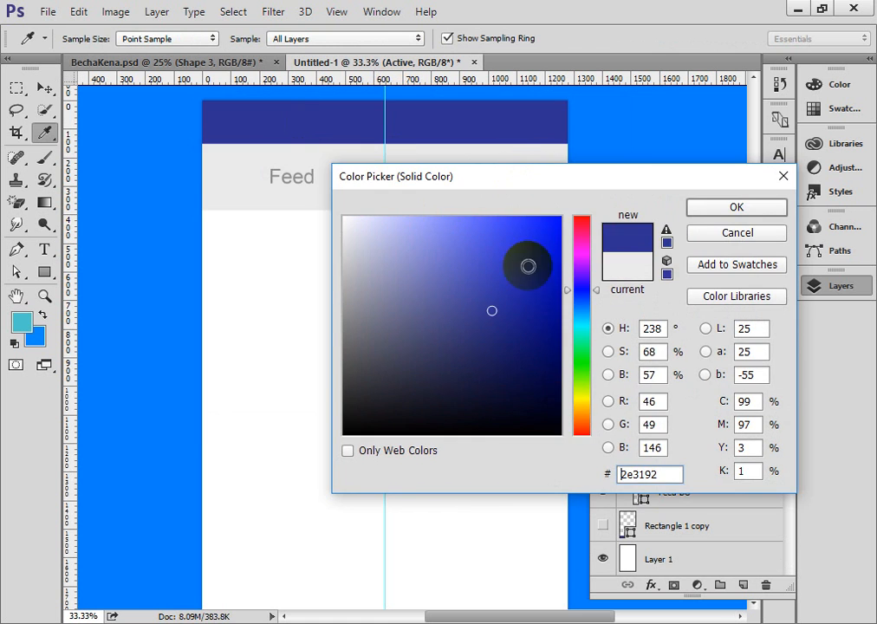
{"action": "left_click", "coordinate": [722, 213]}
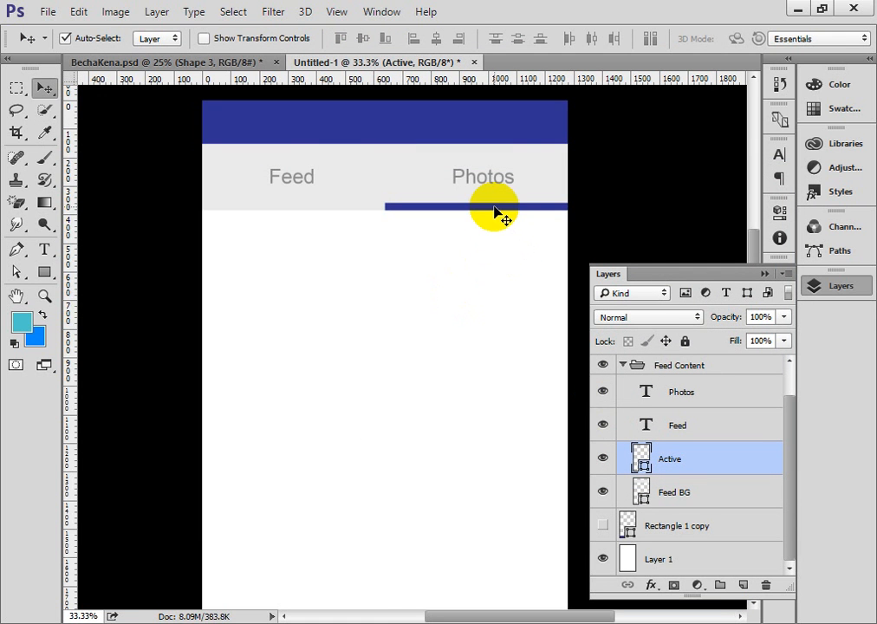
{"action": "key", "text": "ctrl+t"}
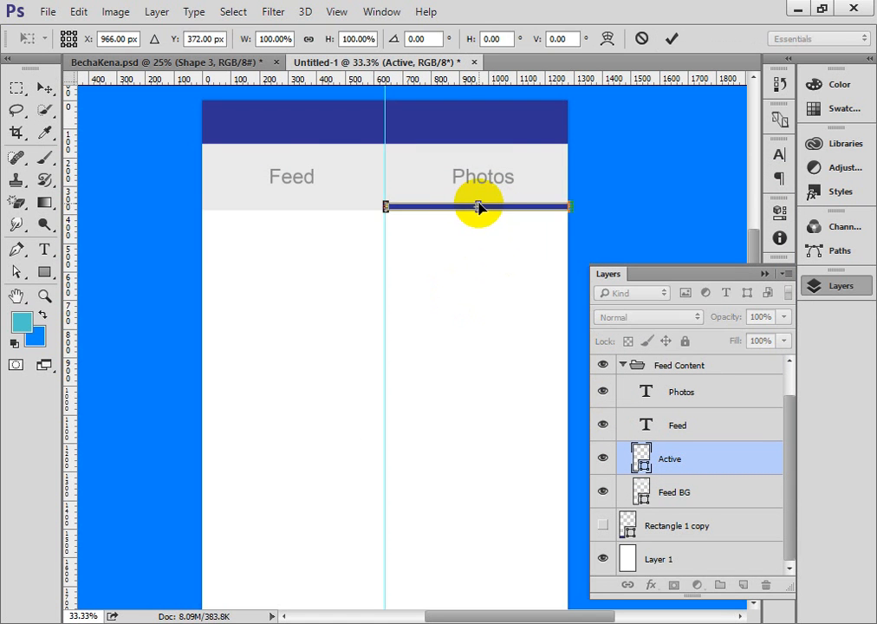
{"action": "left_click_drag", "start_coordinate": [476, 202], "coordinate": [478, 204]}
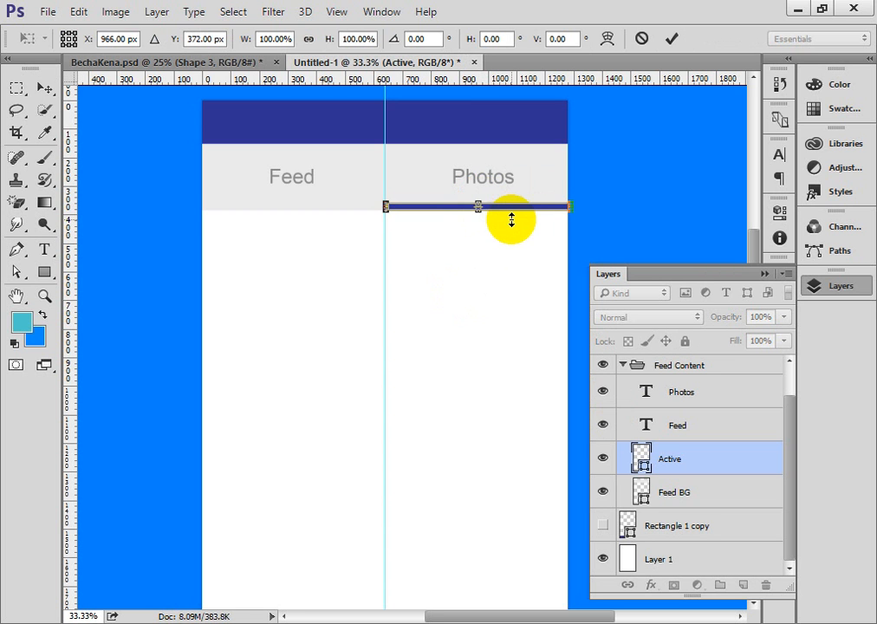
{"action": "key", "text": "Return"}
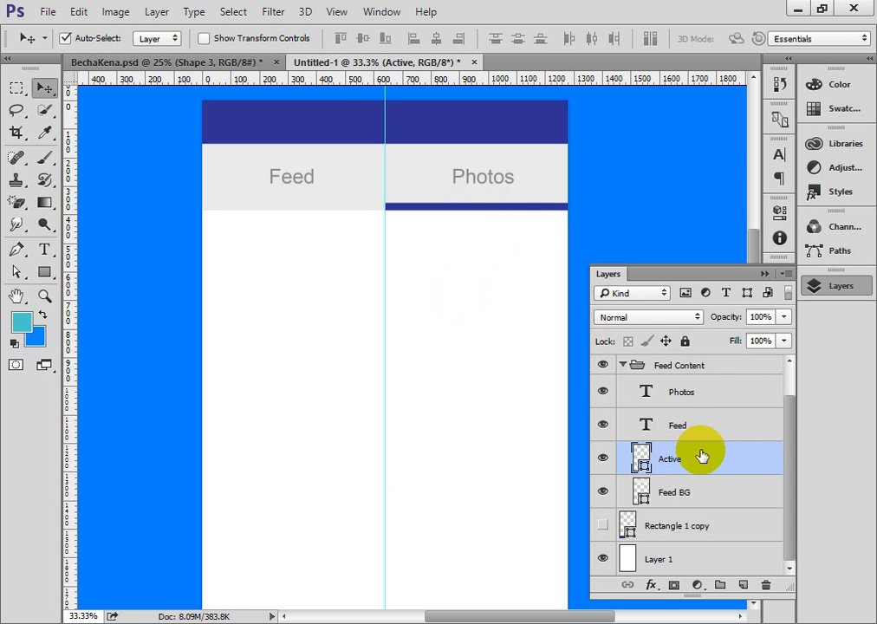
{"action": "double_click", "coordinate": [642, 471]}
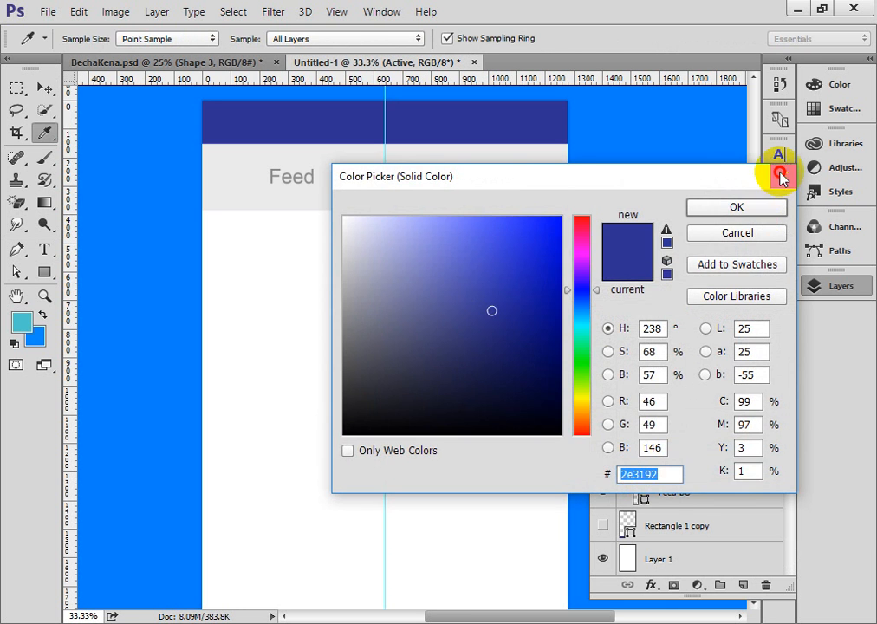
{"action": "left_click", "coordinate": [780, 171]}
{"action": "right_click", "coordinate": [679, 473]}
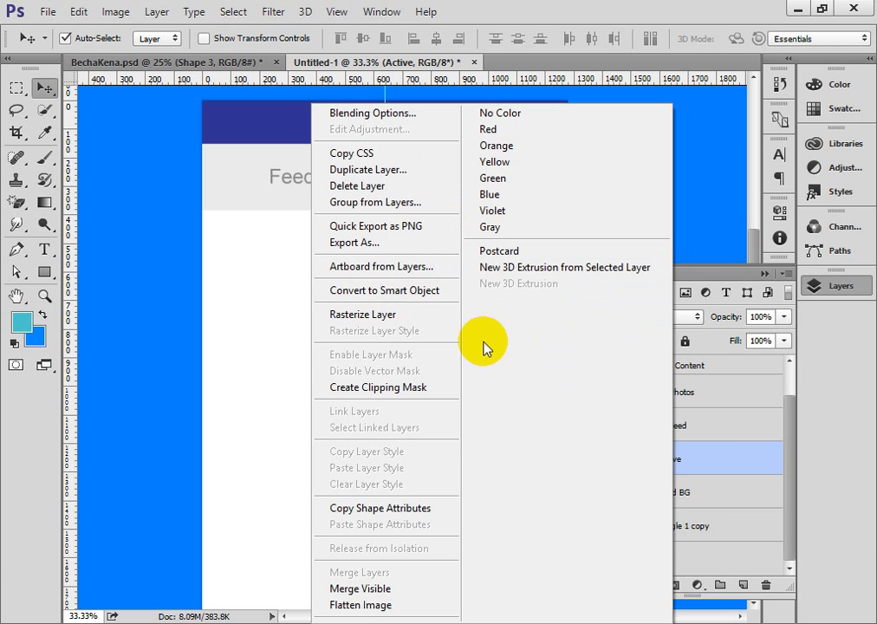
{"action": "left_click", "coordinate": [703, 451]}
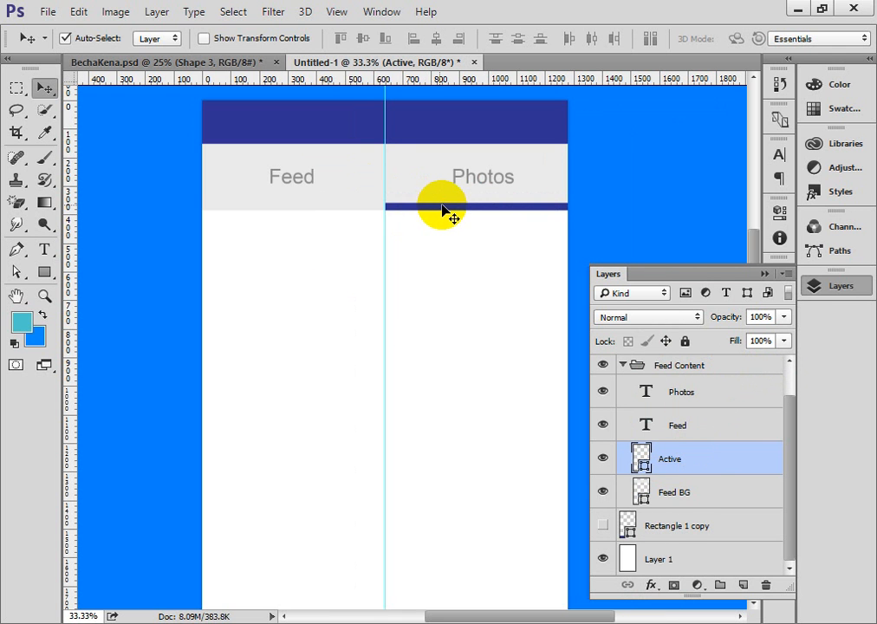
Set the Active strip's height to 12 px in its live shape properties and lower it to the gray bar's bottom edge
{"action": "left_click", "coordinate": [766, 275]}
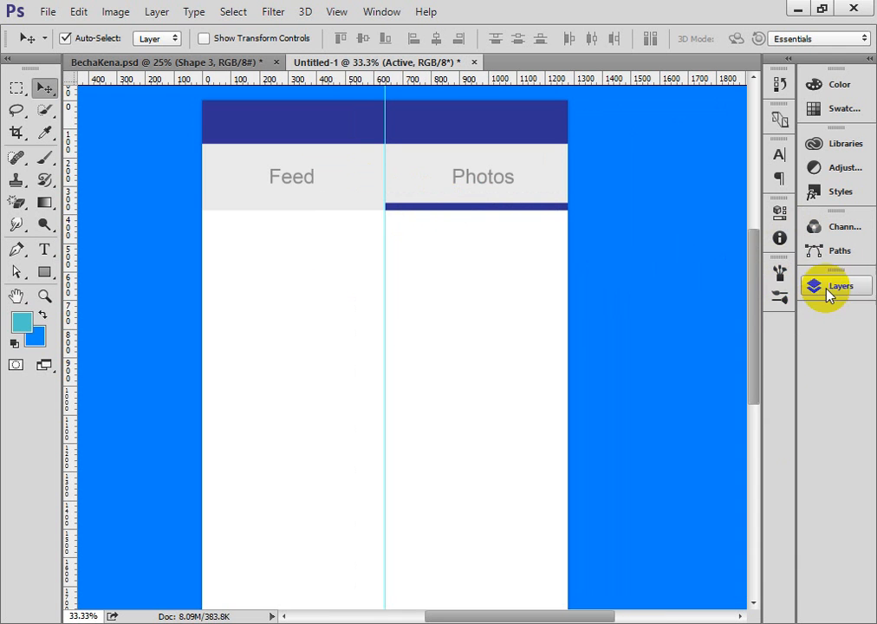
{"action": "left_click", "coordinate": [778, 299]}
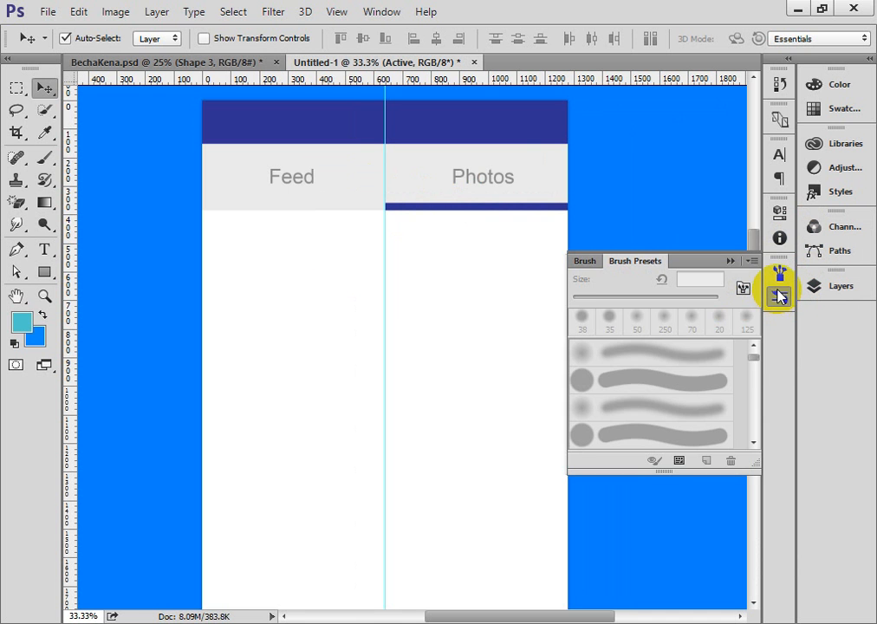
{"action": "left_click", "coordinate": [582, 259]}
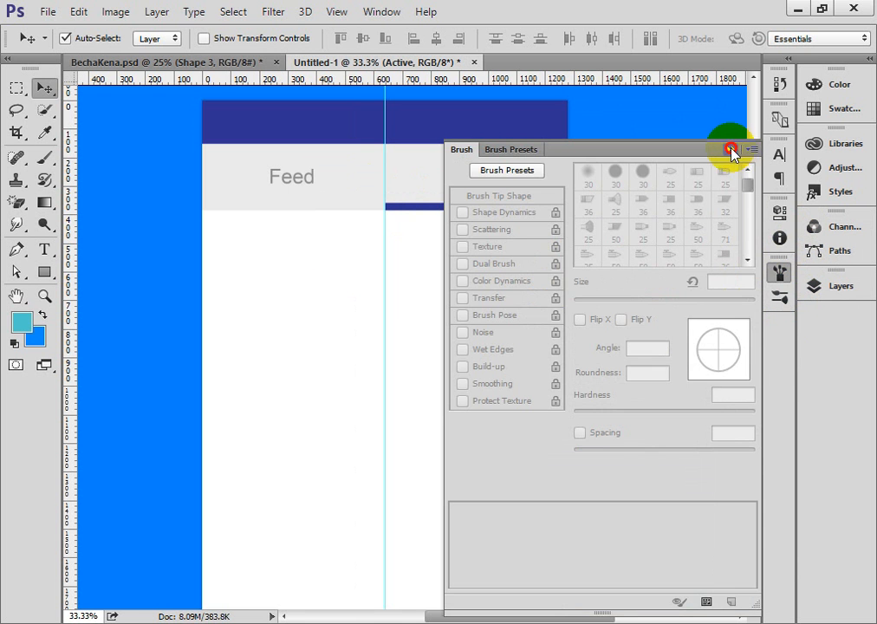
{"action": "left_click", "coordinate": [732, 151]}
{"action": "left_click", "coordinate": [779, 212]}
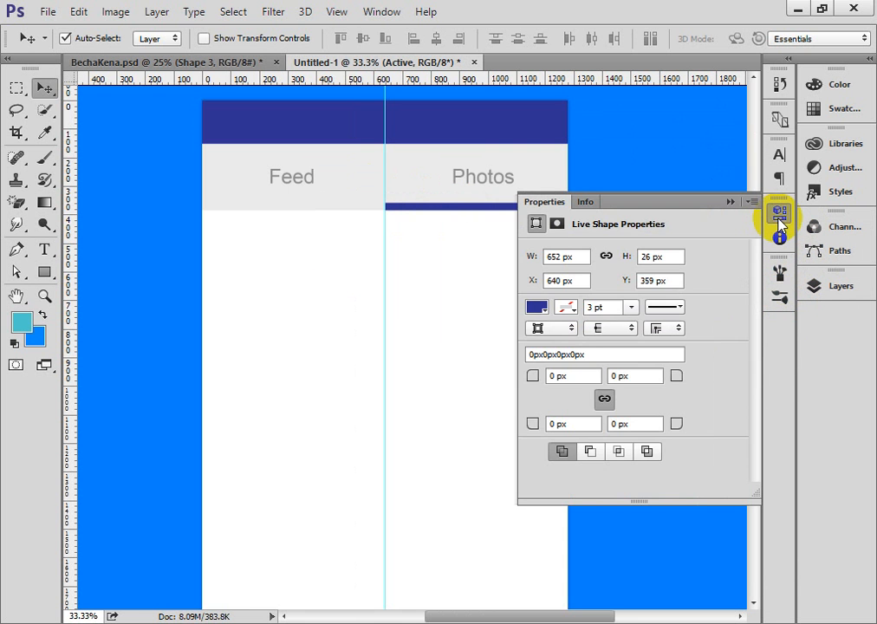
{"action": "left_click", "coordinate": [584, 202]}
{"action": "left_click", "coordinate": [542, 202]}
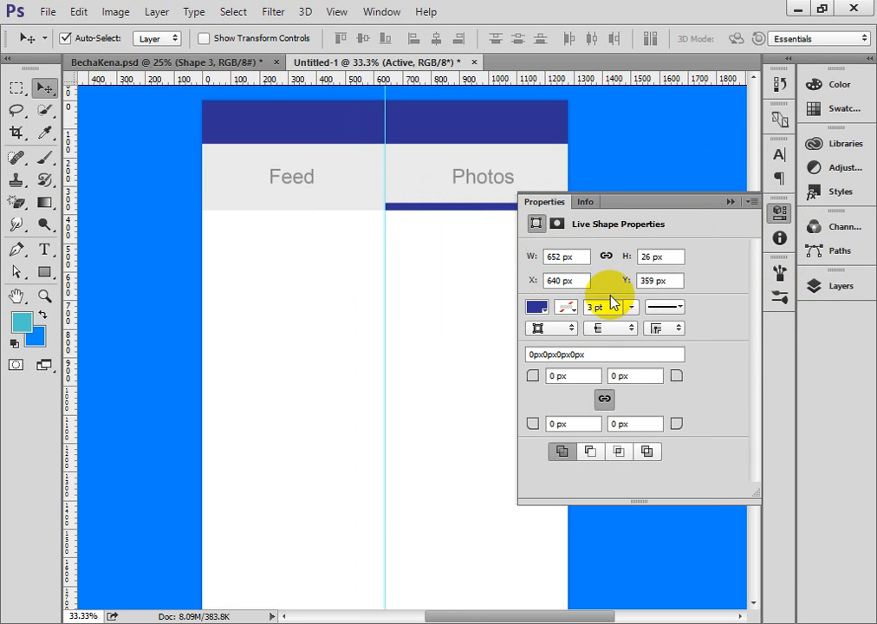
{"action": "left_click", "coordinate": [655, 256]}
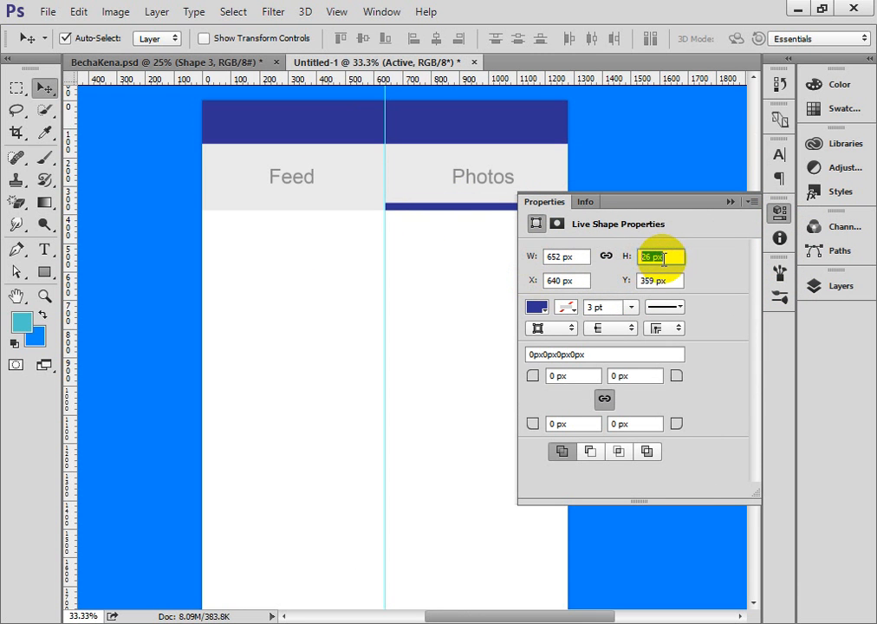
{"action": "left_click_drag", "start_coordinate": [673, 257], "coordinate": [639, 257]}
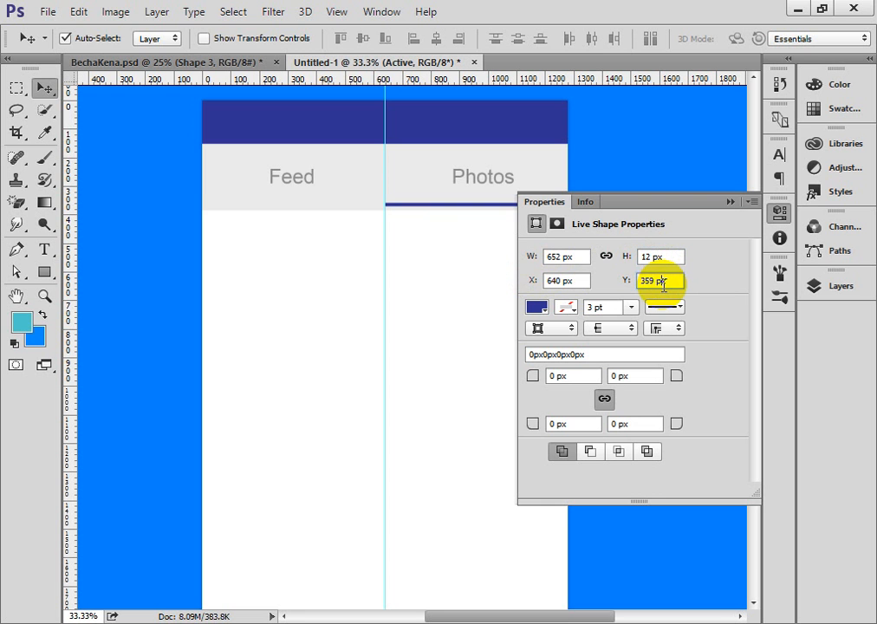
{"action": "left_click", "coordinate": [728, 202]}
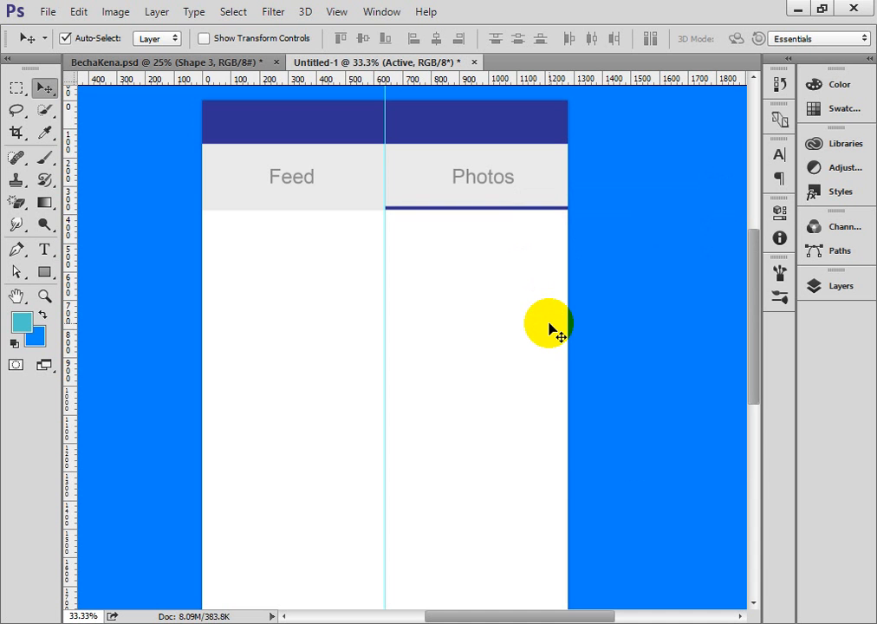
{"action": "left_click", "coordinate": [518, 327]}
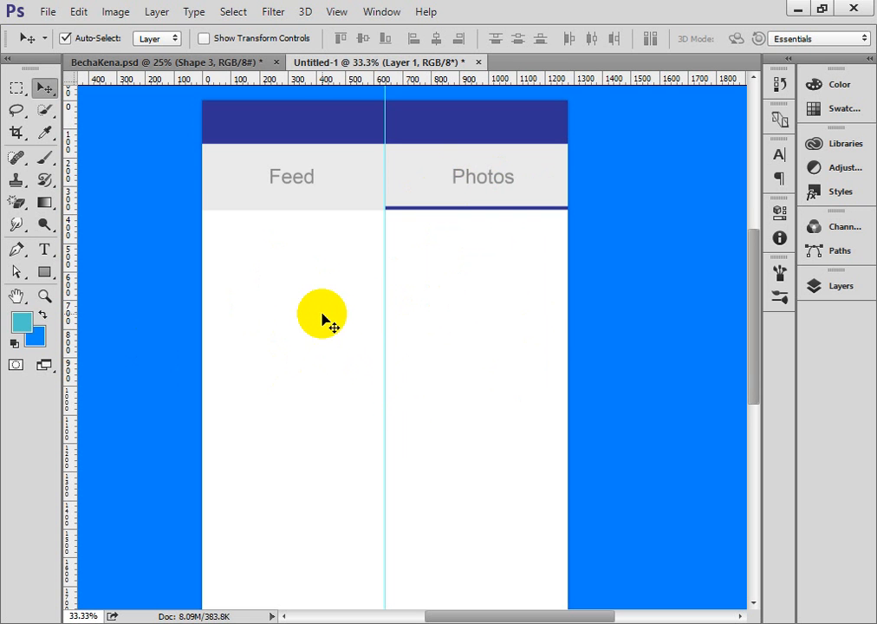
Draw a dark blue rectangle about 1278 by 600 px directly beneath the tab bar, stacked just above the Rectangle 1 copy layer
{"action": "scroll", "coordinate": [417, 354], "scroll_direction": "down", "scroll_amount": 5}
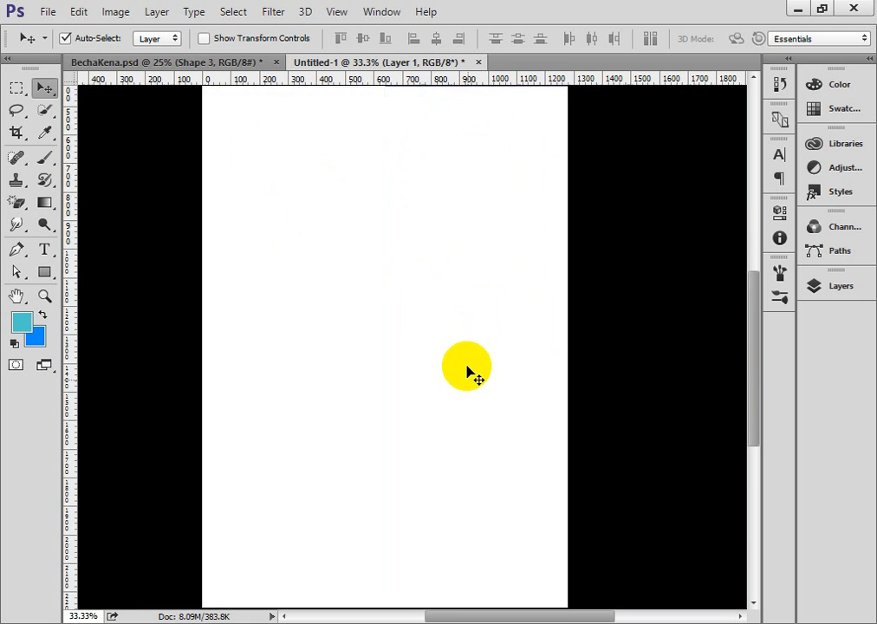
{"action": "scroll", "coordinate": [472, 373], "scroll_direction": "up", "scroll_amount": 5}
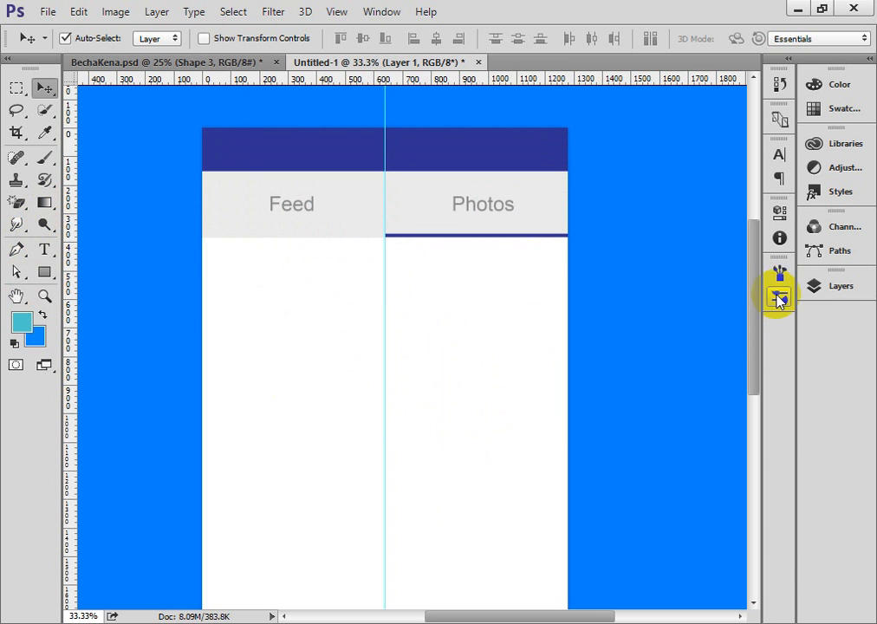
{"action": "left_click", "coordinate": [832, 294]}
{"action": "scroll", "coordinate": [721, 503], "scroll_direction": "up", "scroll_amount": 1}
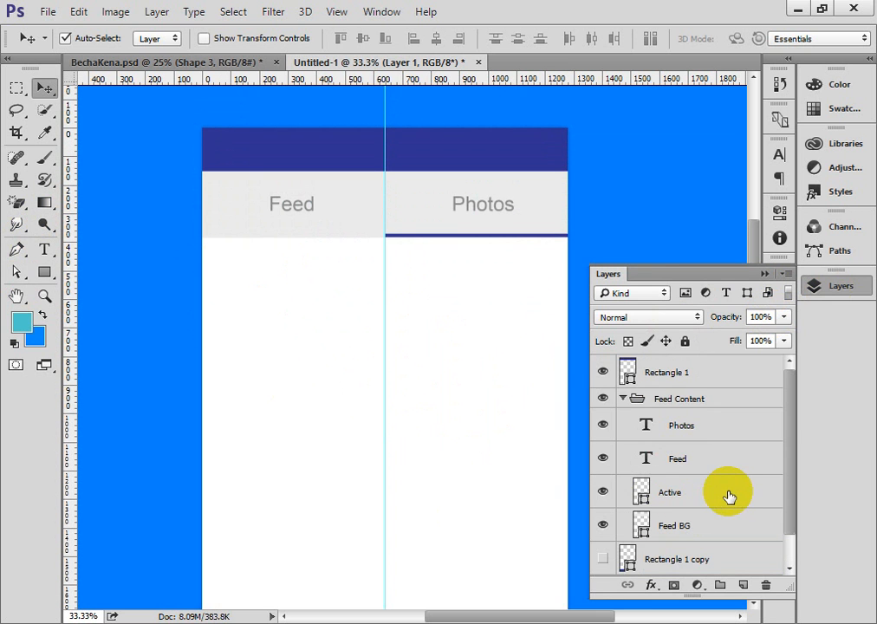
{"action": "left_click", "coordinate": [676, 407]}
{"action": "scroll", "coordinate": [693, 499], "scroll_direction": "down", "scroll_amount": 1}
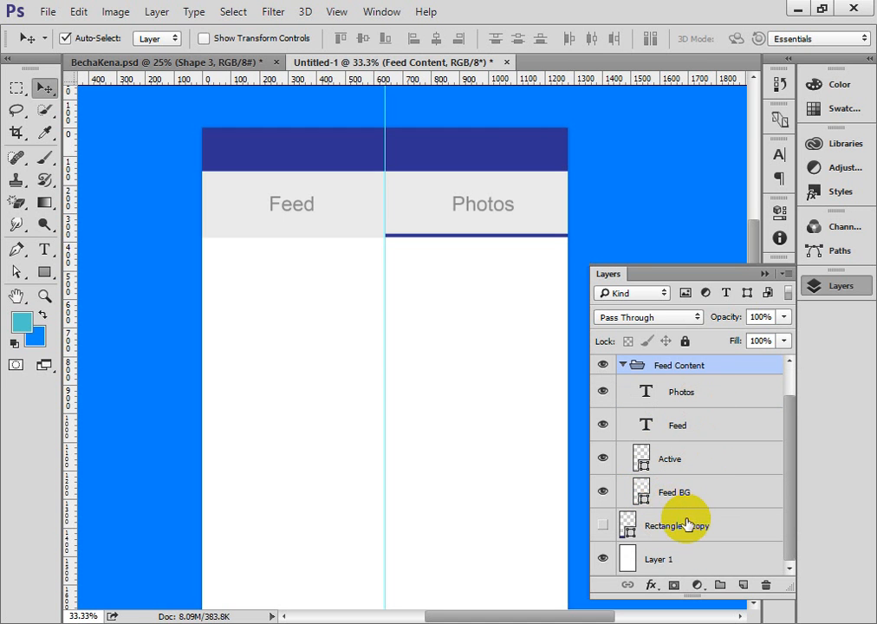
{"action": "left_click", "coordinate": [687, 525]}
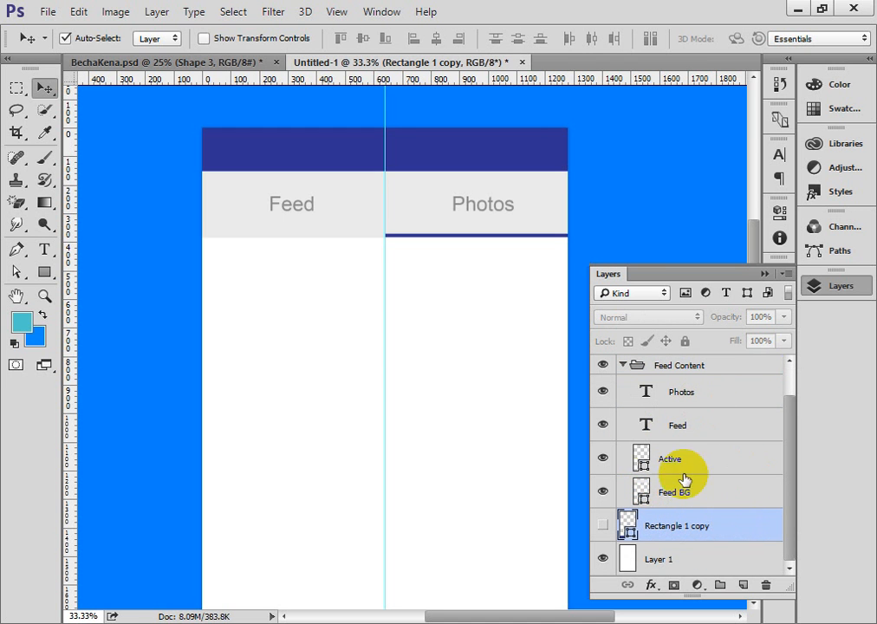
{"action": "left_click", "coordinate": [44, 276]}
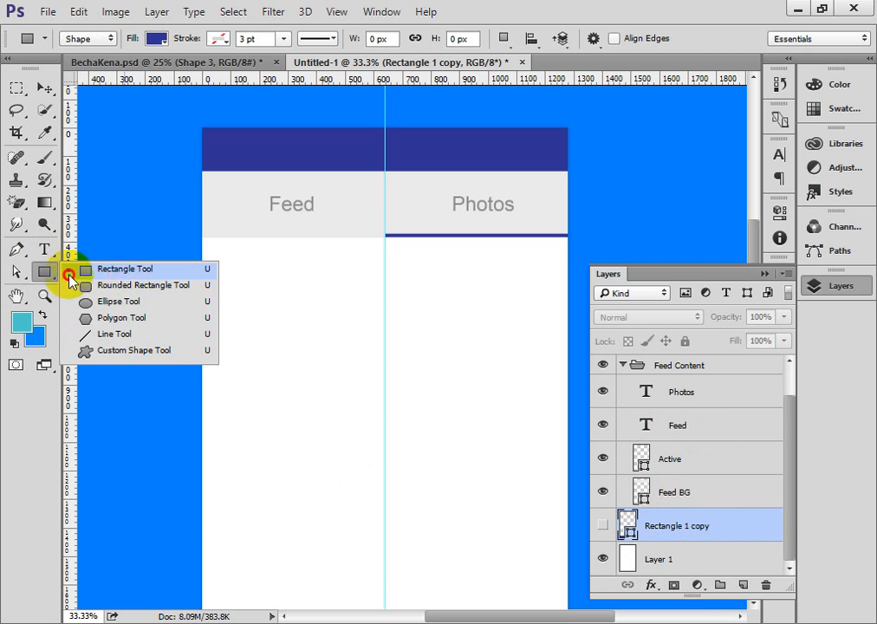
{"action": "left_click", "coordinate": [117, 267]}
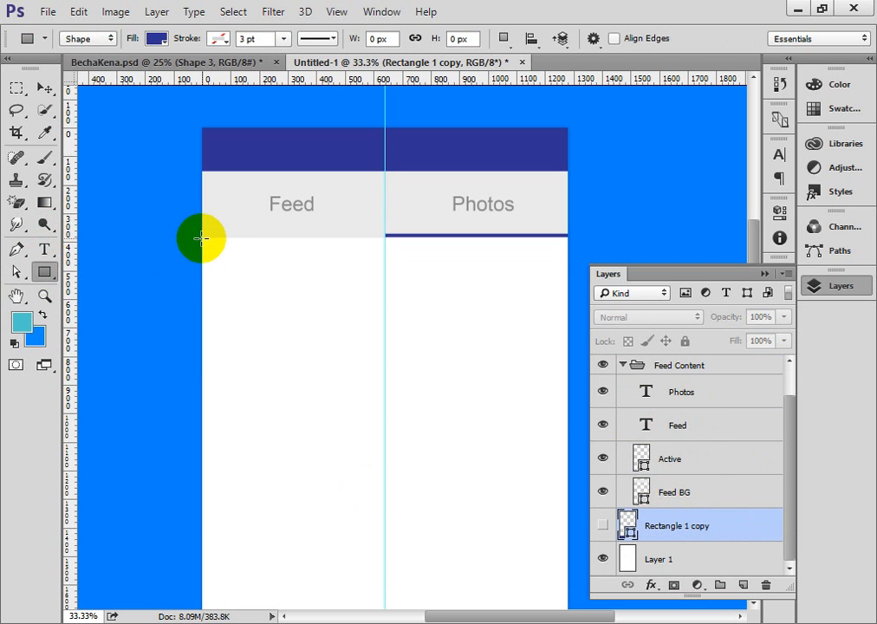
{"action": "left_click_drag", "start_coordinate": [202, 238], "coordinate": [566, 409]}
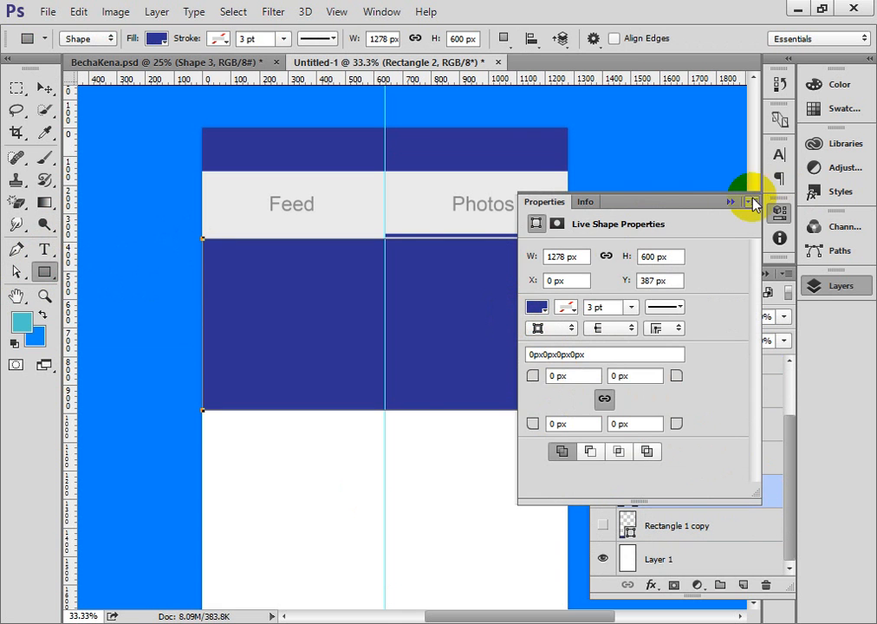
{"action": "left_click", "coordinate": [753, 204]}
{"action": "left_click", "coordinate": [44, 88]}
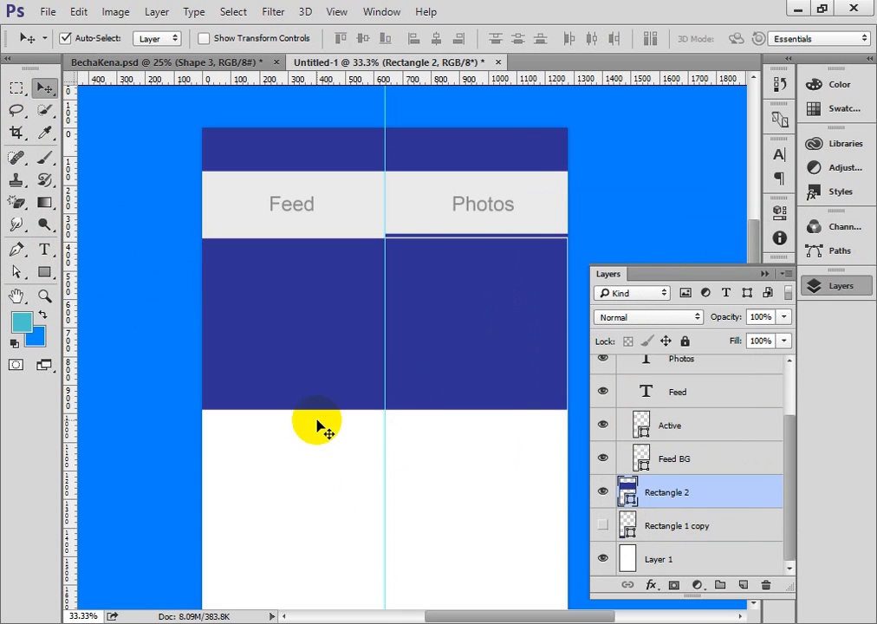
{"action": "left_click", "coordinate": [316, 425]}
{"action": "left_click", "coordinate": [411, 329]}
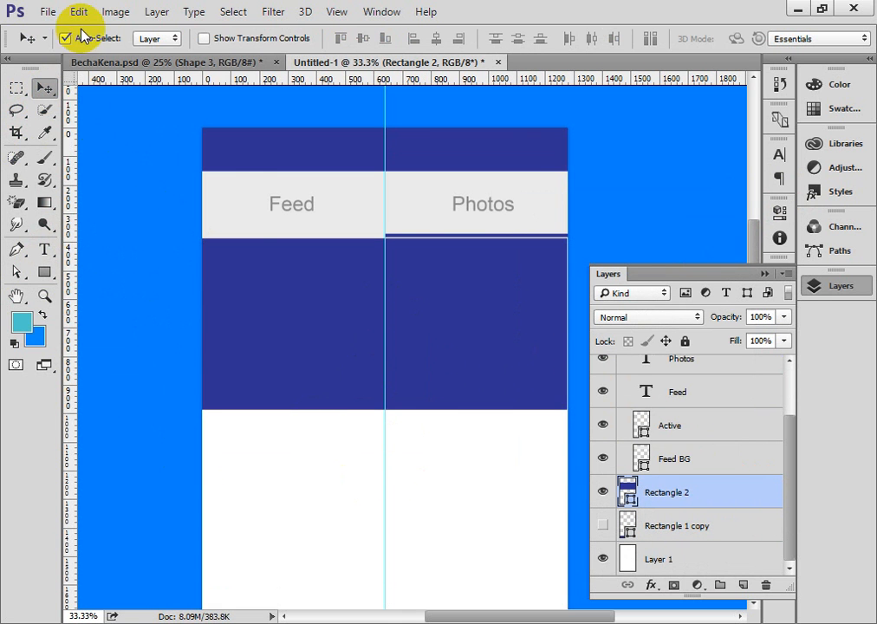
Open the image Audio-Transcriptionist.gif from the Resources folder
{"action": "left_click", "coordinate": [50, 13]}
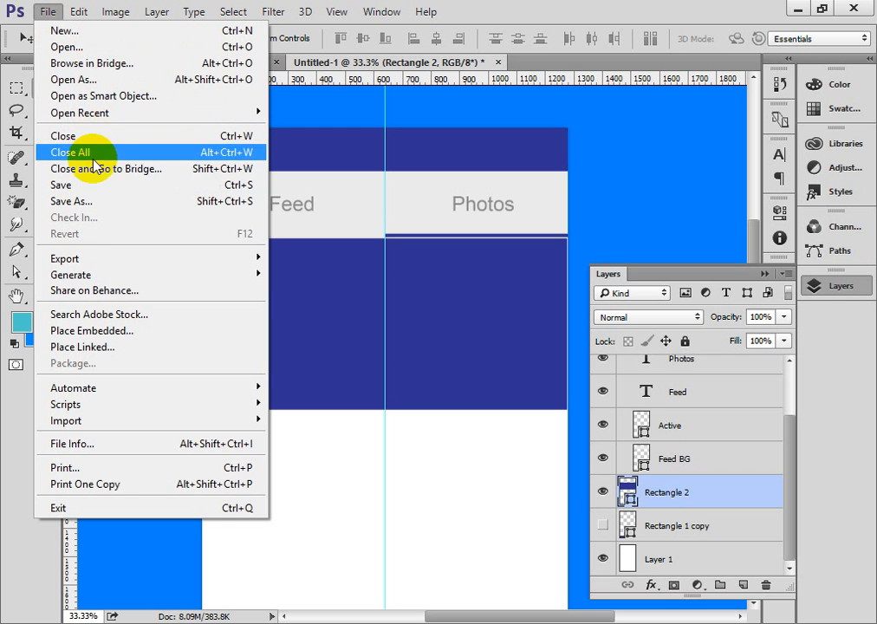
{"action": "left_click", "coordinate": [98, 81]}
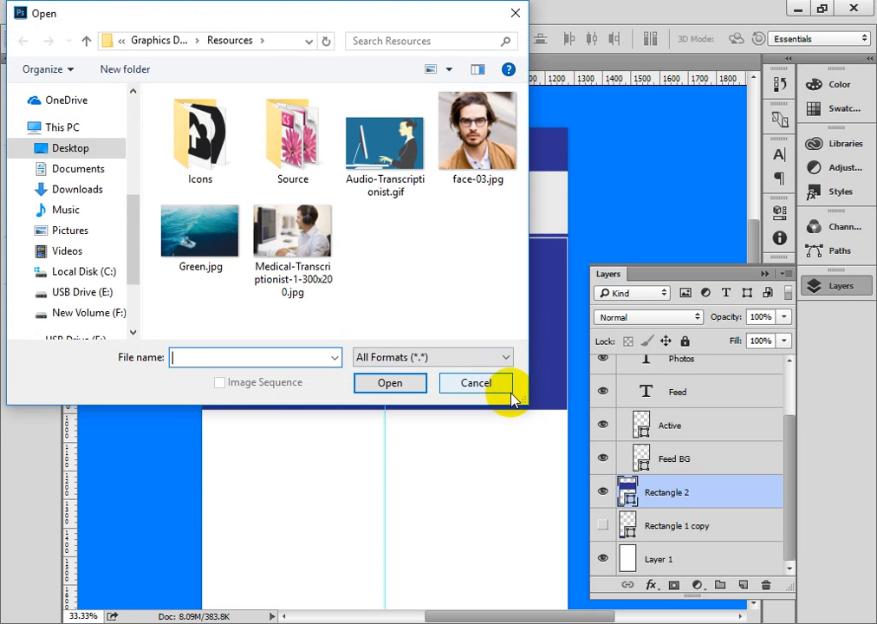
{"action": "left_click", "coordinate": [392, 146]}
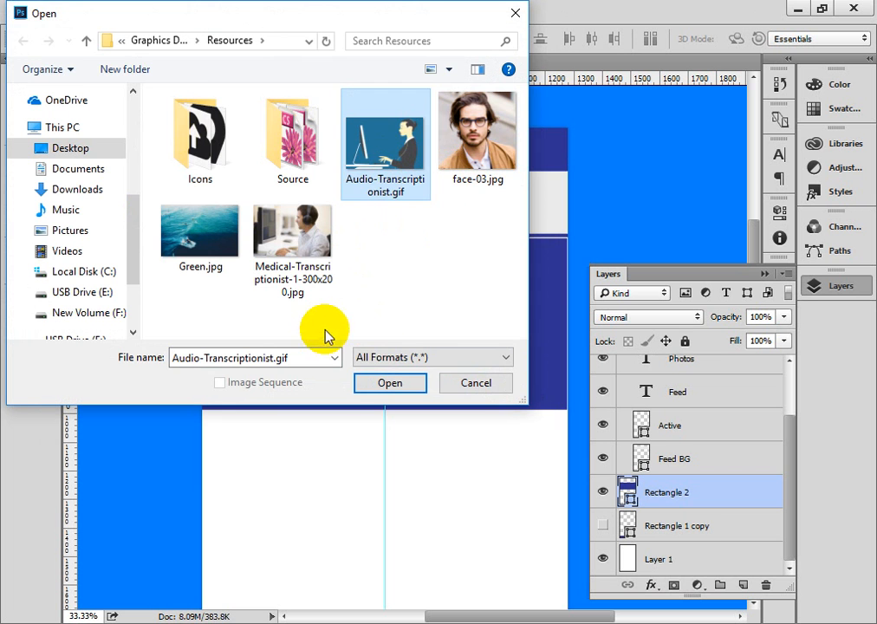
{"action": "left_click", "coordinate": [388, 381]}
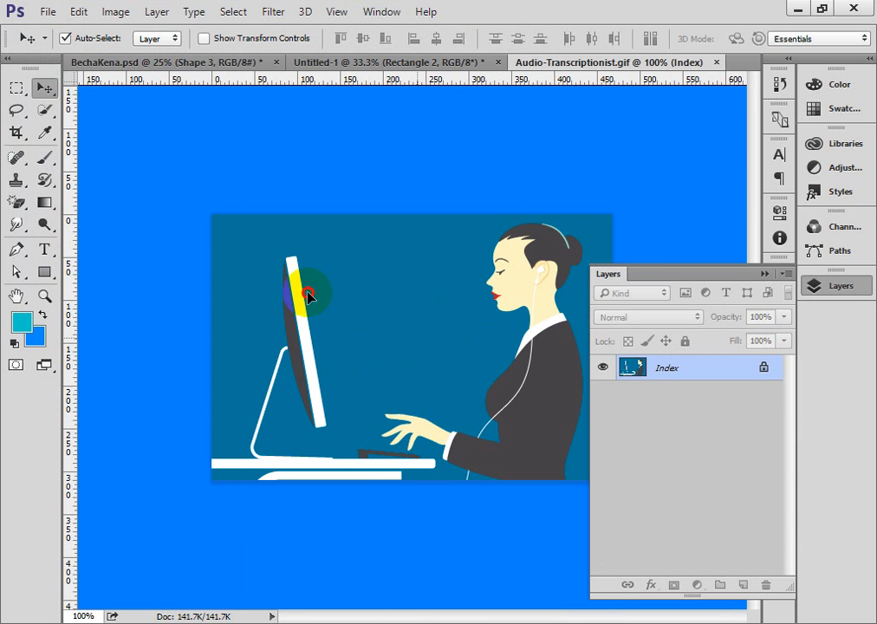
Try to move the opened illustration directly into the Untitled-1 document
{"action": "left_click", "coordinate": [131, 61]}
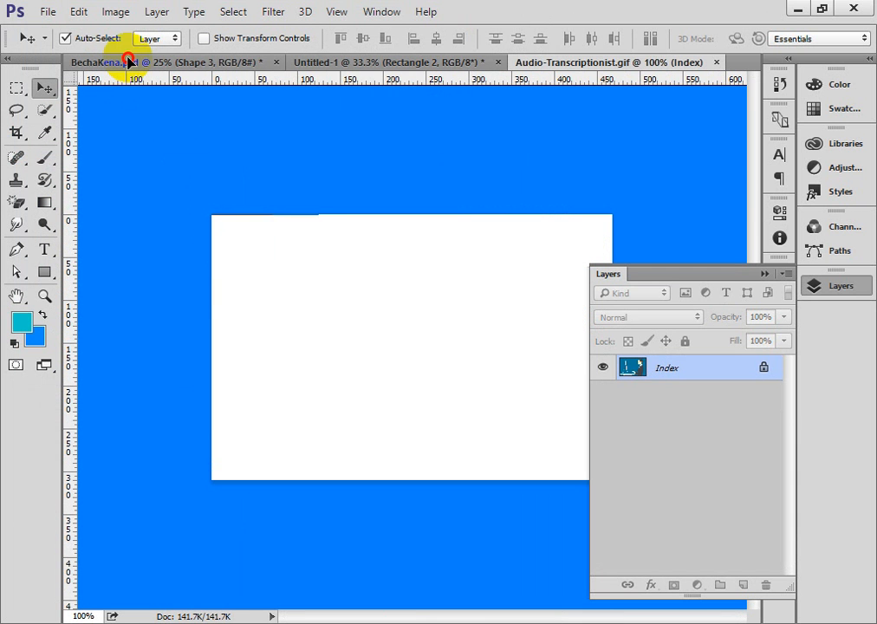
{"action": "left_click", "coordinate": [351, 66]}
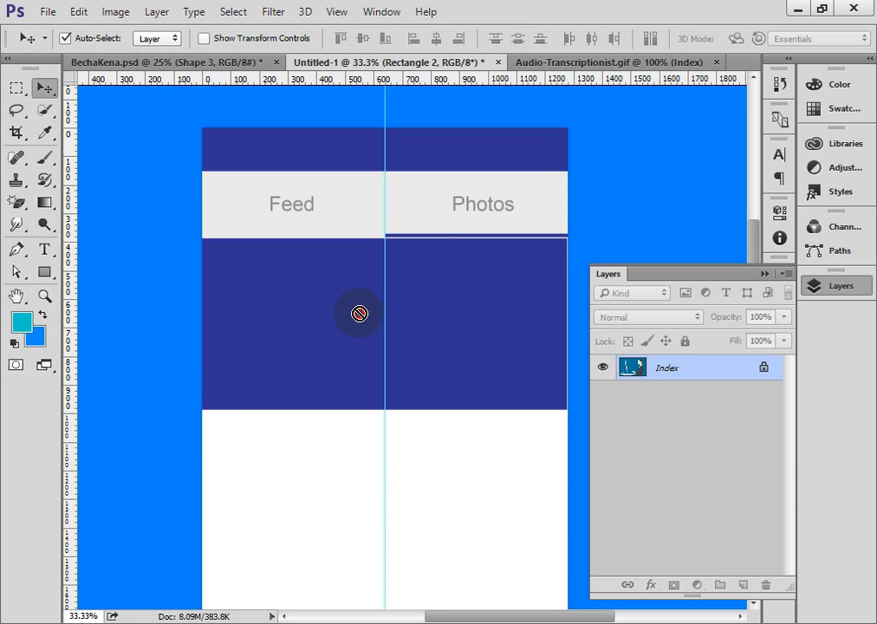
{"action": "left_click", "coordinate": [559, 61]}
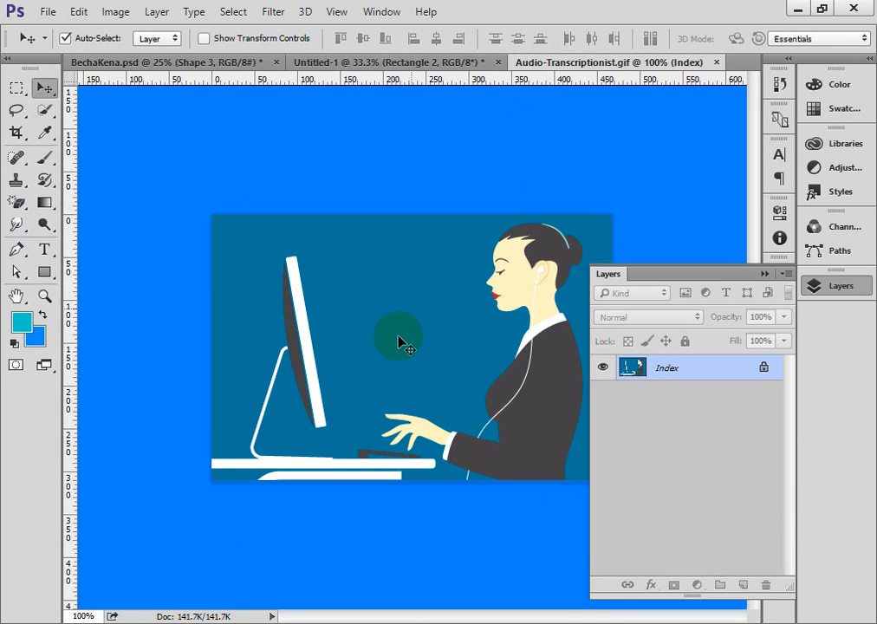
Copy the entire illustration into the Untitled-1 document and place it over the blue rectangle beneath the tabs
{"action": "key", "text": "ctrl+a"}
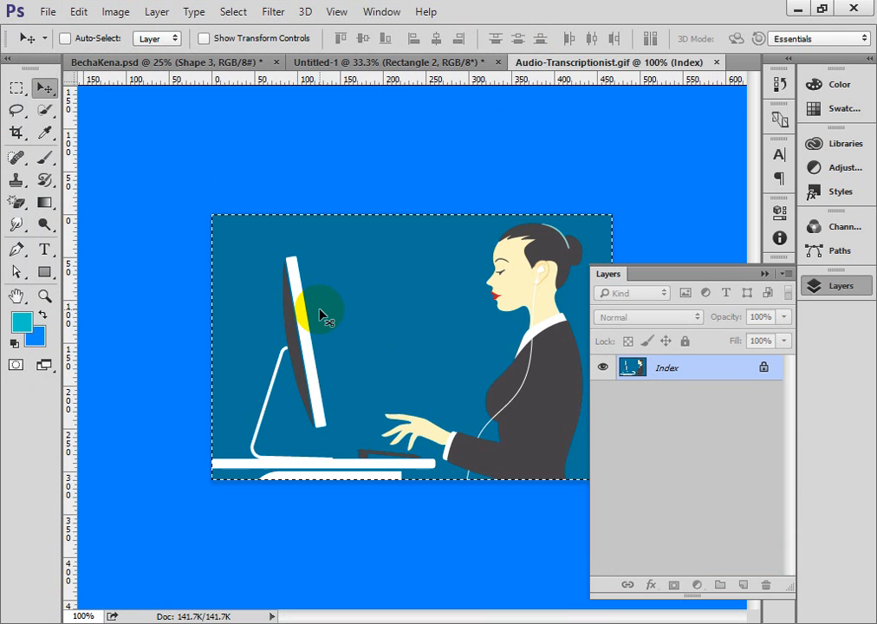
{"action": "left_click", "coordinate": [370, 66]}
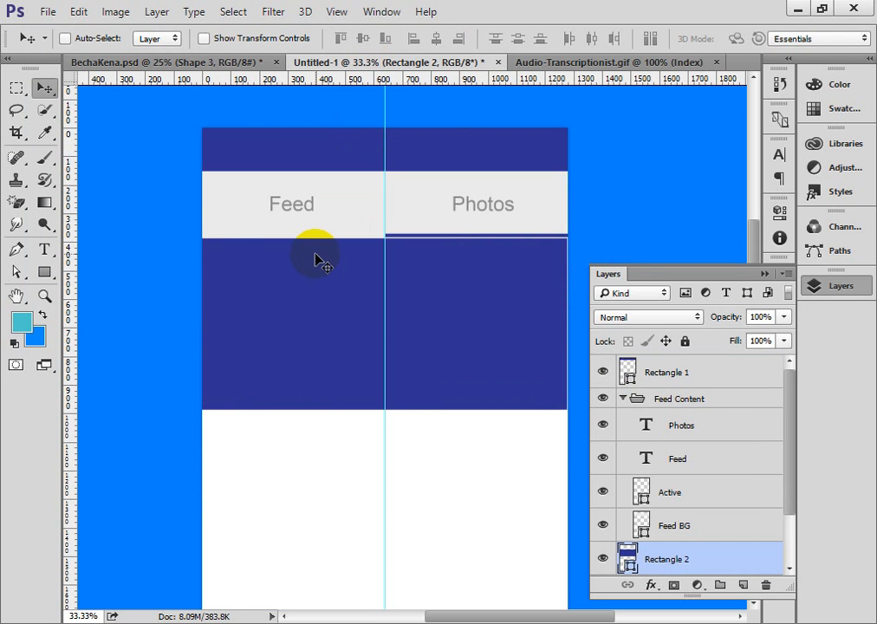
{"action": "key", "text": "ctrl+v"}
{"action": "left_click", "coordinate": [533, 299]}
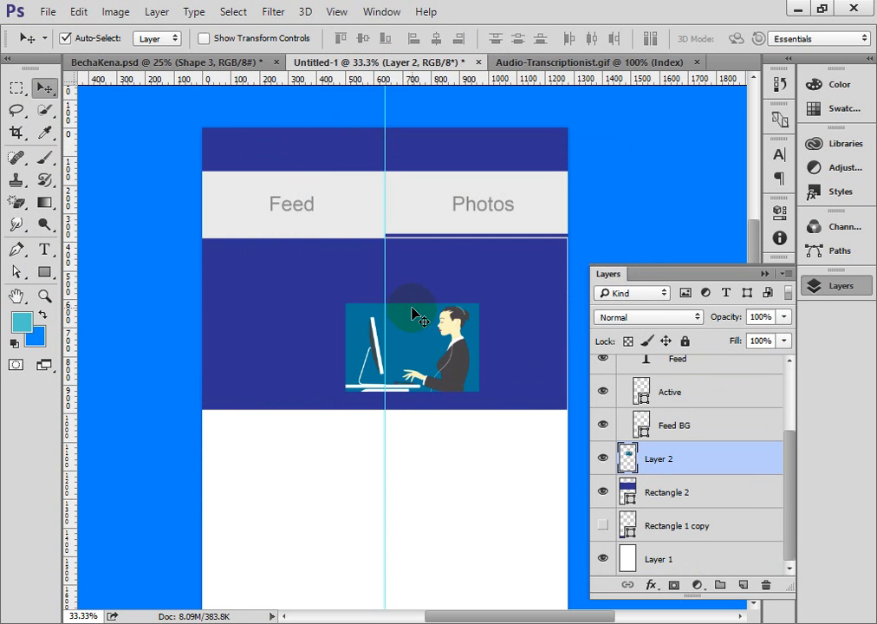
{"action": "left_click_drag", "start_coordinate": [414, 260], "coordinate": [363, 303]}
Scale the pasted illustration proportionally to about 335% and position it directly beneath the tab bar, covering the screen's full width
{"action": "key", "text": "ctrl+t"}
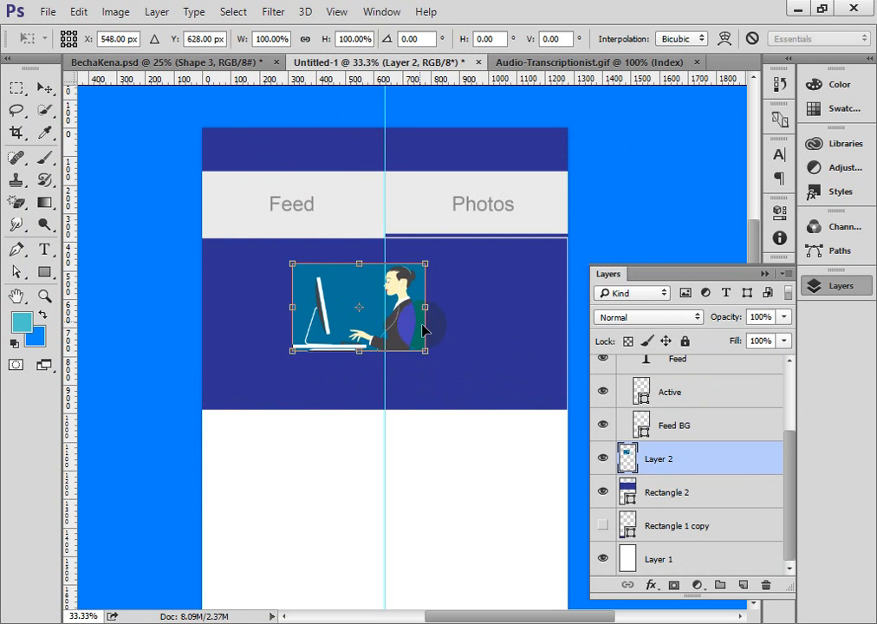
{"action": "left_click_drag", "start_coordinate": [428, 353], "coordinate": [513, 401]}
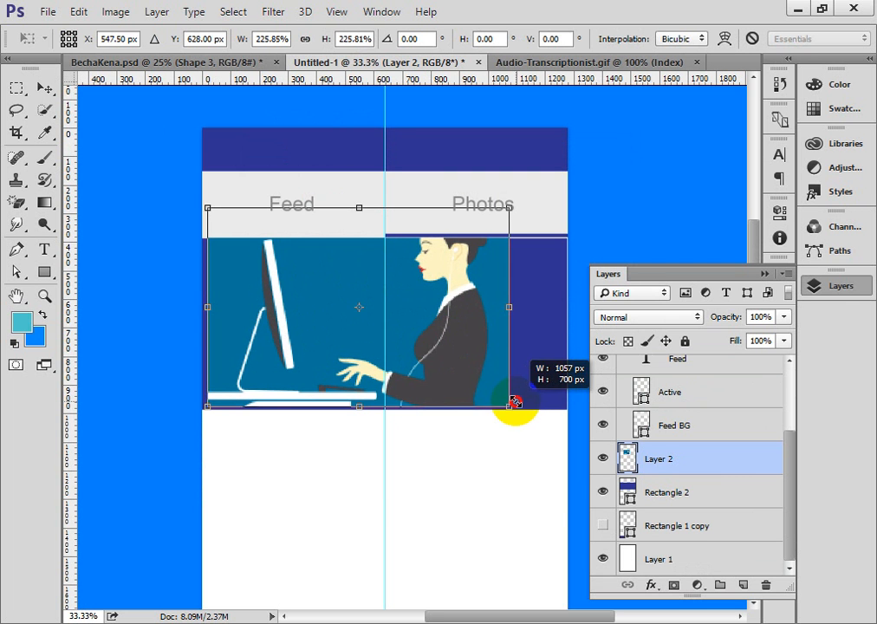
{"action": "left_click_drag", "start_coordinate": [456, 365], "coordinate": [502, 392]}
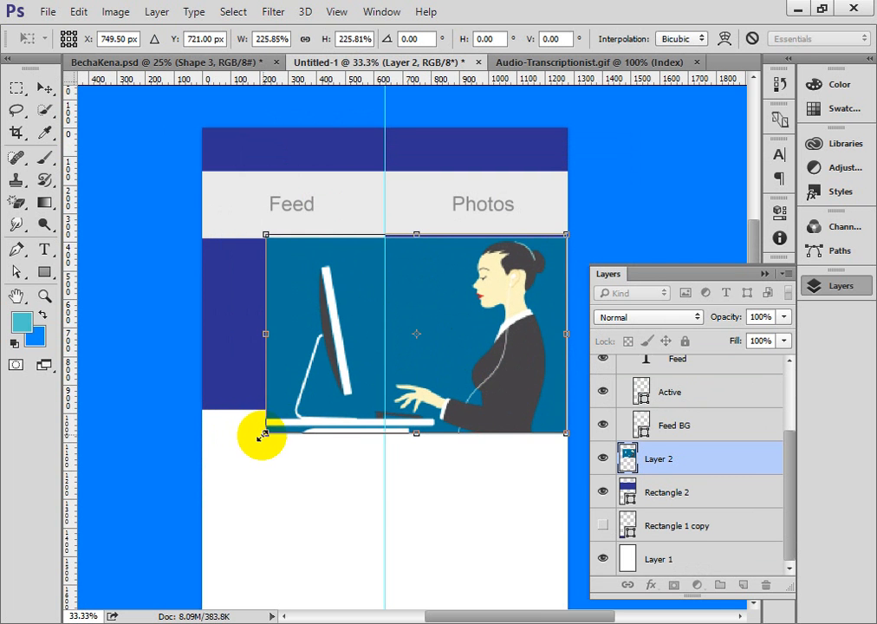
{"action": "left_click_drag", "start_coordinate": [260, 434], "coordinate": [161, 442]}
{"action": "left_click_drag", "start_coordinate": [358, 421], "coordinate": [346, 369]}
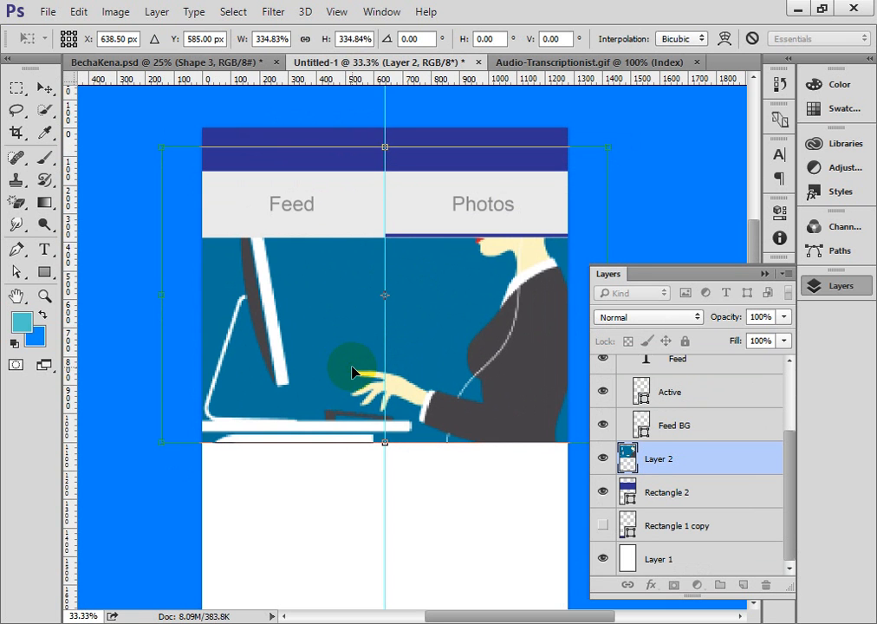
{"action": "key", "text": "Return"}
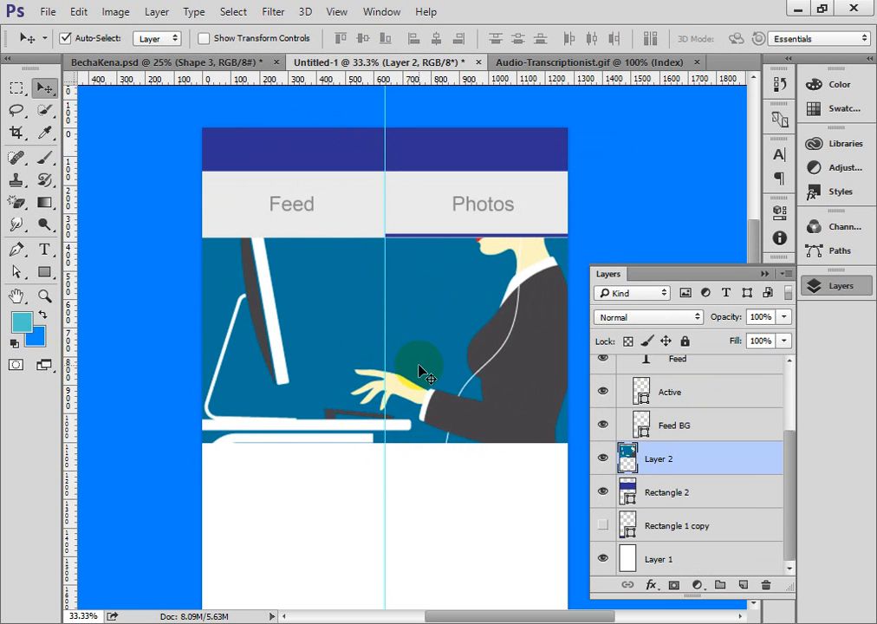
{"action": "left_click_drag", "start_coordinate": [416, 349], "coordinate": [412, 441]}
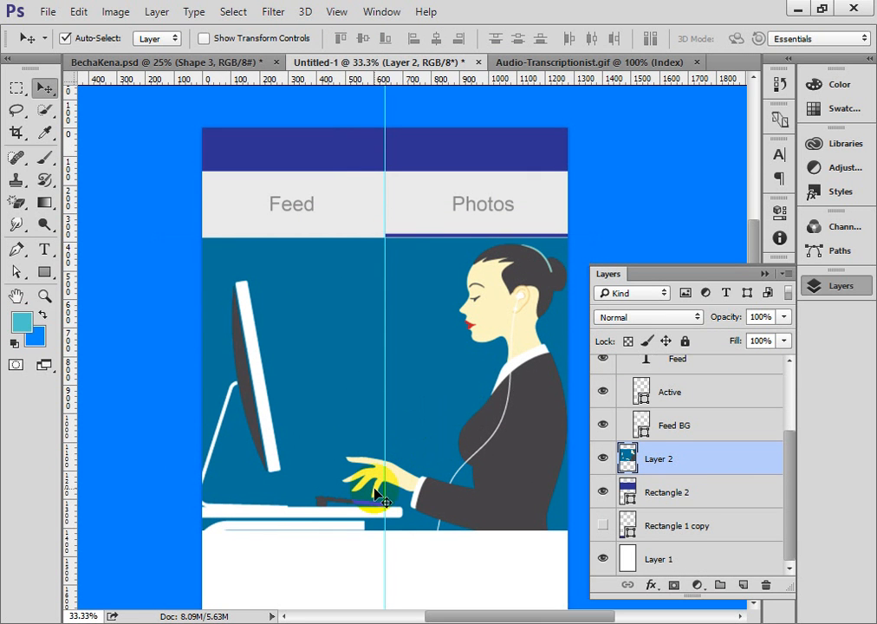
Compress the illustration vertically to about 600 px tall, keeping its upper edge against the tab bar and its full width
{"action": "key", "text": "ctrl+t"}
{"action": "left_click_drag", "start_coordinate": [377, 528], "coordinate": [372, 412]}
{"action": "key", "text": "Return"}
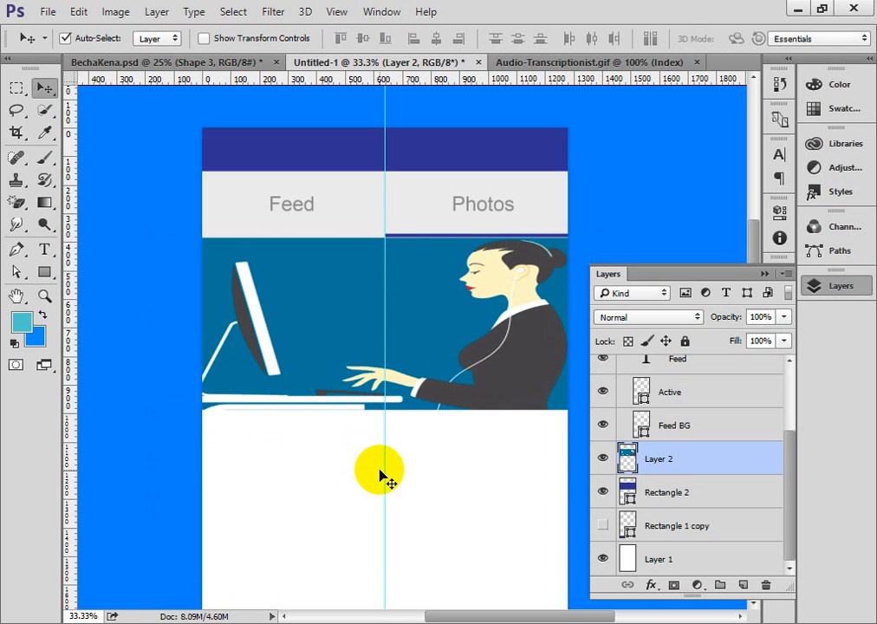
{"action": "left_click", "coordinate": [415, 474]}
{"action": "scroll", "coordinate": [451, 450], "scroll_direction": "down", "scroll_amount": 1}
{"action": "scroll", "coordinate": [452, 453], "scroll_direction": "down", "scroll_amount": 1}
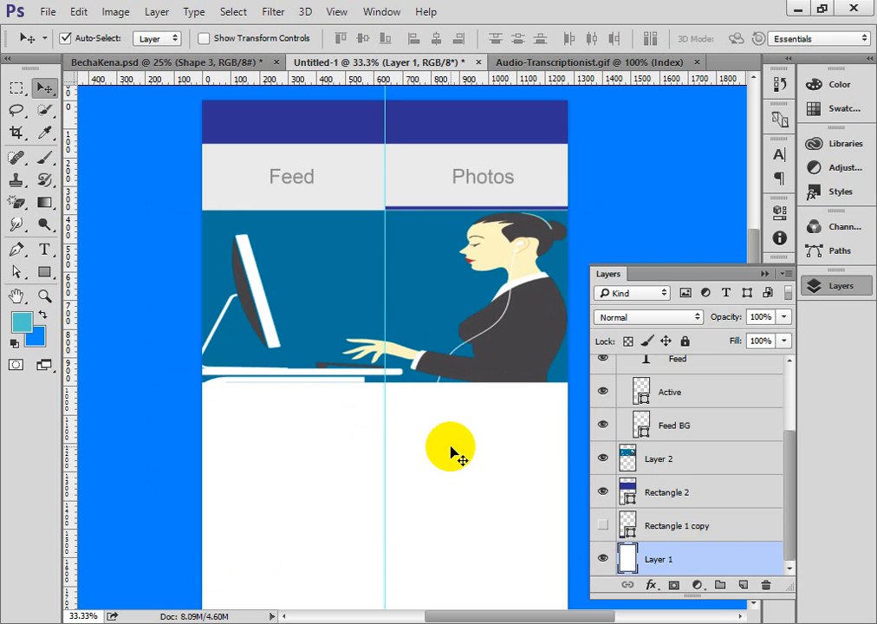
Move the Rectangle 2 shape down and reduce its height to 32%, leaving a full-width band directly beneath the illustration
{"action": "left_click", "coordinate": [642, 498]}
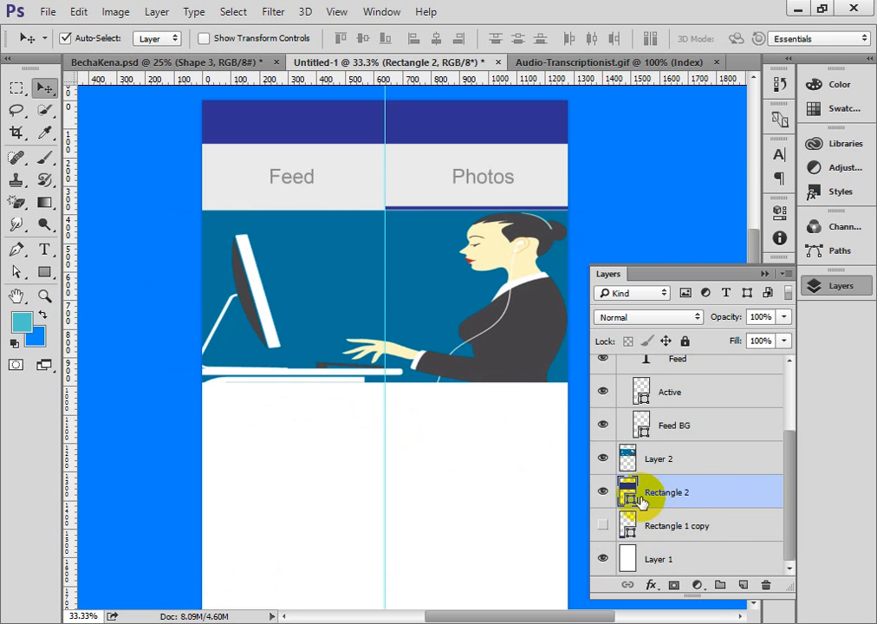
{"action": "double_click", "coordinate": [630, 498]}
{"action": "left_click", "coordinate": [739, 233]}
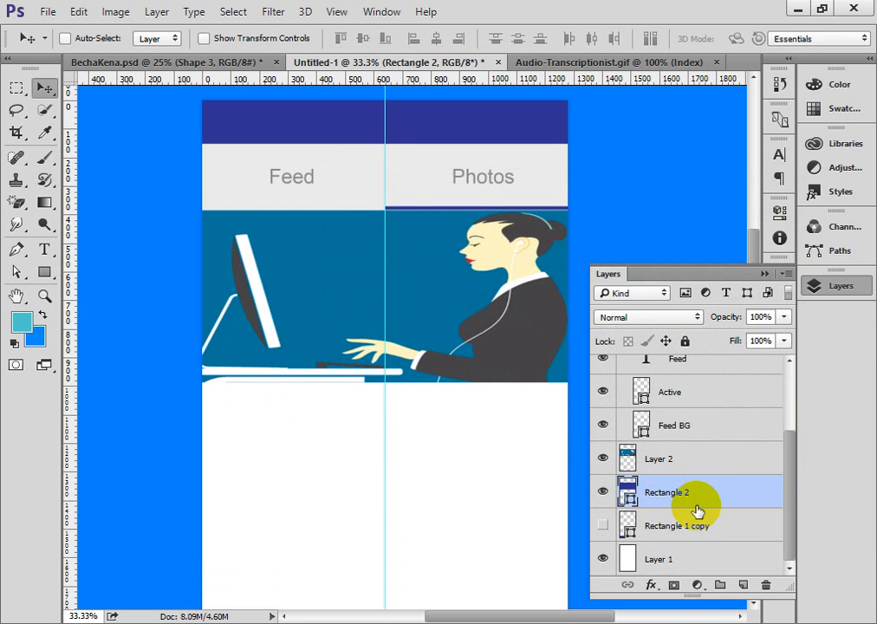
{"action": "key", "text": "ctrl+t"}
{"action": "key", "text": "Down"}
{"action": "key", "text": "Down"}
{"action": "key", "text": "Down"}
{"action": "key", "text": "Down"}
{"action": "key", "text": "Down"}
{"action": "key", "text": "Down"}
{"action": "key", "text": "Down"}
{"action": "key", "text": "Down"}
{"action": "key", "text": "Down"}
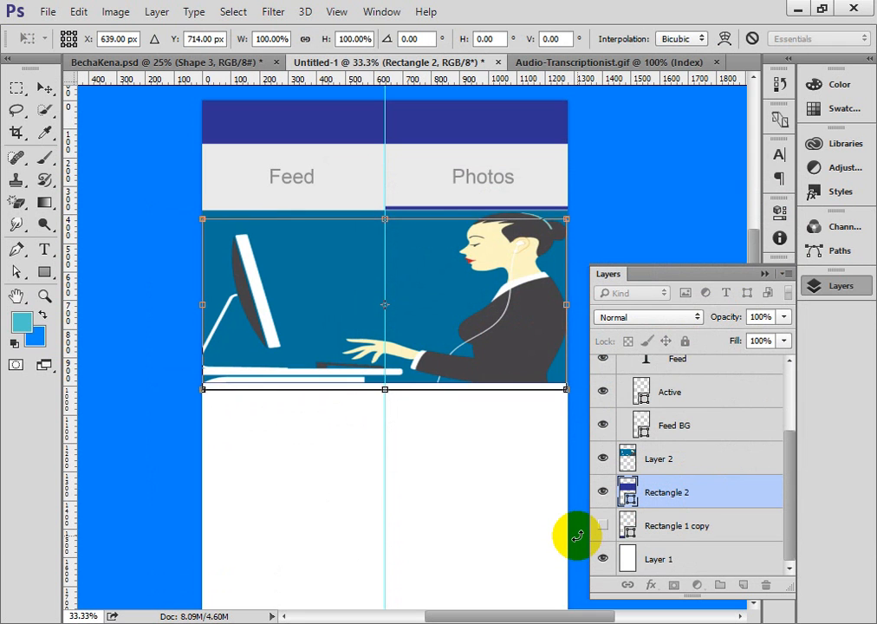
{"action": "key", "text": "Down"}
{"action": "key", "text": "Down"}
{"action": "key", "text": "Down"}
{"action": "key", "text": "Down"}
{"action": "key", "text": "Down"}
{"action": "key", "text": "Down"}
{"action": "key", "text": "Down"}
{"action": "key", "text": "Down"}
{"action": "key", "text": "Down"}
{"action": "key", "text": "Down"}
{"action": "key", "text": "Down"}
{"action": "key", "text": "Down"}
{"action": "key", "text": "Down"}
{"action": "key", "text": "Down"}
{"action": "key", "text": "Down"}
{"action": "key", "text": "Down"}
{"action": "key", "text": "Down"}
{"action": "key", "text": "Down"}
{"action": "key", "text": "Down"}
{"action": "key", "text": "Down"}
{"action": "key", "text": "Down"}
{"action": "key", "text": "Down"}
{"action": "key", "text": "Down"}
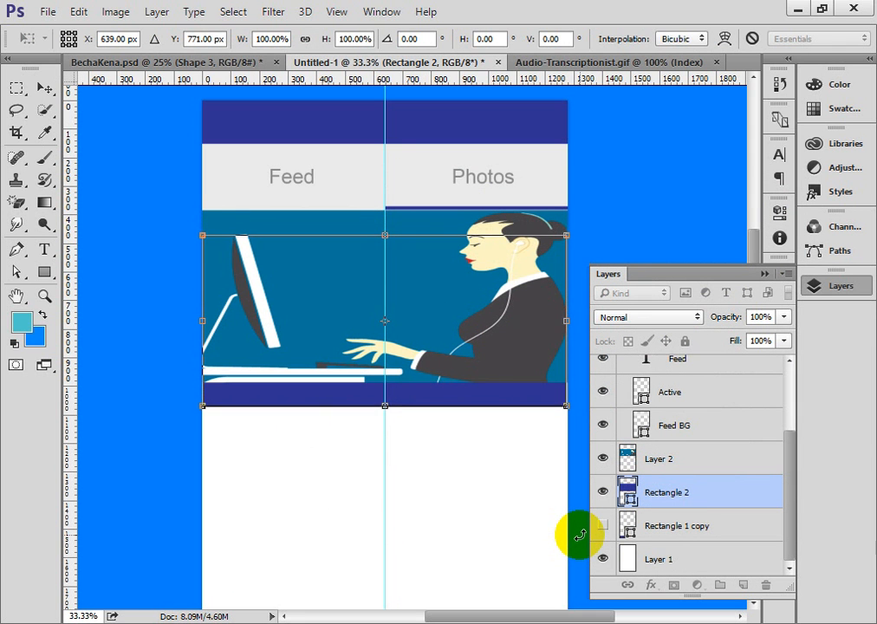
{"action": "key", "text": "Down"}
{"action": "key", "text": "Down"}
{"action": "key", "text": "Down"}
{"action": "key", "text": "Down"}
{"action": "key", "text": "Down"}
{"action": "key", "text": "Down"}
{"action": "key", "text": "Down"}
{"action": "key", "text": "Down"}
{"action": "key", "text": "Down"}
{"action": "key", "text": "Down"}
{"action": "key", "text": "Down"}
{"action": "key", "text": "Down"}
{"action": "key", "text": "Down"}
{"action": "key", "text": "Down"}
{"action": "key", "text": "Down"}
{"action": "key", "text": "Down"}
{"action": "key", "text": "Down"}
{"action": "key", "text": "Down"}
{"action": "key", "text": "Down"}
{"action": "key", "text": "Down"}
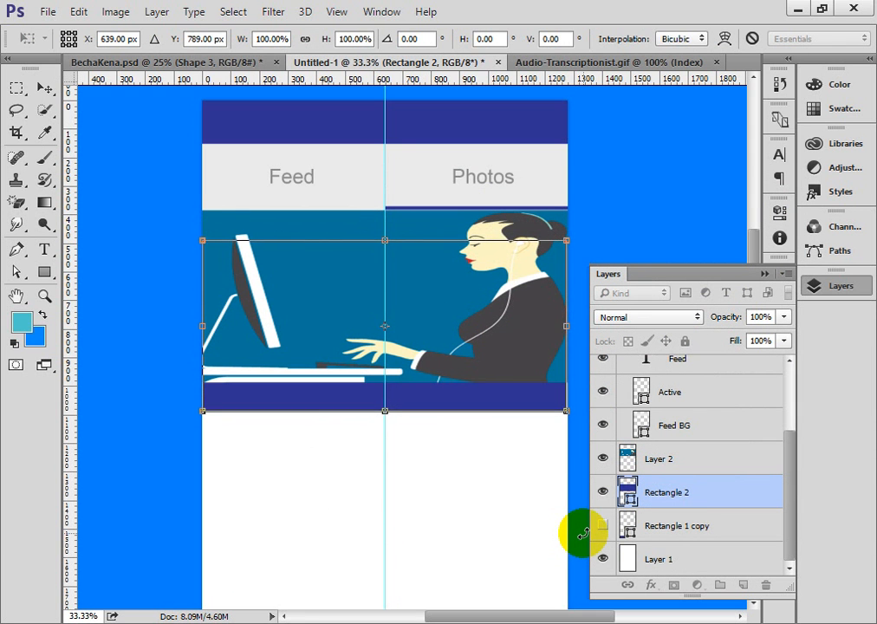
{"action": "key", "text": "Down"}
{"action": "key", "text": "Down"}
{"action": "key", "text": "Down"}
{"action": "key", "text": "Down"}
{"action": "key", "text": "Down"}
{"action": "key", "text": "Down"}
{"action": "key", "text": "Down"}
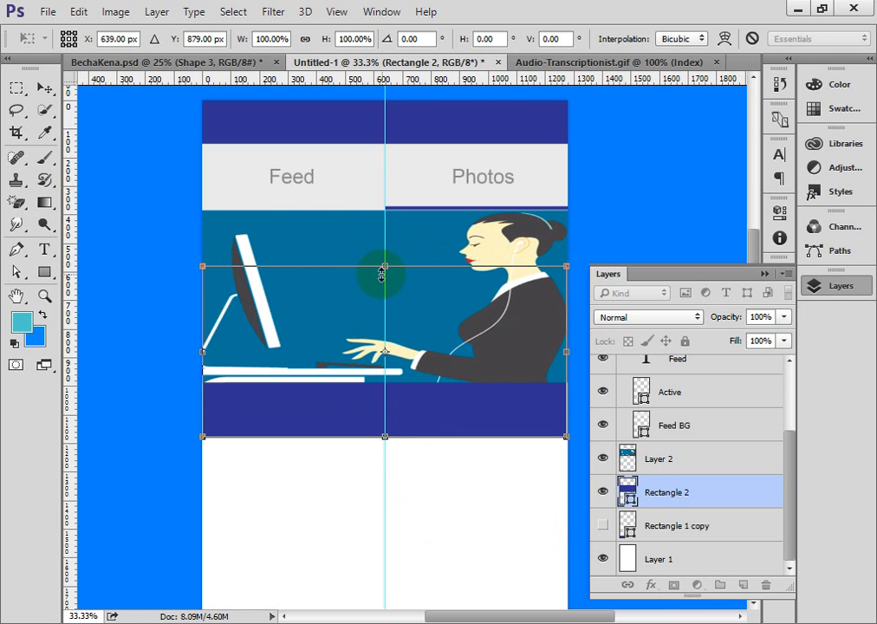
{"action": "left_click_drag", "start_coordinate": [382, 273], "coordinate": [390, 380]}
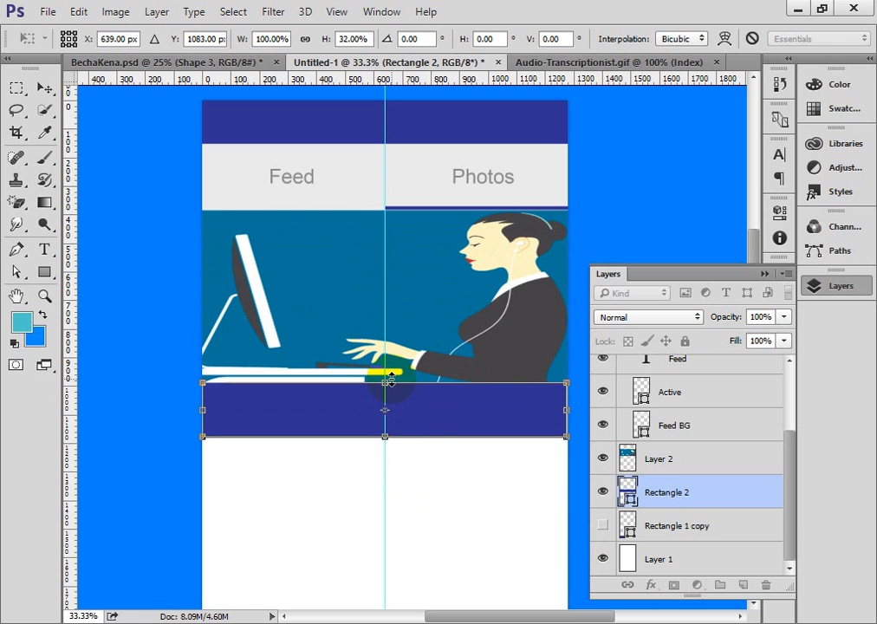
{"action": "key", "text": "Return"}
{"action": "left_click", "coordinate": [429, 503]}
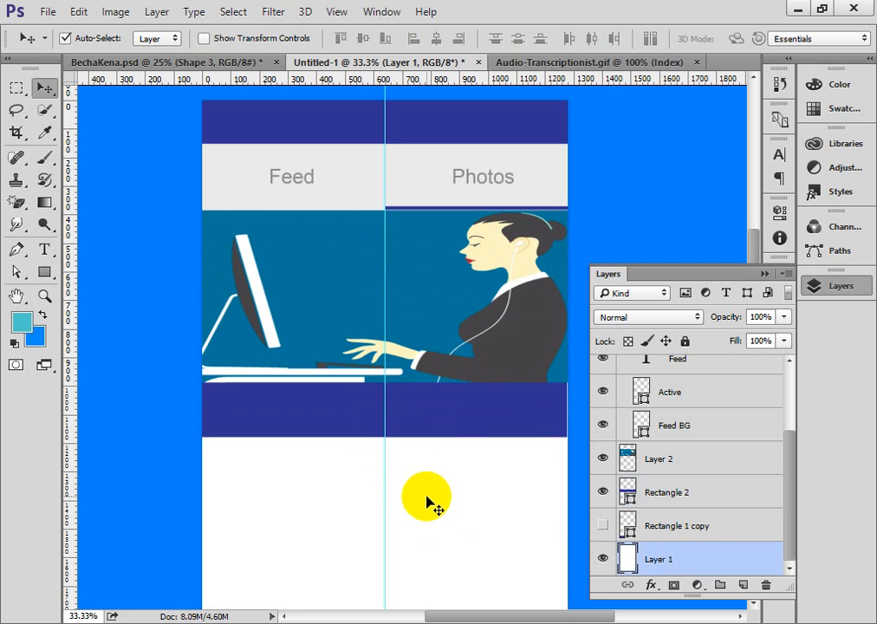
Change the fill colour of the Rectangle 2 band beneath the illustration to white
{"action": "left_click", "coordinate": [456, 429]}
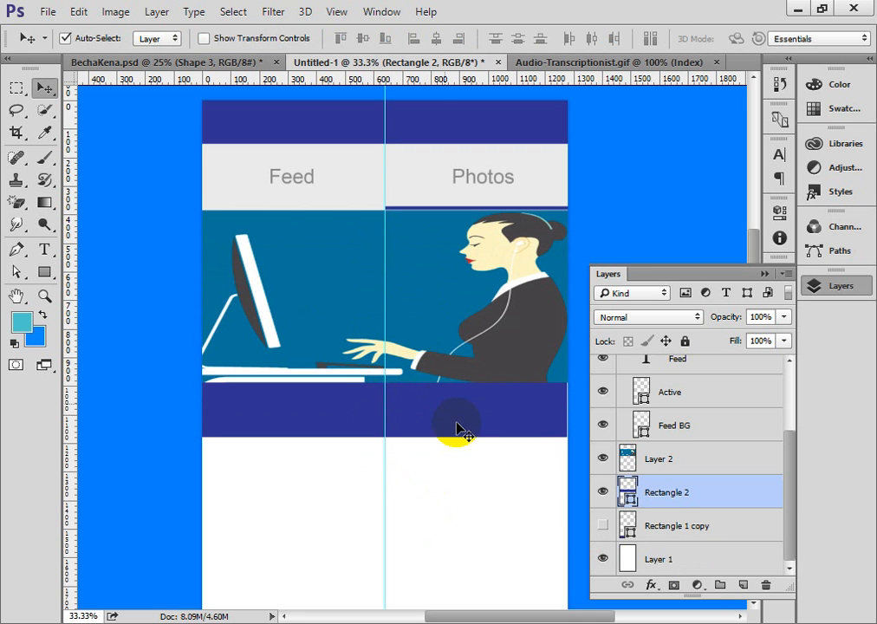
{"action": "double_click", "coordinate": [627, 488]}
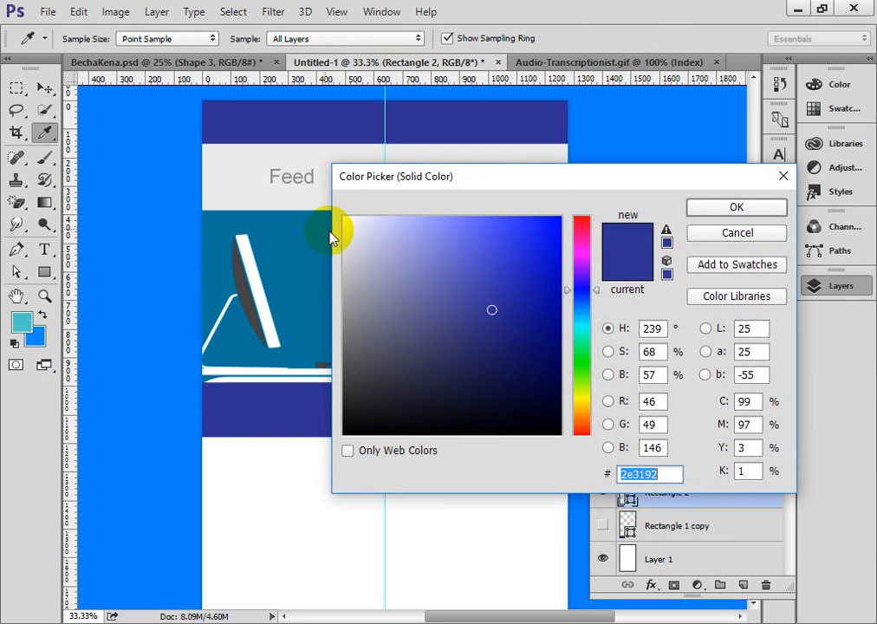
{"action": "left_click", "coordinate": [303, 193]}
{"action": "left_click", "coordinate": [730, 211]}
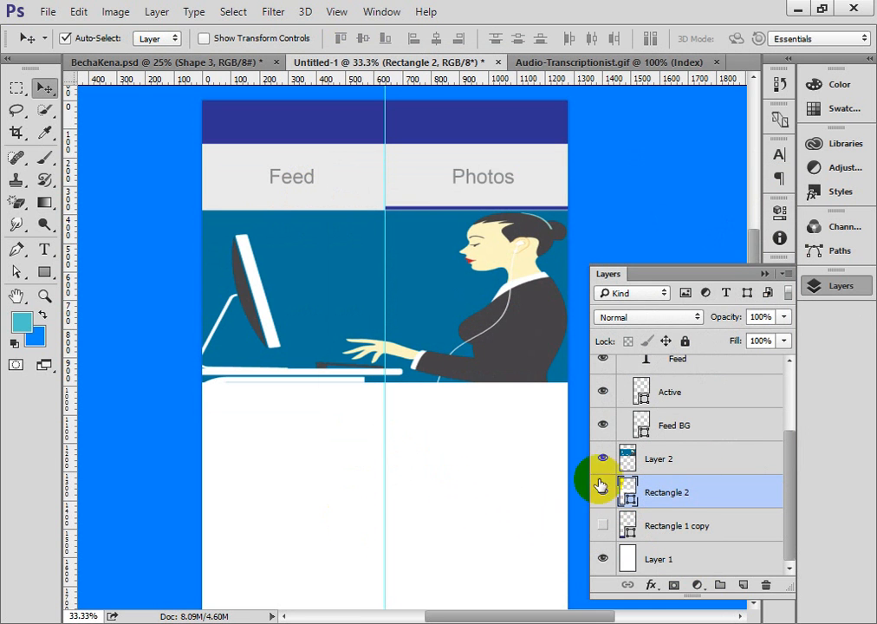
Duplicate the illustration directly below the white band, and duplicate the white band beneath the copied illustration
{"action": "scroll", "coordinate": [513, 417], "scroll_direction": "down", "scroll_amount": 5}
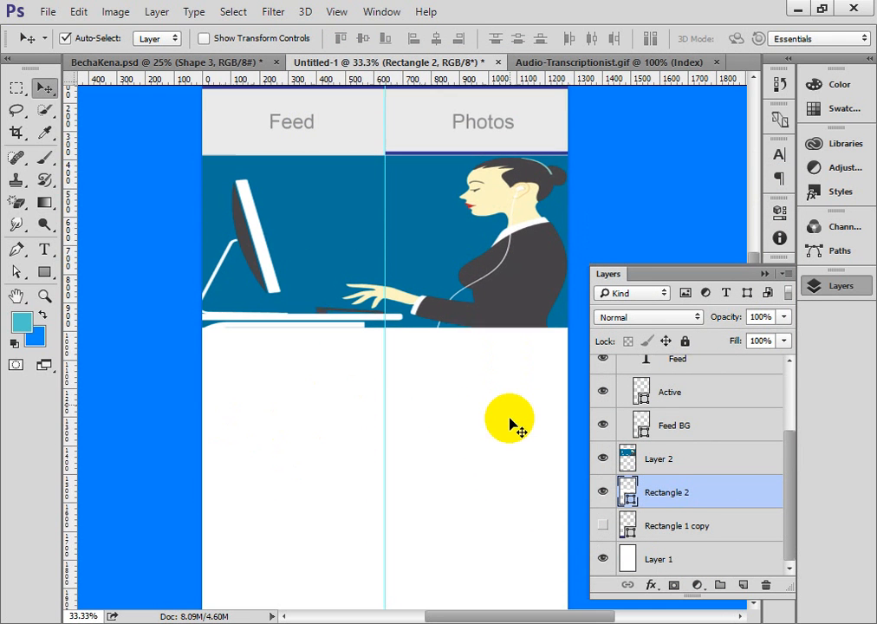
{"action": "left_click", "coordinate": [416, 234]}
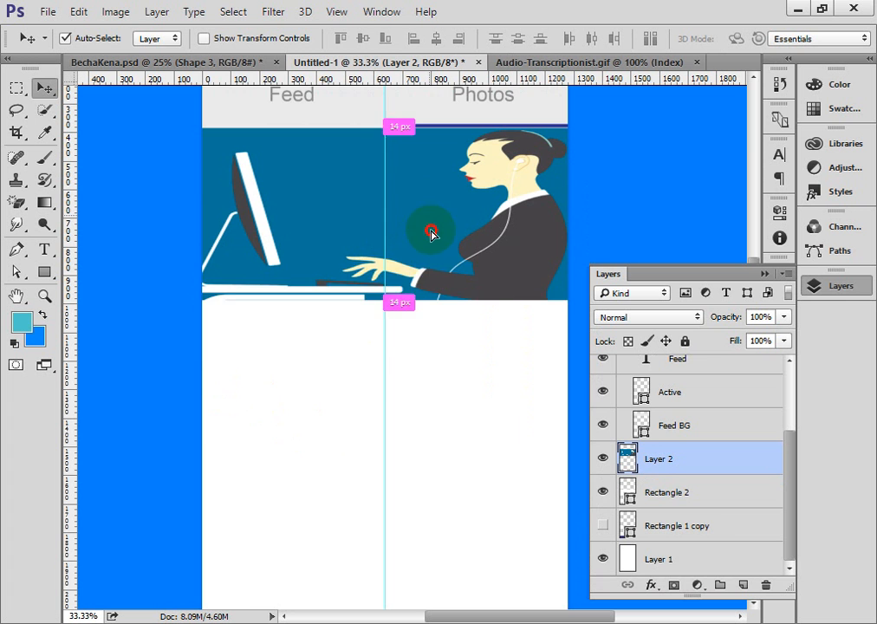
{"action": "left_click_drag", "start_coordinate": [431, 232], "coordinate": [443, 442]}
{"action": "scroll", "coordinate": [470, 468], "scroll_direction": "down", "scroll_amount": 7}
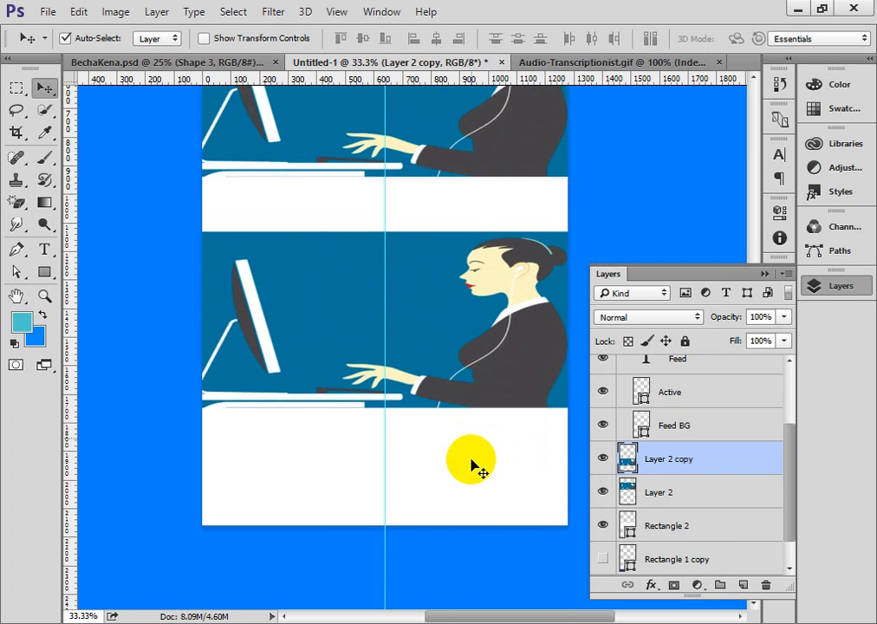
{"action": "scroll", "coordinate": [471, 467], "scroll_direction": "up", "scroll_amount": 6}
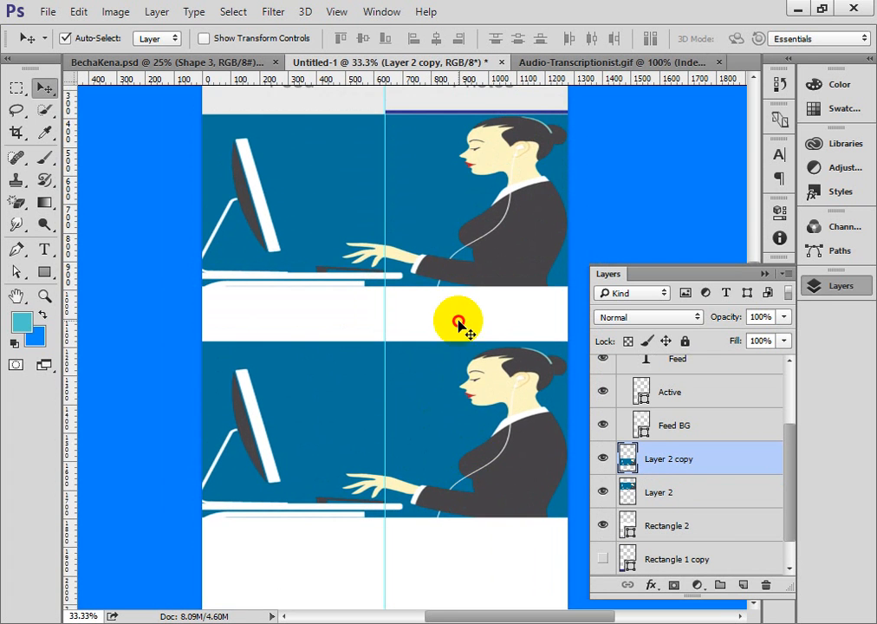
{"action": "left_click_drag", "start_coordinate": [459, 325], "coordinate": [472, 546]}
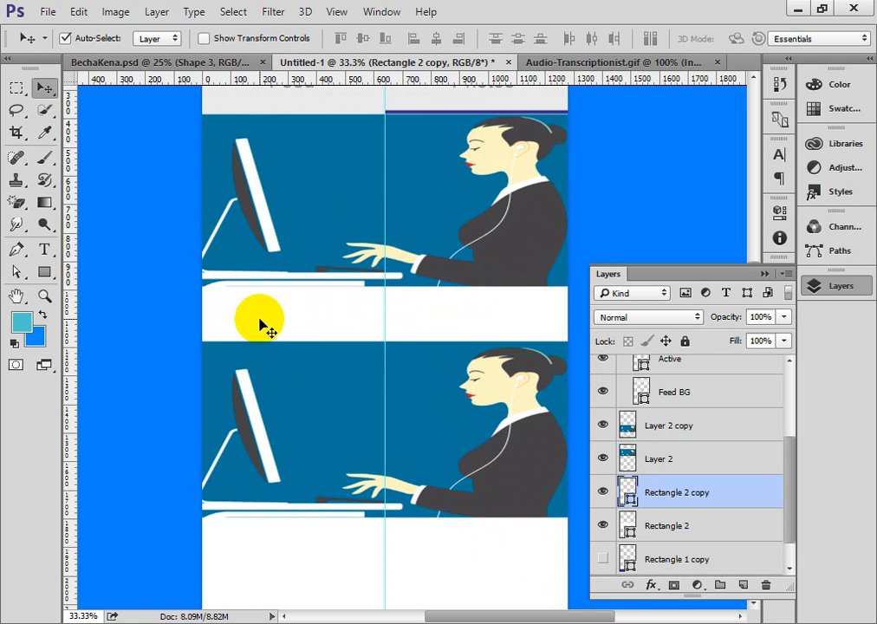
Draw a 150 px circle at the left end of the white band beneath the first illustration and fill it dark blue
{"action": "scroll", "coordinate": [248, 294], "scroll_direction": "up", "scroll_amount": 2}
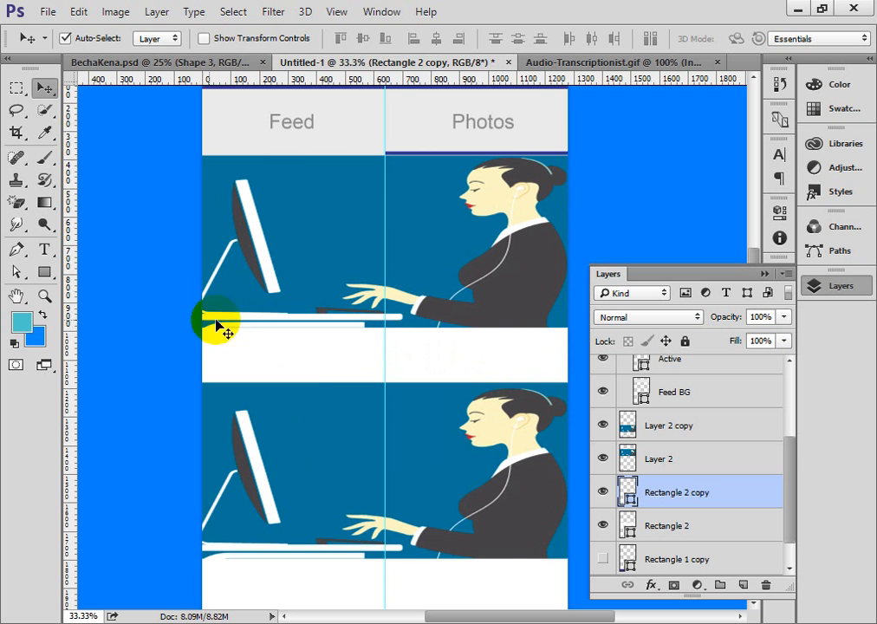
{"action": "left_click_drag", "start_coordinate": [44, 271], "coordinate": [104, 247]}
{"action": "left_click", "coordinate": [239, 354]}
{"action": "left_click_drag", "start_coordinate": [232, 355], "coordinate": [201, 334]}
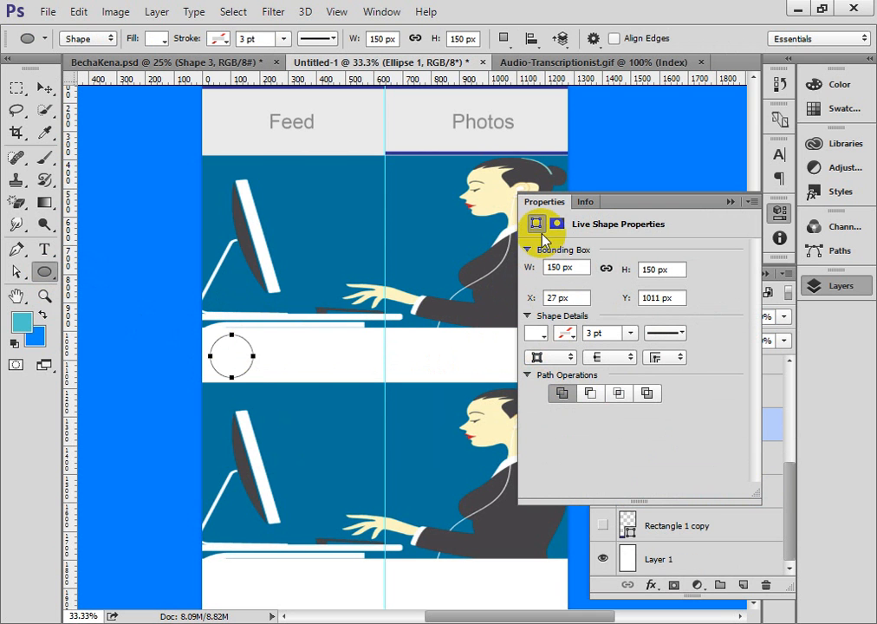
{"action": "left_click", "coordinate": [542, 335]}
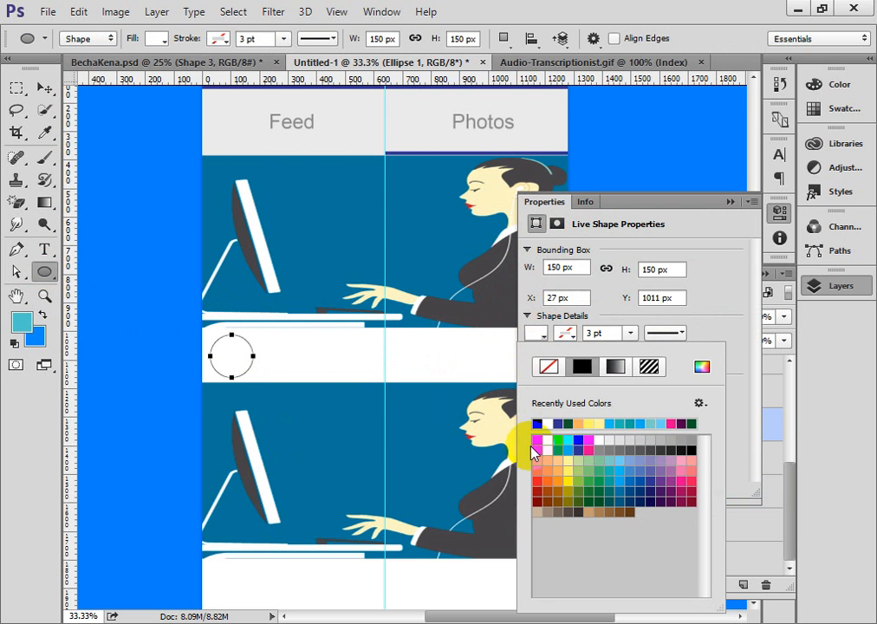
{"action": "left_click", "coordinate": [568, 420]}
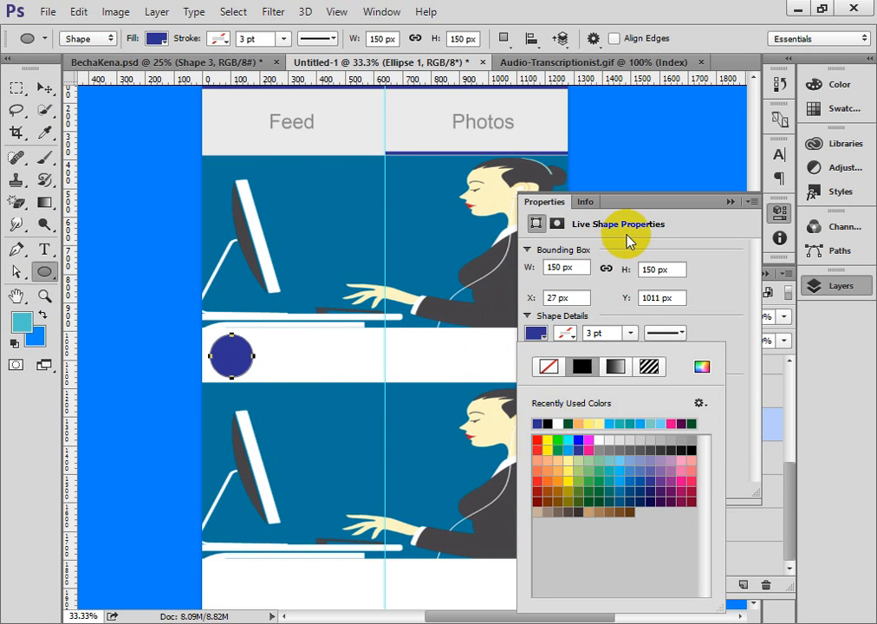
{"action": "left_click", "coordinate": [728, 202]}
Nudge the blue circle up slightly within the white band
{"action": "left_click", "coordinate": [43, 87]}
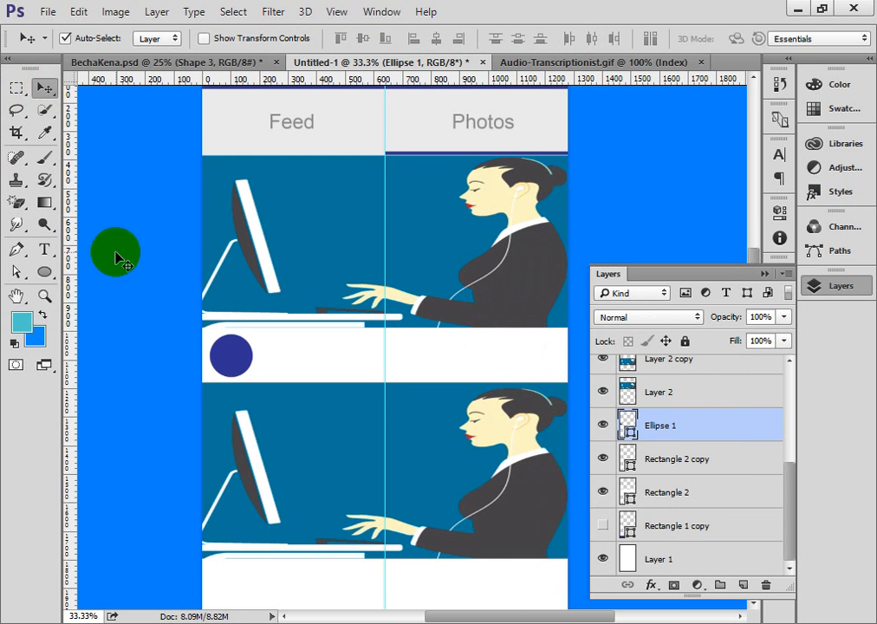
{"action": "right_click", "coordinate": [132, 287]}
{"action": "key", "text": "Up"}
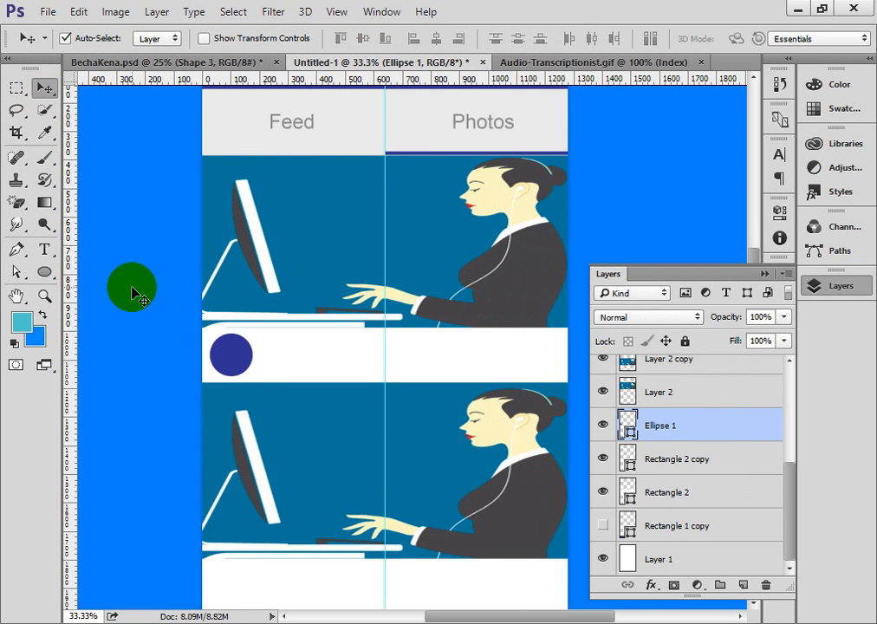
Centre the circle vertically in the upper white band using the band's outline as a selection, and shift the circle slightly inward from the left edge
{"action": "left_click", "coordinate": [455, 351]}
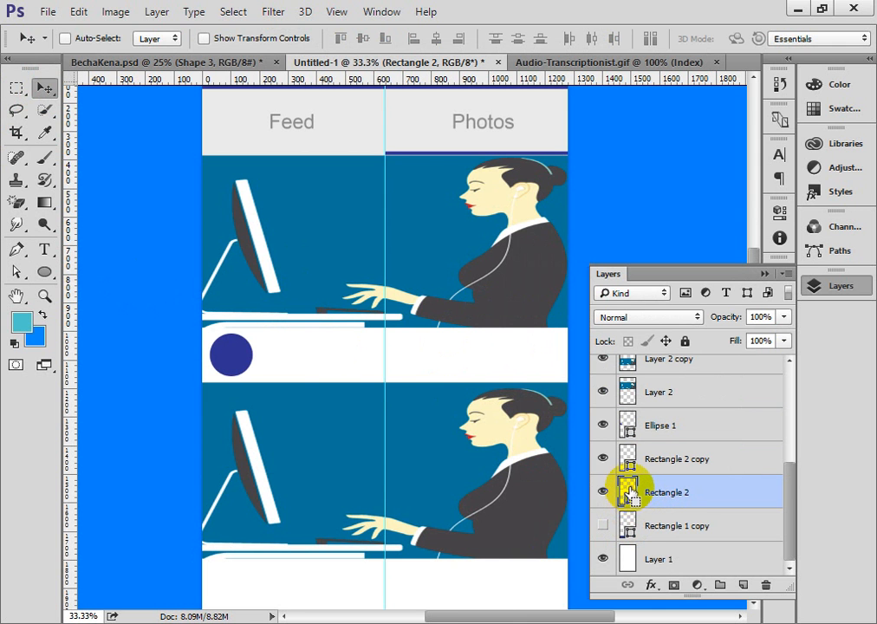
{"action": "left_click", "coordinate": [628, 492], "text": "ctrl"}
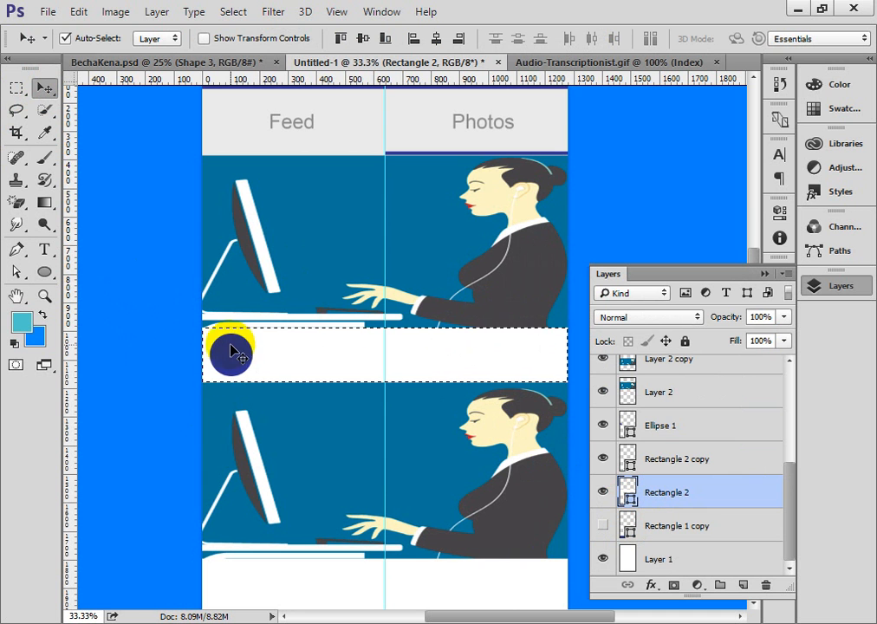
{"action": "left_click", "coordinate": [602, 457]}
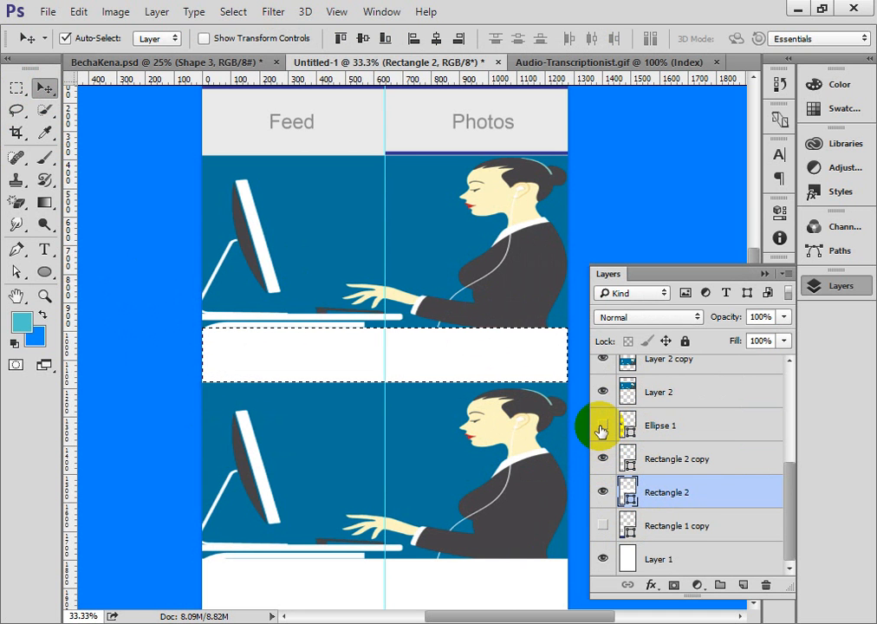
{"action": "left_click", "coordinate": [602, 427]}
{"action": "left_click", "coordinate": [698, 425]}
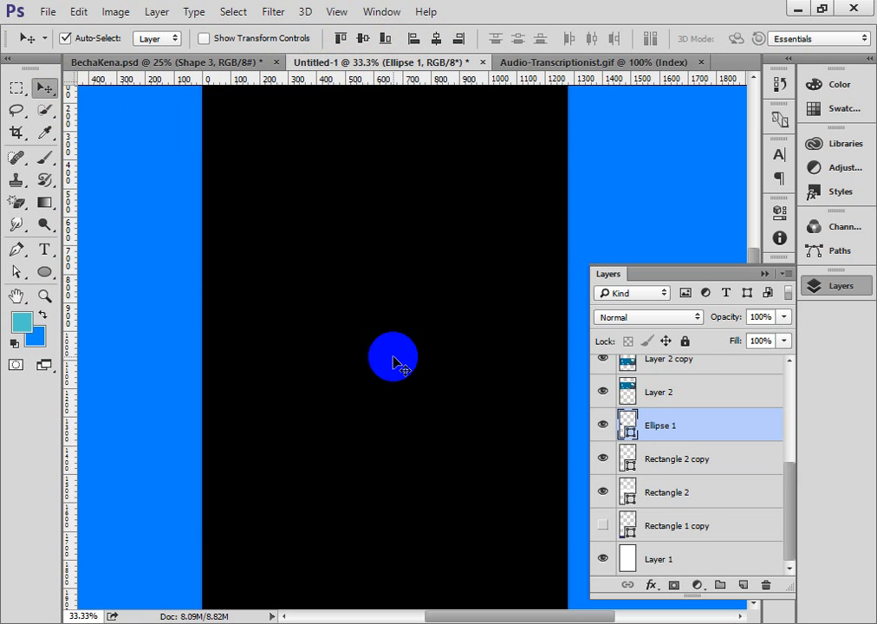
{"action": "key", "text": "ctrl"}
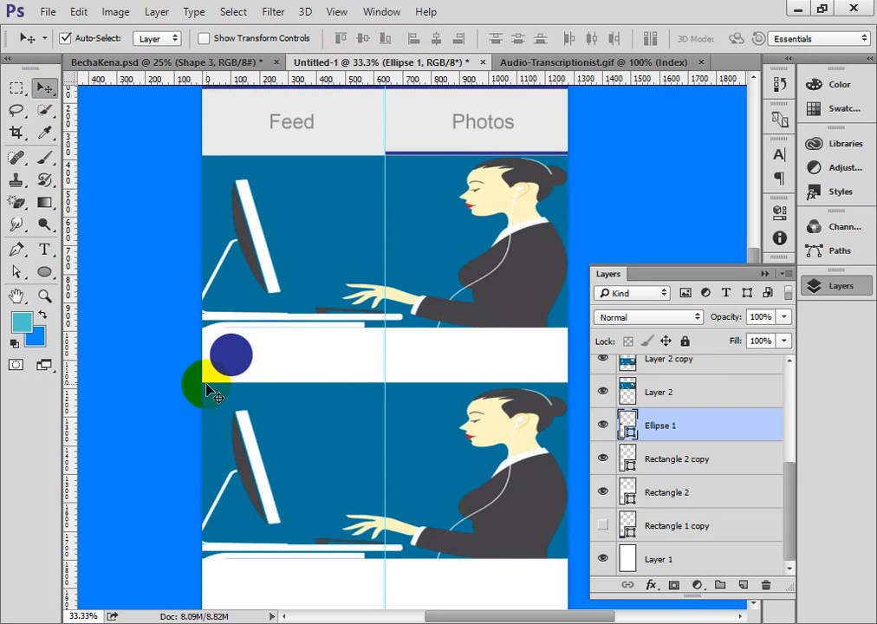
{"action": "scroll", "coordinate": [223, 392], "scroll_direction": "up", "scroll_amount": 1}
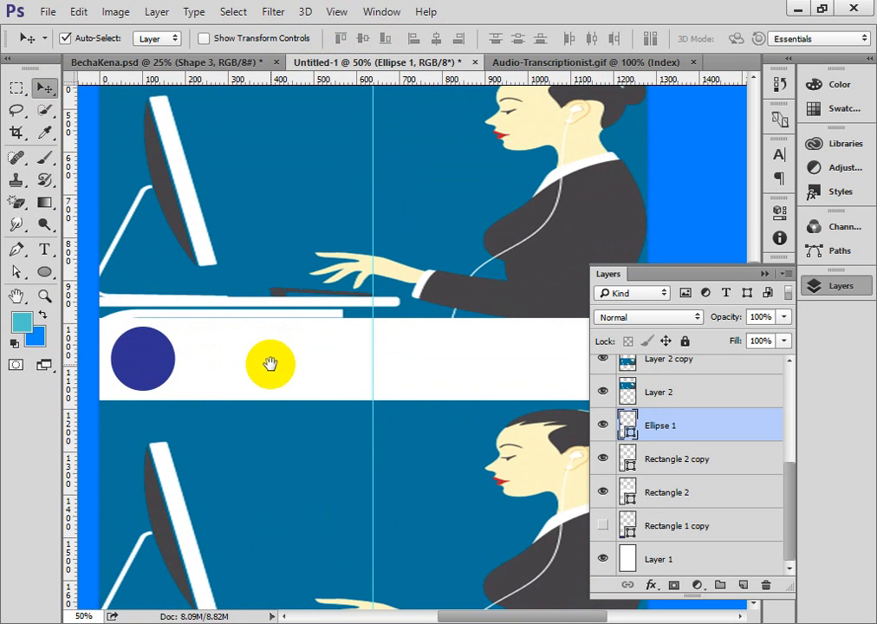
{"action": "left_click_drag", "start_coordinate": [270, 363], "coordinate": [313, 319]}
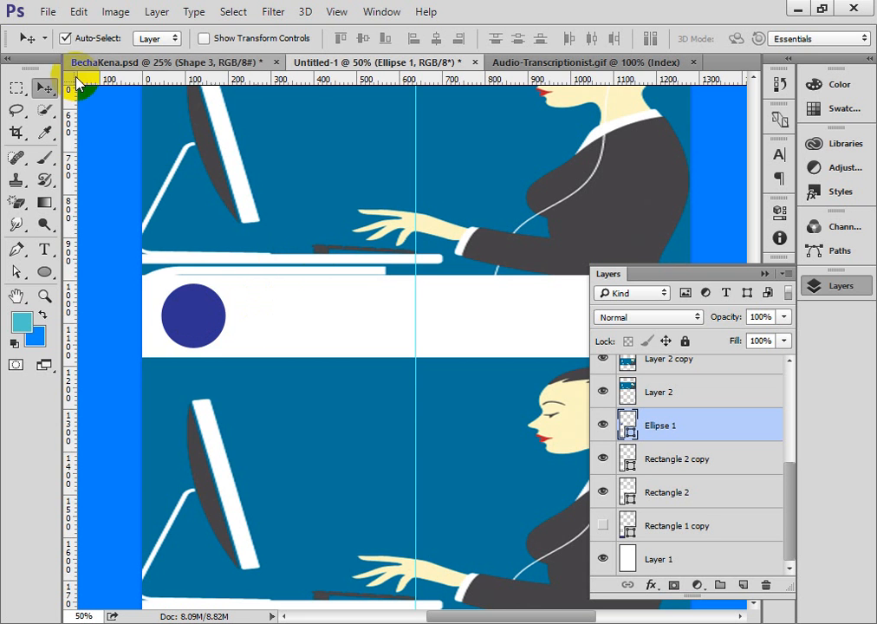
Open the image face-03.jpg from the Resources folder
{"action": "left_click", "coordinate": [54, 12]}
{"action": "left_click", "coordinate": [43, 46]}
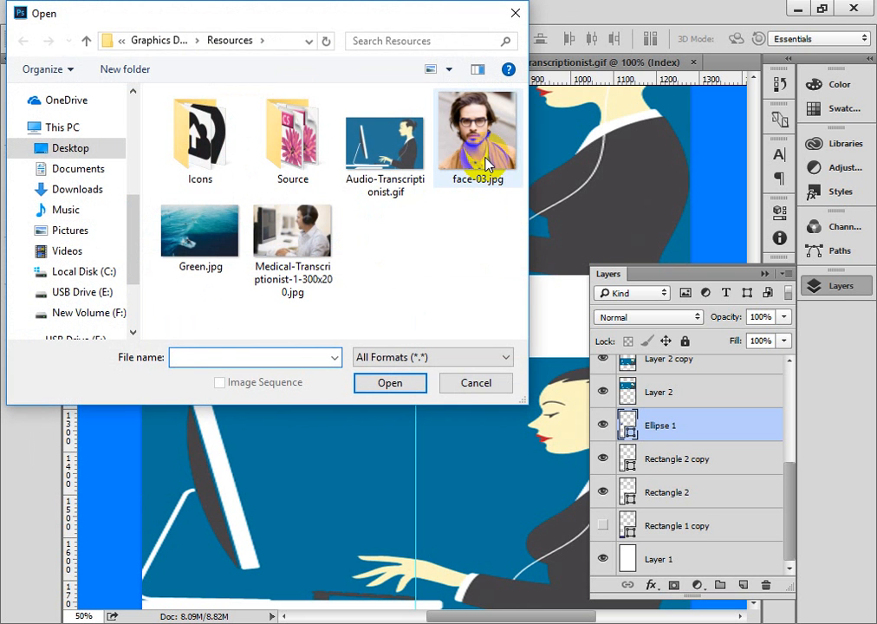
{"action": "left_click", "coordinate": [477, 139]}
{"action": "left_click", "coordinate": [390, 382]}
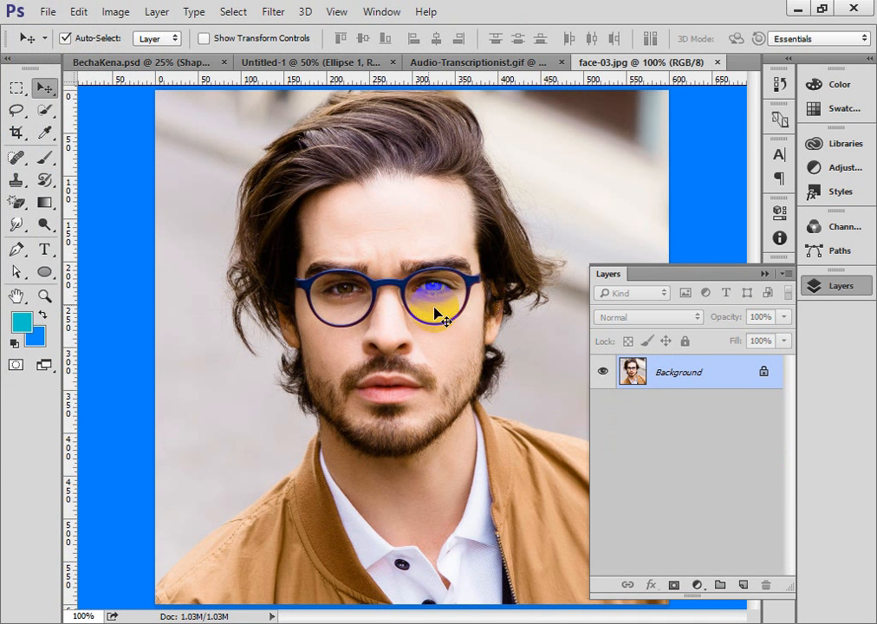
Copy the face photo into the Untitled-1 document and place it over the blue circle, on the layer directly above Ellipse 1
{"action": "left_click_drag", "start_coordinate": [476, 338], "coordinate": [291, 299]}
{"action": "left_click", "coordinate": [537, 305]}
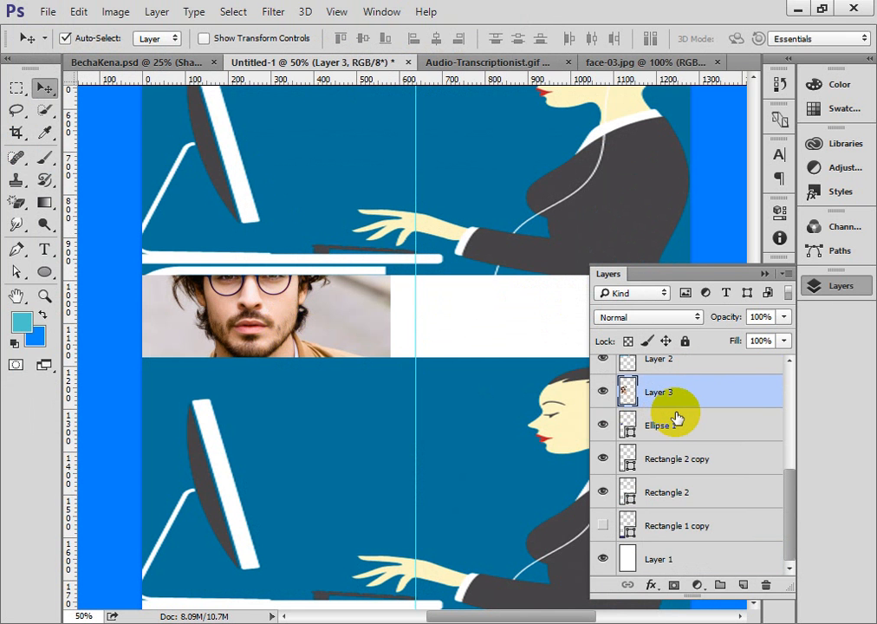
{"action": "key", "text": "ctrl"}
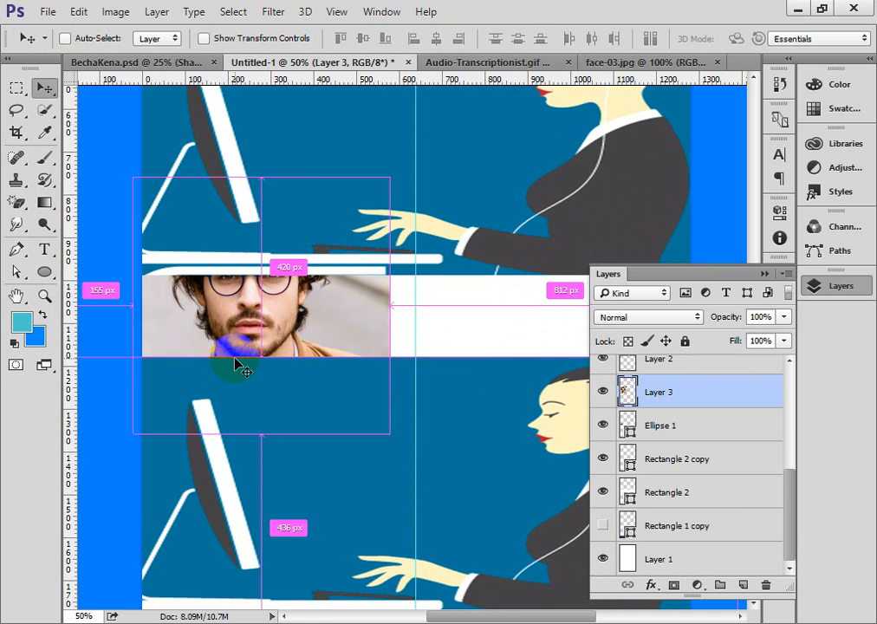
Scale the face photo to about 29% with Free Transform and move it down to cover the blue circle in the white band
{"action": "left_click", "coordinate": [78, 11]}
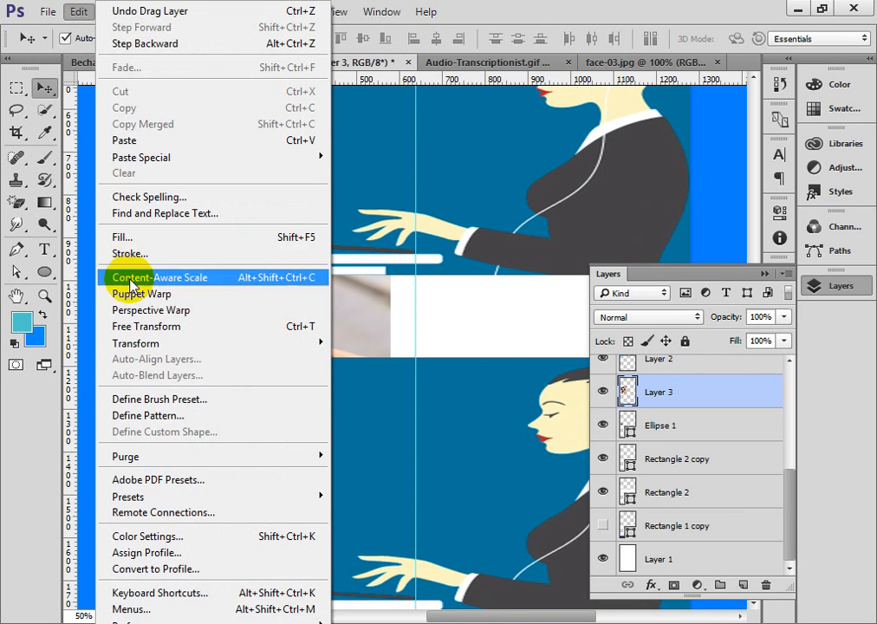
{"action": "left_click", "coordinate": [208, 327]}
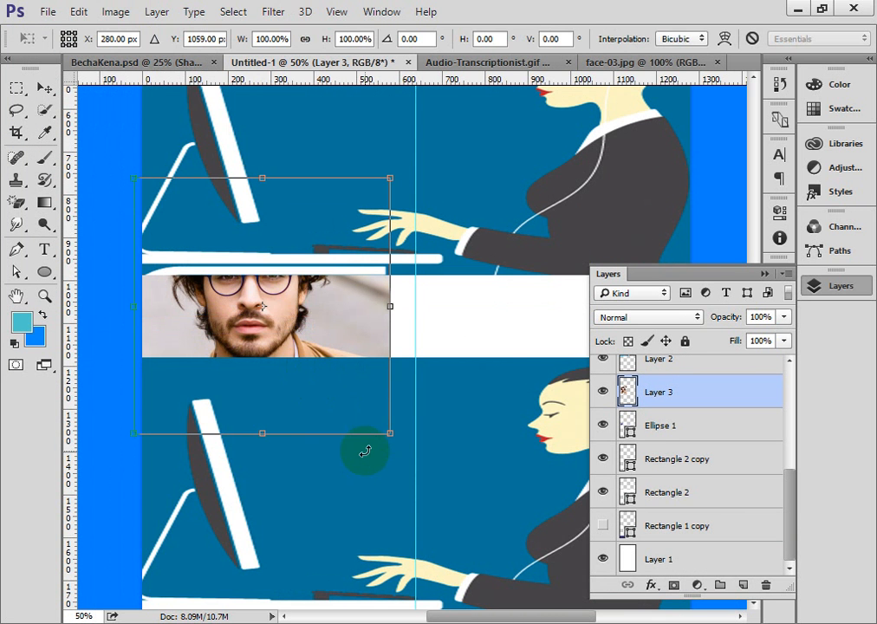
{"action": "left_click_drag", "start_coordinate": [390, 438], "coordinate": [226, 328]}
{"action": "key", "text": "Down"}
{"action": "key", "text": "Down"}
{"action": "key", "text": "Down"}
{"action": "key", "text": "Down"}
{"action": "key", "text": "Down"}
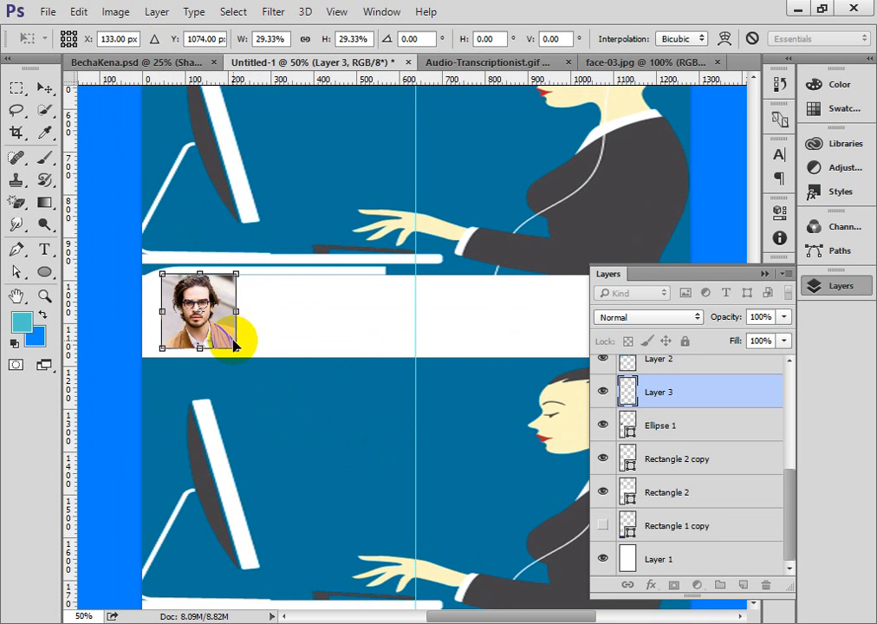
{"action": "key", "text": "Down"}
{"action": "key", "text": "Down"}
{"action": "key", "text": "Down"}
{"action": "key", "text": "Down"}
{"action": "key", "text": "Down"}
{"action": "key", "text": "Down"}
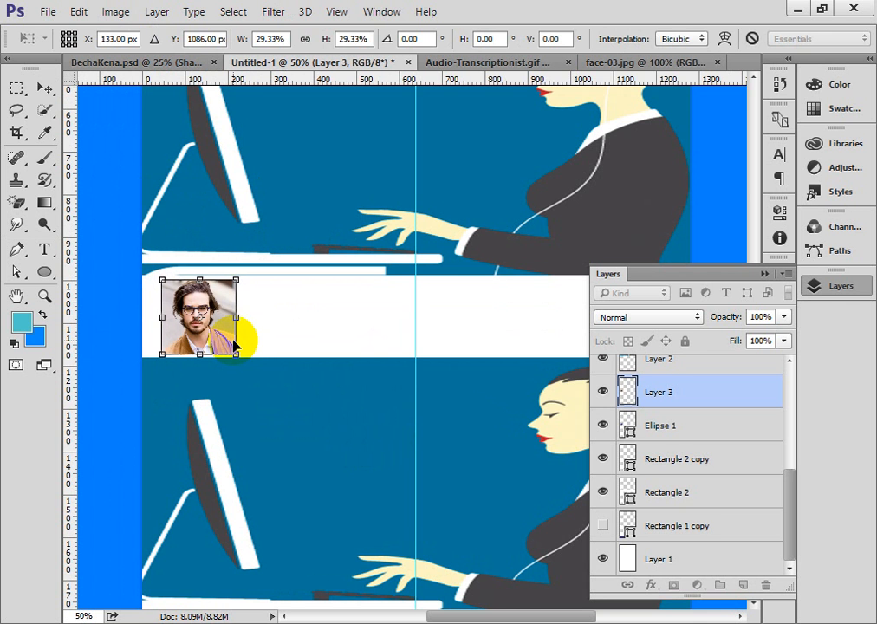
{"action": "key", "text": "Return"}
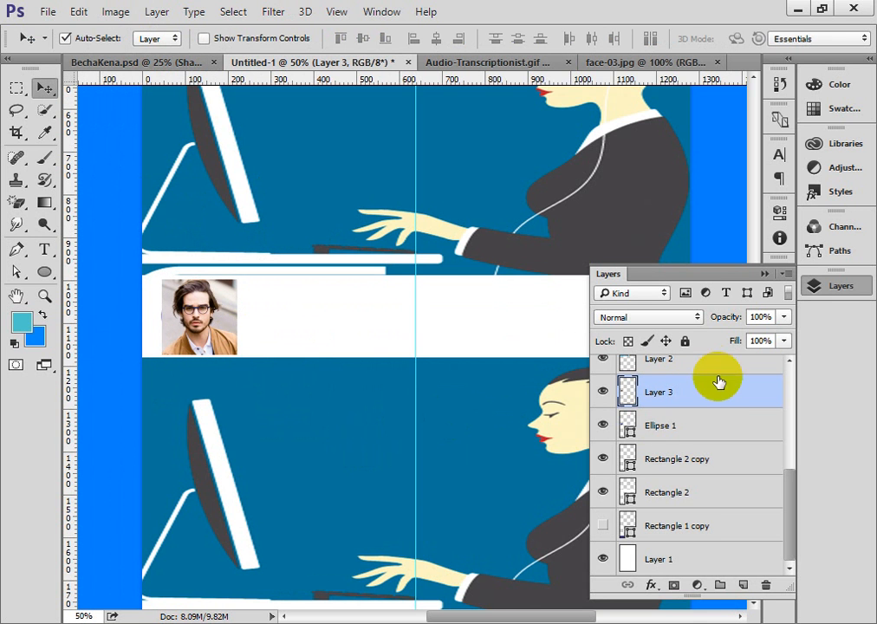
Nudge the face photo slightly left, hiding and showing its layer to check how it covers the circle beneath
{"action": "scroll", "coordinate": [685, 390], "scroll_direction": "up", "scroll_amount": 1}
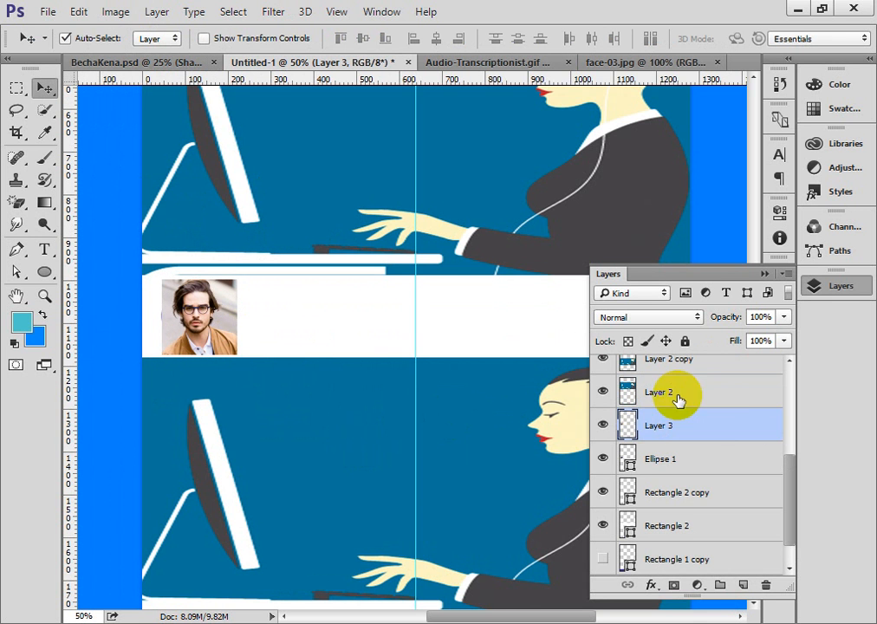
{"action": "left_click", "coordinate": [601, 428]}
{"action": "left_click", "coordinate": [602, 427]}
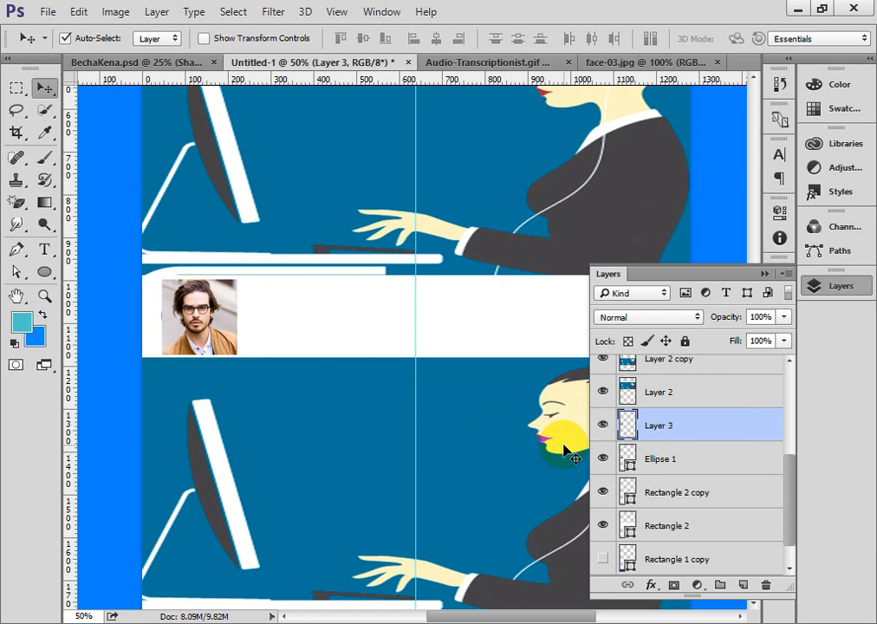
{"action": "key", "text": "Right"}
{"action": "key", "text": "Right"}
{"action": "key", "text": "Right"}
{"action": "key", "text": "Right"}
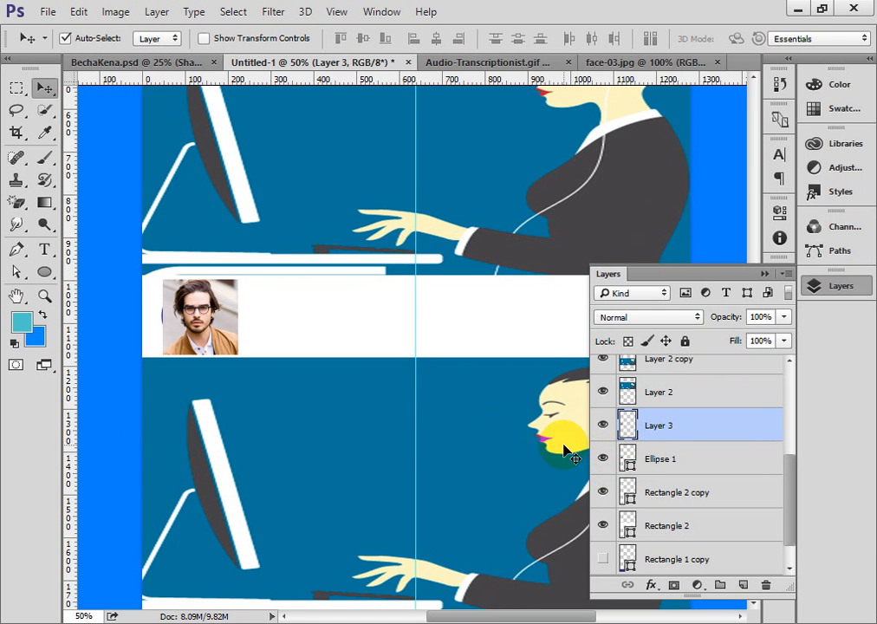
{"action": "key", "text": "Left"}
{"action": "key", "text": "Left"}
{"action": "key", "text": "Left"}
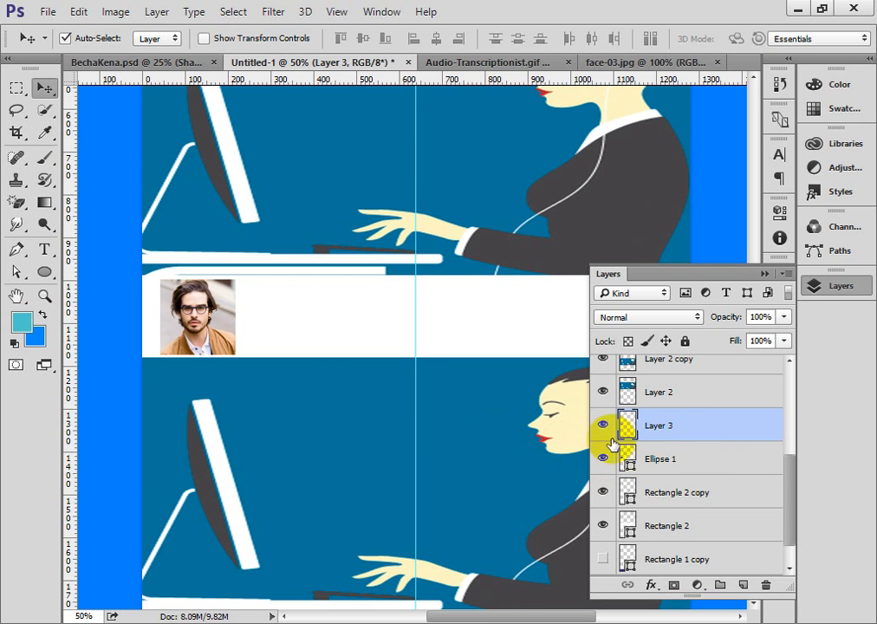
{"action": "left_click", "coordinate": [603, 425]}
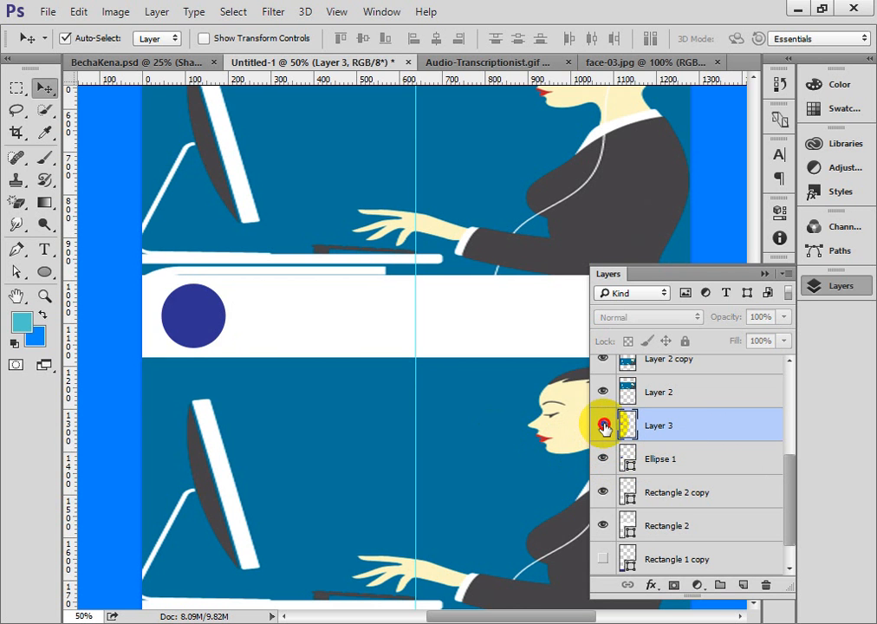
{"action": "left_click", "coordinate": [604, 425]}
{"action": "left_click", "coordinate": [669, 462]}
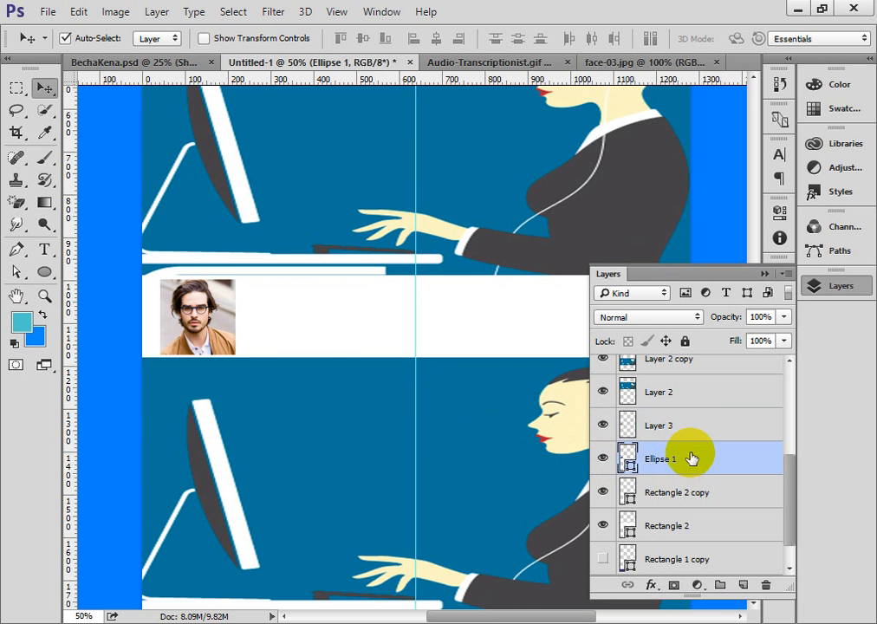
{"action": "left_click_drag", "start_coordinate": [691, 453], "coordinate": [685, 423]}
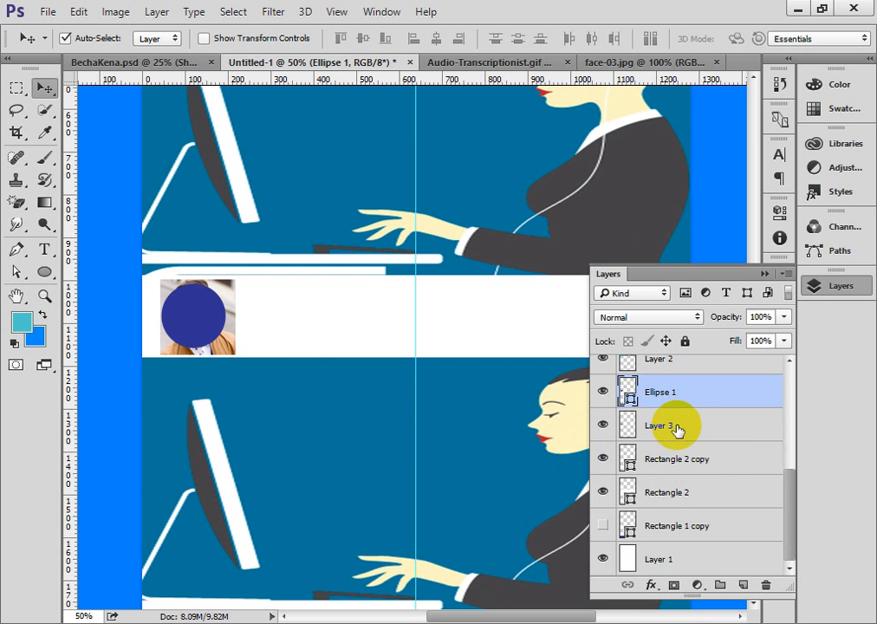
{"action": "right_click", "coordinate": [672, 392]}
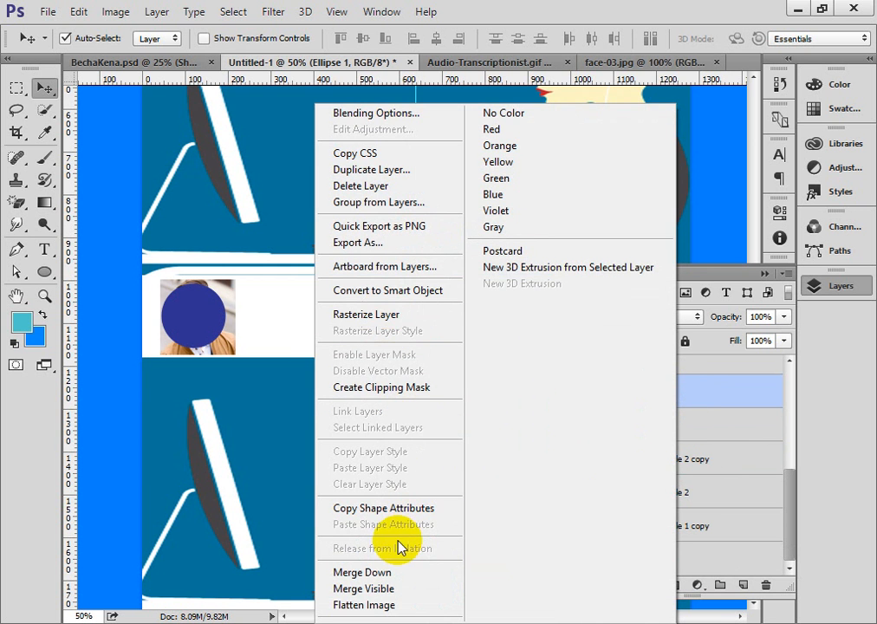
{"action": "left_click", "coordinate": [725, 401]}
{"action": "left_click", "coordinate": [641, 423]}
{"action": "left_click_drag", "start_coordinate": [668, 390], "coordinate": [672, 419]}
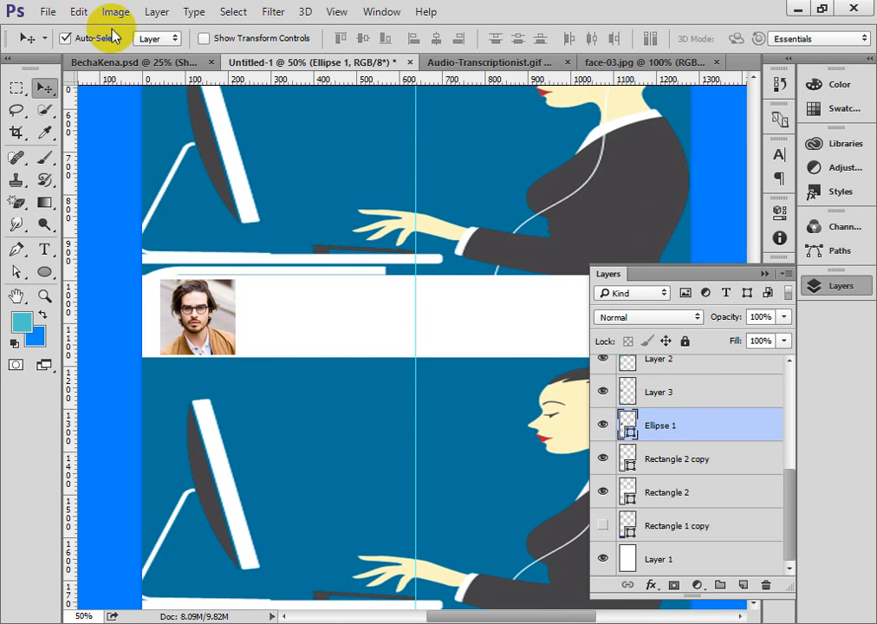
Create a clipping mask on Layer 3 so the face photo is cropped to the Ellipse 1 circle
{"action": "left_click", "coordinate": [656, 395]}
{"action": "left_click", "coordinate": [600, 391]}
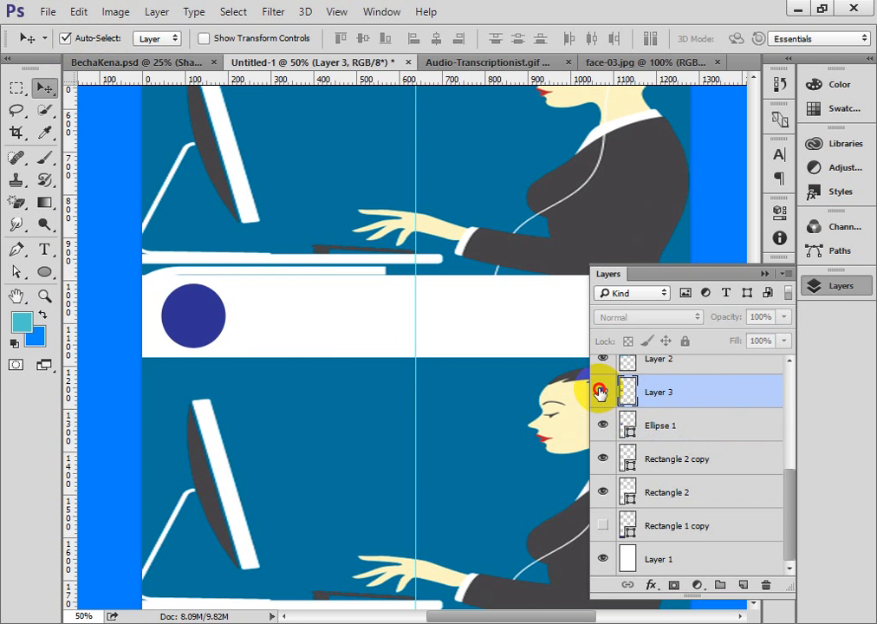
{"action": "left_click", "coordinate": [600, 392]}
{"action": "left_click", "coordinate": [78, 12]}
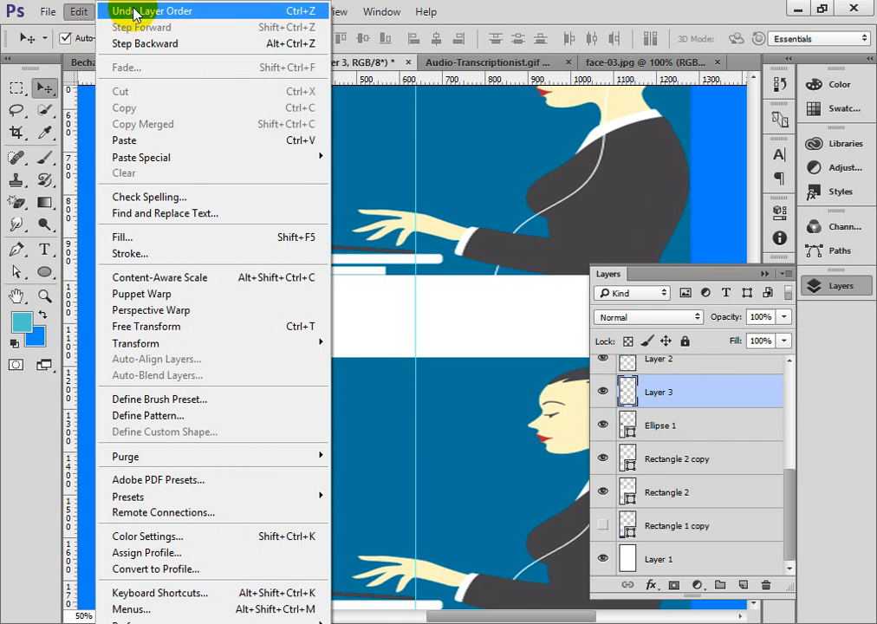
{"action": "left_click", "coordinate": [76, 12]}
{"action": "left_click", "coordinate": [117, 12]}
{"action": "left_click", "coordinate": [117, 11]}
{"action": "left_click", "coordinate": [154, 12]}
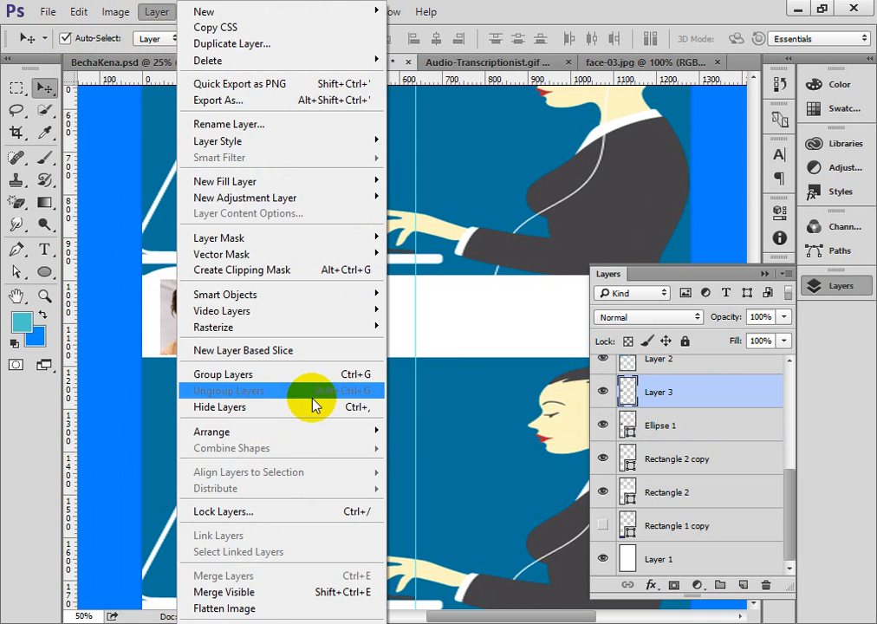
{"action": "left_click", "coordinate": [313, 269]}
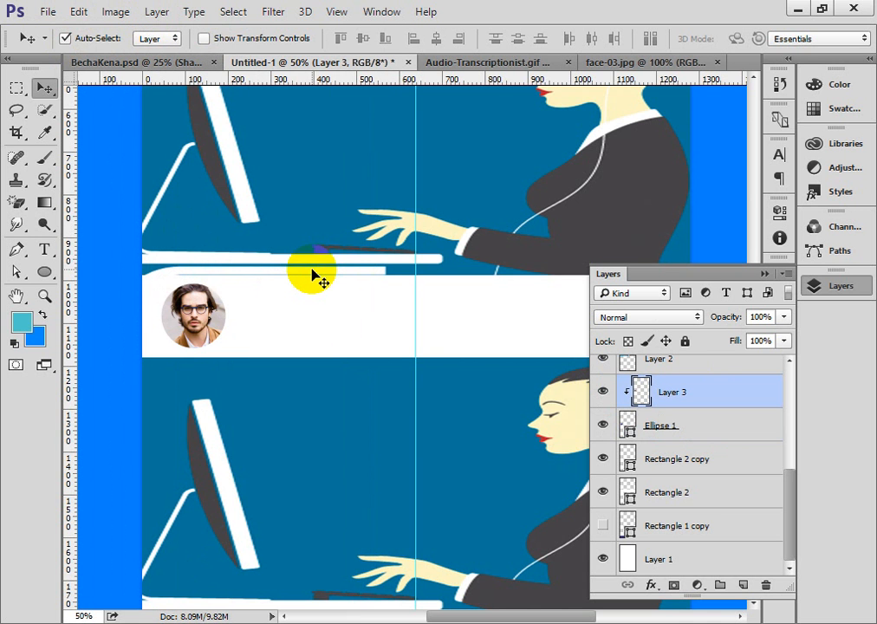
{"action": "scroll", "coordinate": [633, 403], "scroll_direction": "up", "scroll_amount": 1}
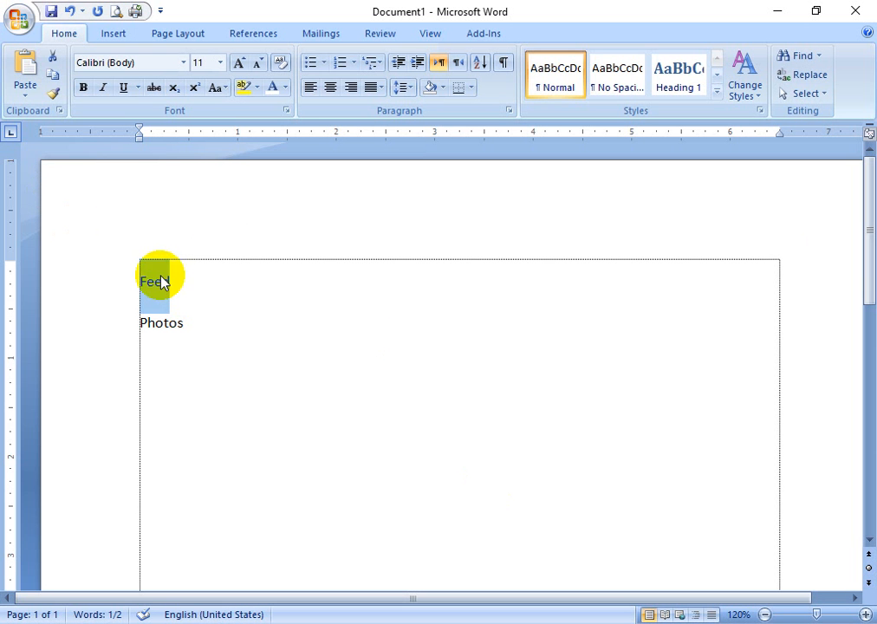
Switch to the Word document and place the text cursor at the end of the Photos line
{"action": "left_click", "coordinate": [209, 285]}
{"action": "left_click", "coordinate": [84, 291]}
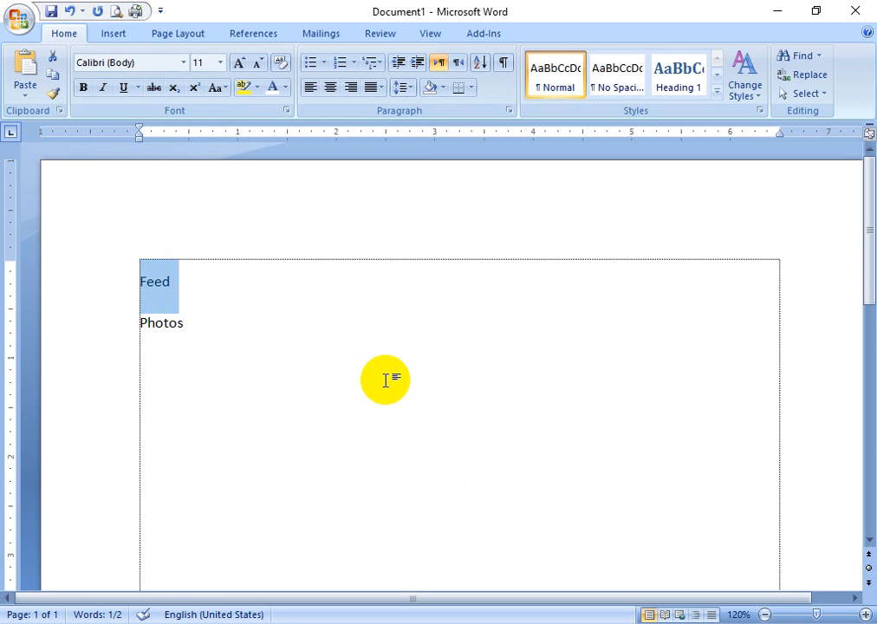
{"action": "left_click", "coordinate": [345, 346]}
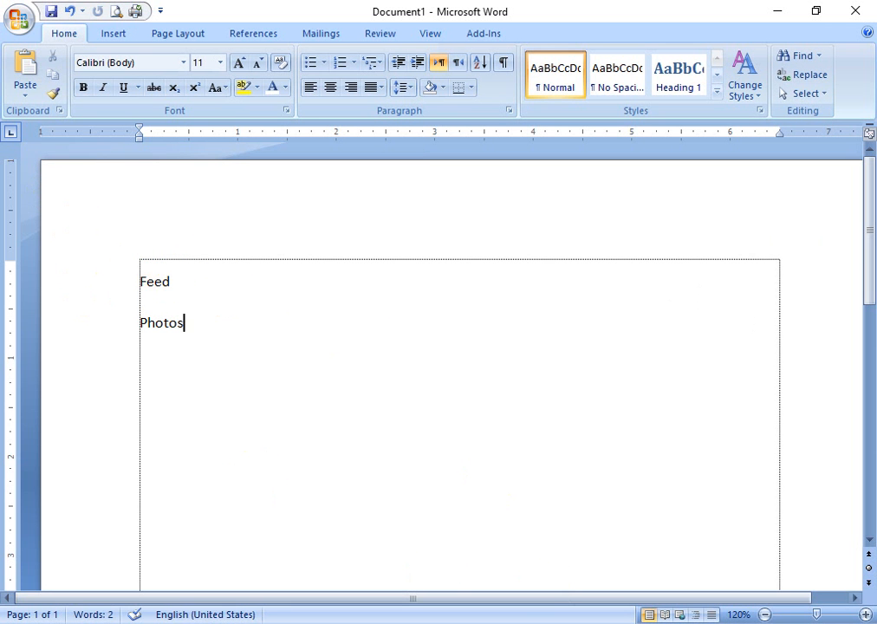
Try to view BechaKena Profile Sreen.png from the Graphics Design live class for REGD13 class 21 folder, and close the viewer
{"action": "left_click", "coordinate": [413, 623]}
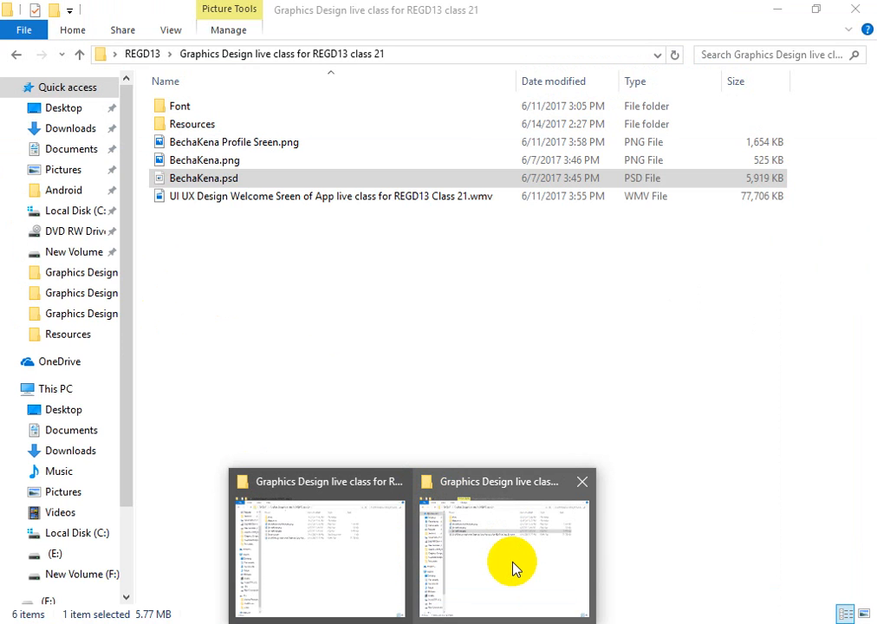
{"action": "left_click", "coordinate": [513, 568]}
{"action": "left_click", "coordinate": [262, 145]}
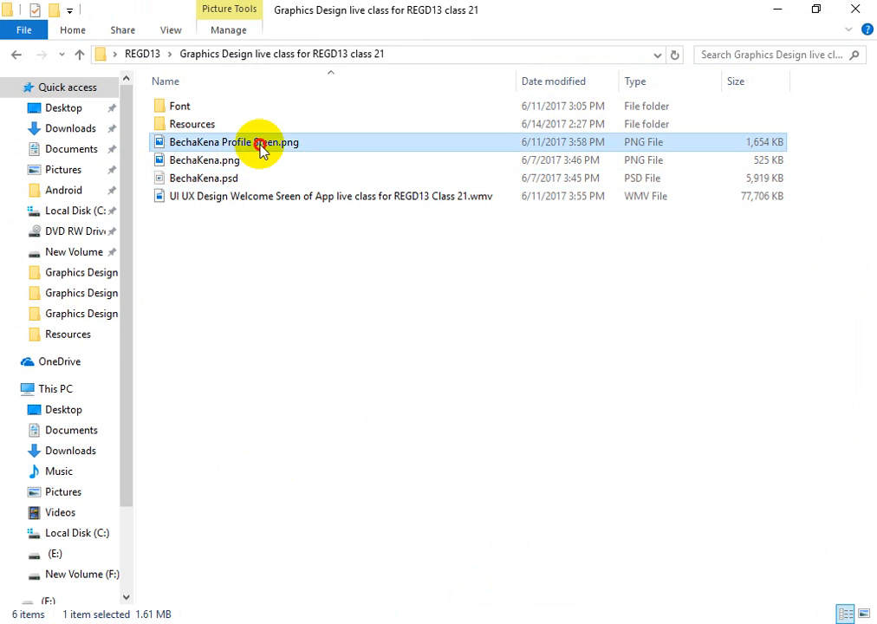
{"action": "double_click", "coordinate": [262, 145]}
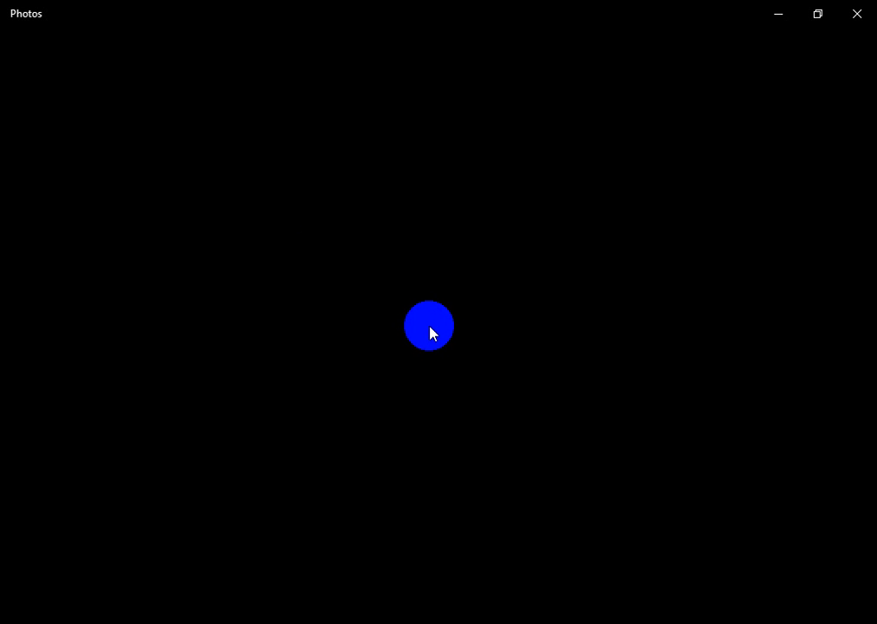
{"action": "left_click", "coordinate": [855, 16]}
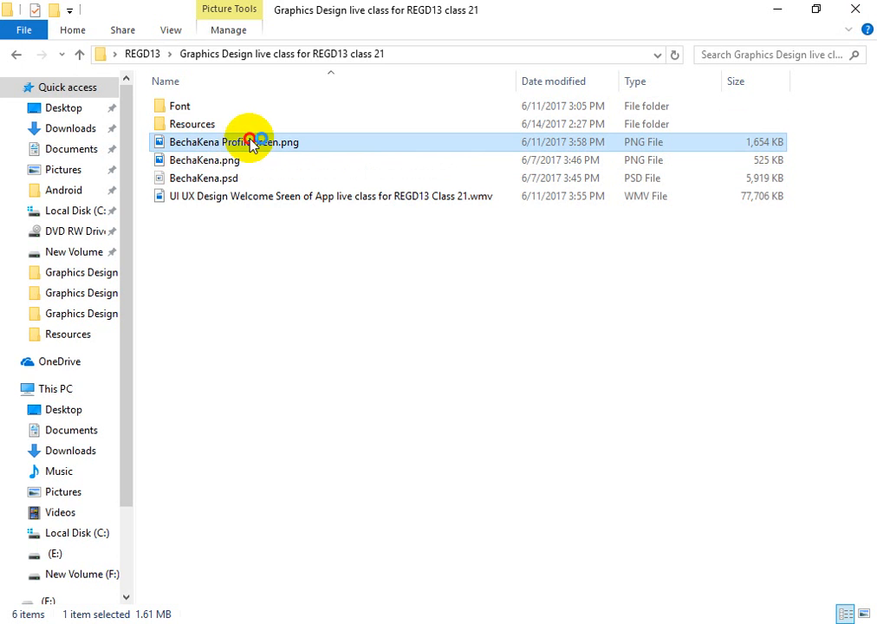
{"action": "right_click", "coordinate": [326, 344]}
{"action": "left_click", "coordinate": [353, 409]}
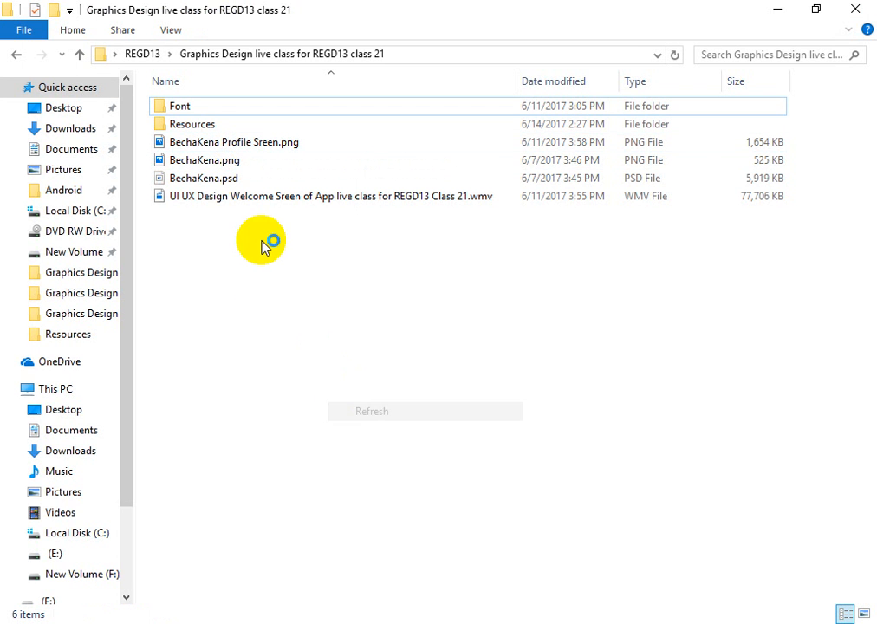
{"action": "right_click", "coordinate": [262, 281]}
{"action": "left_click", "coordinate": [289, 348]}
{"action": "left_click", "coordinate": [227, 145]}
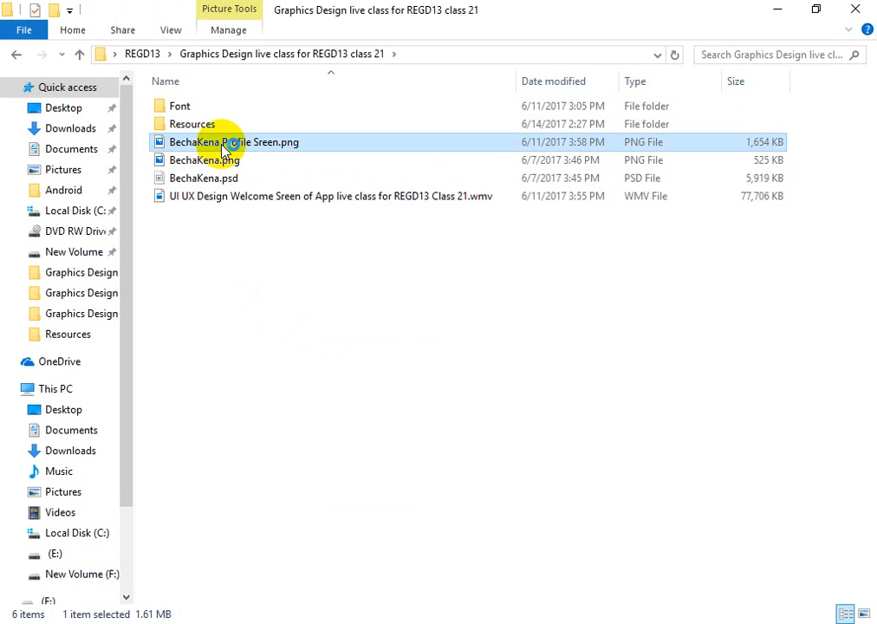
{"action": "right_click", "coordinate": [345, 320]}
{"action": "left_click", "coordinate": [352, 391]}
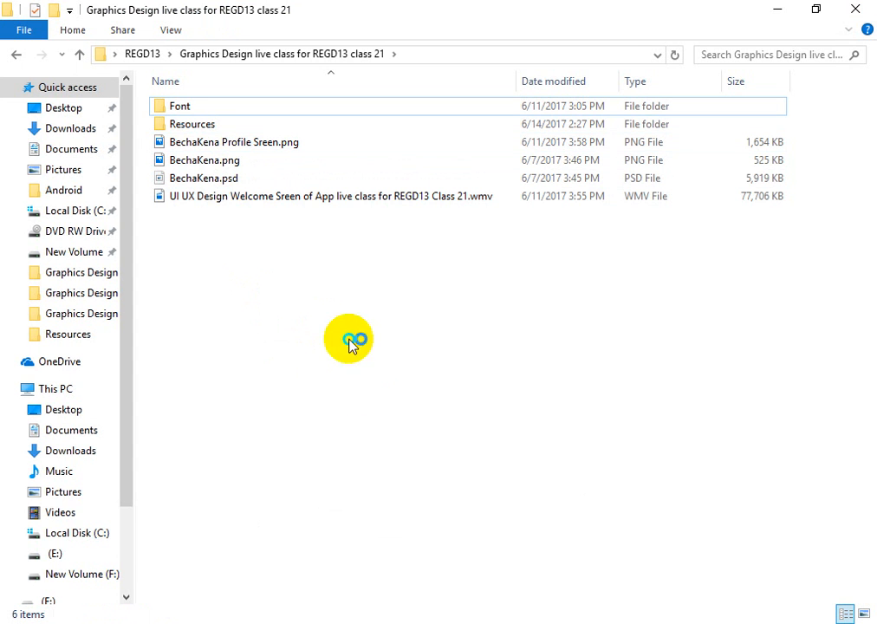
{"action": "right_click", "coordinate": [350, 340]}
{"action": "left_click", "coordinate": [383, 414]}
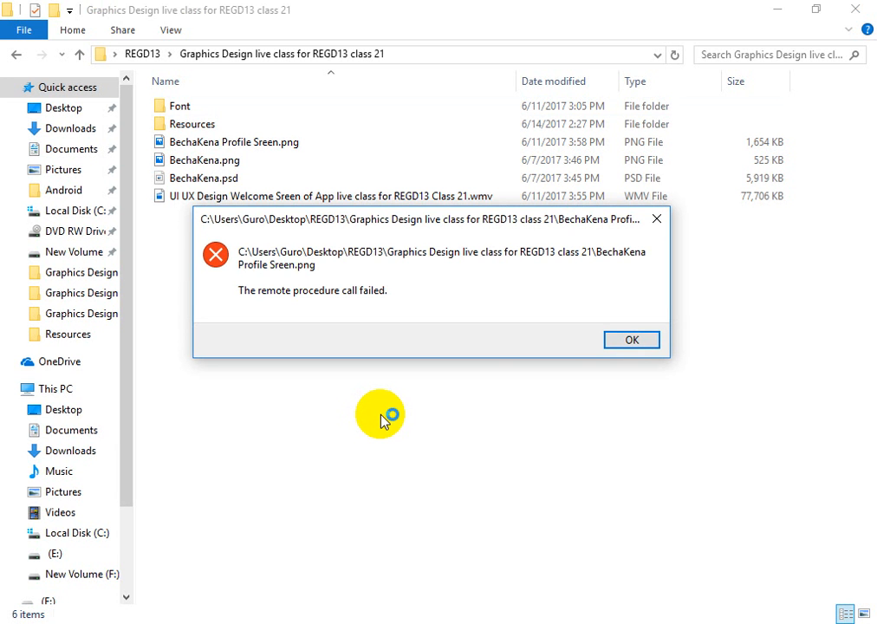
Dismiss the error dialog, reopen BechaKena Profile Sreen.png to examine the profile name, and close the image
{"action": "left_click", "coordinate": [629, 339]}
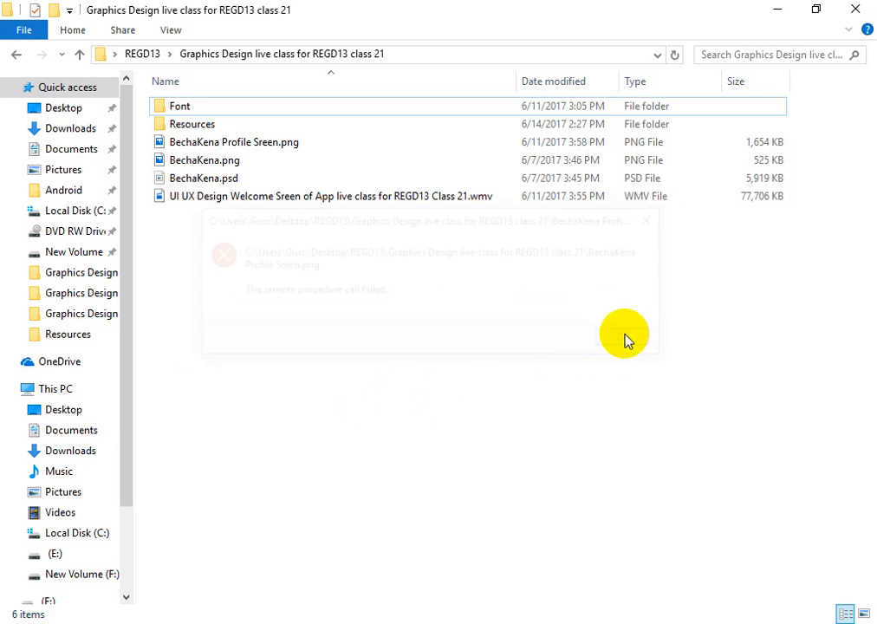
{"action": "double_click", "coordinate": [235, 144]}
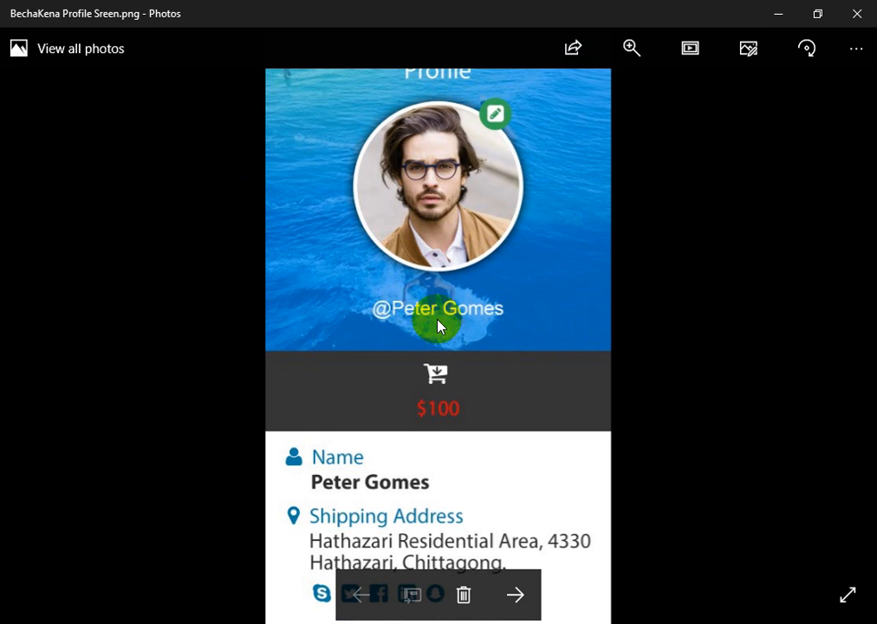
{"action": "left_click", "coordinate": [858, 13]}
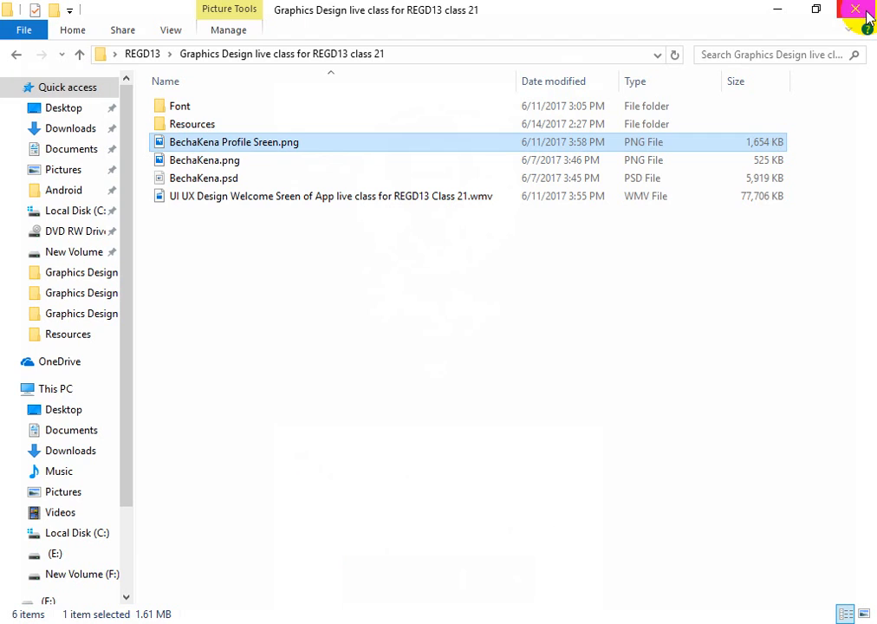
Add the profile owner's full name below Photos in the Word document, copy it, and switch back to Photoshop
{"action": "left_click", "coordinate": [595, 620]}
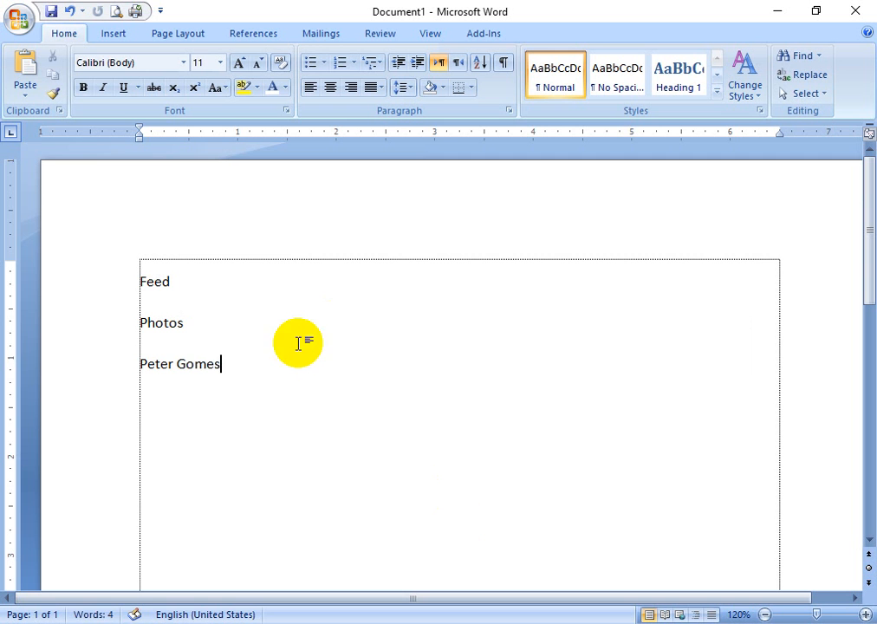
{"action": "left_click_drag", "start_coordinate": [304, 342], "coordinate": [137, 370]}
{"action": "right_click", "coordinate": [185, 375]}
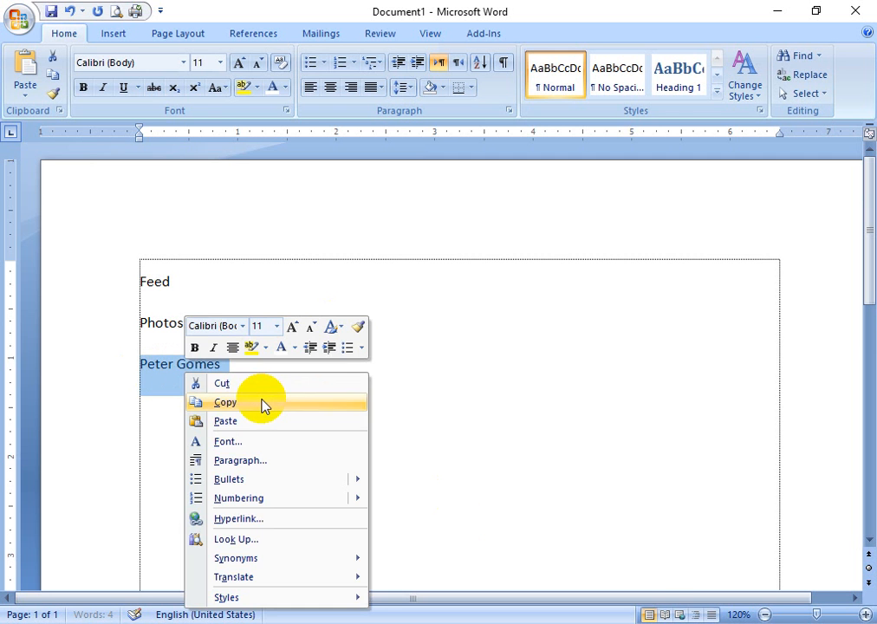
{"action": "left_click", "coordinate": [263, 401]}
{"action": "left_click", "coordinate": [567, 621]}
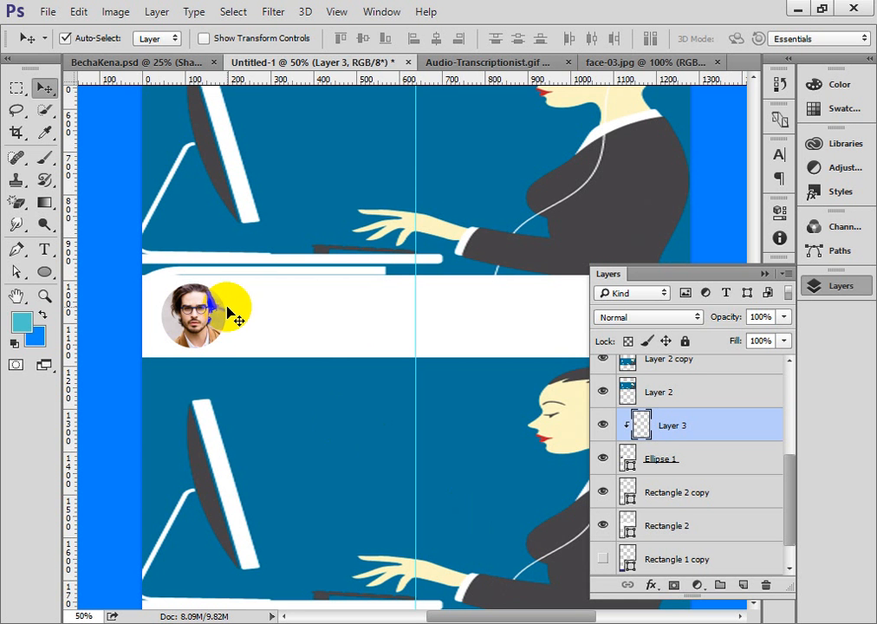
Paste the copied profile owner's name as a new text layer beside the round picture in the white band
{"action": "left_click", "coordinate": [42, 249]}
{"action": "left_click", "coordinate": [260, 309]}
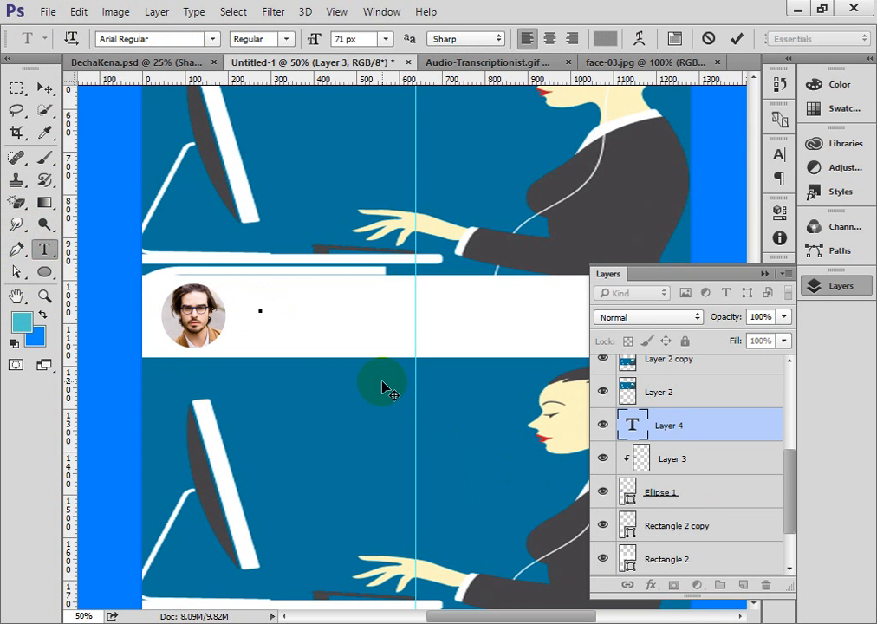
{"action": "key", "text": "ctrl+v"}
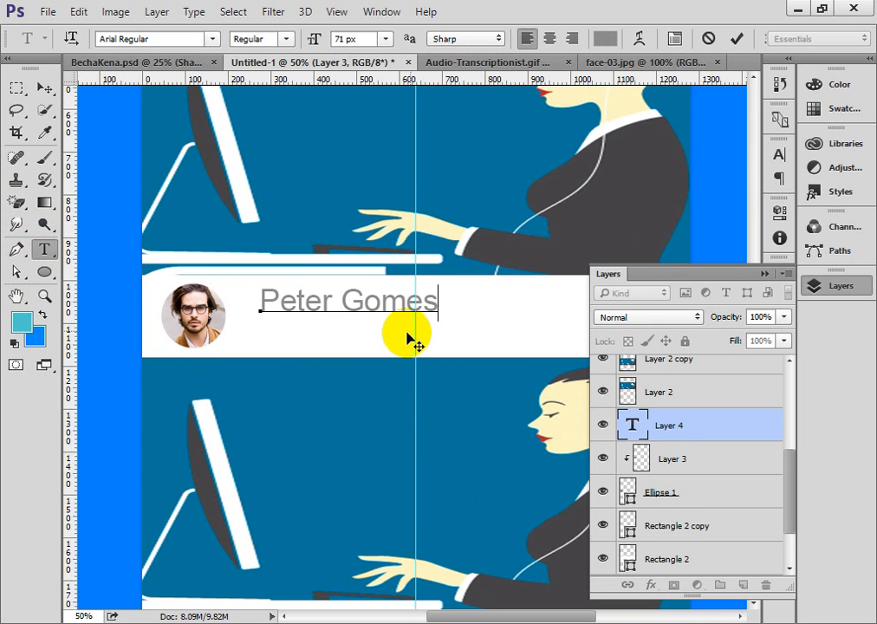
Set the pasted name's font size to 40 px and move the text closer to the round profile picture
{"action": "left_click_drag", "start_coordinate": [436, 303], "coordinate": [259, 303]}
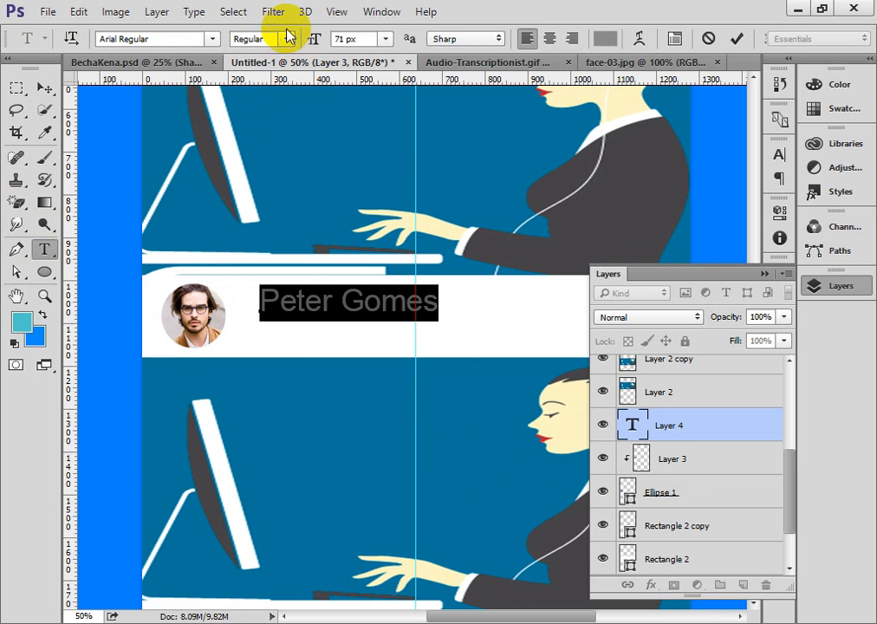
{"action": "left_click", "coordinate": [351, 39]}
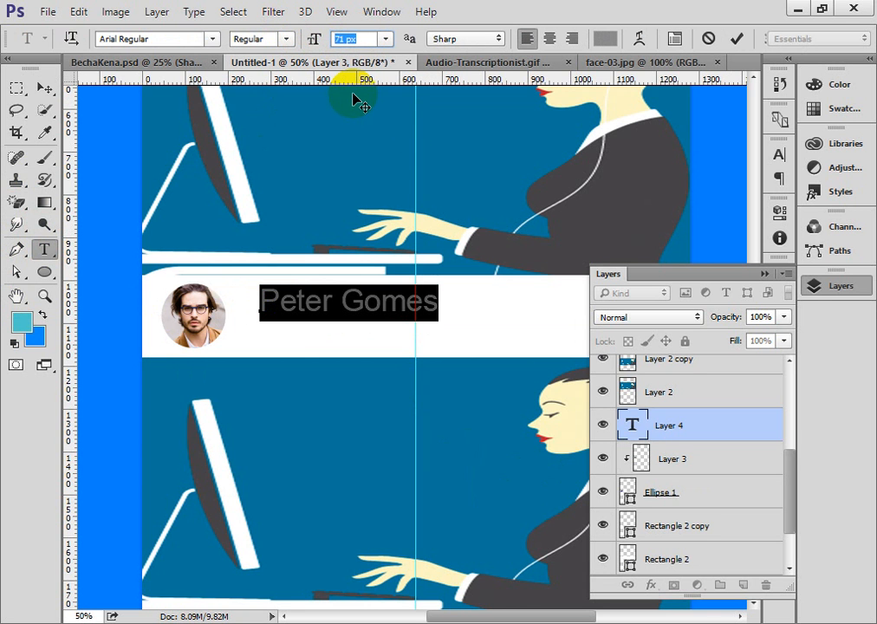
{"action": "type", "text": "30"}
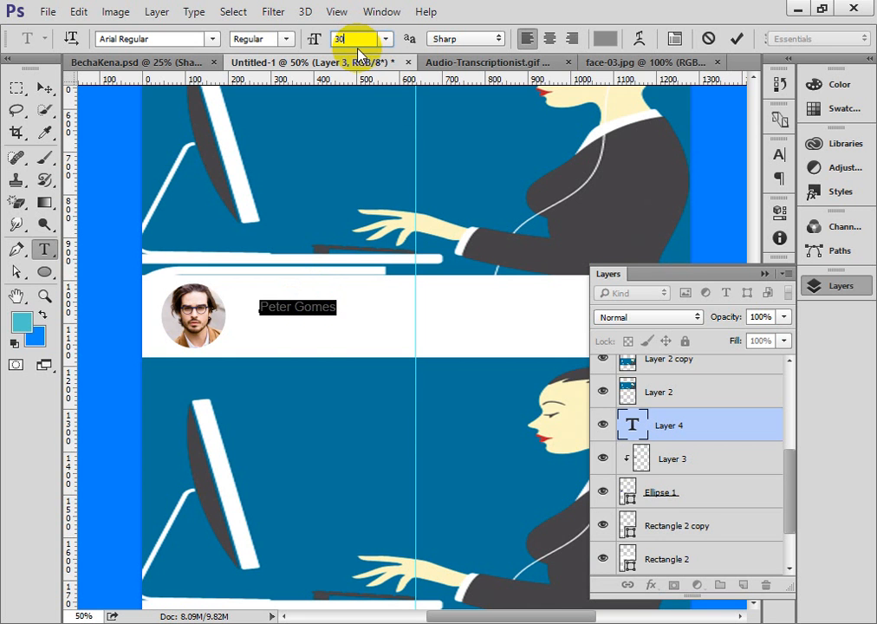
{"action": "key", "text": "Return"}
{"action": "key", "text": "ctrl+shift+period"}
{"action": "key", "text": "ctrl+shift+period"}
{"action": "key", "text": "ctrl+shift+period"}
{"action": "key", "text": "ctrl+shift+period"}
{"action": "key", "text": "ctrl+shift+period"}
{"action": "key", "text": "ctrl+shift+period"}
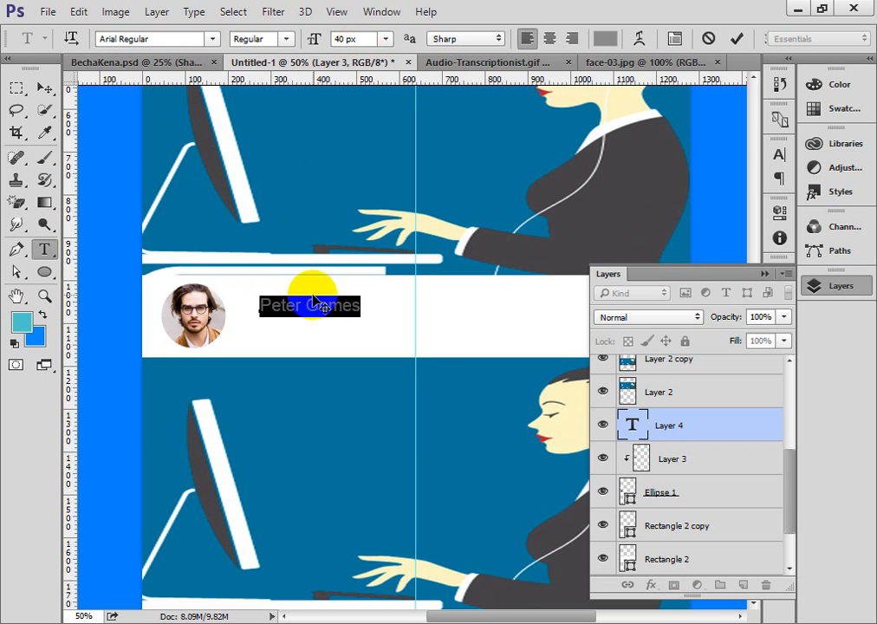
{"action": "left_click", "coordinate": [319, 307]}
{"action": "left_click_drag", "start_coordinate": [335, 341], "coordinate": [317, 340]}
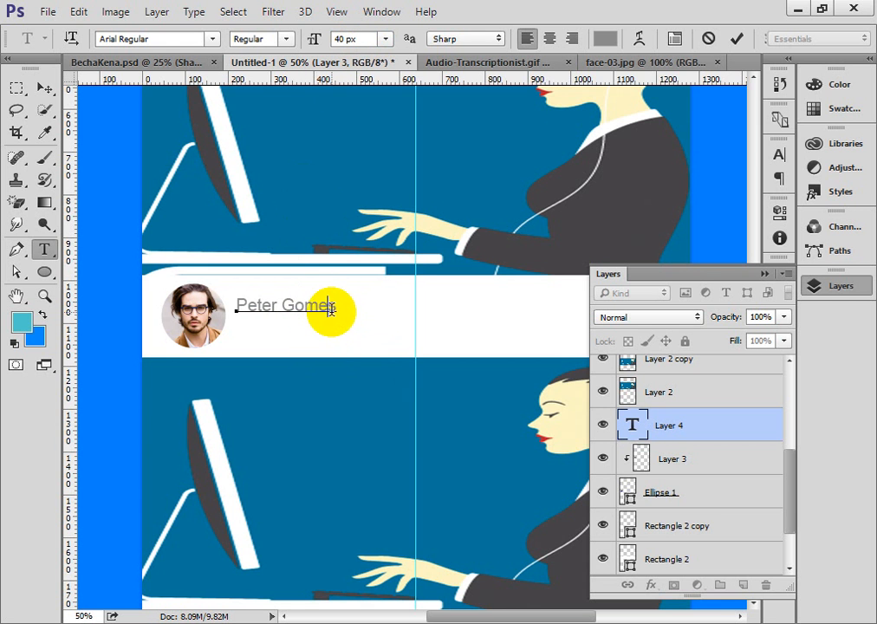
Recolor the name text with the blue 00769a sampled from the feed image and commit the text
{"action": "left_click_drag", "start_coordinate": [337, 304], "coordinate": [241, 307]}
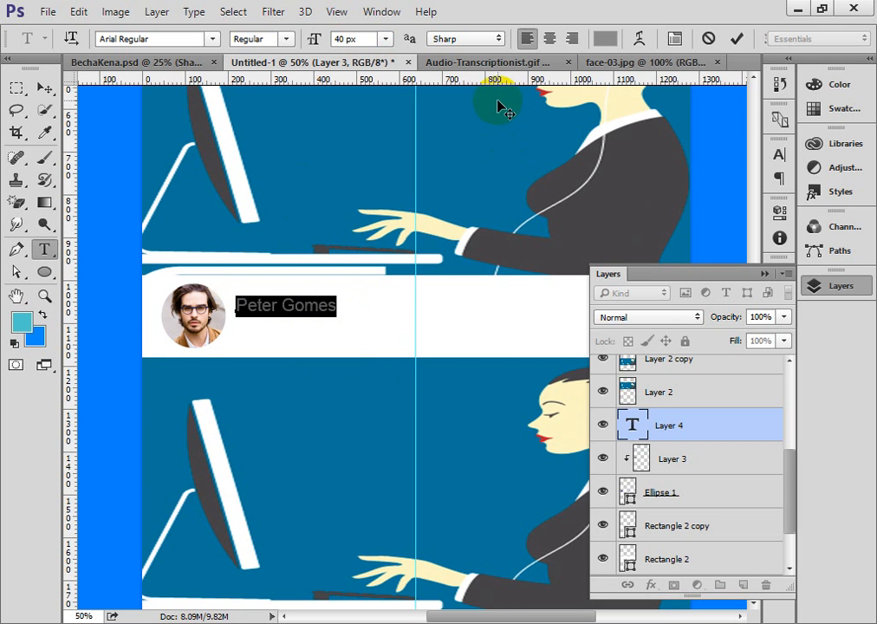
{"action": "left_click", "coordinate": [605, 38]}
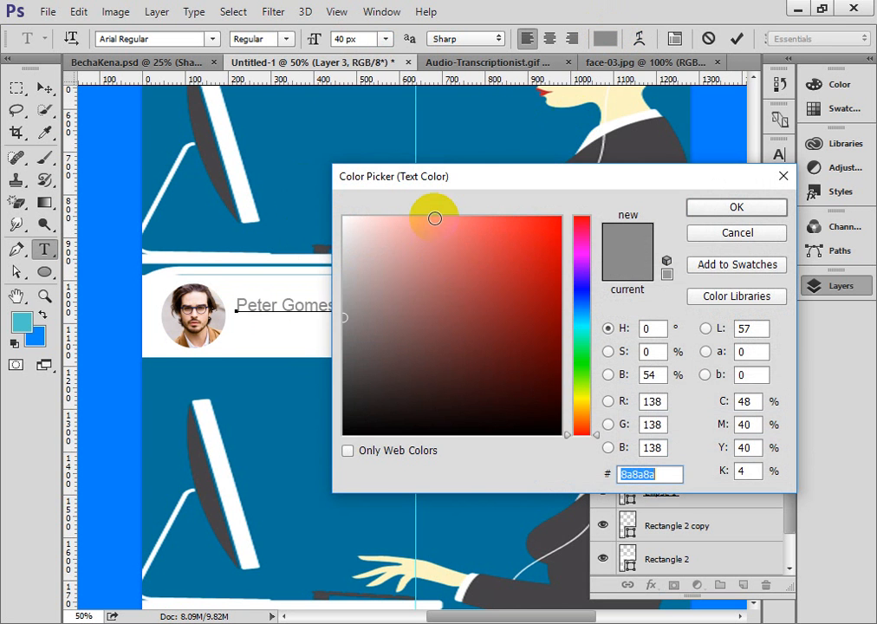
{"action": "left_click", "coordinate": [293, 225]}
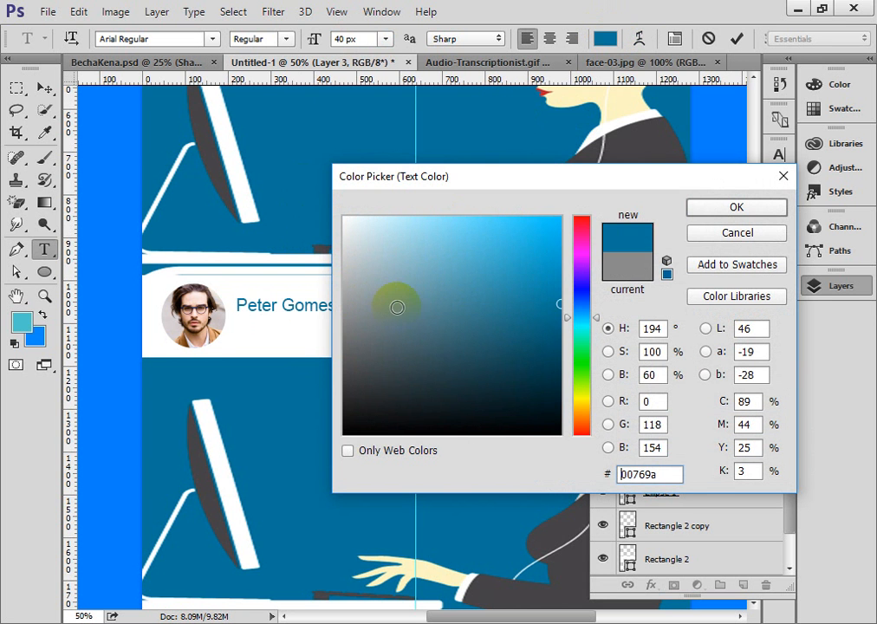
{"action": "left_click", "coordinate": [724, 205]}
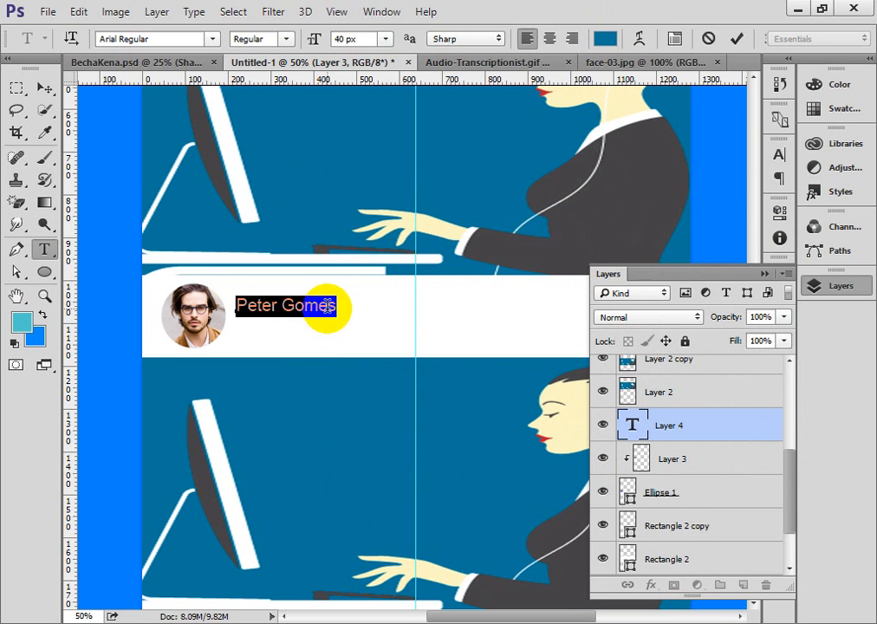
{"action": "left_click", "coordinate": [327, 310]}
{"action": "left_click", "coordinate": [44, 88]}
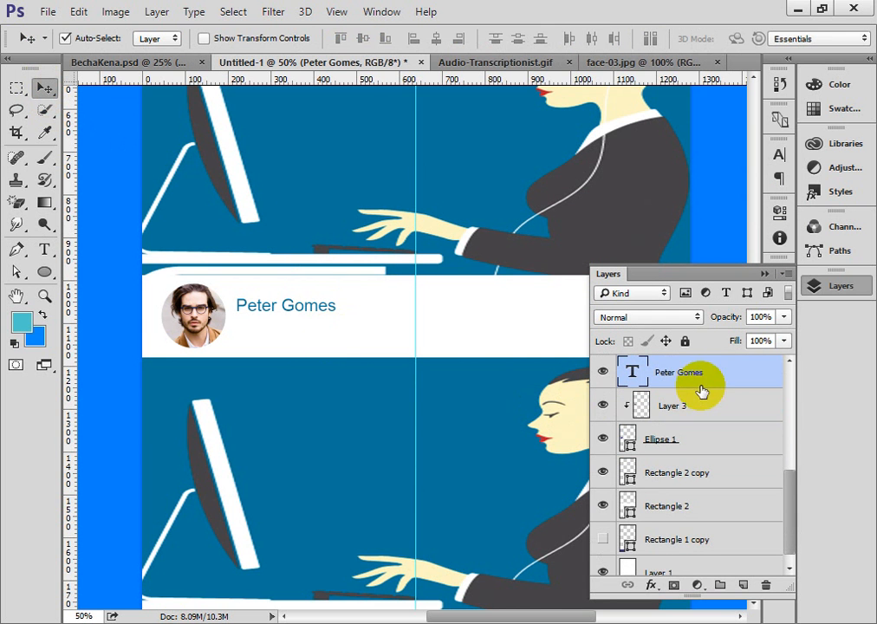
Duplicate the name text layer and rename the copy Date
{"action": "left_click_drag", "start_coordinate": [712, 378], "coordinate": [742, 585]}
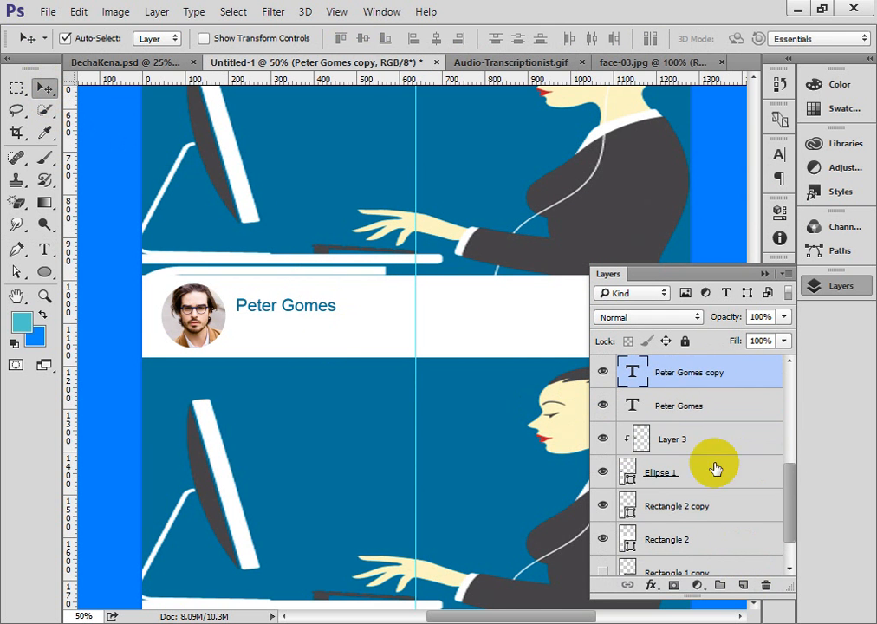
{"action": "double_click", "coordinate": [705, 375]}
{"action": "left_click", "coordinate": [720, 371]}
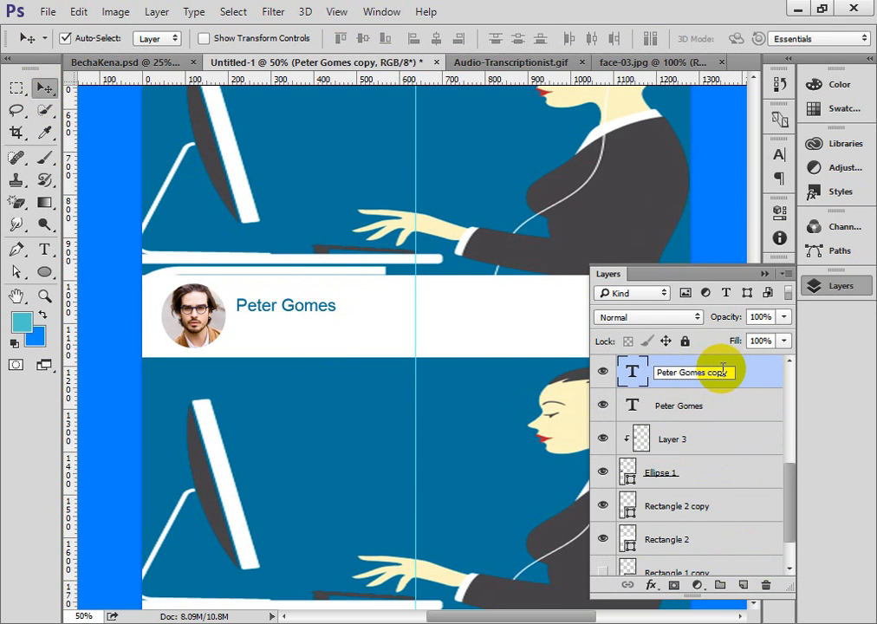
{"action": "left_click_drag", "start_coordinate": [730, 372], "coordinate": [602, 375]}
{"action": "type", "text": "Date"}
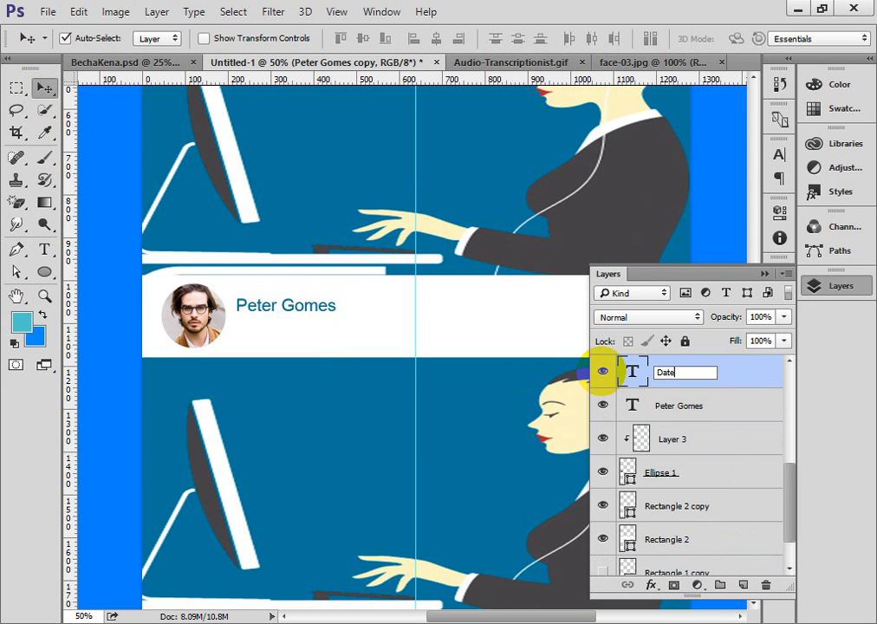
{"action": "key", "text": "Return"}
Move the Date text copy straight down so it sits directly below the name, and apply the transform
{"action": "left_click_drag", "start_coordinate": [316, 334], "coordinate": [324, 341]}
{"action": "key", "text": "ctrl+t"}
{"action": "key", "text": "Down"}
{"action": "key", "text": "Down"}
{"action": "key", "text": "Down"}
{"action": "key", "text": "Down"}
{"action": "key", "text": "Down"}
{"action": "key", "text": "Down"}
{"action": "key", "text": "Down"}
{"action": "key", "text": "Down"}
{"action": "key", "text": "Down"}
{"action": "key", "text": "Down"}
{"action": "key", "text": "Down"}
{"action": "key", "text": "Down"}
{"action": "key", "text": "Down"}
{"action": "key", "text": "Down"}
{"action": "key", "text": "Down"}
{"action": "key", "text": "Down"}
{"action": "key", "text": "Down"}
{"action": "key", "text": "Down"}
{"action": "key", "text": "Down"}
{"action": "key", "text": "Down"}
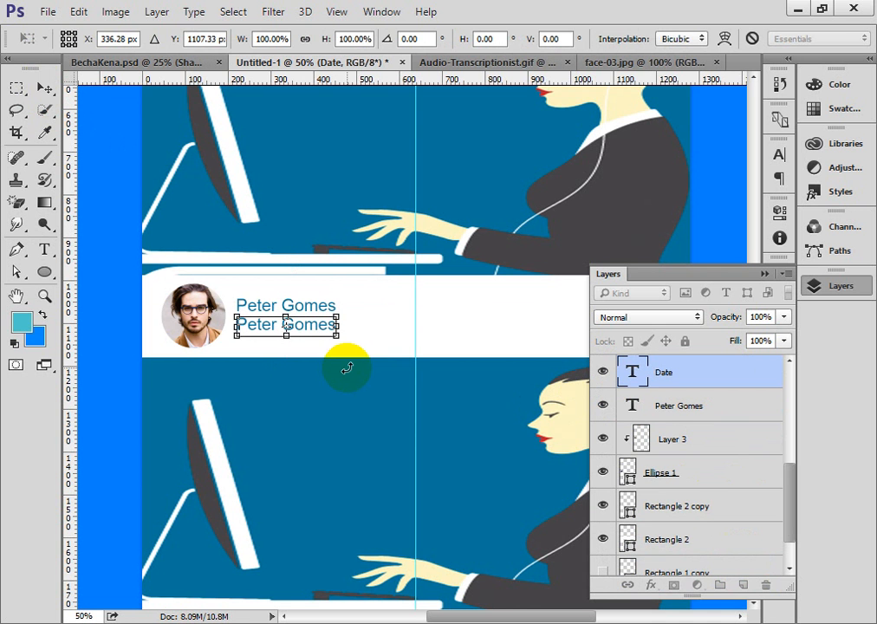
{"action": "key", "text": "Return"}
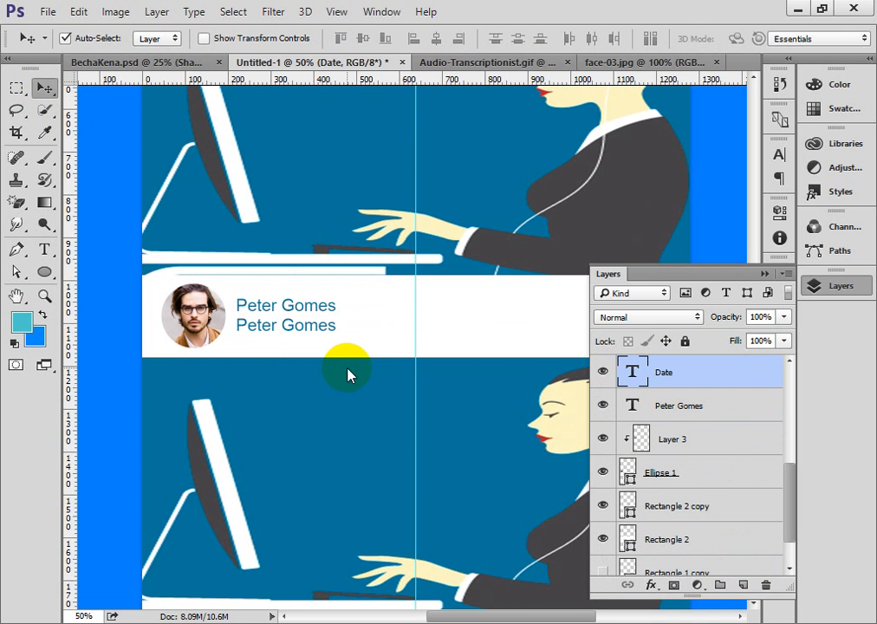
Recolor the Date layer's text to a sampled gray and reduce its font size to 36 px
{"action": "double_click", "coordinate": [632, 366]}
{"action": "left_click", "coordinate": [605, 38]}
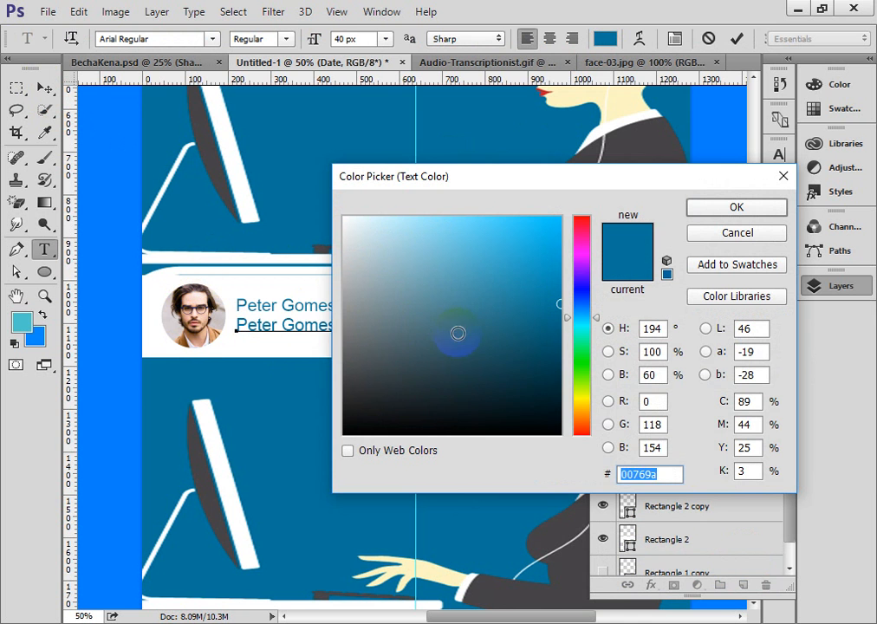
{"action": "left_click", "coordinate": [324, 331]}
{"action": "left_click", "coordinate": [722, 212]}
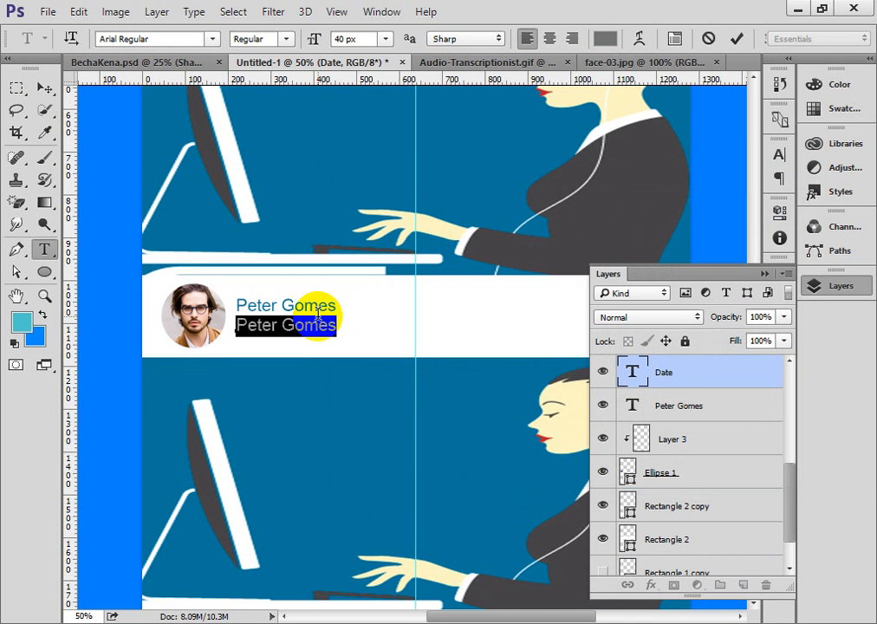
{"action": "left_click_drag", "start_coordinate": [345, 327], "coordinate": [318, 337]}
{"action": "key", "text": "ctrl+shift+comma"}
{"action": "key", "text": "ctrl+shift+comma"}
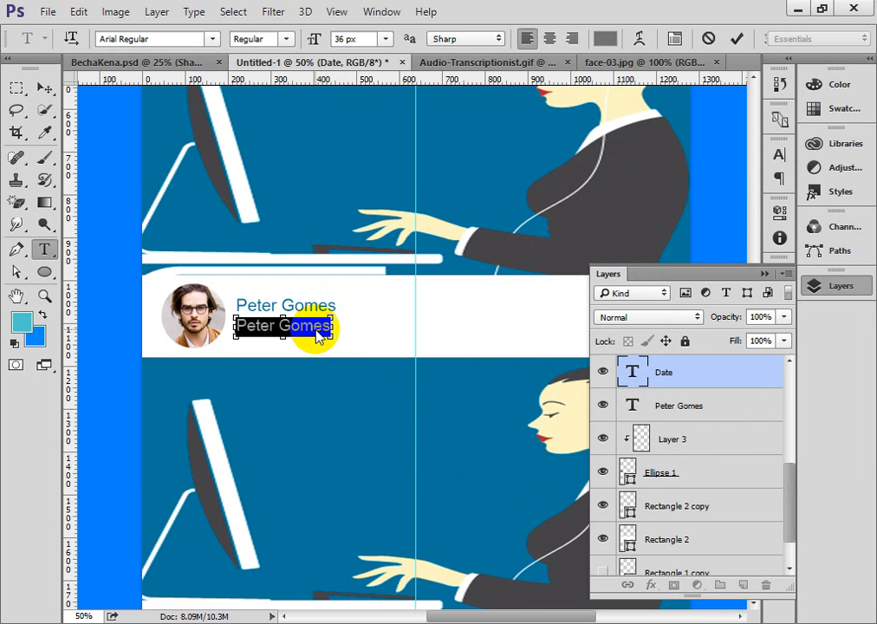
Replace the Date layer's text with "Sun, 7th Dec, 17"
{"action": "left_click_drag", "start_coordinate": [333, 329], "coordinate": [186, 318]}
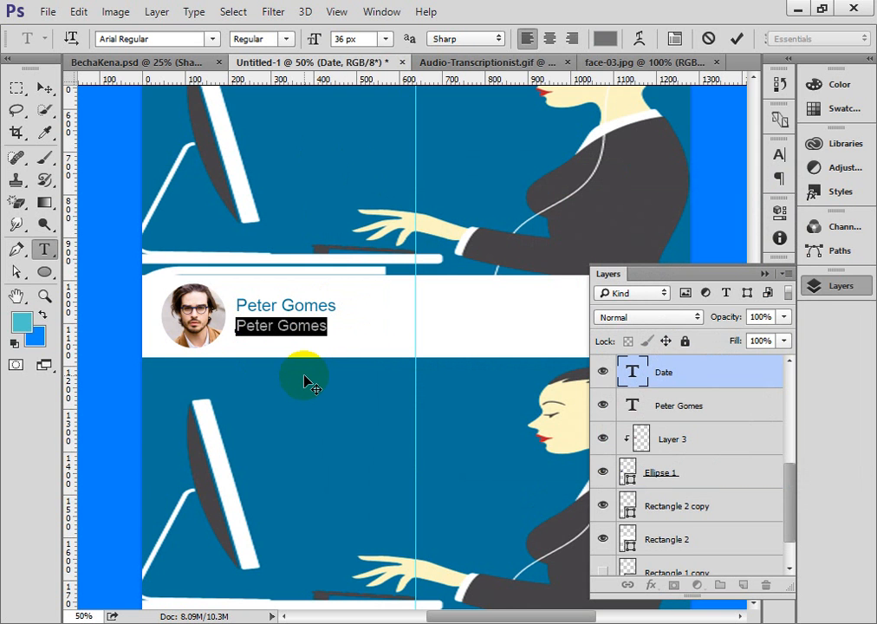
{"action": "type", "text": "Sun. 07"}
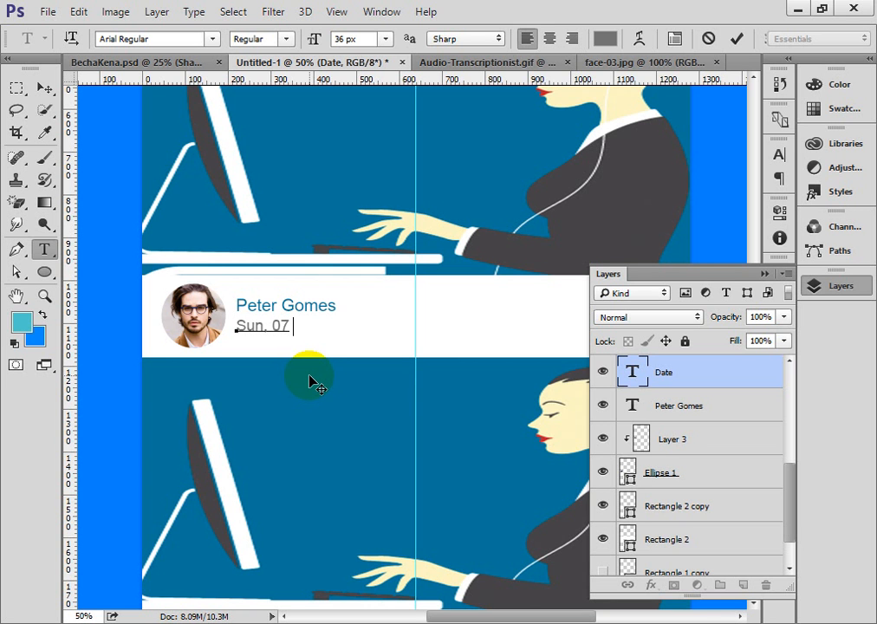
{"action": "key", "text": "BackSpace"}
{"action": "type", "text": "."}
{"action": "type", "text": "01"}
{"action": "key", "text": "BackSpace"}
{"action": "key", "text": "BackSpace"}
{"action": "key", "text": "BackSpace"}
{"action": "key", "text": "BackSpace"}
{"action": "key", "text": "BackSpace"}
{"action": "type", "text": "7th Dec"}
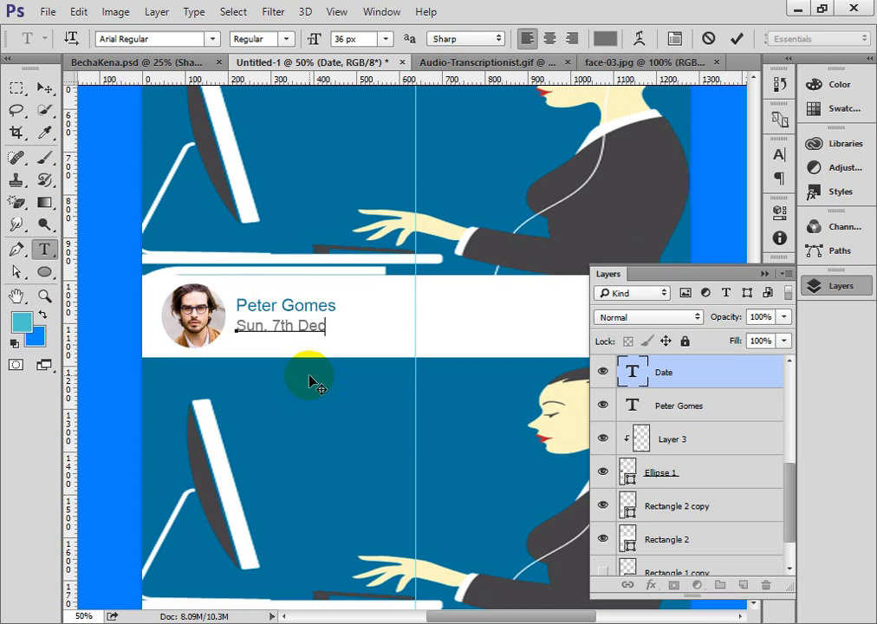
{"action": "type", "text": ". 17"}
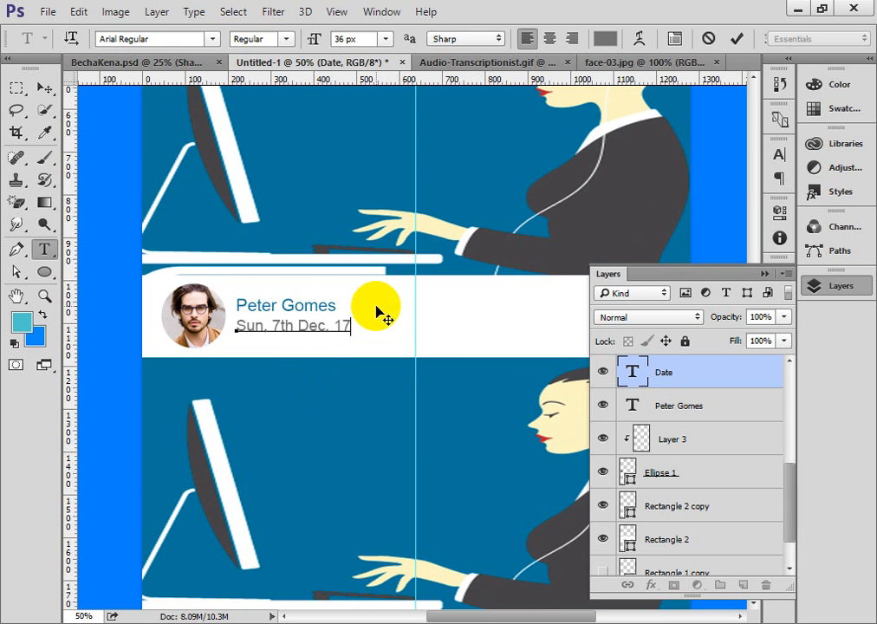
Format the "th" in the date line as superscript and commit the text
{"action": "left_click", "coordinate": [317, 326]}
{"action": "left_click_drag", "start_coordinate": [279, 326], "coordinate": [294, 327]}
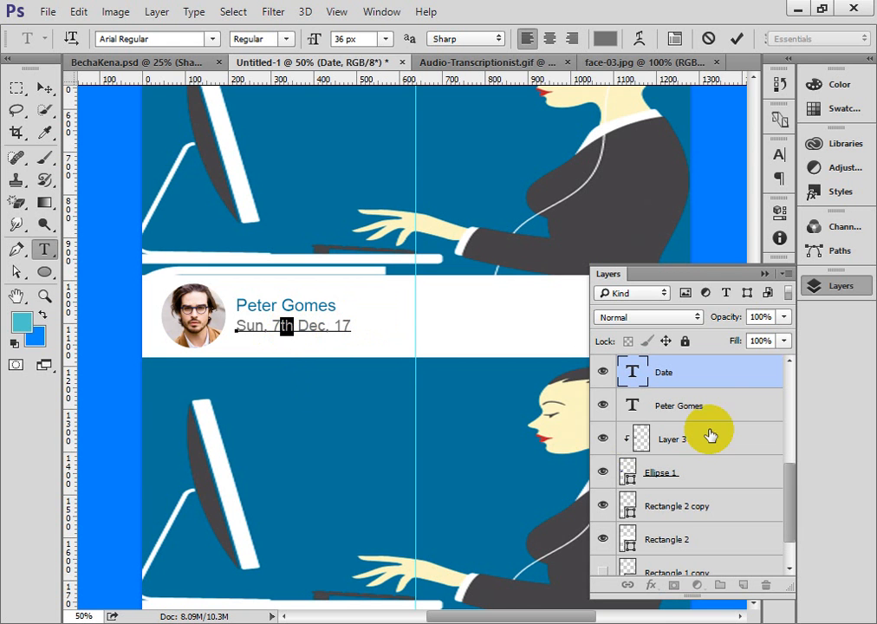
{"action": "left_click", "coordinate": [686, 43]}
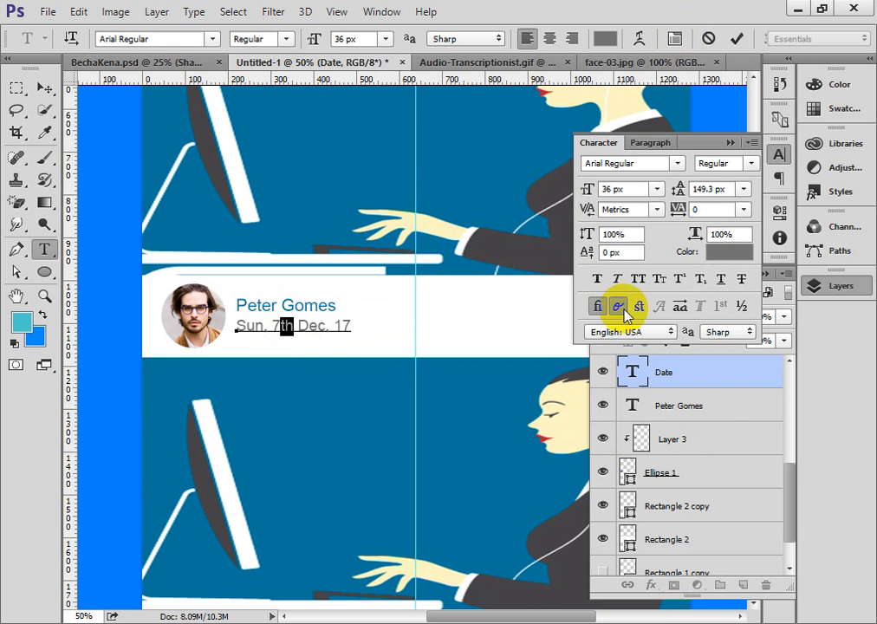
{"action": "left_click", "coordinate": [680, 280]}
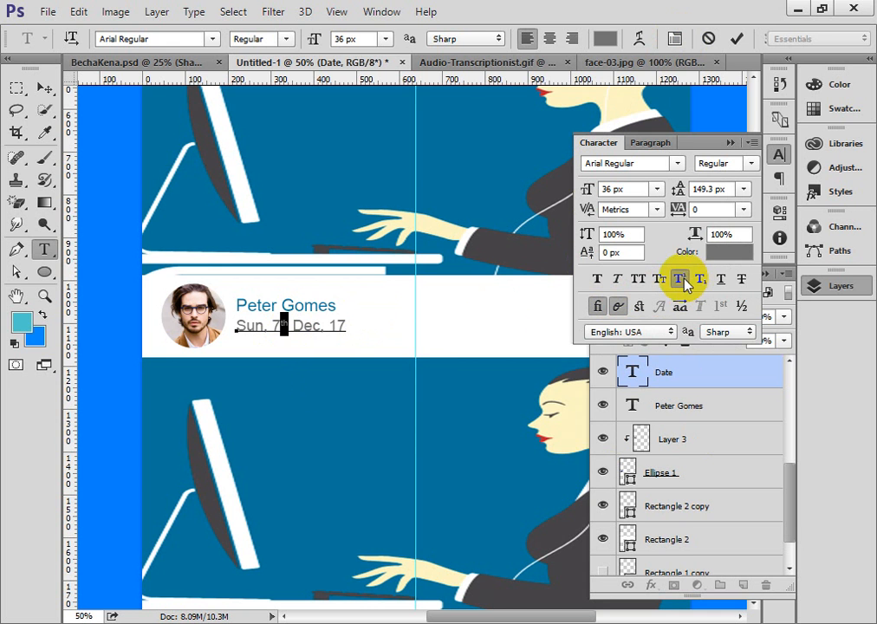
{"action": "left_click", "coordinate": [367, 330]}
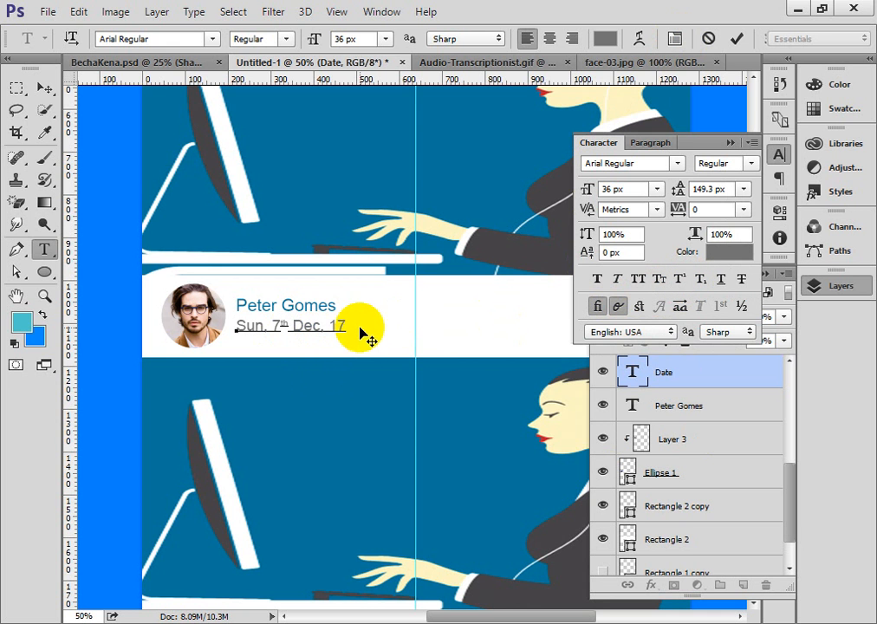
{"action": "left_click", "coordinate": [44, 87]}
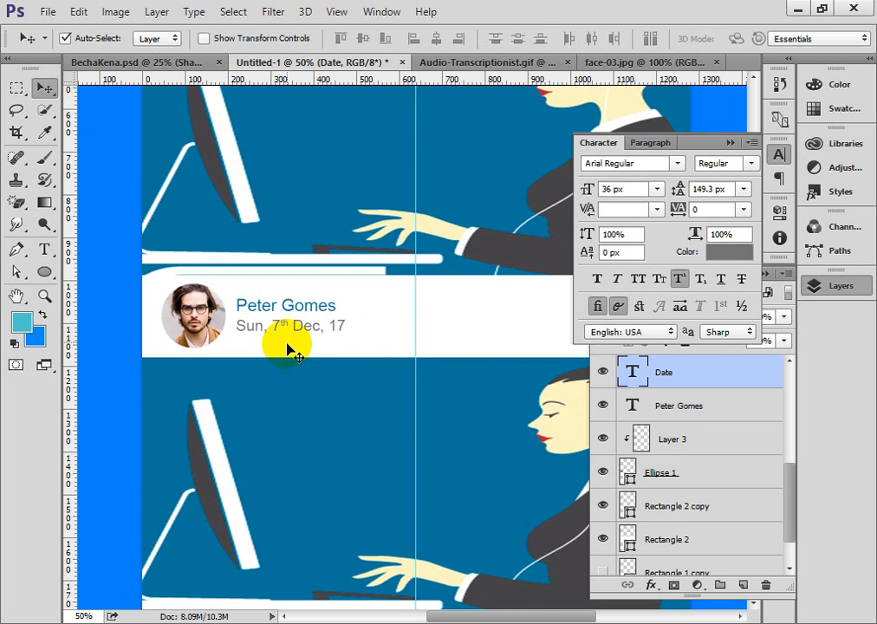
{"action": "left_click", "coordinate": [44, 250]}
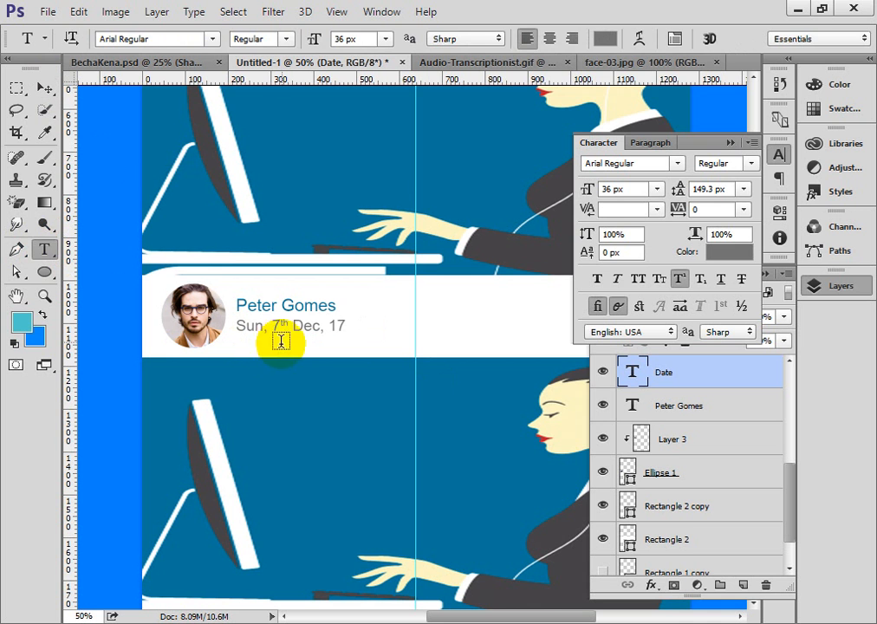
{"action": "left_click", "coordinate": [279, 334]}
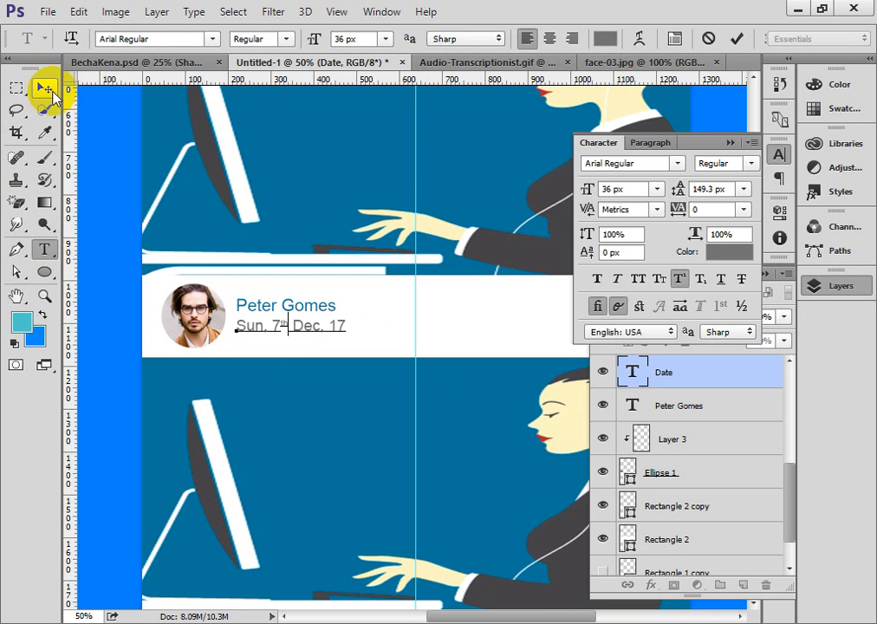
{"action": "left_click", "coordinate": [44, 87]}
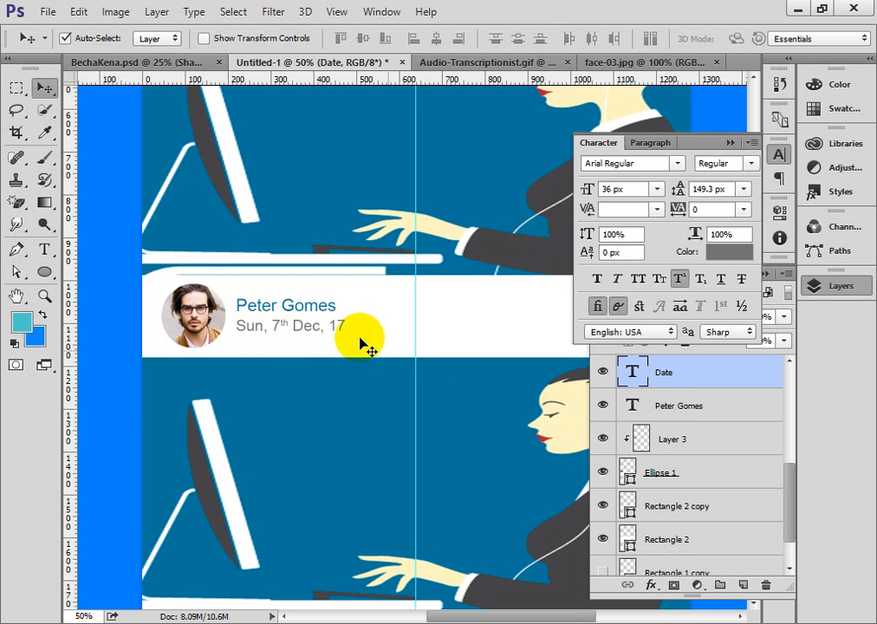
Reduce the whole date line's font size to 33 px and commit the text
{"action": "left_click", "coordinate": [632, 371]}
{"action": "double_click", "coordinate": [632, 371]}
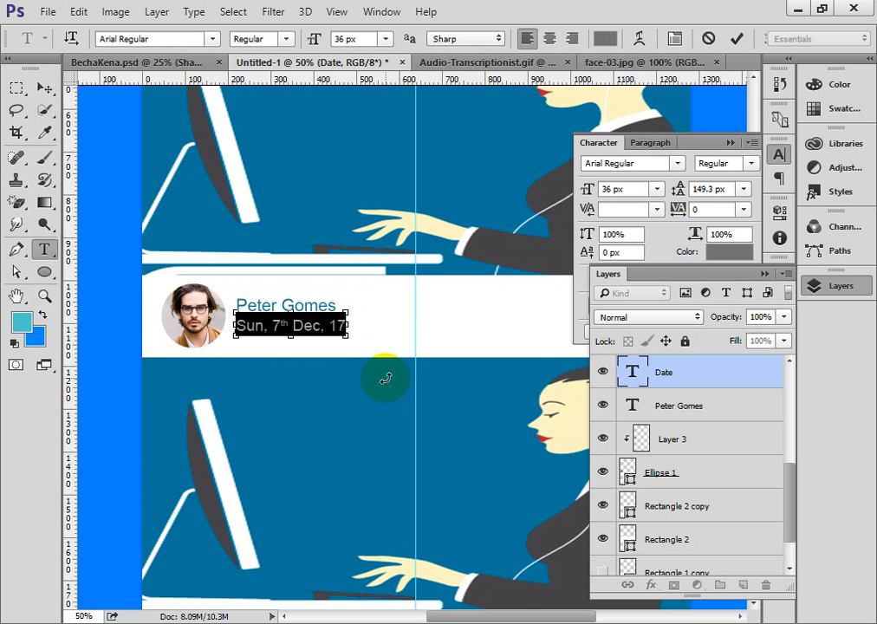
{"action": "key", "text": "ctrl+shift+comma"}
{"action": "key", "text": "ctrl+shift+comma"}
{"action": "key", "text": "ctrl+shift+comma"}
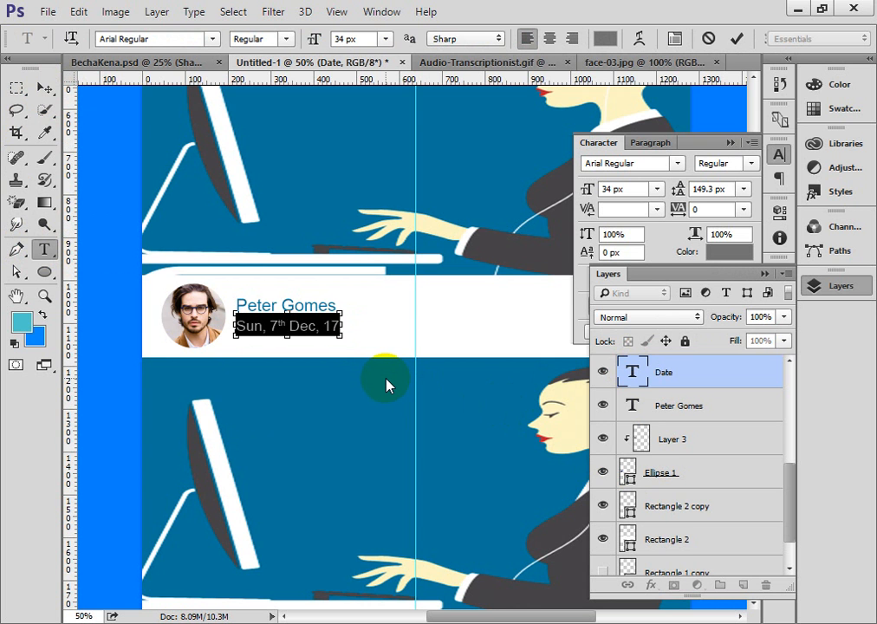
{"action": "left_click", "coordinate": [44, 88]}
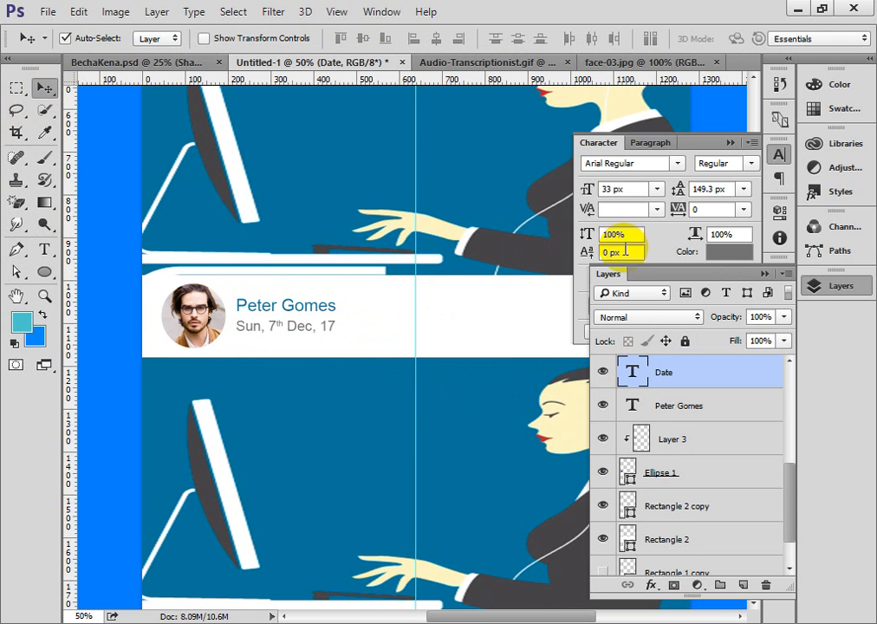
Select the white info band's shape layer, Rectangle 2
{"action": "left_click", "coordinate": [729, 143]}
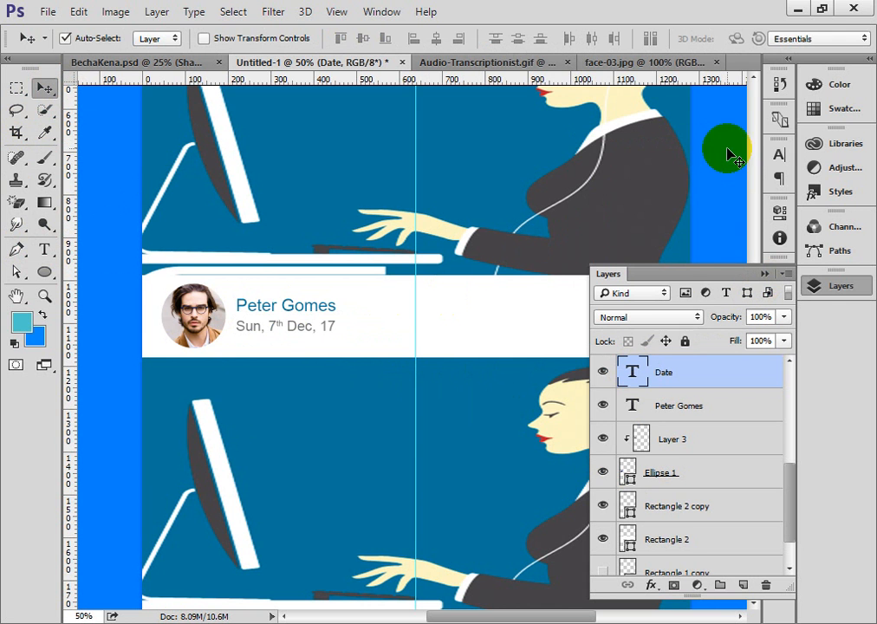
{"action": "left_click", "coordinate": [434, 330]}
{"action": "left_click", "coordinate": [764, 274]}
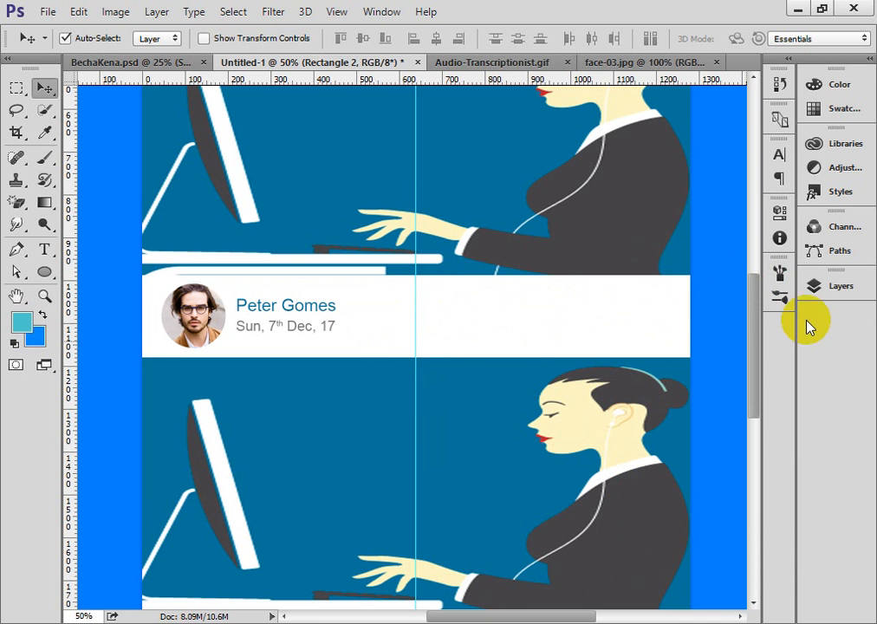
{"action": "left_click", "coordinate": [825, 287]}
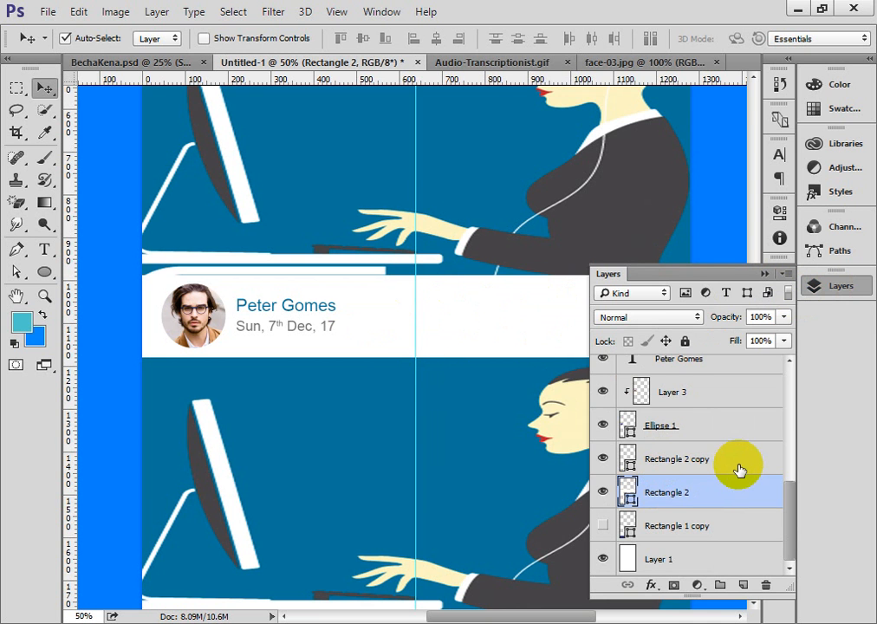
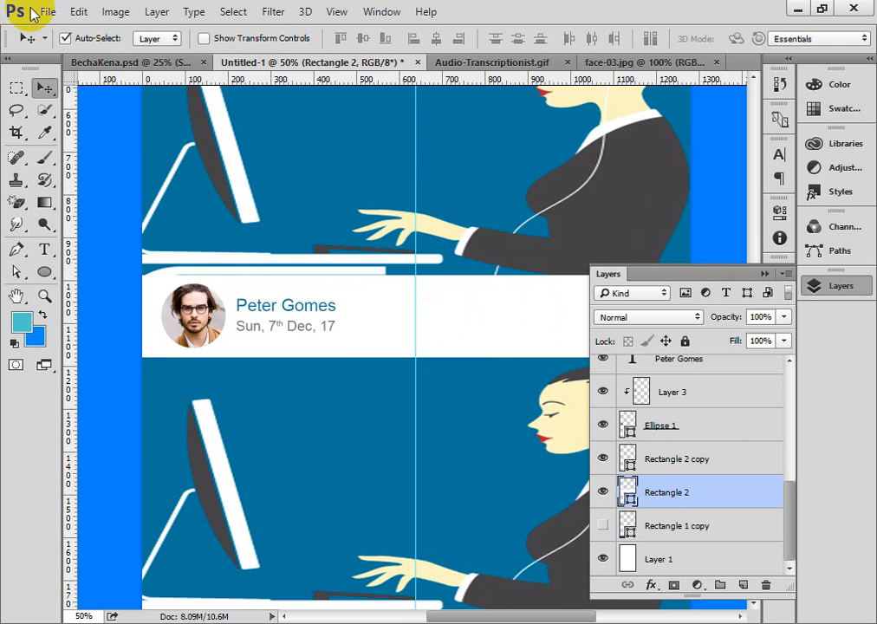
Open Twitter.png from the Icons folder inside Resources
{"action": "left_click", "coordinate": [48, 11]}
{"action": "left_click", "coordinate": [78, 80]}
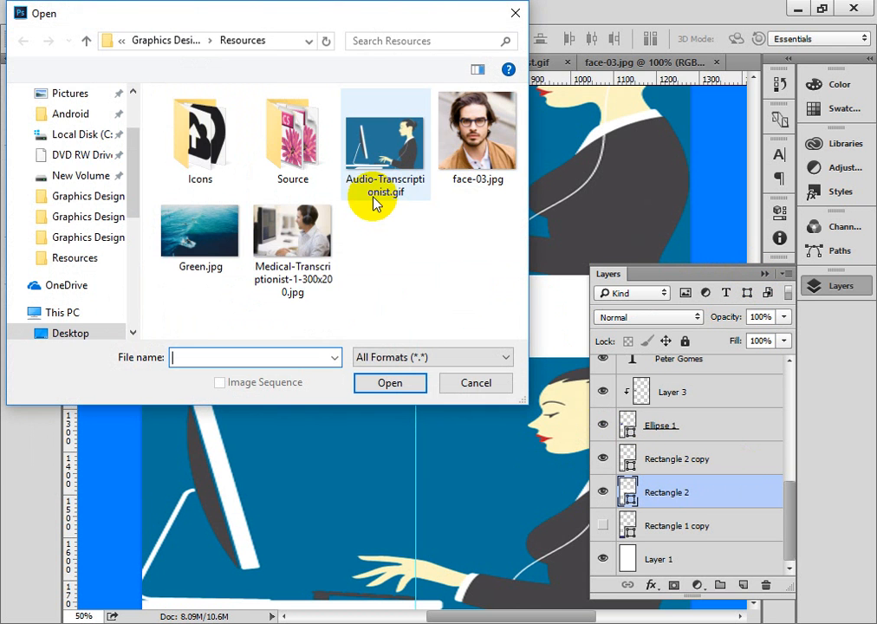
{"action": "double_click", "coordinate": [208, 147]}
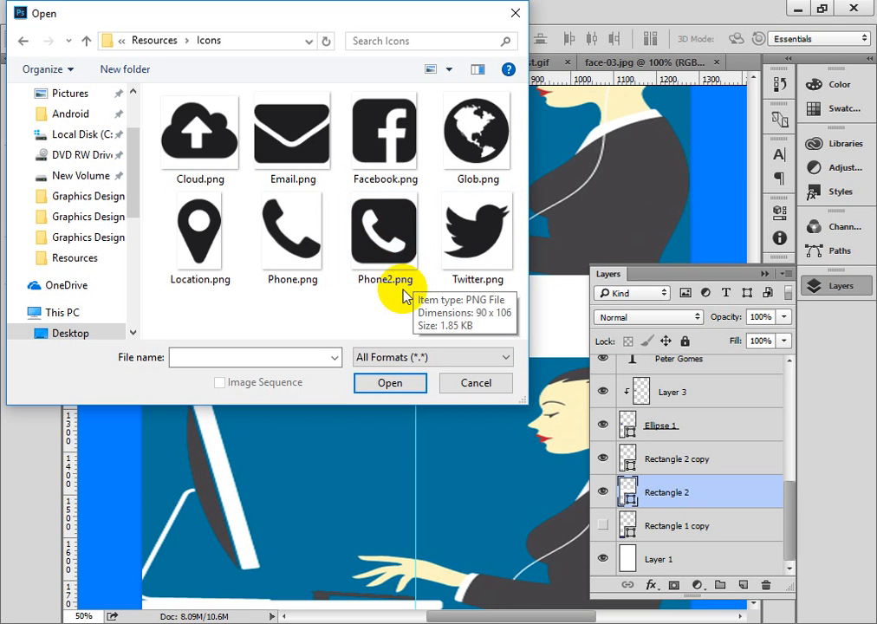
{"action": "left_click", "coordinate": [475, 230]}
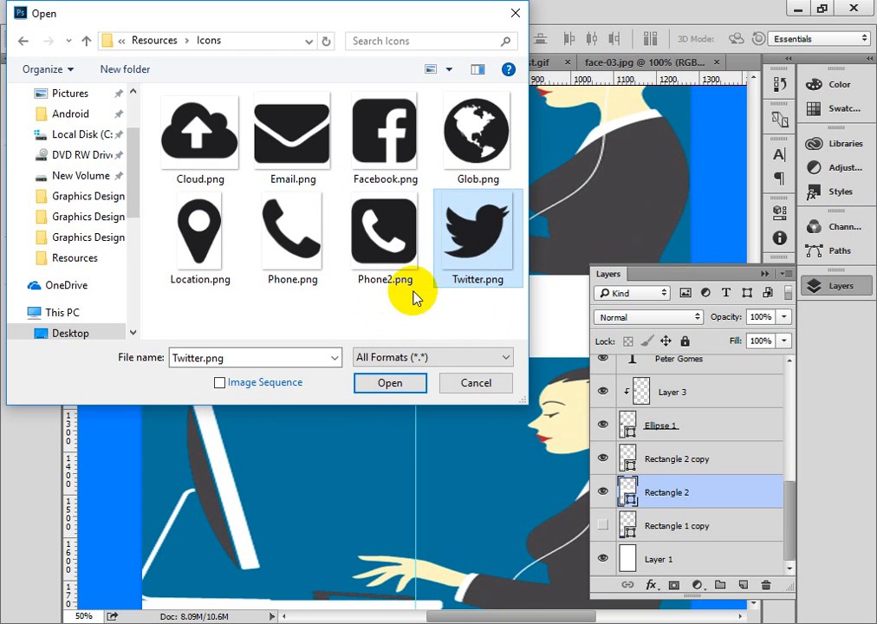
{"action": "left_click", "coordinate": [386, 382]}
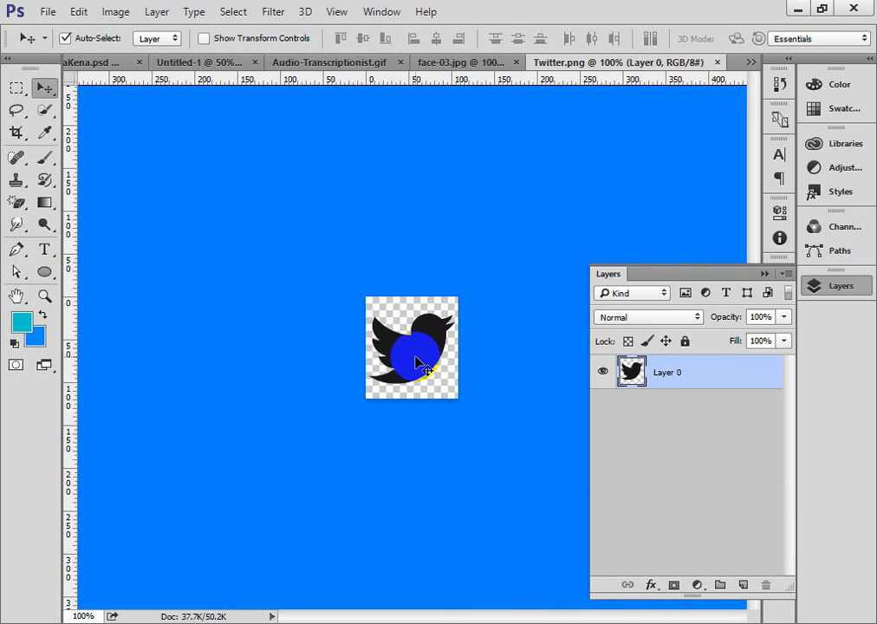
Bring the Twitter bird into the Untitled-1 white info band and scale it down to about 57%
{"action": "left_click_drag", "start_coordinate": [417, 358], "coordinate": [471, 330]}
{"action": "key", "text": "ctrl+t"}
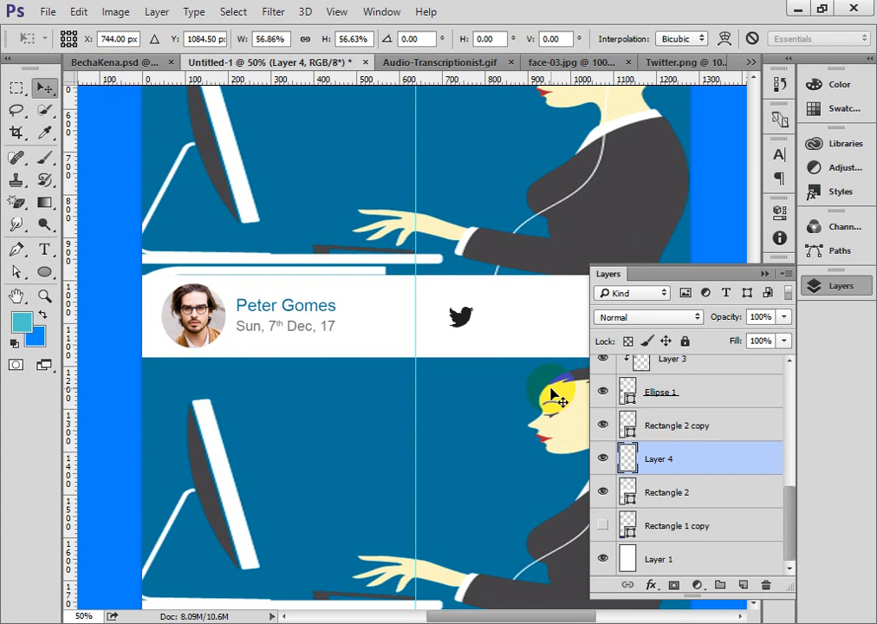
{"action": "key", "text": "Return"}
Open all eight icon PNG files from the Icons folder at once
{"action": "left_click", "coordinate": [43, 11]}
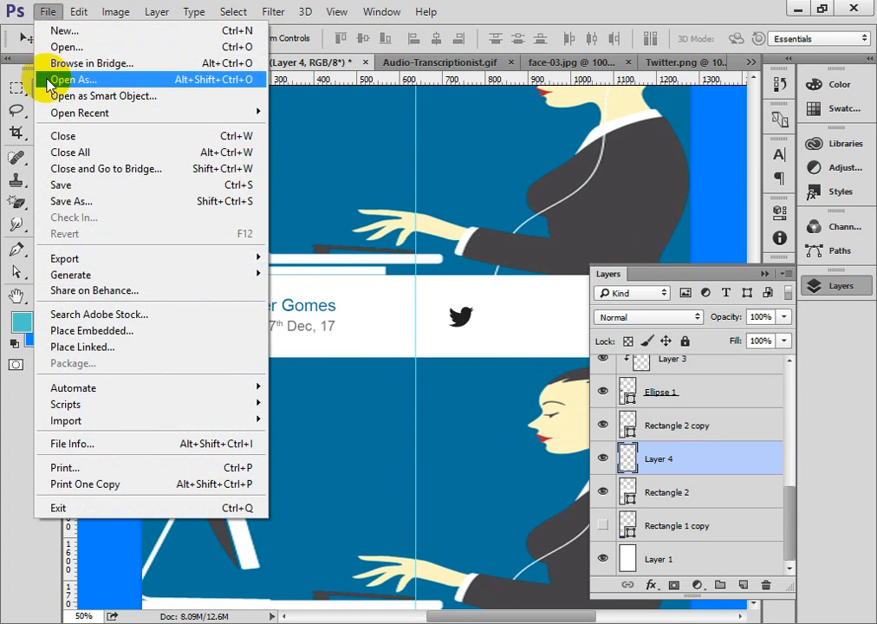
{"action": "left_click", "coordinate": [49, 45]}
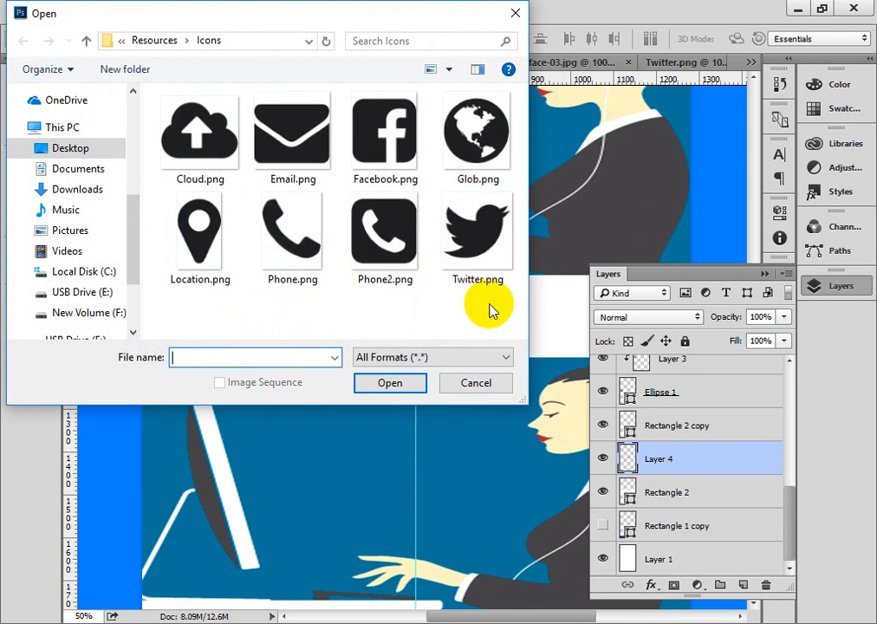
{"action": "left_click_drag", "start_coordinate": [476, 304], "coordinate": [195, 131]}
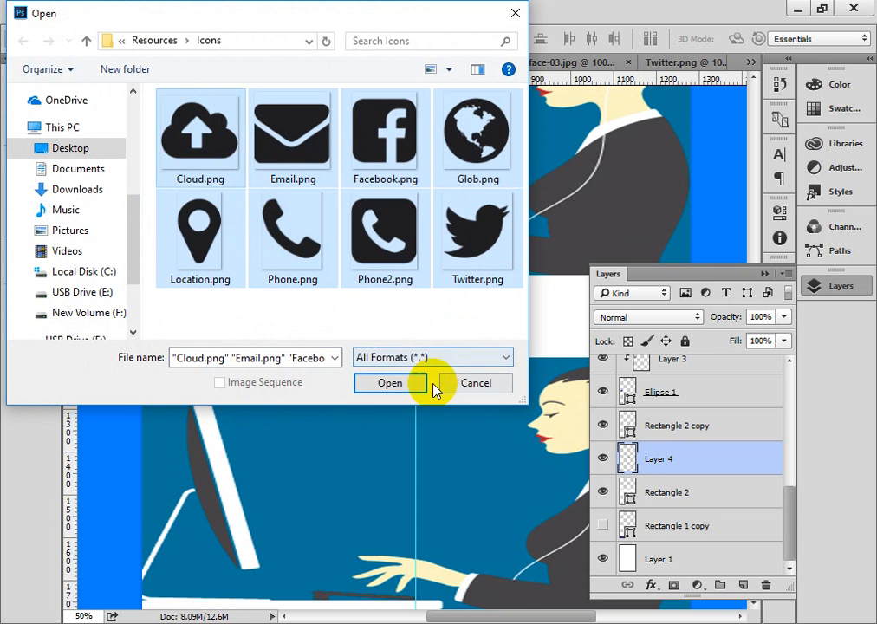
{"action": "left_click", "coordinate": [407, 385]}
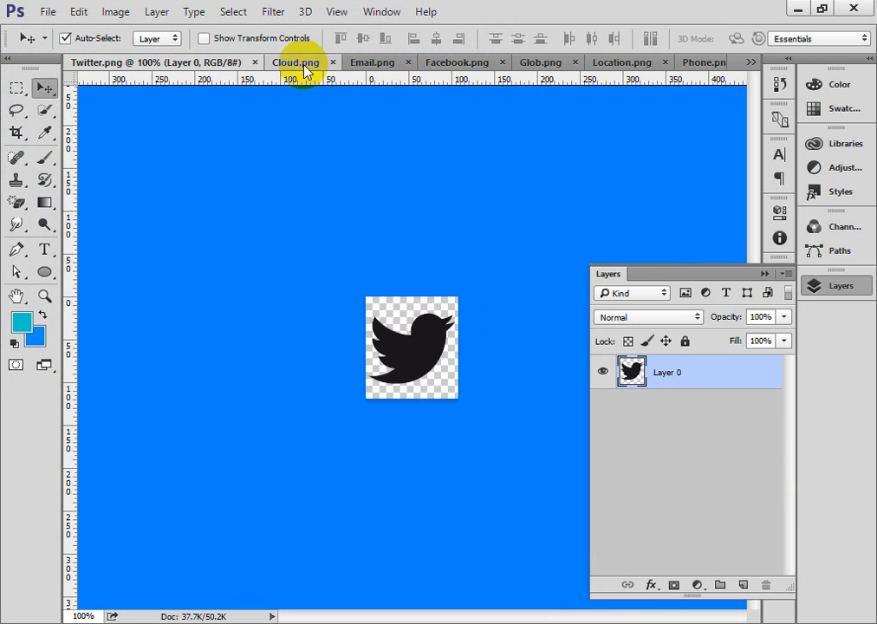
Select the entire canvas of Cloud.png and copy the cloud icon
{"action": "left_click", "coordinate": [305, 66]}
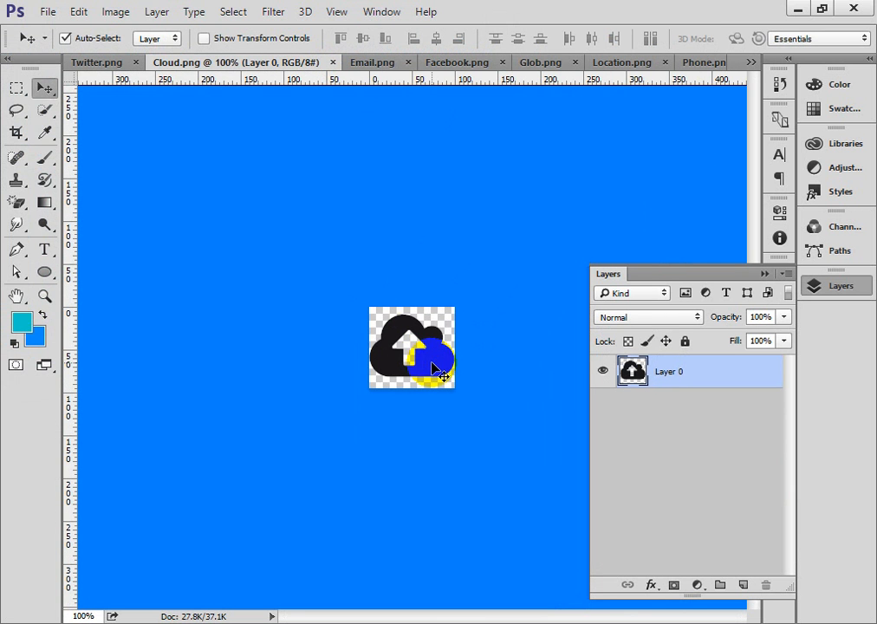
{"action": "mouse_move", "coordinate": [439, 371]}
{"action": "left_mouse_down"}
{"action": "mouse_move", "coordinate": [126, 104]}
{"action": "mouse_move", "coordinate": [423, 406]}
{"action": "mouse_move", "coordinate": [427, 303]}
{"action": "mouse_move", "coordinate": [438, 373]}
{"action": "left_mouse_up"}
{"action": "key", "text": "ctrl+a"}
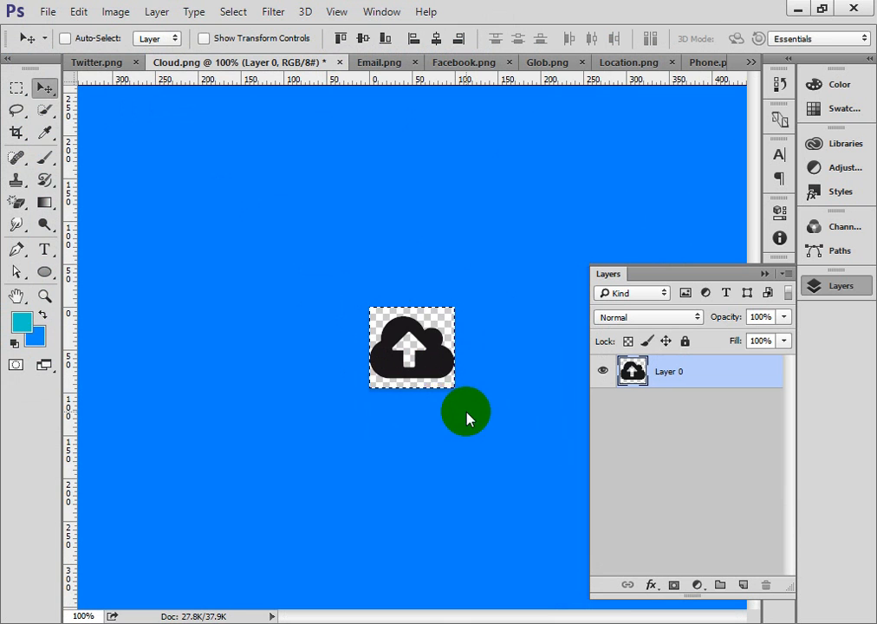
Look through the opened Twitter, Facebook, Location and Phone icon files, and return to the Untitled-1 document
{"action": "left_click", "coordinate": [87, 62]}
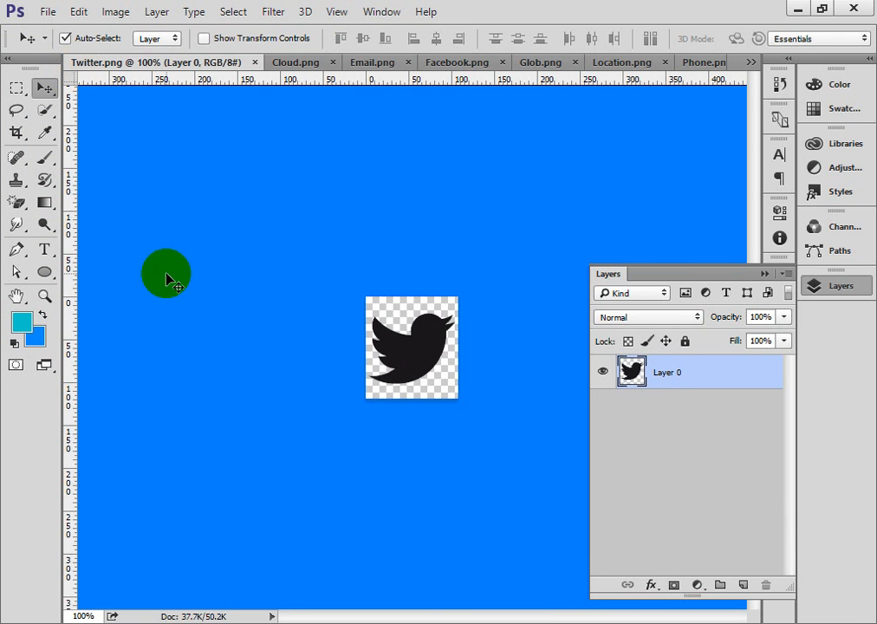
{"action": "left_click", "coordinate": [271, 616]}
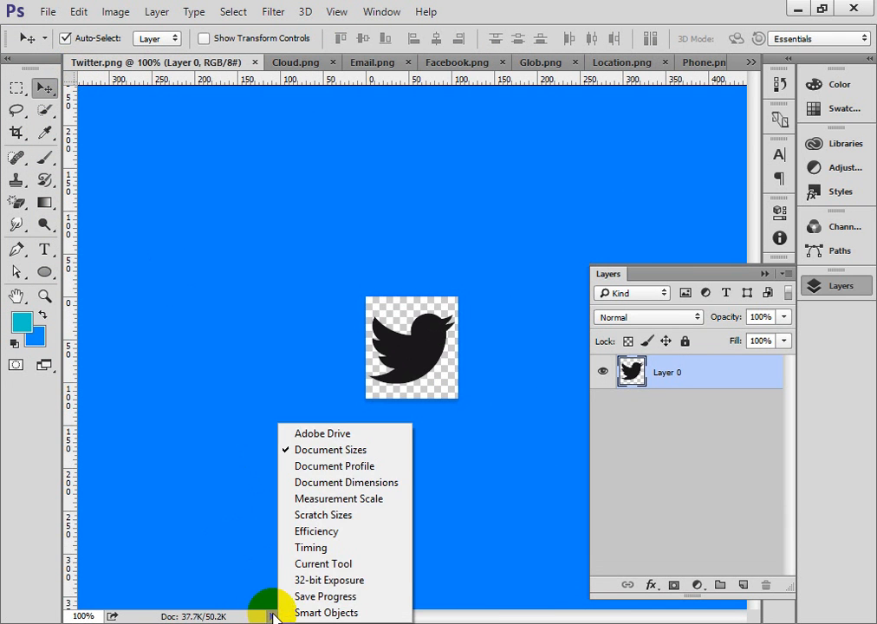
{"action": "left_click", "coordinate": [260, 242]}
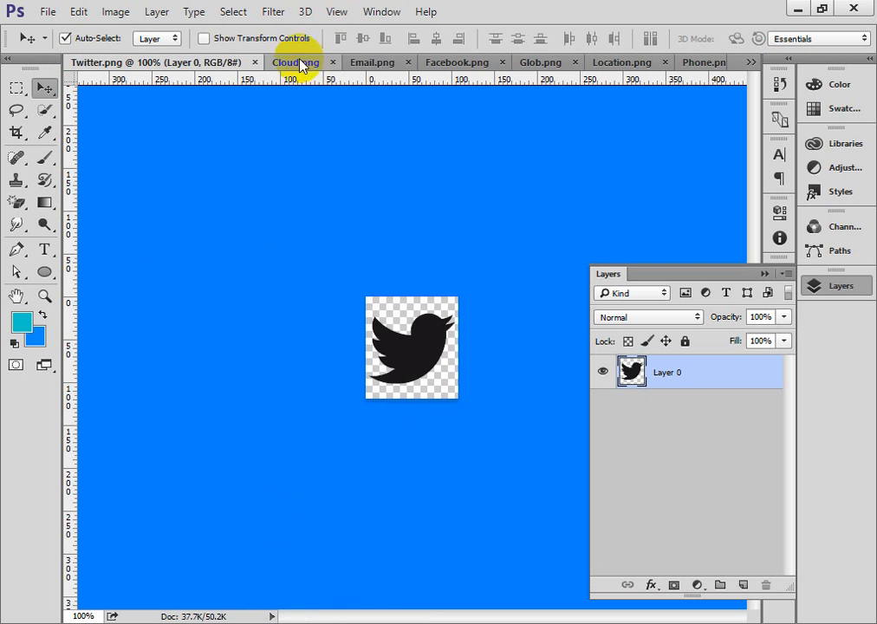
{"action": "left_click", "coordinate": [460, 66]}
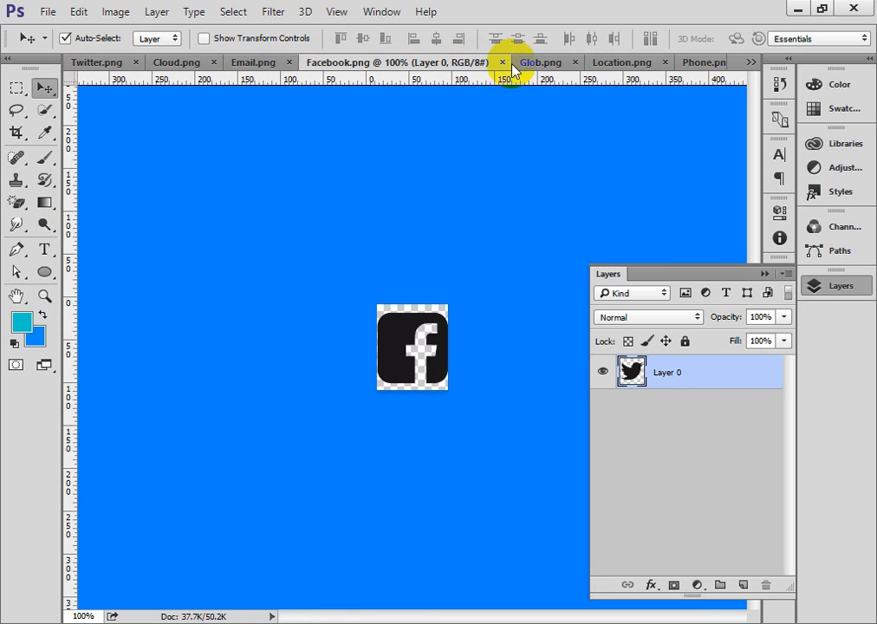
{"action": "left_click", "coordinate": [545, 67]}
{"action": "left_click", "coordinate": [616, 64]}
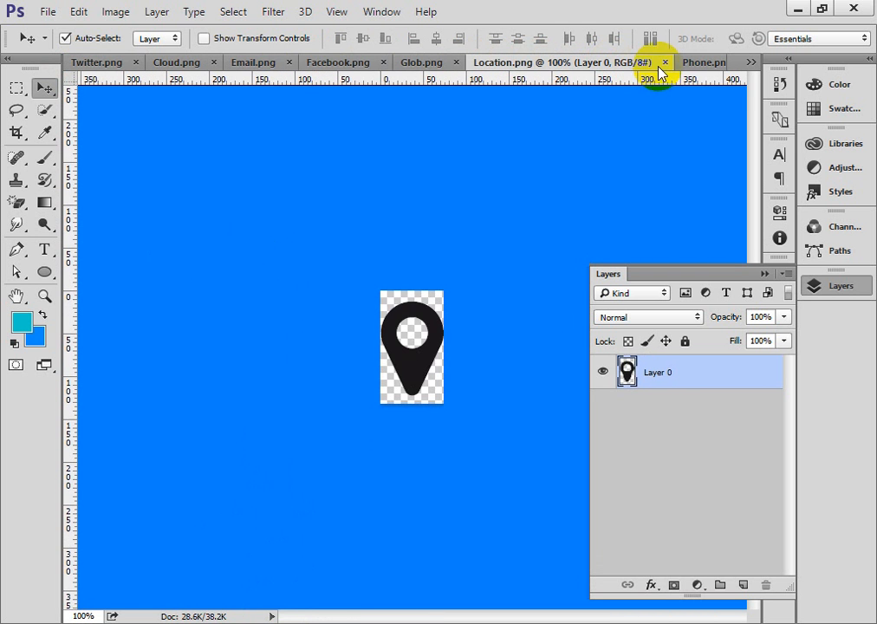
{"action": "left_click", "coordinate": [719, 64]}
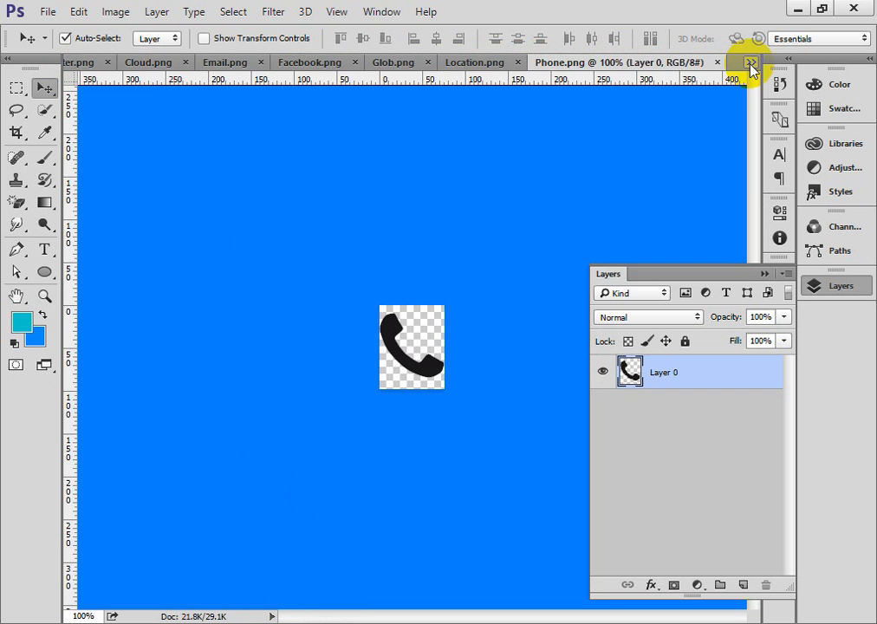
{"action": "left_click", "coordinate": [751, 67]}
{"action": "left_click", "coordinate": [677, 86]}
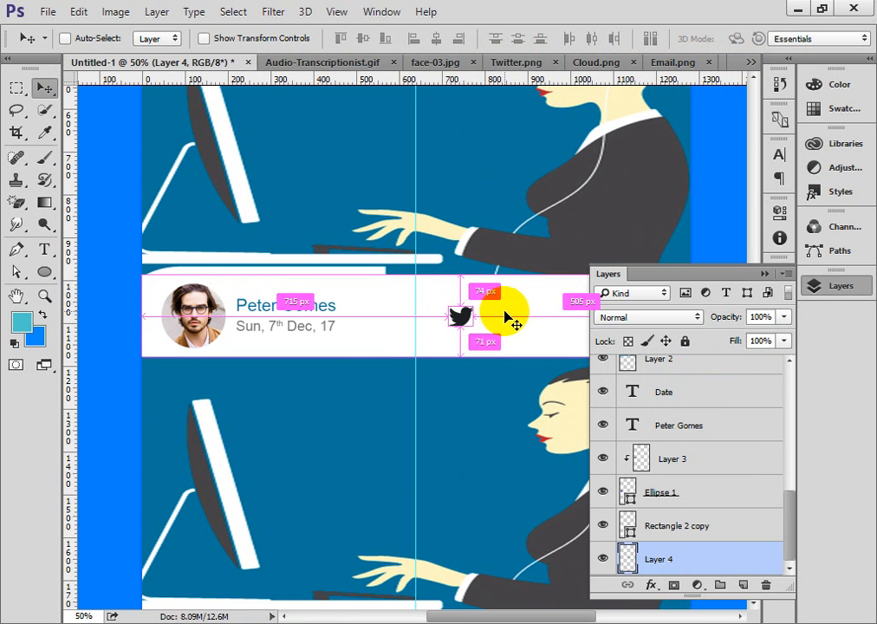
Paste the cloud icon into the white band, scale it down and place it to the right of the Twitter bird
{"action": "key", "text": "ctrl+v"}
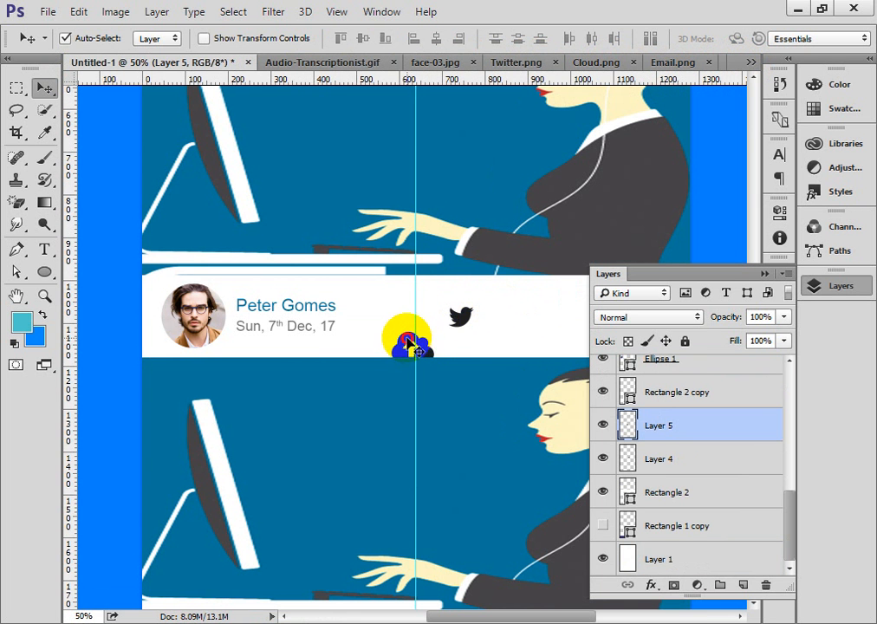
{"action": "left_click_drag", "start_coordinate": [409, 342], "coordinate": [513, 329]}
{"action": "key", "text": "ctrl+t"}
{"action": "key", "text": "Return"}
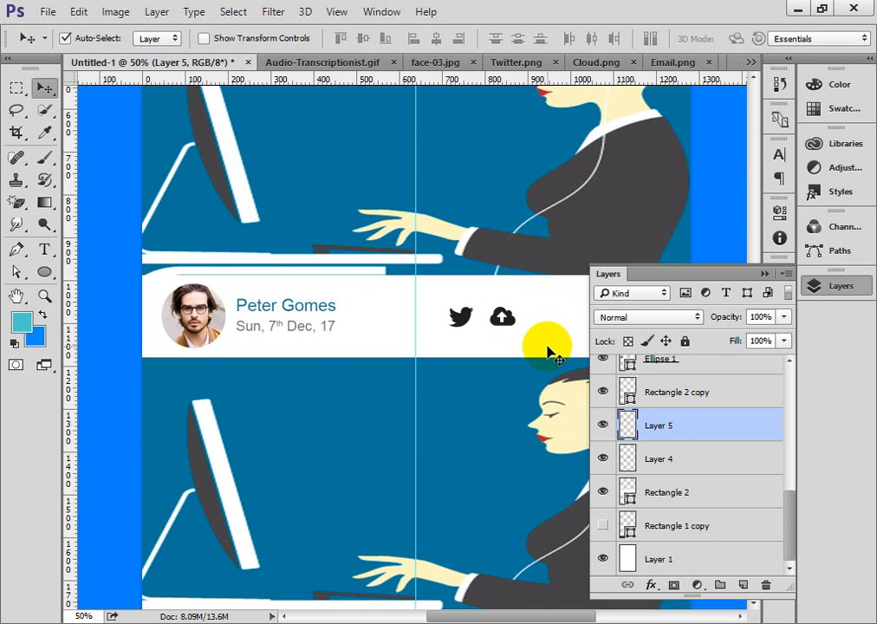
Close Cloud.png without saving and copy the entire Facebook icon from Facebook.png
{"action": "left_click", "coordinate": [632, 64]}
{"action": "left_click", "coordinate": [481, 238]}
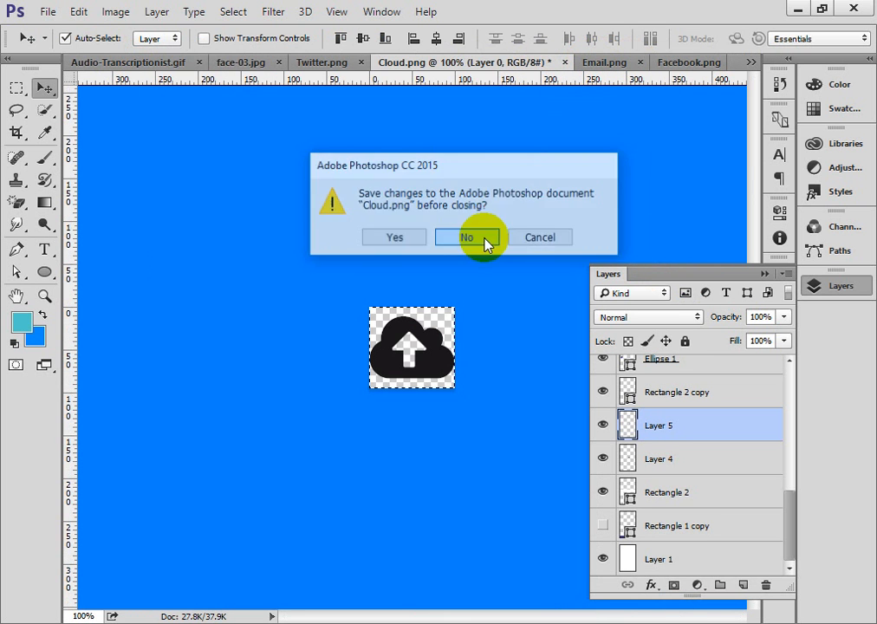
{"action": "left_click", "coordinate": [668, 64]}
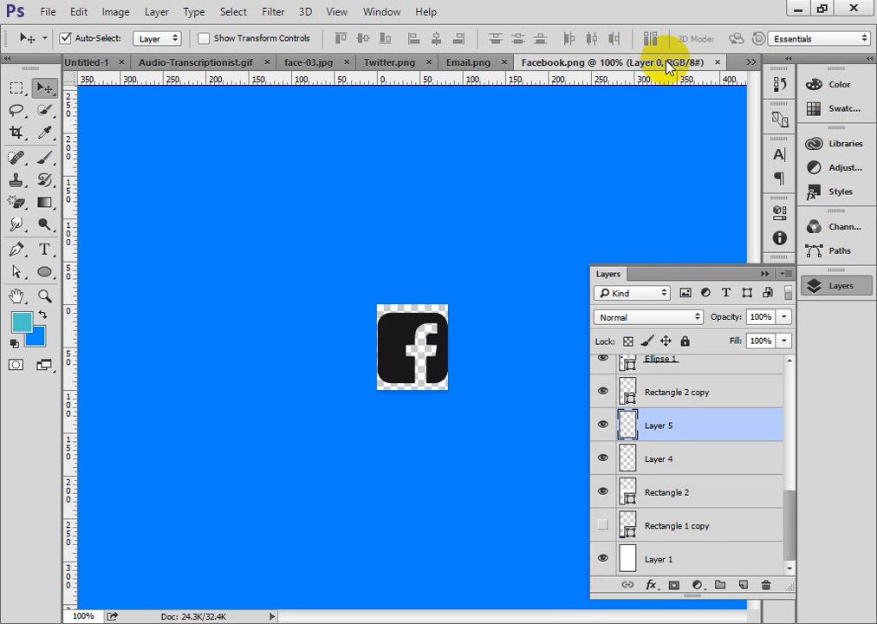
{"action": "key", "text": "ctrl+a"}
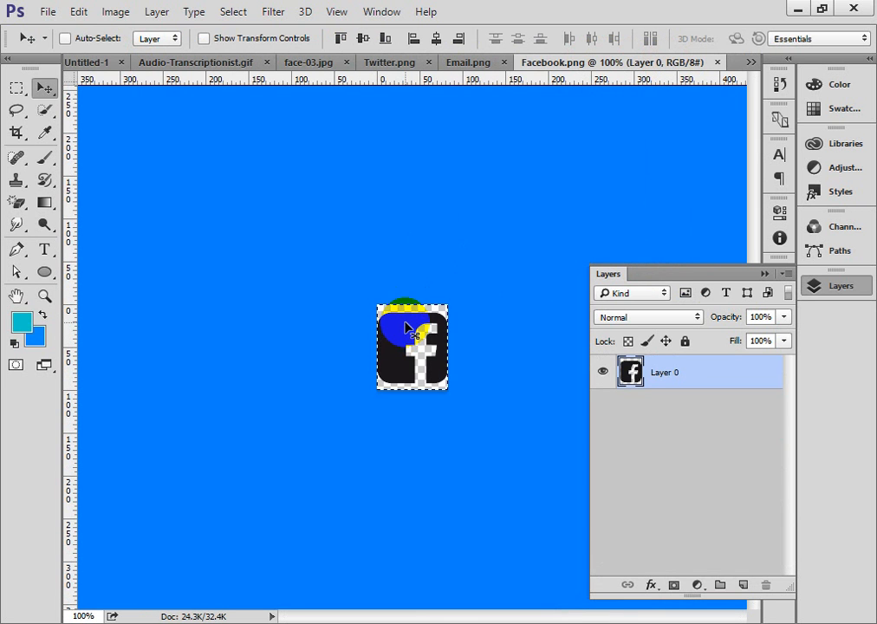
{"action": "key", "text": "ctrl+c"}
Paste the Facebook icon into Untitled-1, scale it down and place it to the left of the Twitter bird
{"action": "left_click", "coordinate": [85, 64]}
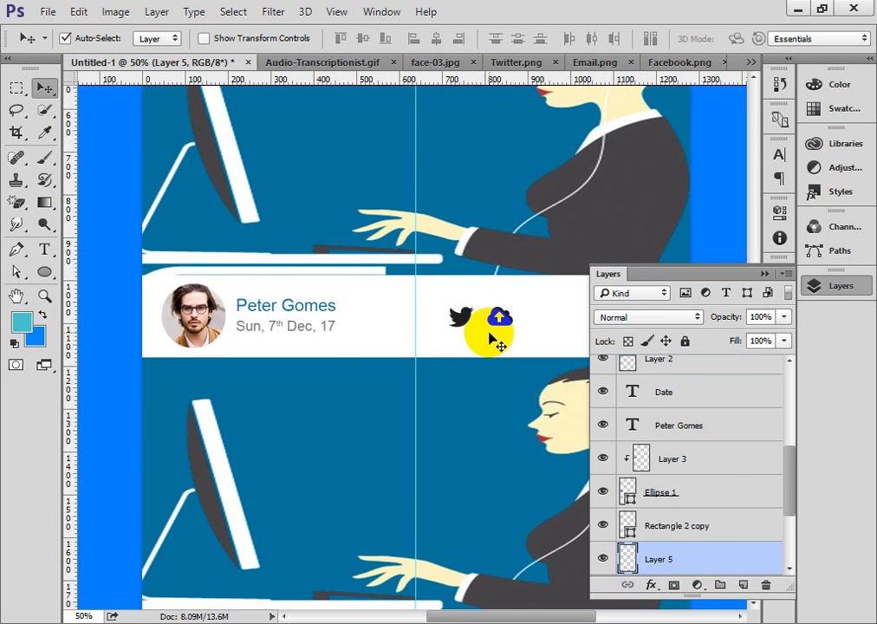
{"action": "key", "text": "ctrl+v"}
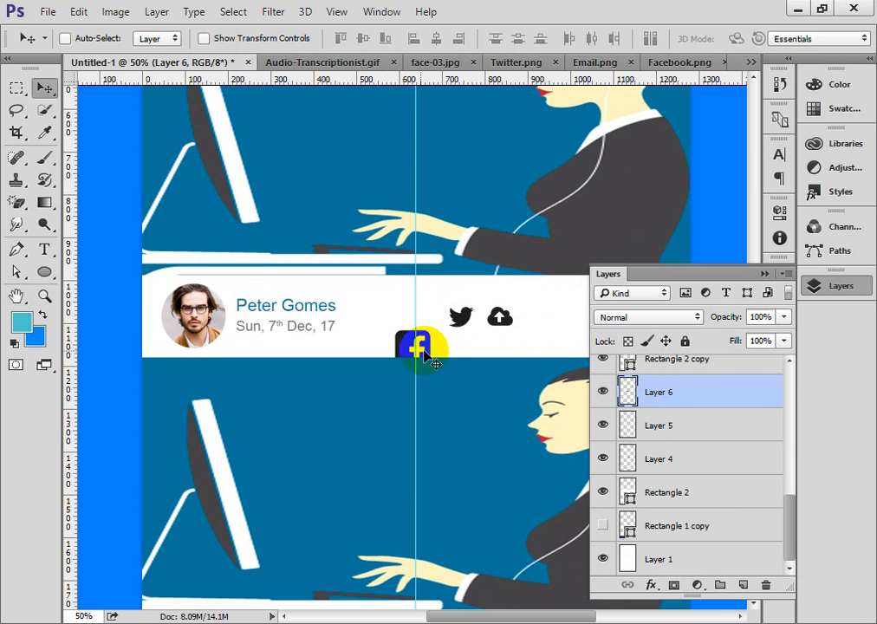
{"action": "key", "text": "ctrl+t"}
{"action": "left_click_drag", "start_coordinate": [424, 363], "coordinate": [429, 316]}
{"action": "key", "text": "Return"}
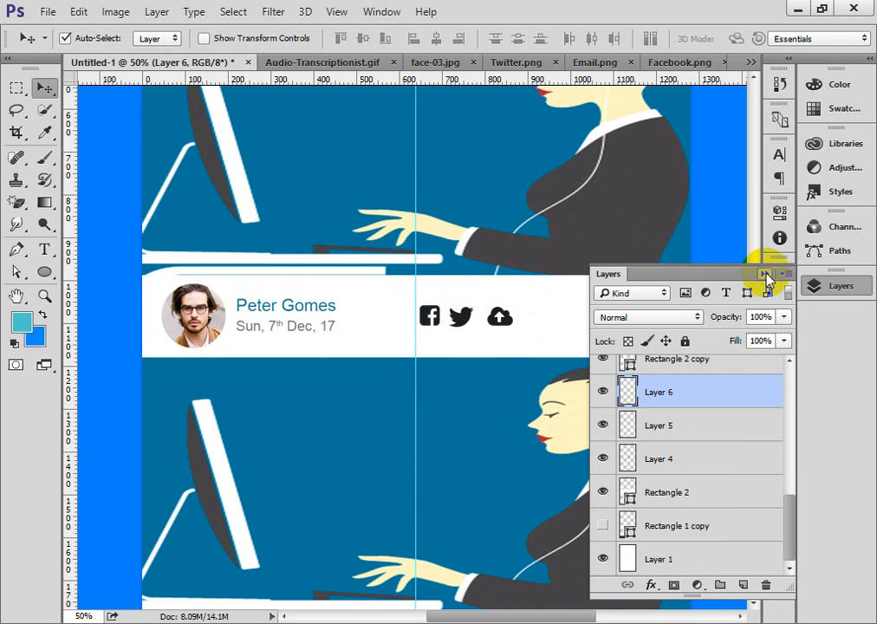
Move the cloud, Twitter and Facebook icons to the right end of the white info band, keeping Facebook, Twitter, cloud order
{"action": "left_click", "coordinate": [764, 274]}
{"action": "left_click_drag", "start_coordinate": [507, 321], "coordinate": [662, 315]}
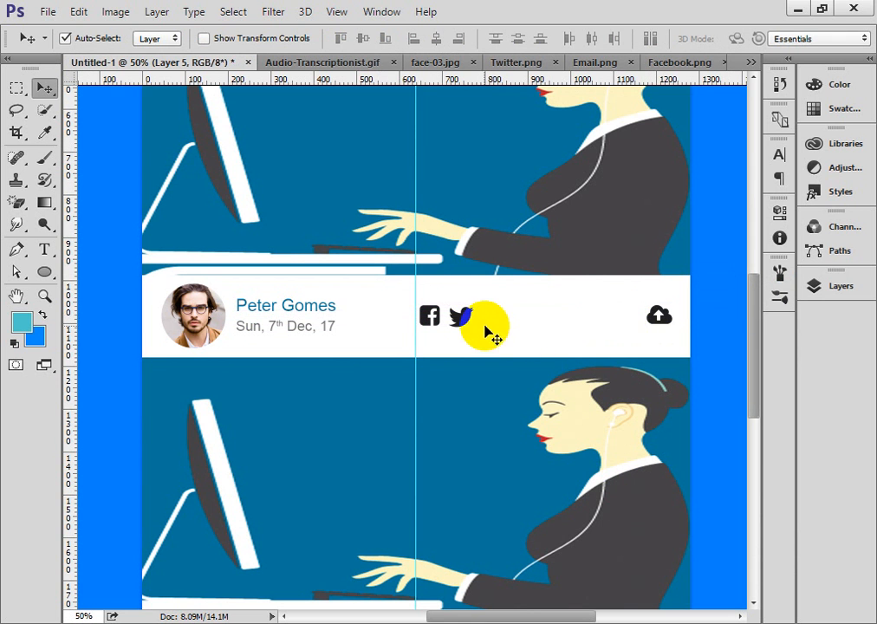
{"action": "left_click_drag", "start_coordinate": [465, 321], "coordinate": [623, 321]}
{"action": "left_click_drag", "start_coordinate": [431, 317], "coordinate": [585, 319]}
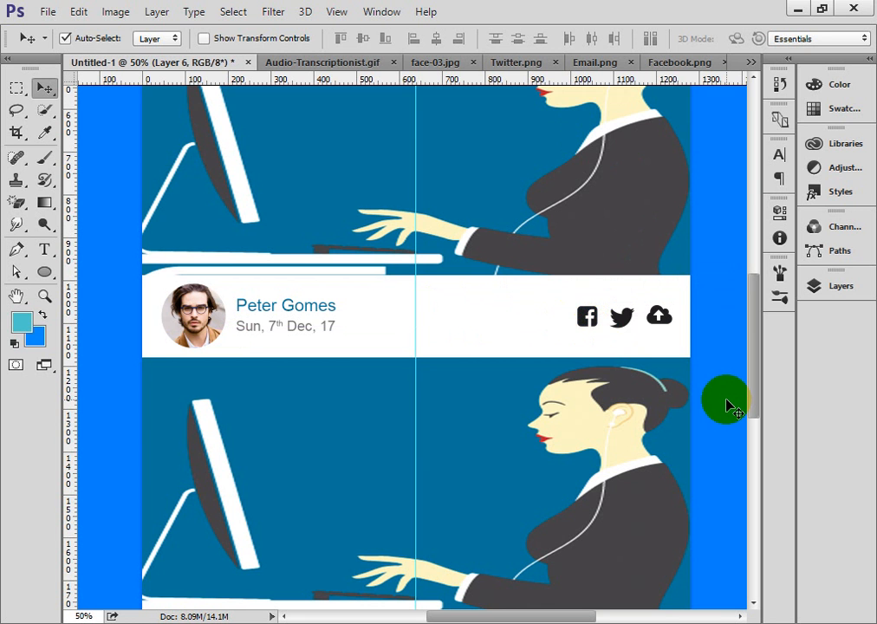
Select the Facebook icon's layer, Layer 6, and toggle its visibility off and on to identify it
{"action": "left_click", "coordinate": [636, 322]}
{"action": "left_click", "coordinate": [586, 318]}
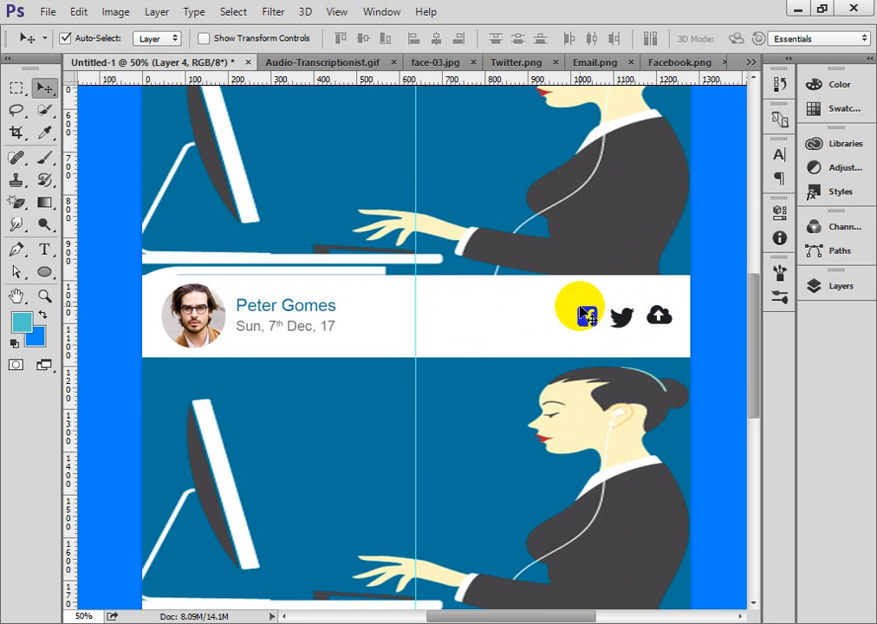
{"action": "left_click", "coordinate": [816, 287]}
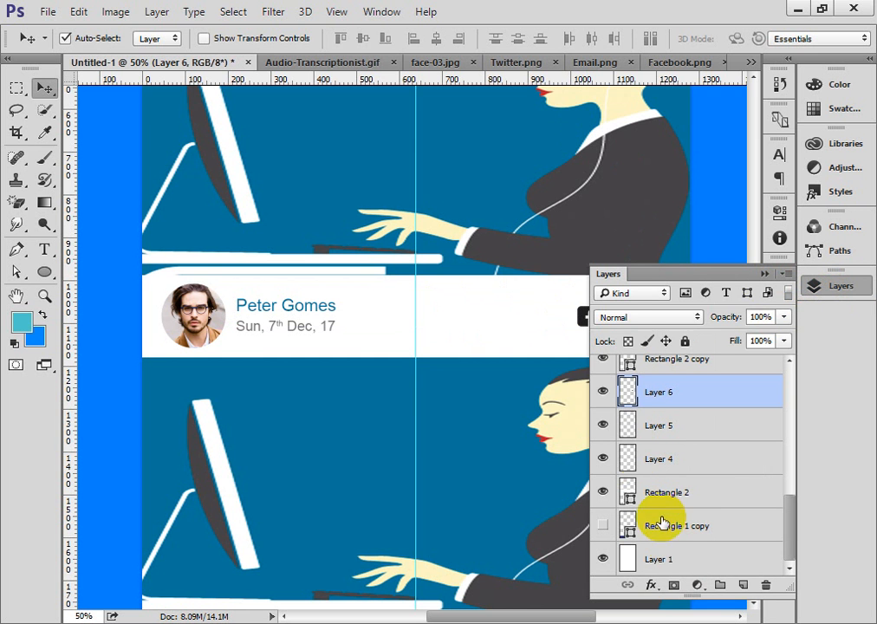
{"action": "left_click", "coordinate": [605, 394]}
{"action": "left_click", "coordinate": [604, 393]}
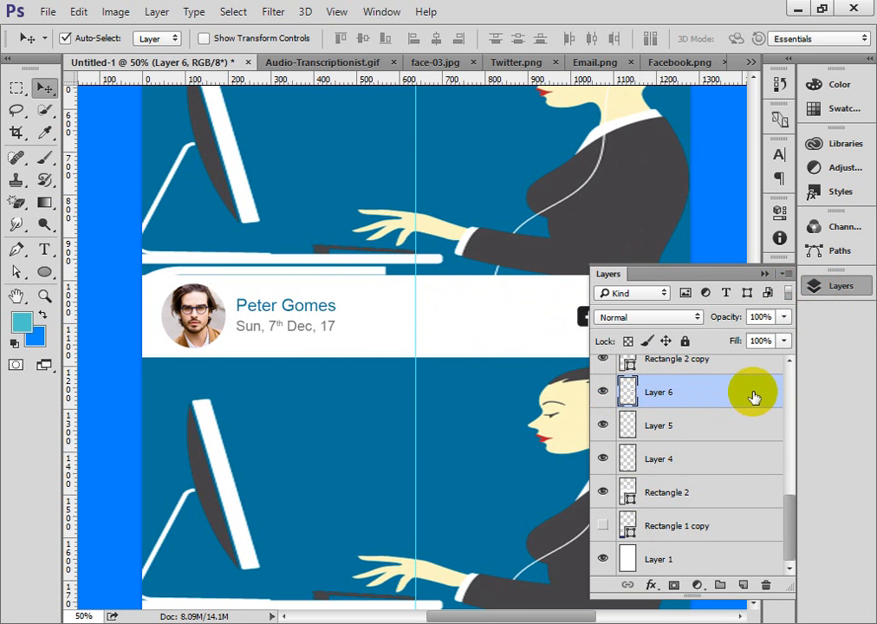
Apply a dark blue #040479 Color Overlay to the Facebook icon's layer, Layer 6
{"action": "double_click", "coordinate": [744, 400]}
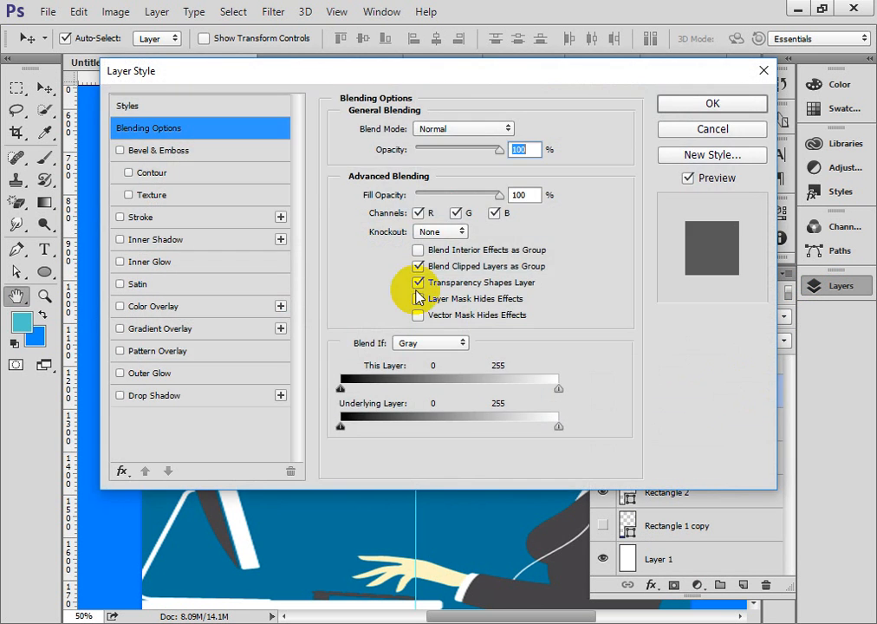
{"action": "left_click", "coordinate": [121, 307]}
{"action": "left_click_drag", "start_coordinate": [346, 69], "coordinate": [656, 172]}
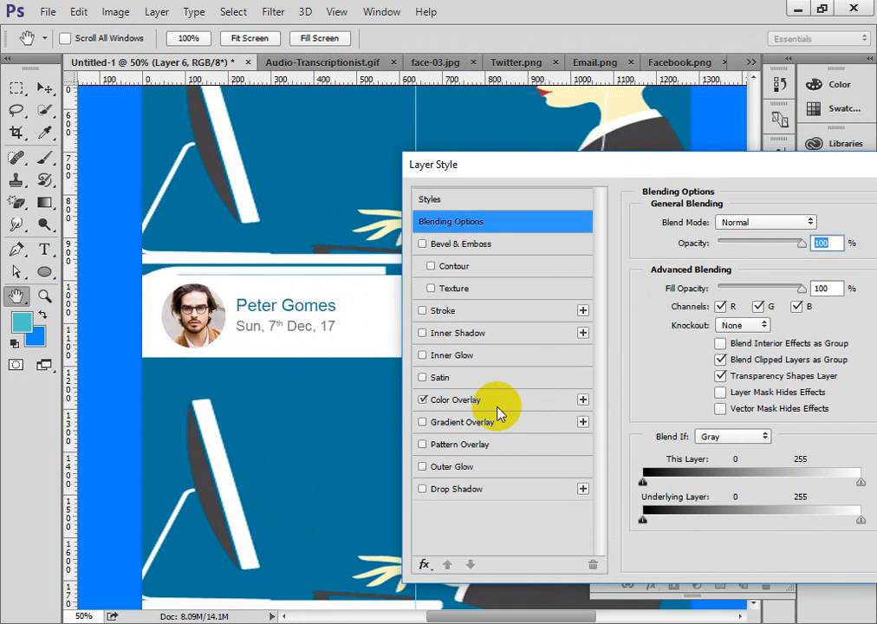
{"action": "left_click", "coordinate": [498, 403]}
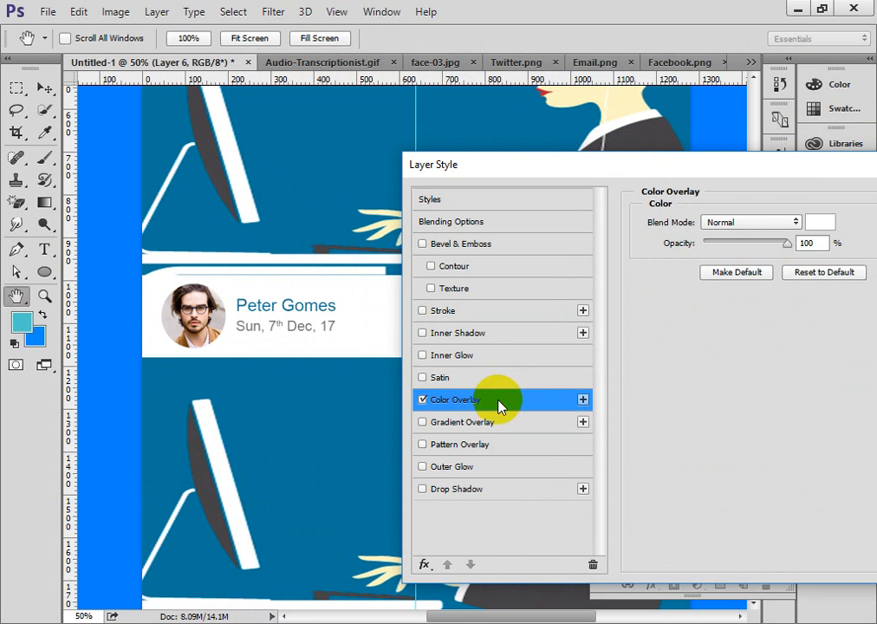
{"action": "left_click", "coordinate": [828, 222]}
{"action": "mouse_move", "coordinate": [484, 326]}
{"action": "left_mouse_down"}
{"action": "mouse_move", "coordinate": [569, 214]}
{"action": "mouse_move", "coordinate": [577, 287]}
{"action": "mouse_move", "coordinate": [536, 325]}
{"action": "mouse_move", "coordinate": [554, 329]}
{"action": "left_mouse_up"}
{"action": "left_click", "coordinate": [731, 209]}
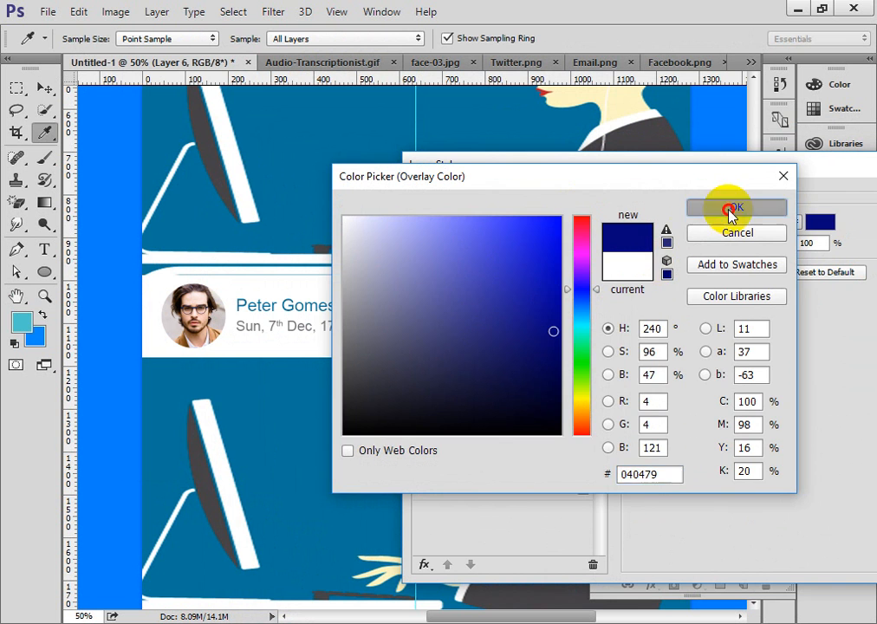
{"action": "left_click_drag", "start_coordinate": [748, 180], "coordinate": [583, 169]}
{"action": "left_click", "coordinate": [824, 196]}
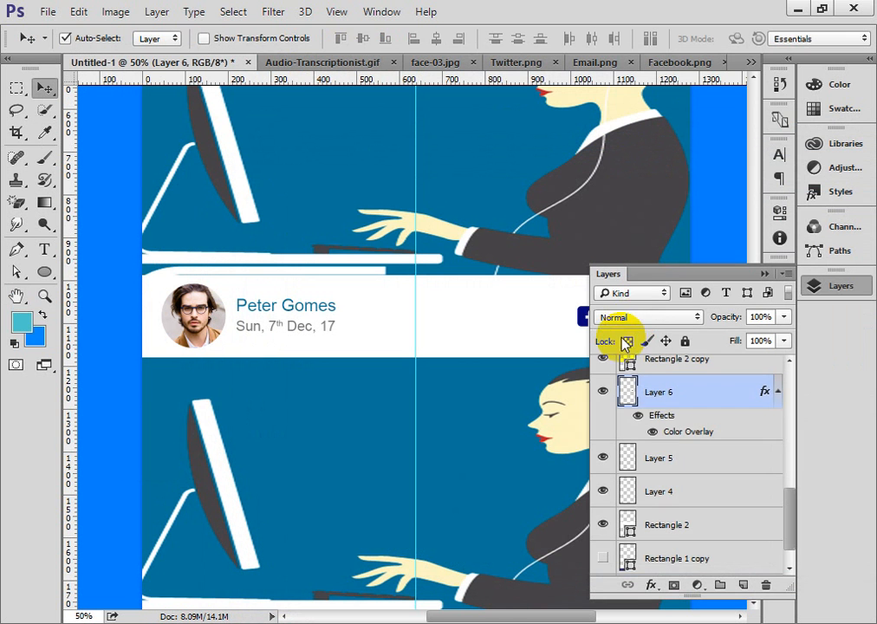
{"action": "left_click", "coordinate": [506, 347]}
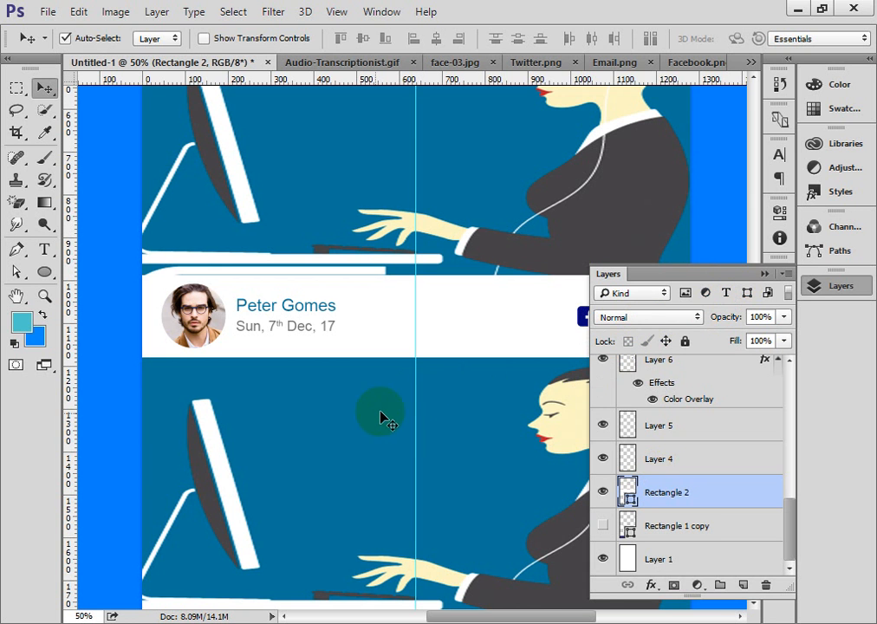
{"action": "left_click", "coordinate": [765, 275]}
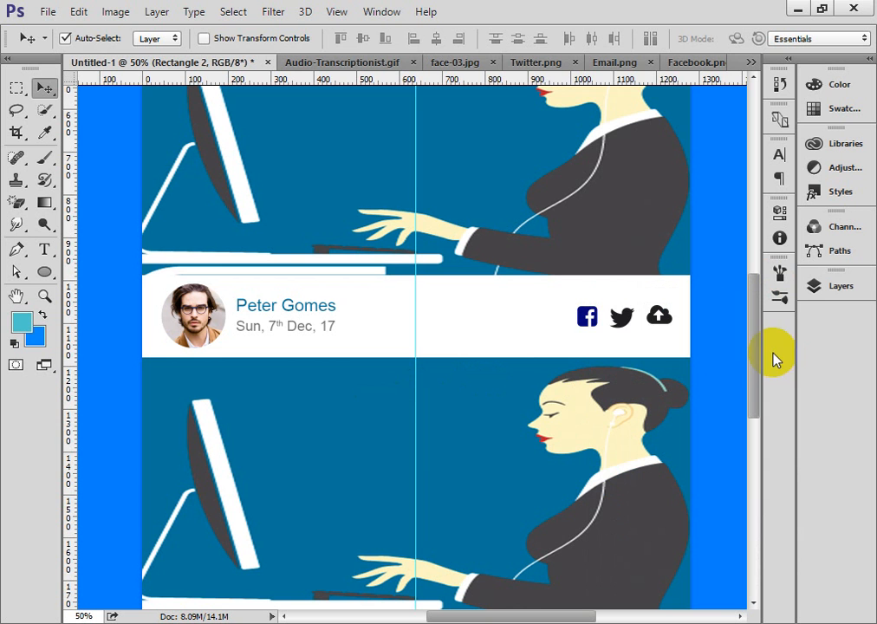
Select the Twitter bird's layer, Layer 4, and toggle its visibility off and on to identify it
{"action": "left_click", "coordinate": [630, 328]}
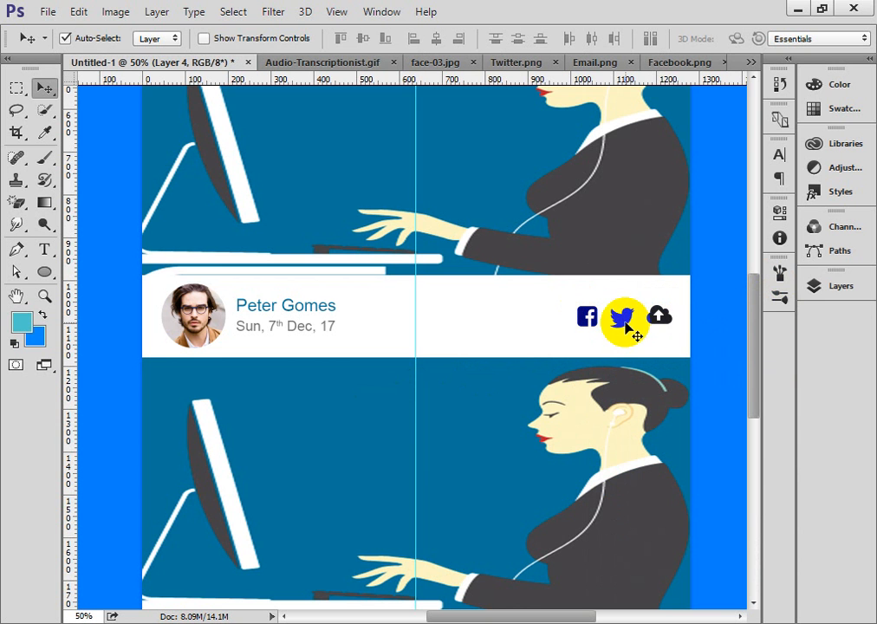
{"action": "left_click", "coordinate": [828, 294]}
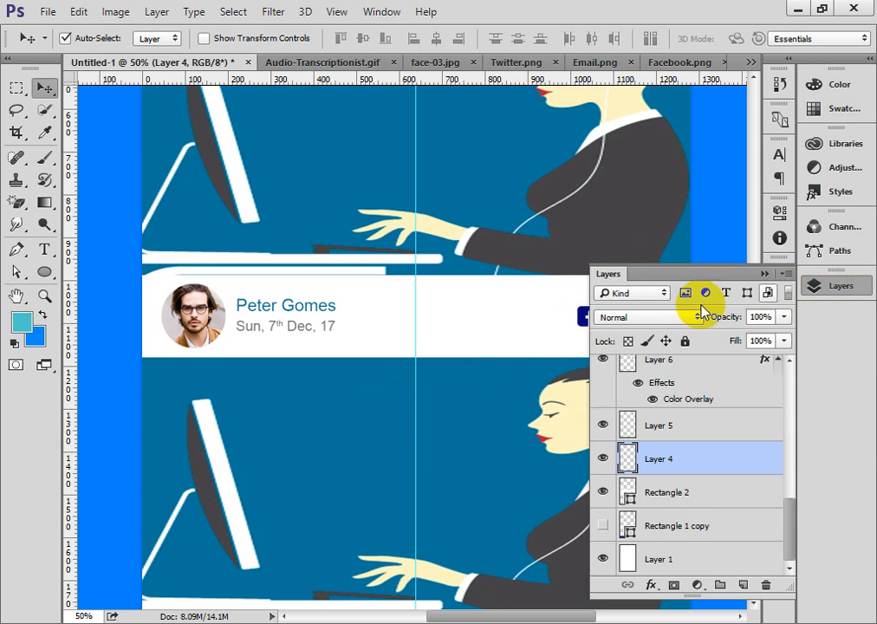
{"action": "left_click", "coordinate": [602, 459]}
{"action": "left_click", "coordinate": [603, 459]}
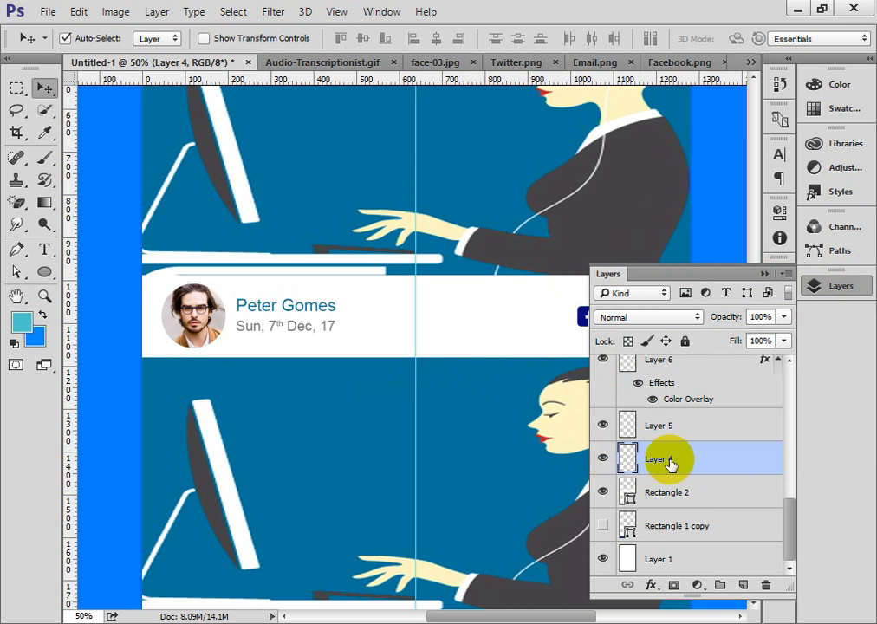
Apply a light blue #00b4ff Color Overlay to the Twitter bird's layer, Layer 4
{"action": "left_click", "coordinate": [732, 462]}
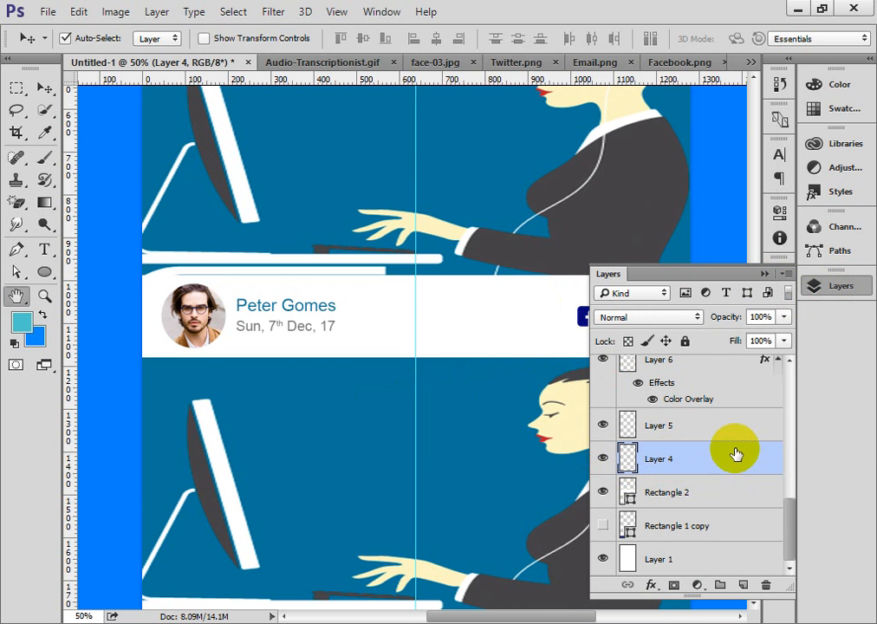
{"action": "double_click", "coordinate": [733, 459]}
{"action": "left_click", "coordinate": [148, 308]}
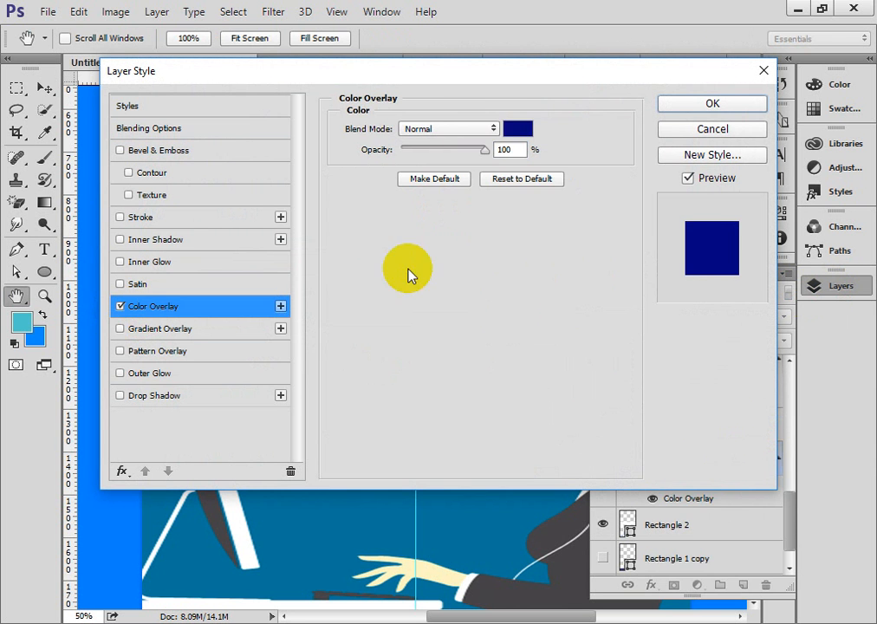
{"action": "left_click", "coordinate": [519, 130]}
{"action": "left_click_drag", "start_coordinate": [538, 184], "coordinate": [559, 176]}
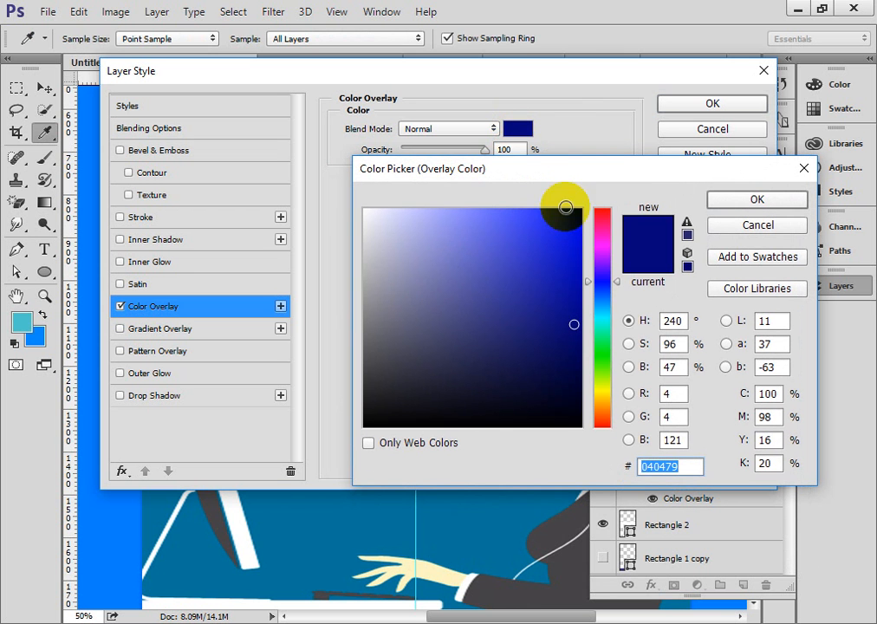
{"action": "left_click", "coordinate": [604, 315]}
{"action": "mouse_move", "coordinate": [604, 317]}
{"action": "left_mouse_down"}
{"action": "mouse_move", "coordinate": [598, 407]}
{"action": "mouse_move", "coordinate": [591, 292]}
{"action": "mouse_move", "coordinate": [593, 307]}
{"action": "left_mouse_up"}
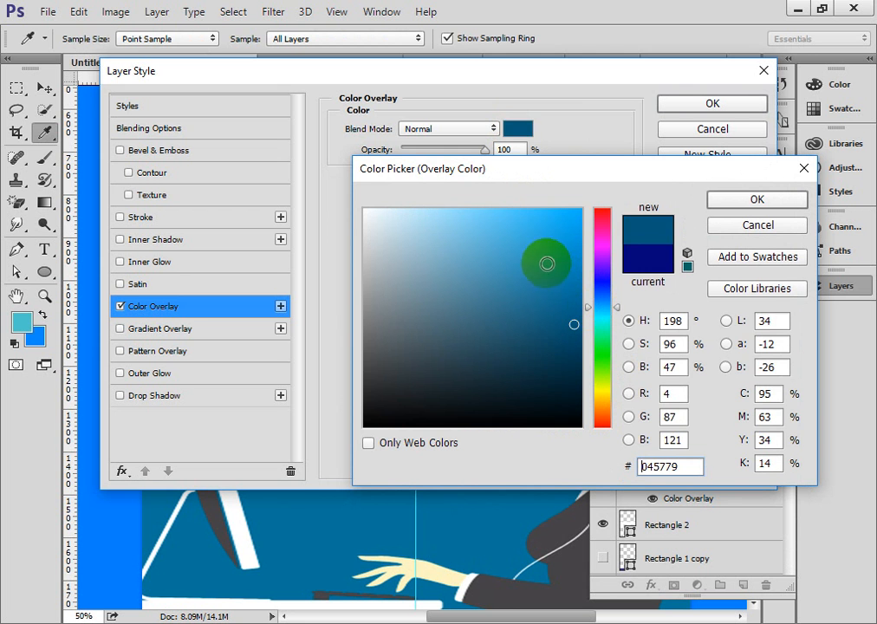
{"action": "left_click_drag", "start_coordinate": [547, 264], "coordinate": [586, 204]}
{"action": "left_click", "coordinate": [750, 203]}
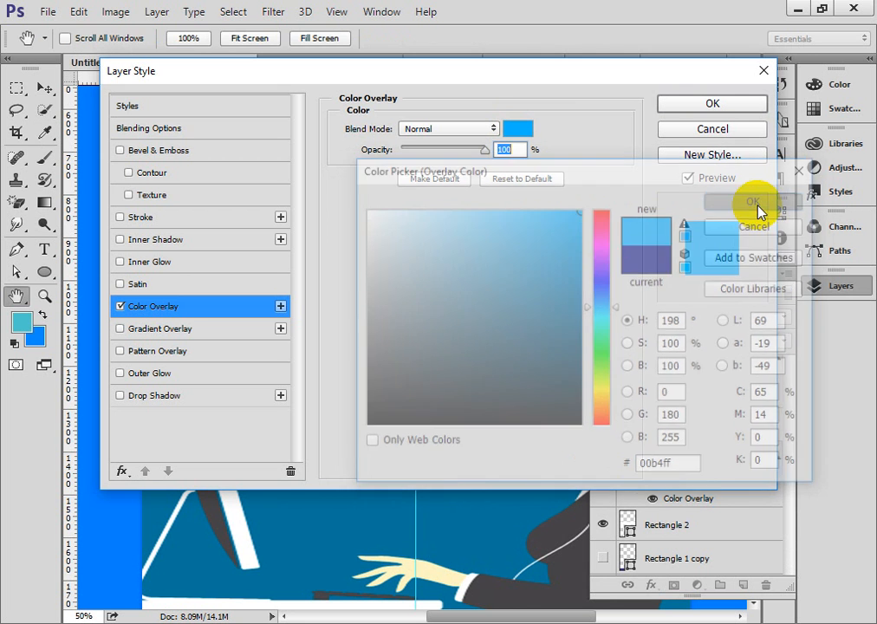
{"action": "left_click", "coordinate": [719, 103]}
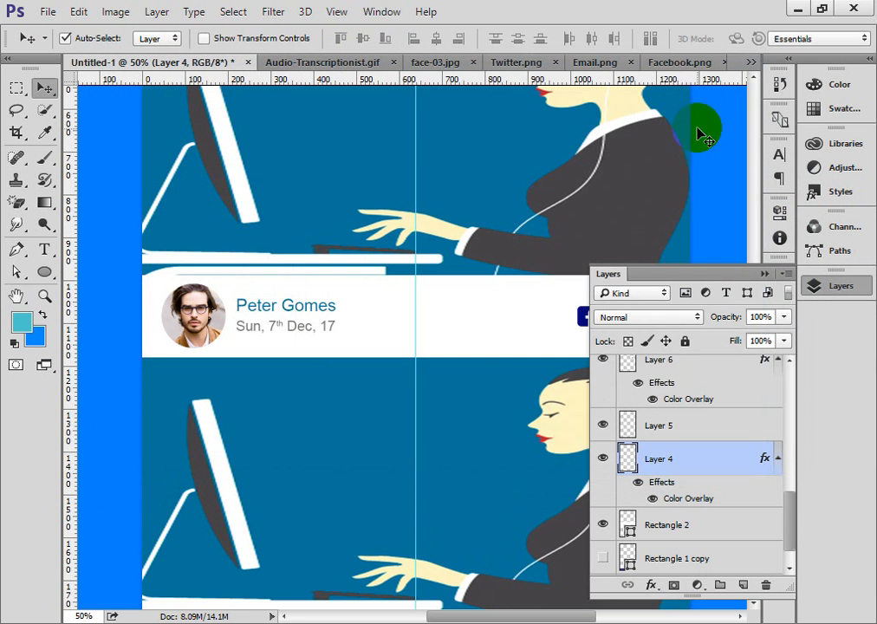
{"action": "left_click", "coordinate": [764, 273]}
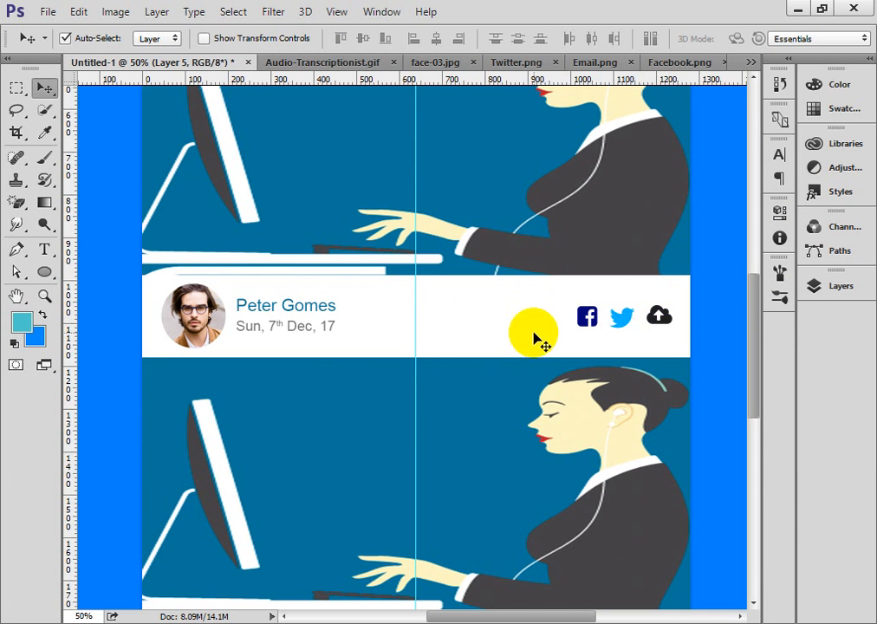
{"action": "left_click", "coordinate": [289, 310]}
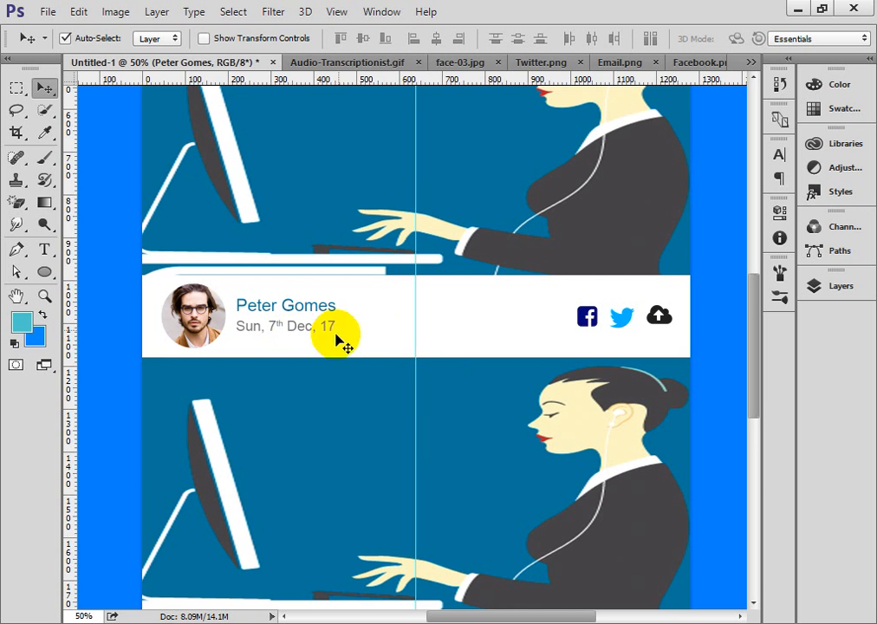
{"action": "scroll", "coordinate": [343, 337], "scroll_direction": "down", "scroll_amount": 5}
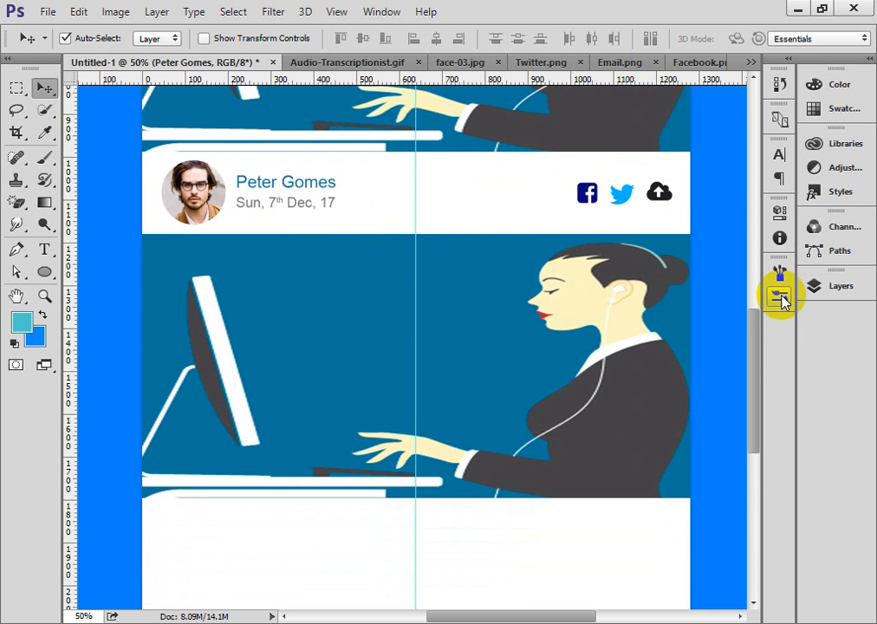
{"action": "scroll", "coordinate": [378, 508], "scroll_direction": "down", "scroll_amount": 3}
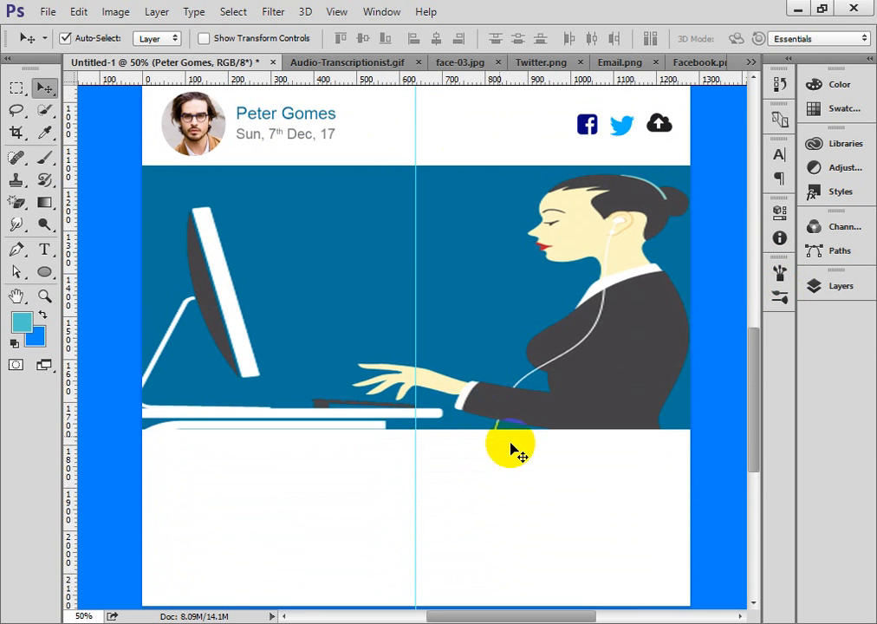
{"action": "scroll", "coordinate": [588, 416], "scroll_direction": "up", "scroll_amount": 2}
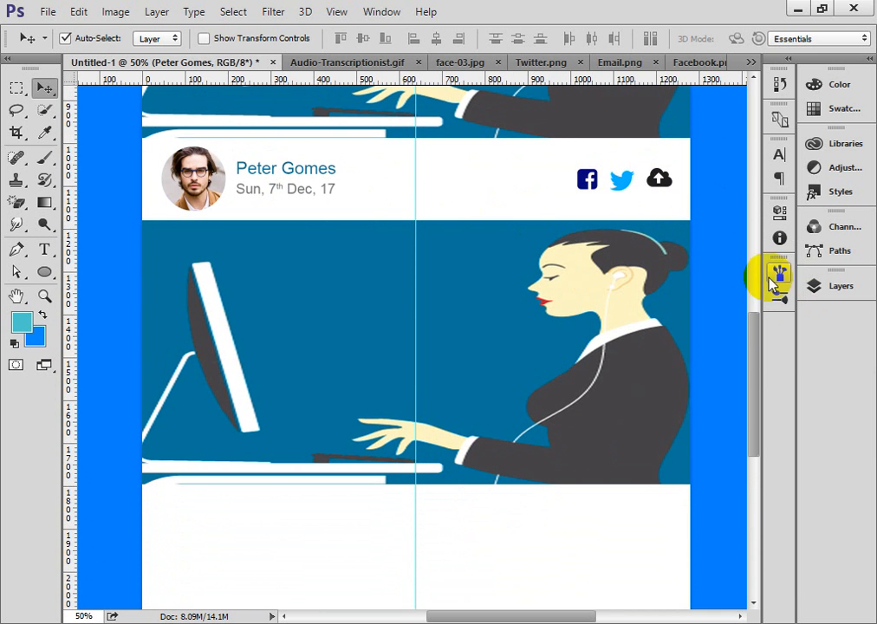
Toggle the visibility of Layer 6, Layer 5 and Layer 4 in turn to identify which icon each one holds
{"action": "left_click", "coordinate": [815, 291]}
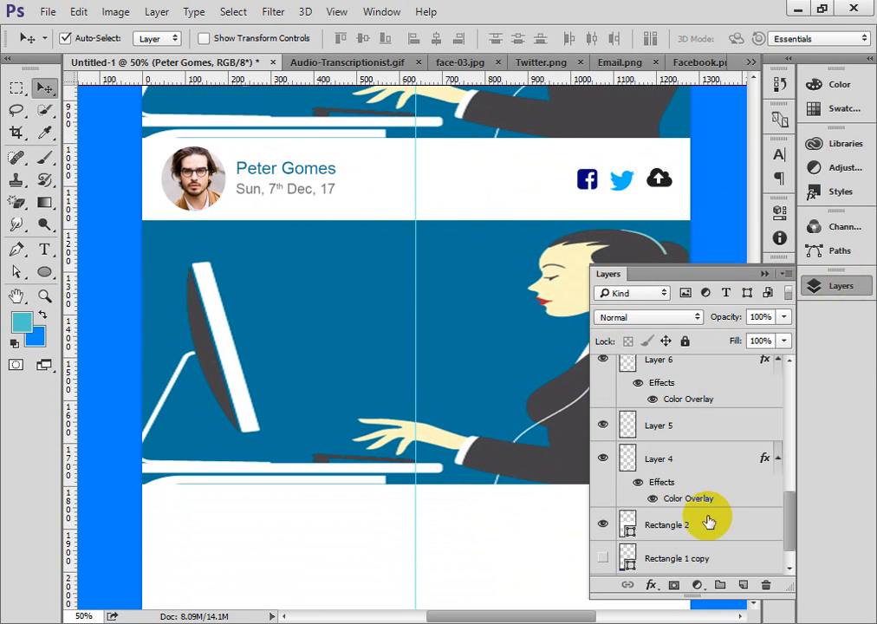
{"action": "left_click", "coordinate": [679, 390]}
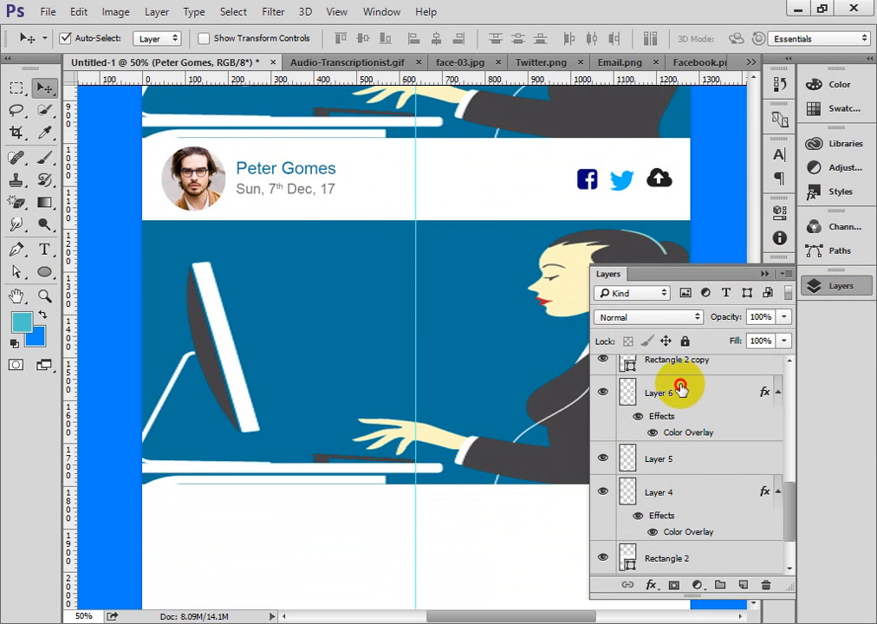
{"action": "left_click", "coordinate": [602, 394]}
{"action": "left_click", "coordinate": [603, 394]}
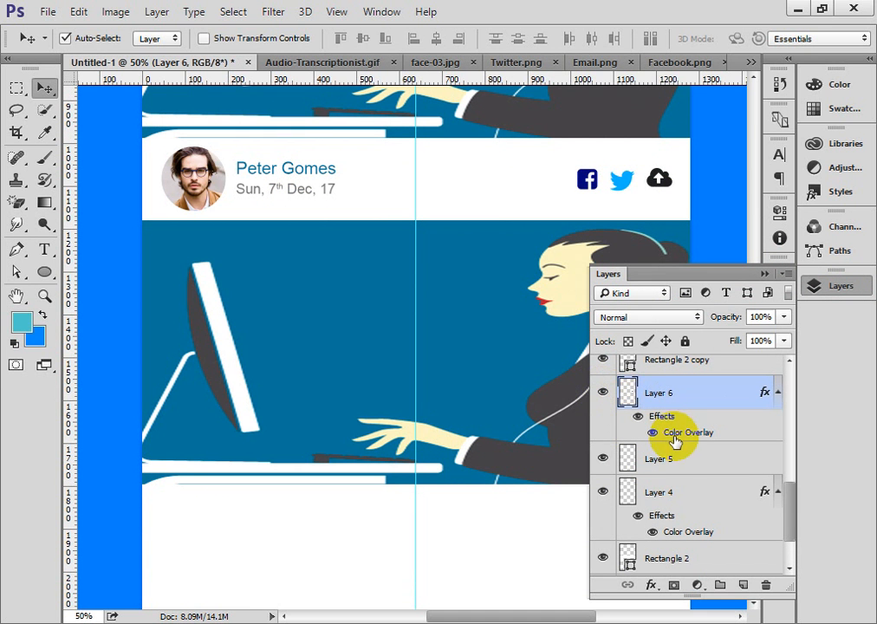
{"action": "left_click", "coordinate": [642, 464]}
{"action": "left_click", "coordinate": [602, 459]}
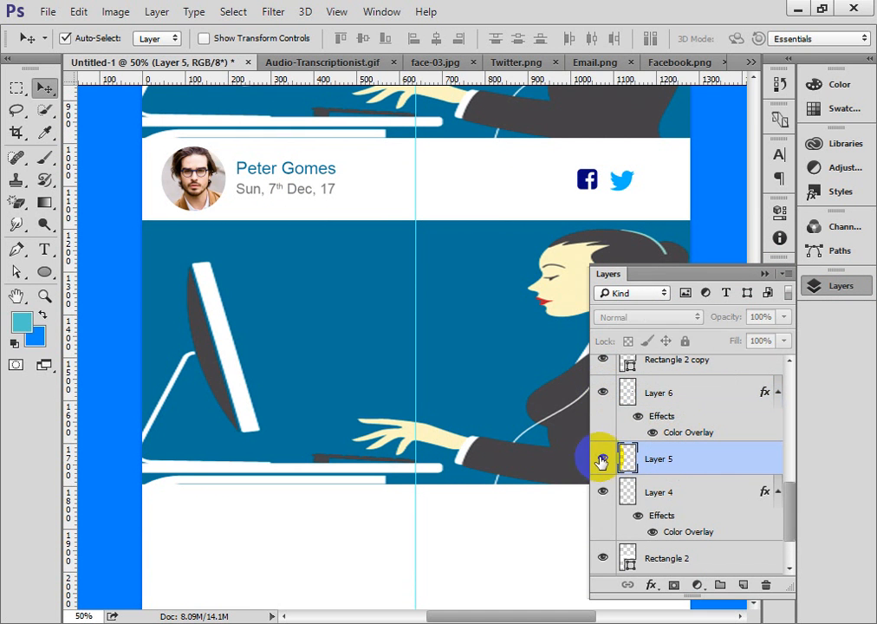
{"action": "left_click", "coordinate": [601, 460]}
{"action": "left_click", "coordinate": [625, 491]}
{"action": "left_click", "coordinate": [602, 492]}
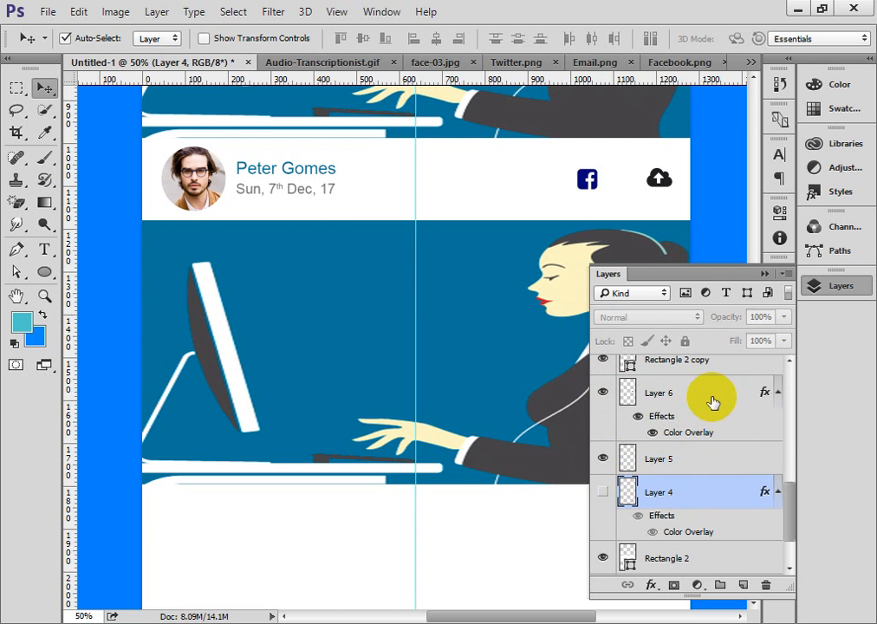
{"action": "left_click", "coordinate": [712, 402]}
{"action": "left_click", "coordinate": [602, 491]}
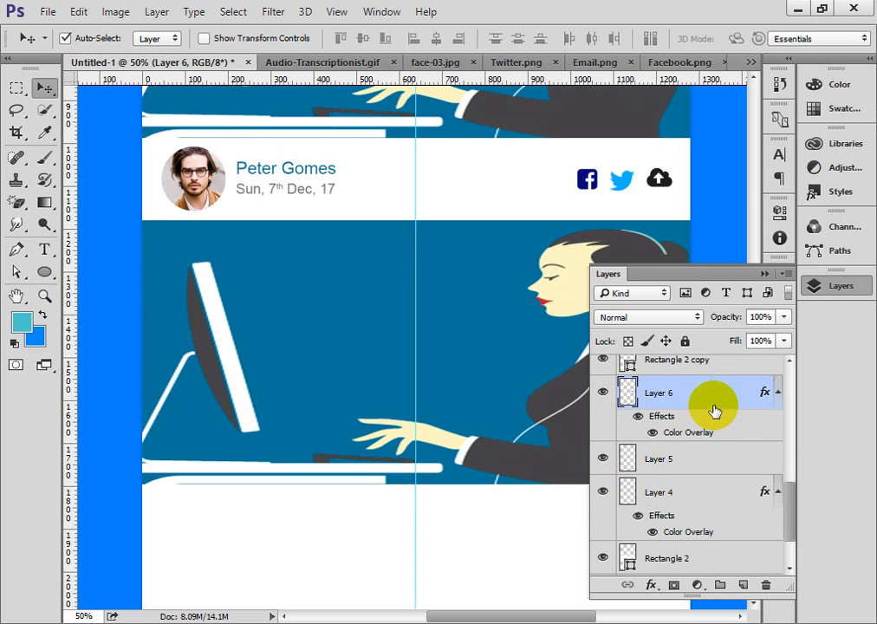
Toggle Layer 3's visibility off and on to identify the profile picture's layer
{"action": "scroll", "coordinate": [715, 410], "scroll_direction": "up", "scroll_amount": 3}
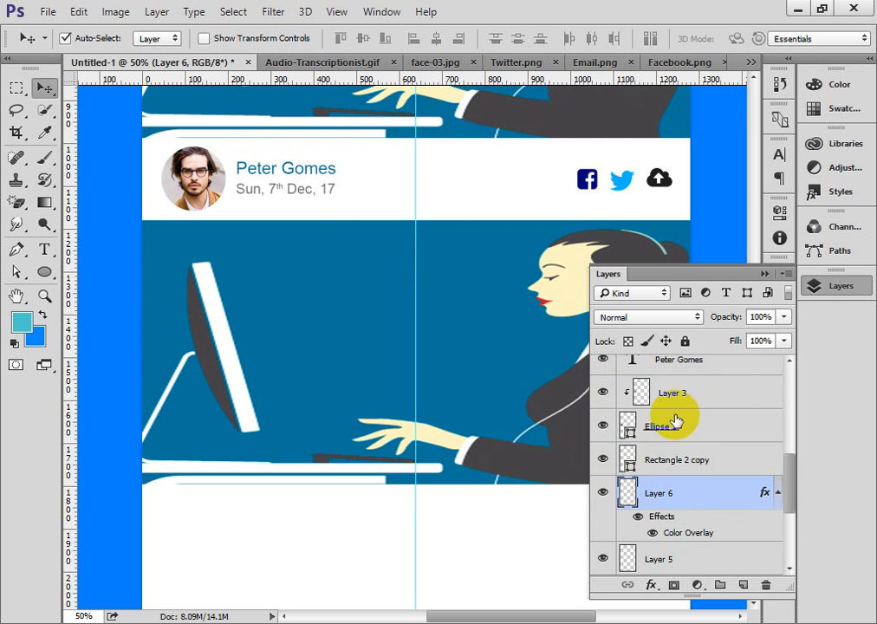
{"action": "scroll", "coordinate": [675, 421], "scroll_direction": "up", "scroll_amount": 1}
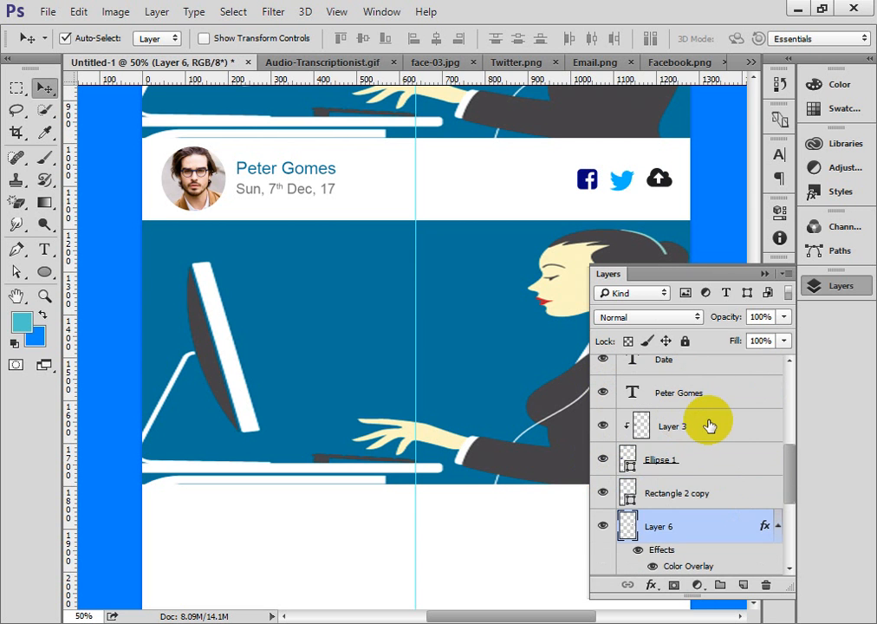
{"action": "left_click", "coordinate": [604, 428]}
{"action": "left_click", "coordinate": [604, 428]}
{"action": "left_click", "coordinate": [720, 424]}
{"action": "scroll", "coordinate": [718, 426], "scroll_direction": "up", "scroll_amount": 1}
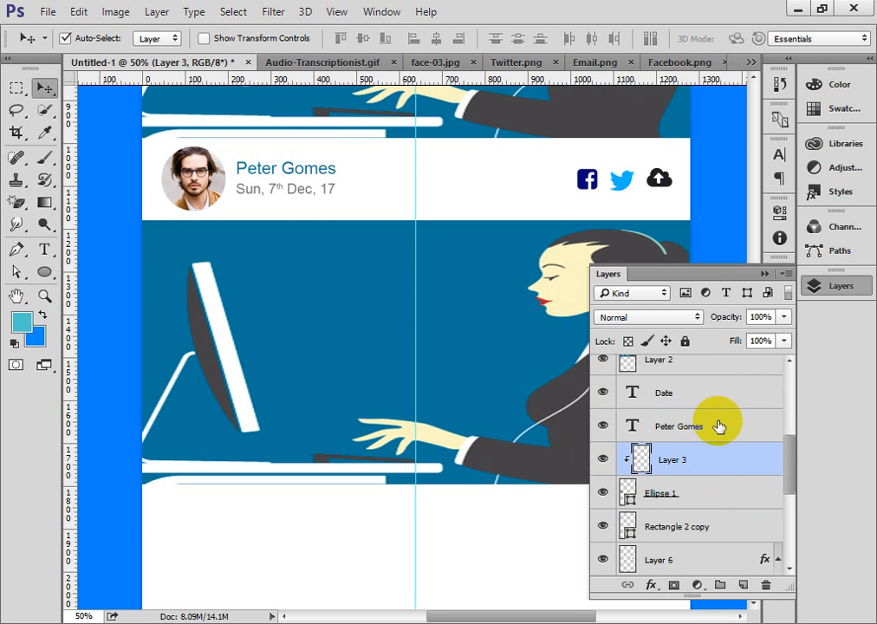
Group all the author info band's layers, from the Date text down through the icon layers to Rectangle 2
{"action": "left_click", "coordinate": [703, 401]}
{"action": "scroll", "coordinate": [711, 407], "scroll_direction": "up", "scroll_amount": 1}
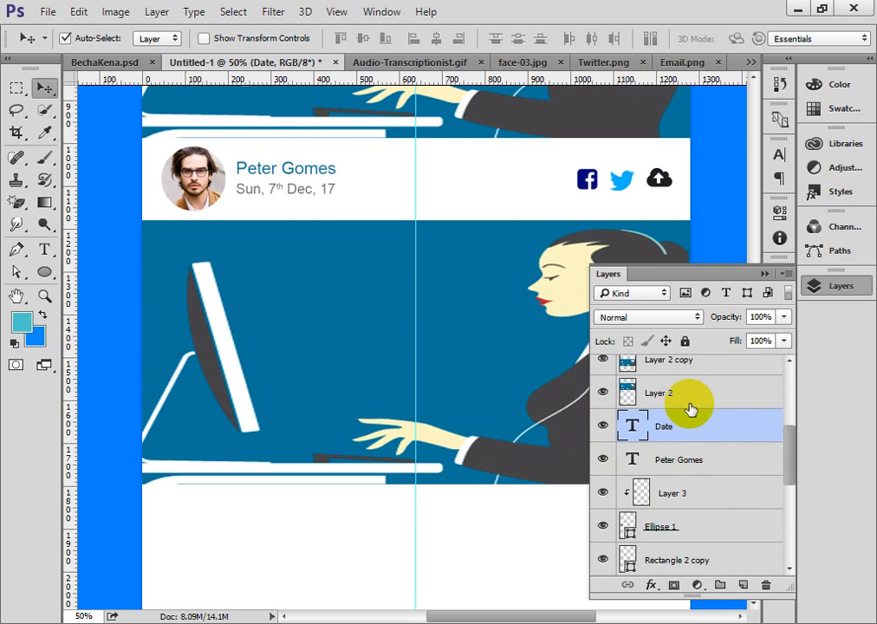
{"action": "scroll", "coordinate": [690, 409], "scroll_direction": "down", "scroll_amount": 2}
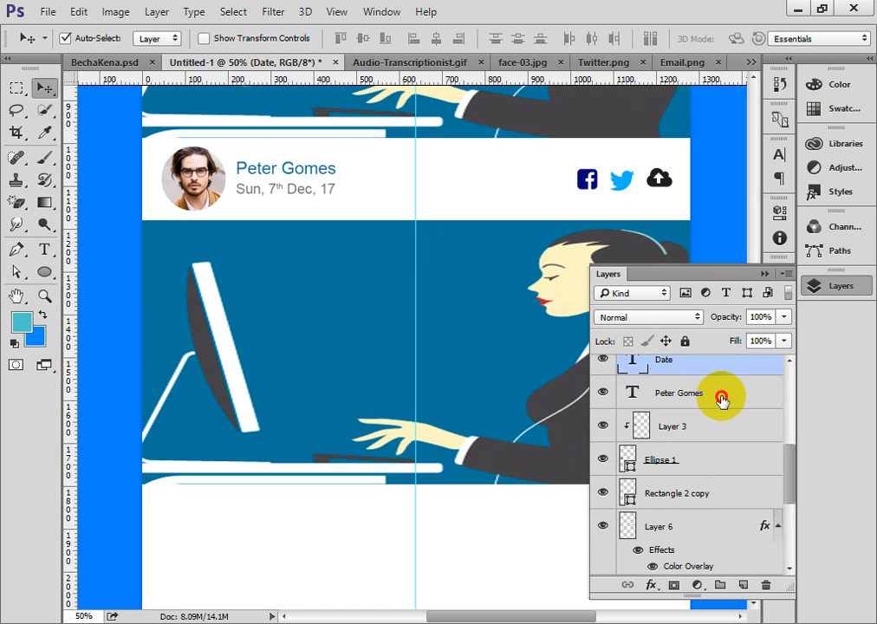
{"action": "left_click", "coordinate": [719, 397], "text": "shift"}
{"action": "left_click", "coordinate": [717, 429], "text": "shift"}
{"action": "left_click", "coordinate": [714, 462], "text": "shift"}
{"action": "scroll", "coordinate": [720, 464], "scroll_direction": "down", "scroll_amount": 1}
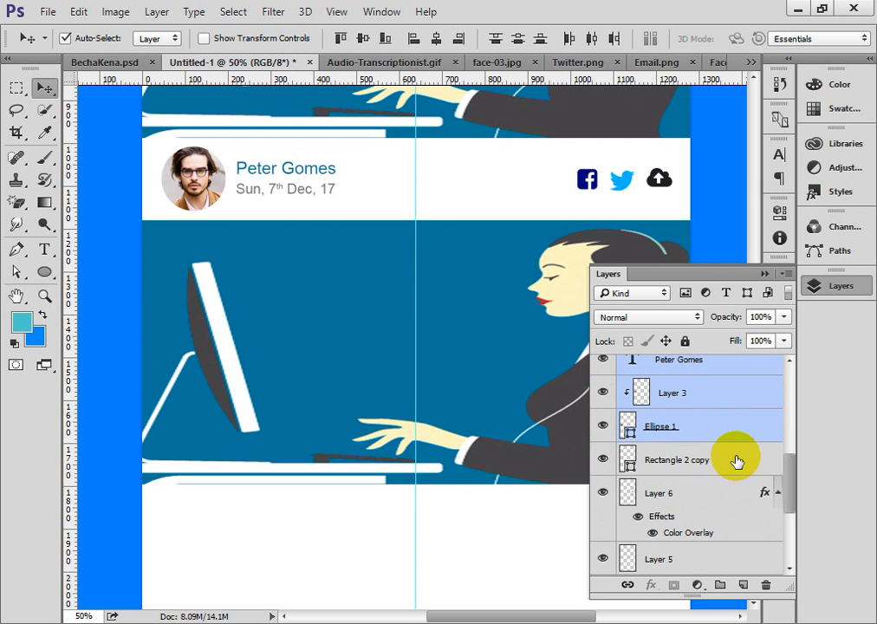
{"action": "left_click", "coordinate": [732, 462], "text": "shift"}
{"action": "scroll", "coordinate": [733, 462], "scroll_direction": "down", "scroll_amount": 1}
{"action": "left_click", "coordinate": [705, 460], "text": "shift"}
{"action": "scroll", "coordinate": [728, 460], "scroll_direction": "down", "scroll_amount": 2}
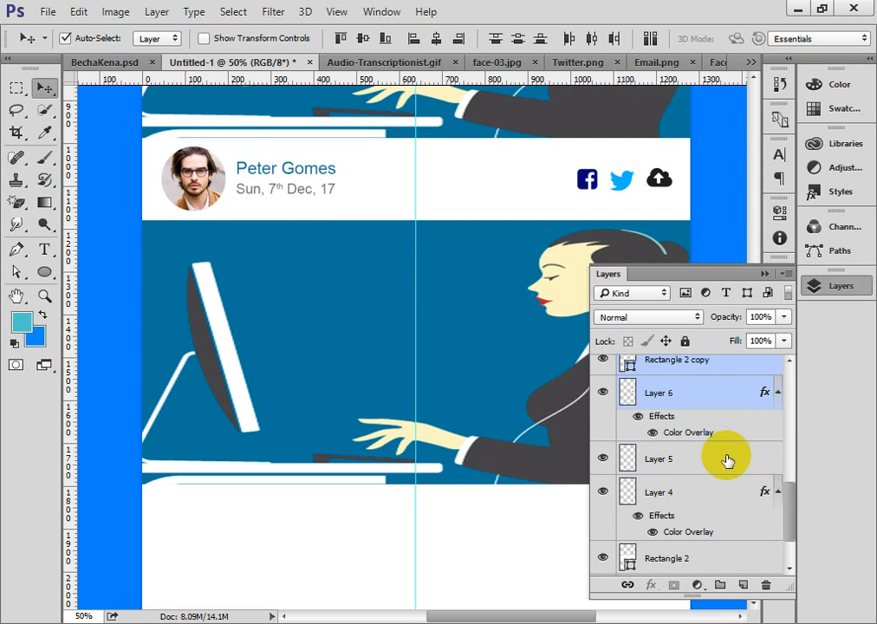
{"action": "left_click", "coordinate": [710, 460], "text": "shift"}
{"action": "scroll", "coordinate": [731, 464], "scroll_direction": "down", "scroll_amount": 1}
{"action": "left_click", "coordinate": [718, 462], "text": "shift"}
{"action": "scroll", "coordinate": [724, 464], "scroll_direction": "down", "scroll_amount": 1}
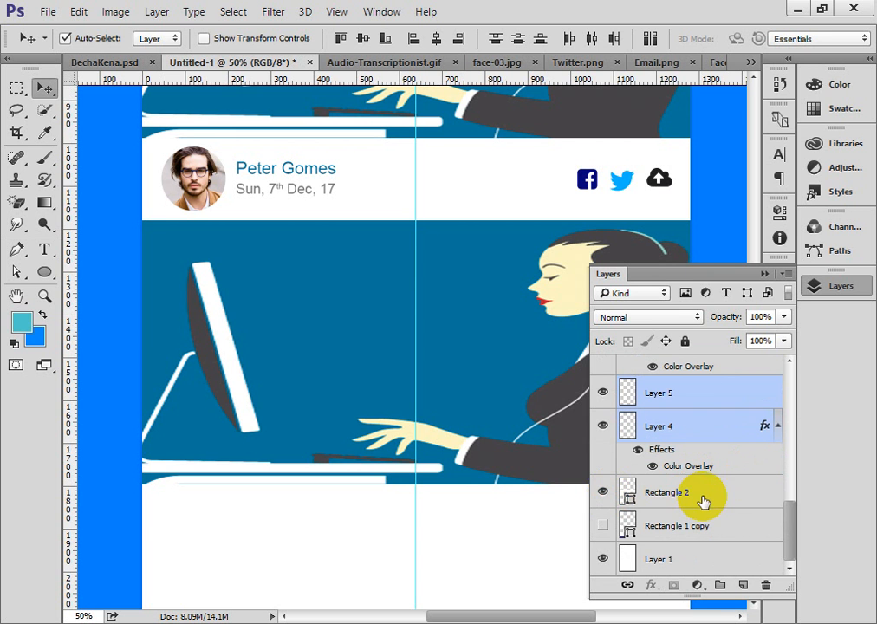
{"action": "left_click", "coordinate": [751, 488], "text": "shift"}
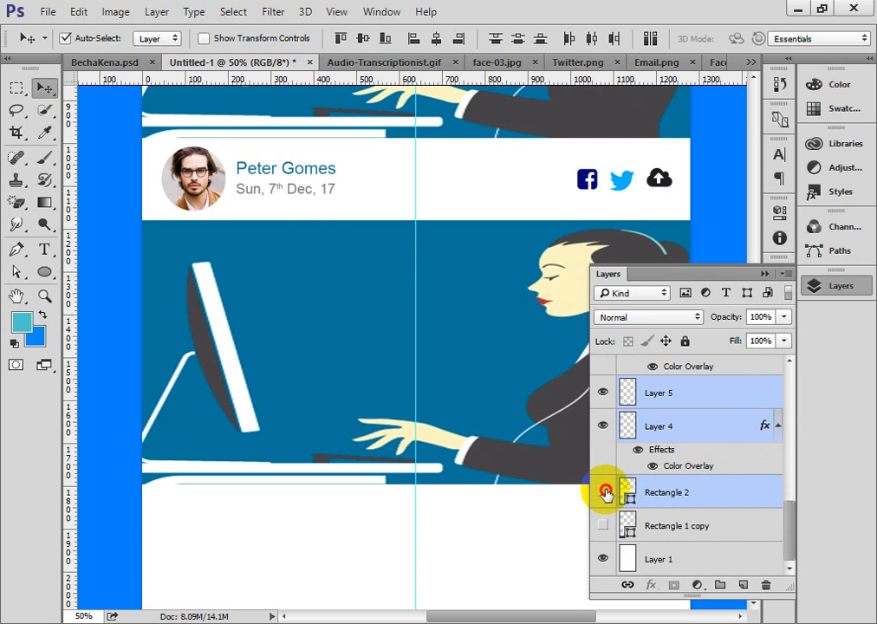
{"action": "key", "text": "ctrl+j"}
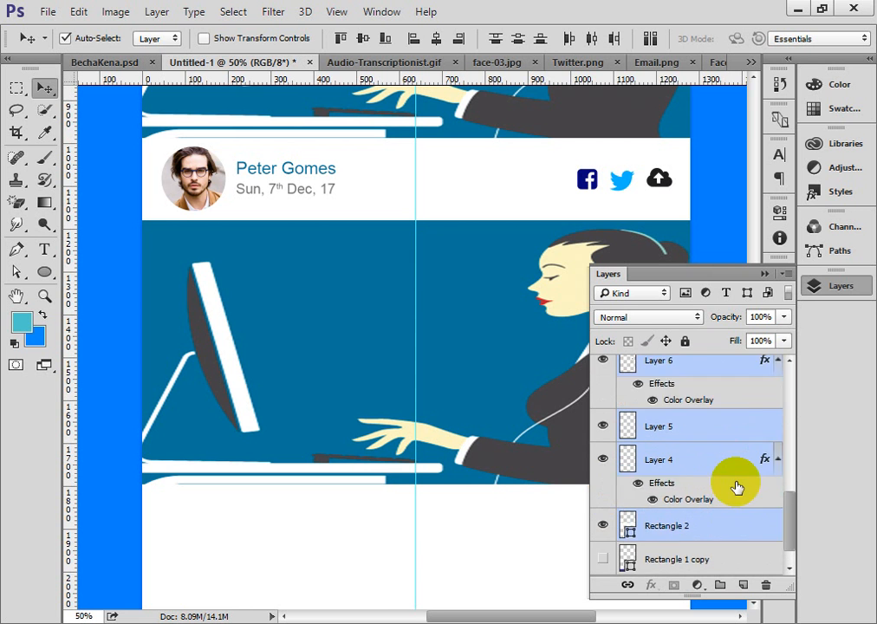
{"action": "scroll", "coordinate": [736, 488], "scroll_direction": "down", "scroll_amount": 1}
{"action": "key", "text": "ctrl+g"}
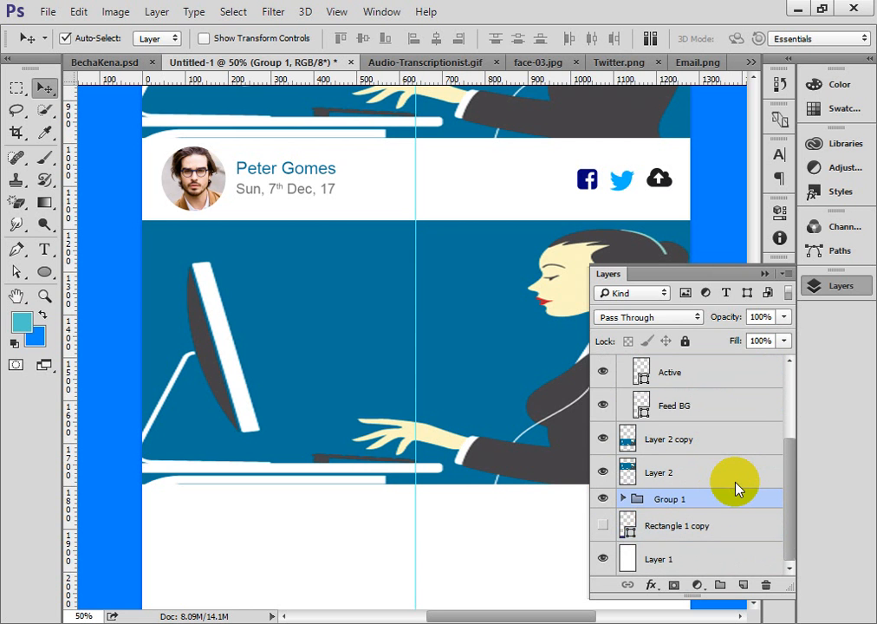
Toggle the new group's visibility off and on to check its contents, and rename the group Author
{"action": "left_click", "coordinate": [602, 499]}
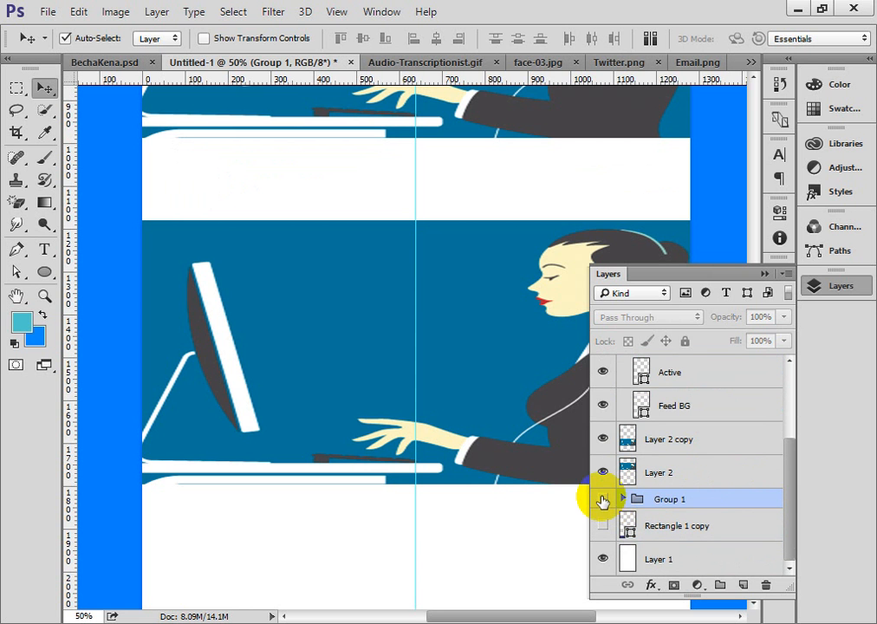
{"action": "left_click", "coordinate": [603, 499]}
{"action": "double_click", "coordinate": [661, 500]}
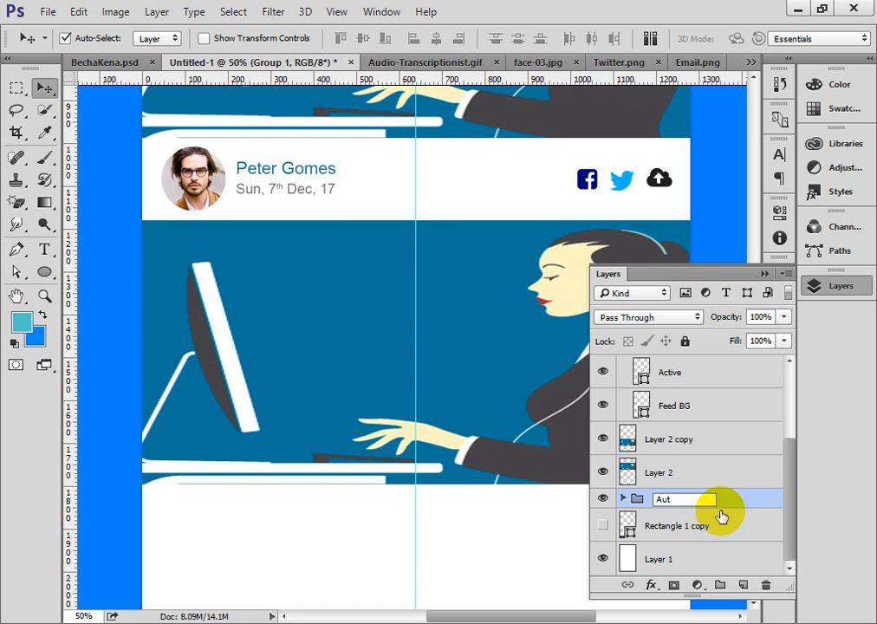
{"action": "type", "text": "Author"}
{"action": "key", "text": "Return"}
{"action": "scroll", "coordinate": [720, 517], "scroll_direction": "up", "scroll_amount": 1}
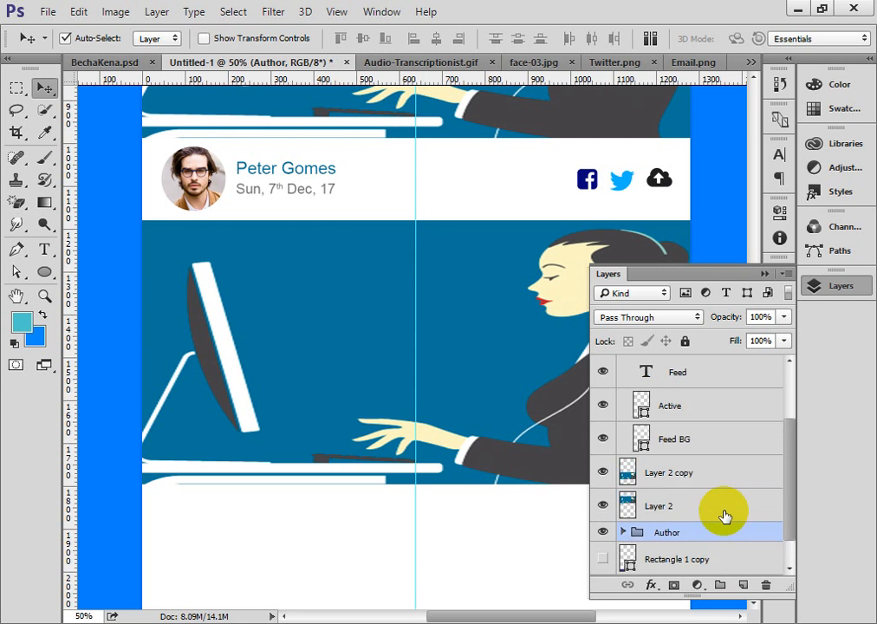
Duplicate the Author group and rename the copy Author 2
{"action": "scroll", "coordinate": [720, 516], "scroll_direction": "down", "scroll_amount": 1}
{"action": "left_click_drag", "start_coordinate": [667, 501], "coordinate": [742, 584]}
{"action": "double_click", "coordinate": [700, 479]}
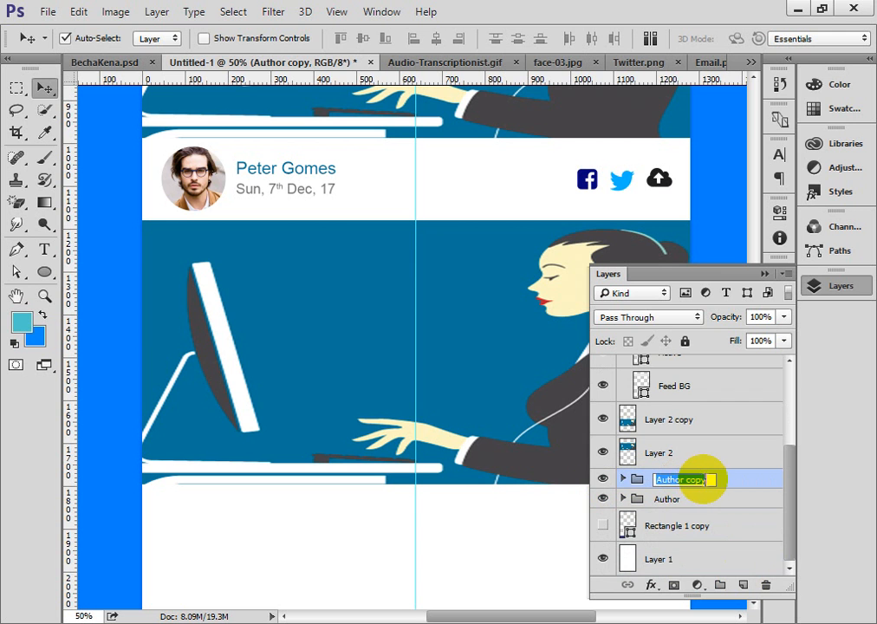
{"action": "left_click_drag", "start_coordinate": [709, 479], "coordinate": [685, 478]}
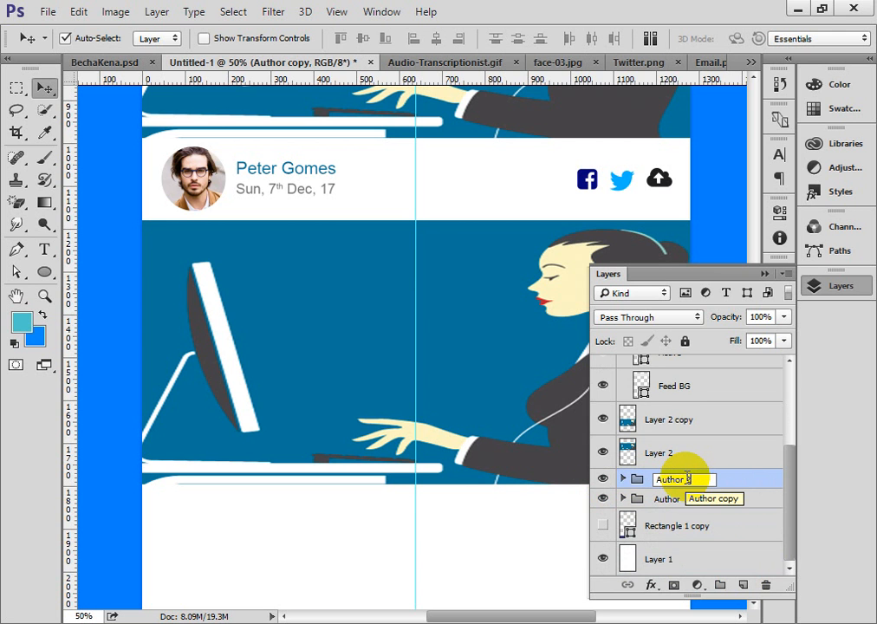
{"action": "key", "text": "Return"}
{"action": "left_click_drag", "start_coordinate": [695, 479], "coordinate": [702, 481]}
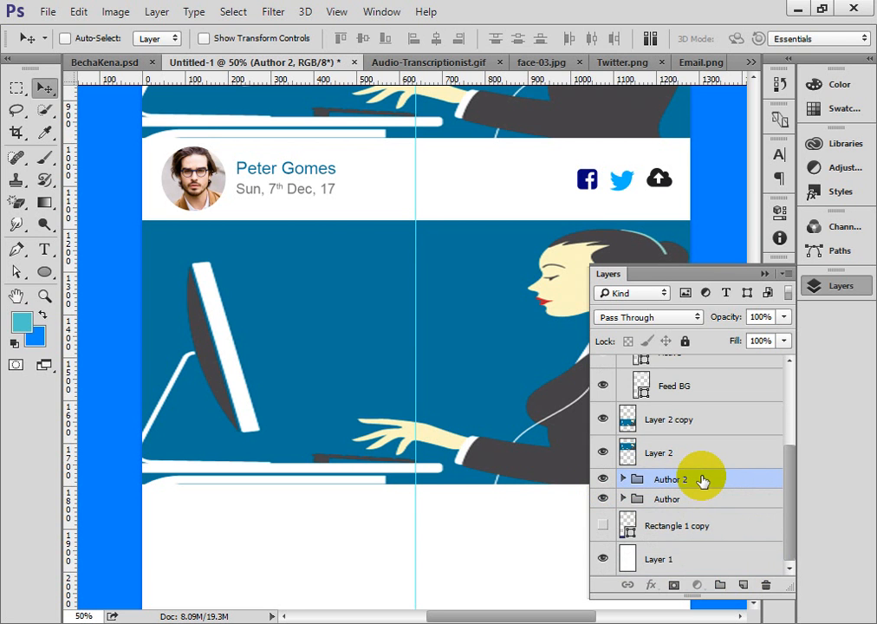
Move the Author 2 group straight down to just below the second feed image, centred on the vertical guide
{"action": "key", "text": "ctrl+t"}
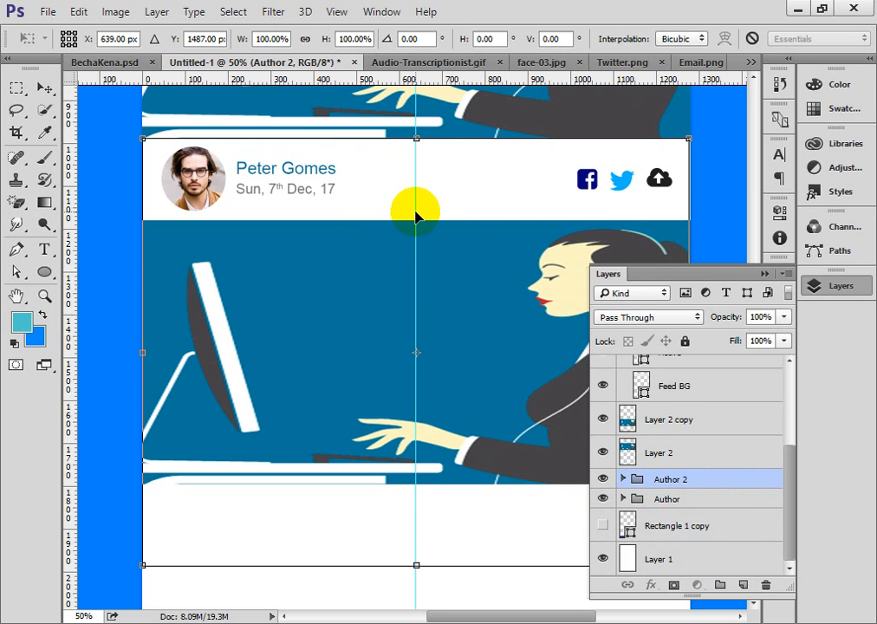
{"action": "key", "text": "Return"}
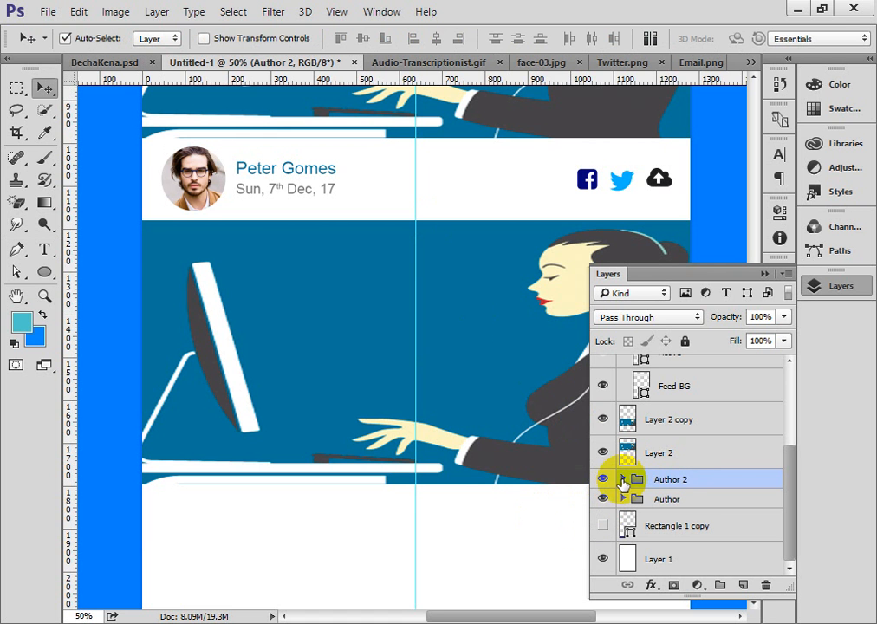
{"action": "key", "text": "ctrl+t"}
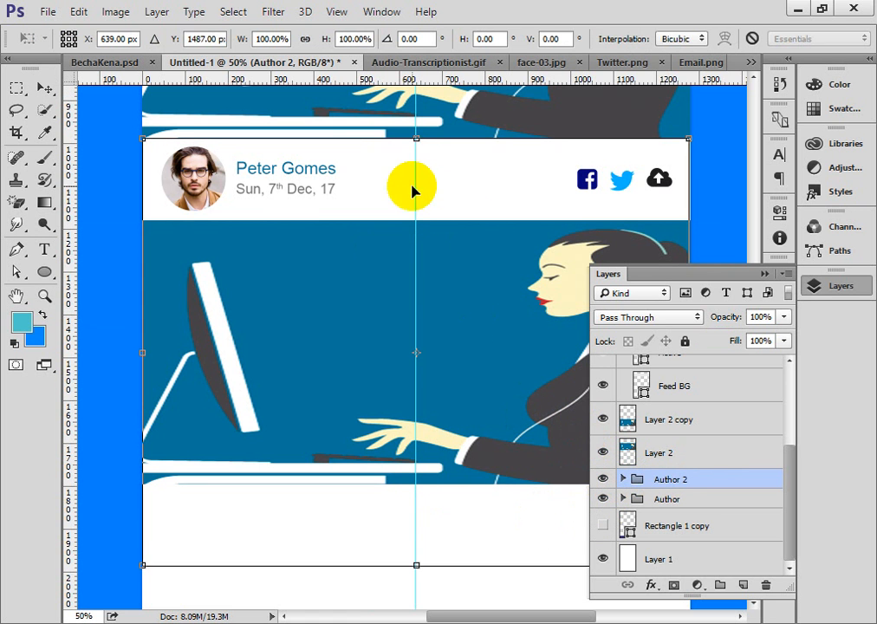
{"action": "left_click_drag", "start_coordinate": [413, 191], "coordinate": [465, 540]}
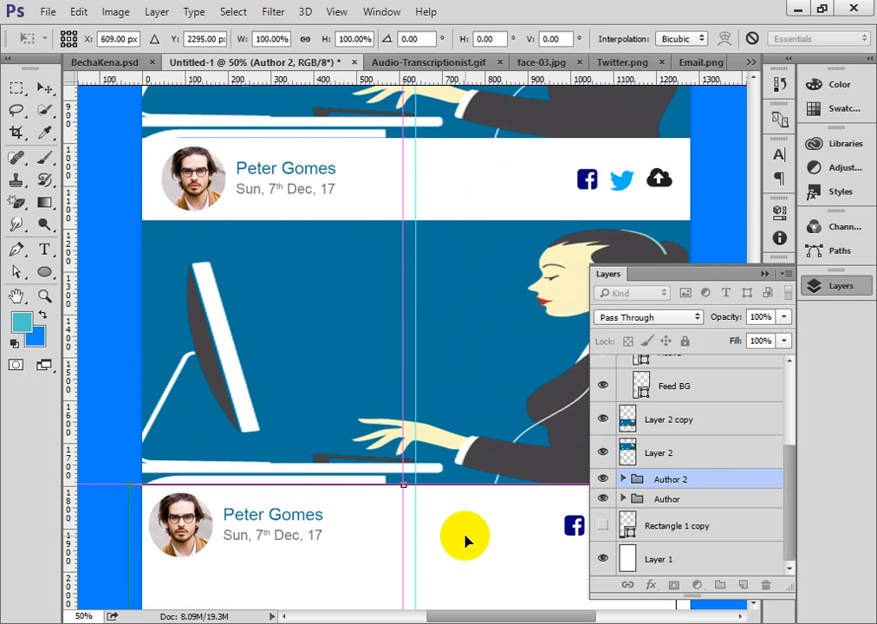
{"action": "scroll", "coordinate": [392, 364], "scroll_direction": "down", "scroll_amount": 9}
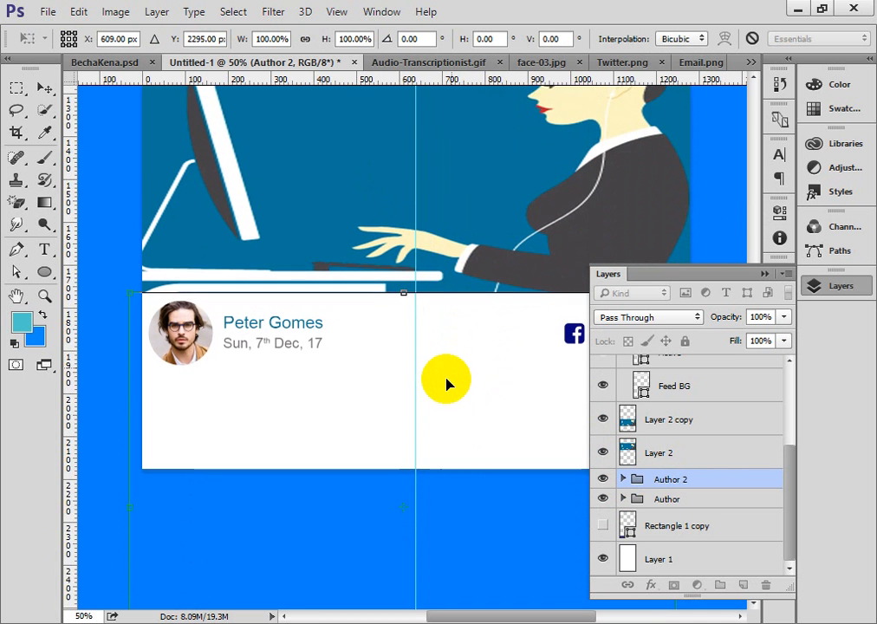
{"action": "scroll", "coordinate": [446, 382], "scroll_direction": "down", "scroll_amount": 10}
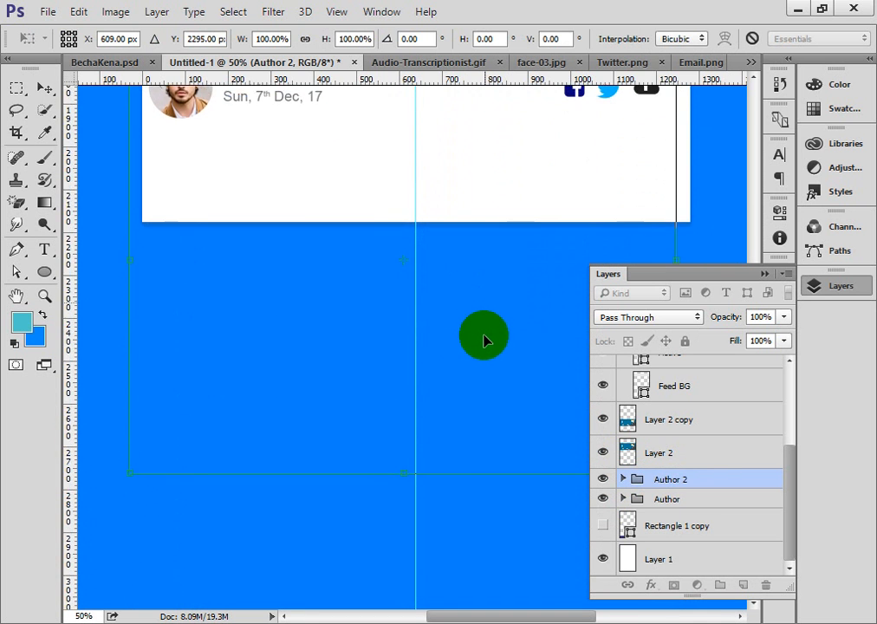
{"action": "scroll", "coordinate": [478, 359], "scroll_direction": "down", "scroll_amount": 2}
{"action": "scroll", "coordinate": [471, 379], "scroll_direction": "up", "scroll_amount": 10}
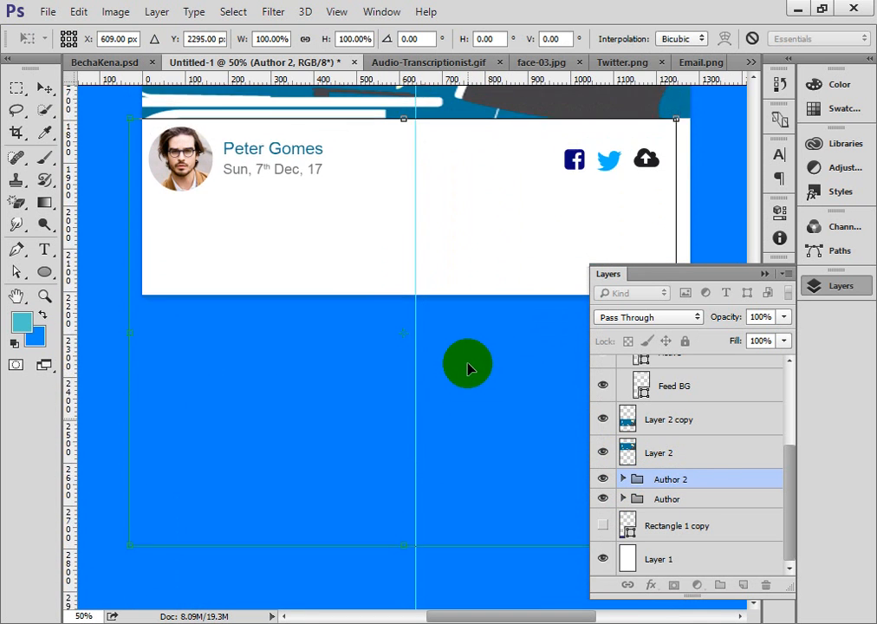
{"action": "mouse_move", "coordinate": [346, 339]}
{"action": "left_mouse_down"}
{"action": "mouse_move", "coordinate": [381, 352]}
{"action": "mouse_move", "coordinate": [363, 342]}
{"action": "left_mouse_up"}
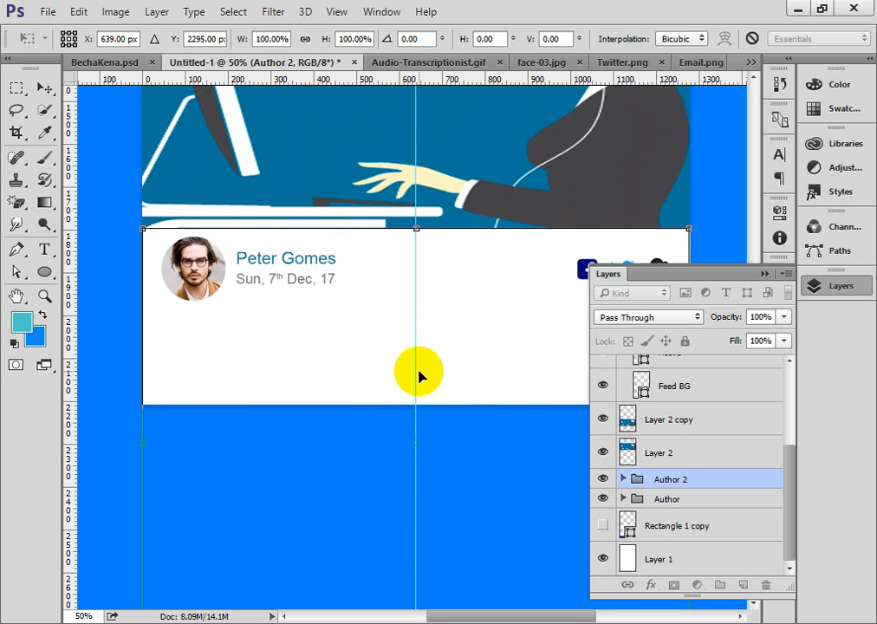
{"action": "key", "text": "Return"}
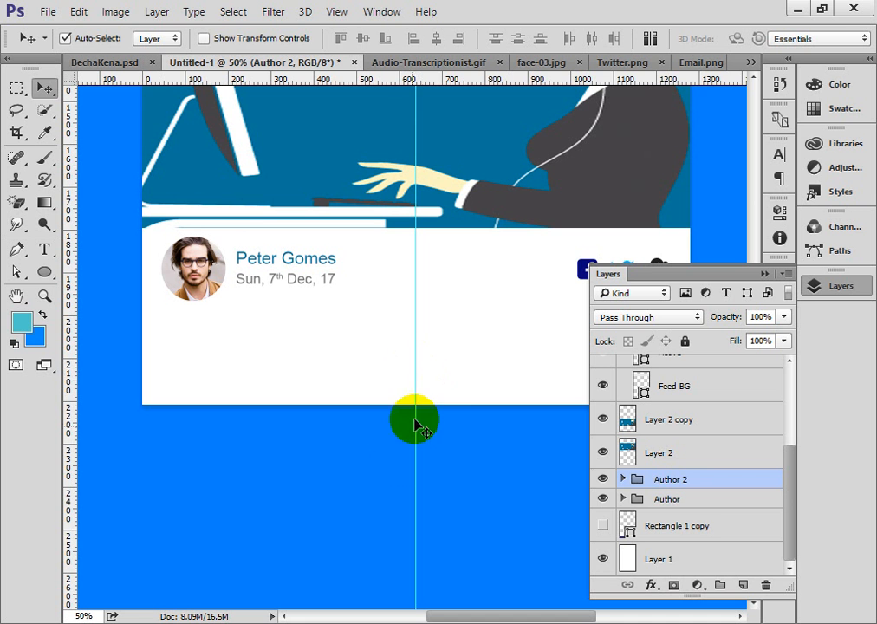
Expand the Author 2 group and set Rectangle 2 copy's fill to dark gray #363636
{"action": "left_click", "coordinate": [621, 479]}
{"action": "scroll", "coordinate": [745, 462], "scroll_direction": "down", "scroll_amount": 5}
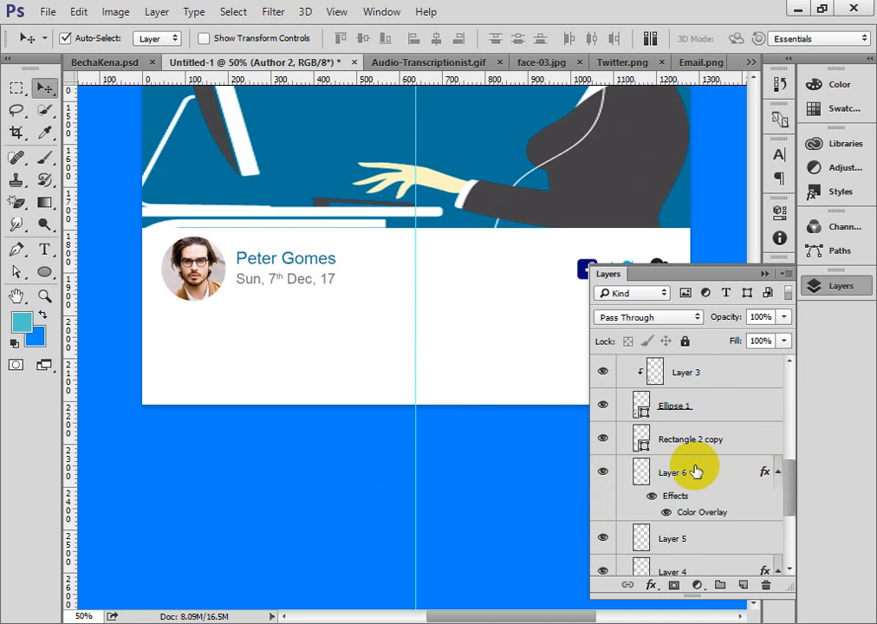
{"action": "double_click", "coordinate": [641, 440]}
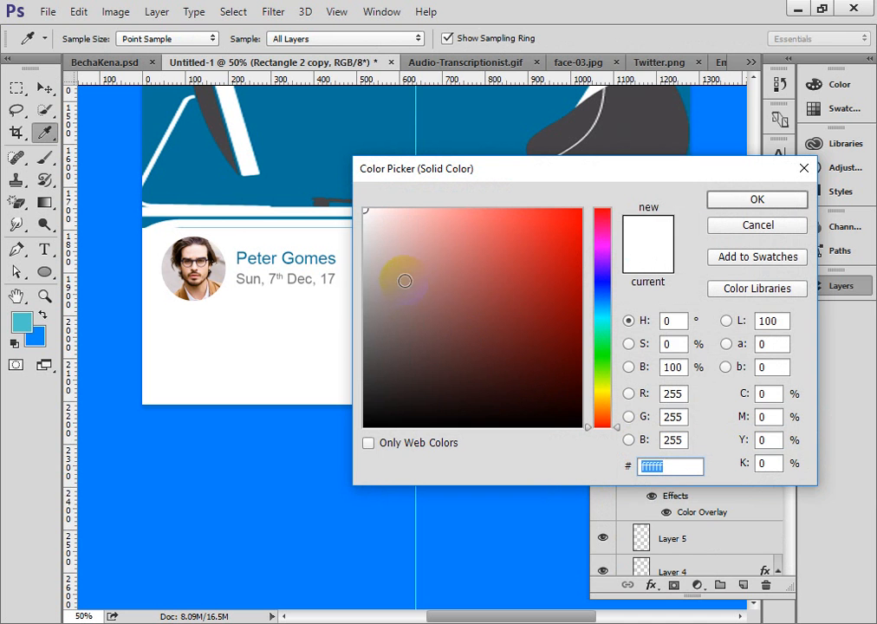
{"action": "left_click", "coordinate": [425, 279]}
{"action": "left_click", "coordinate": [514, 334]}
{"action": "left_click", "coordinate": [518, 339]}
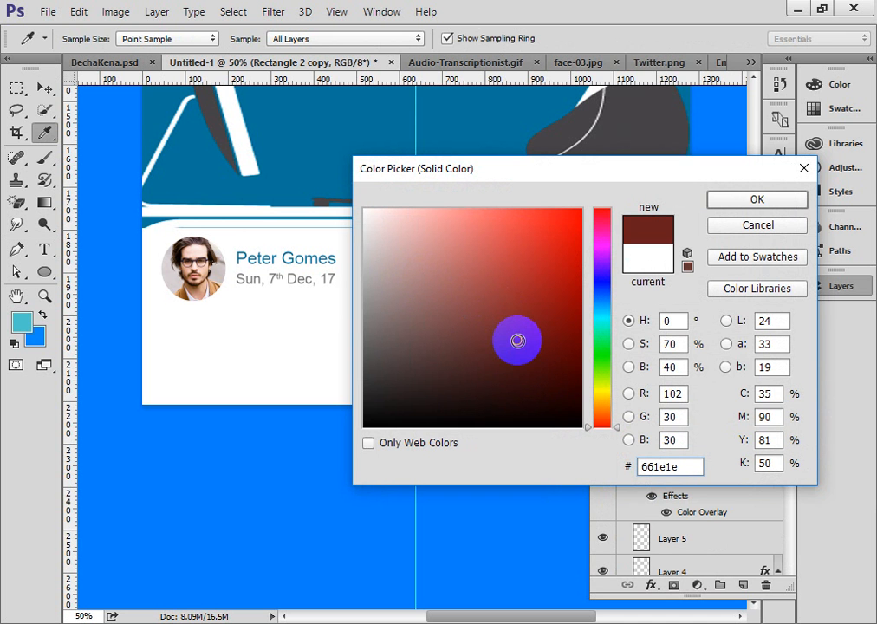
{"action": "left_click_drag", "start_coordinate": [471, 349], "coordinate": [326, 379]}
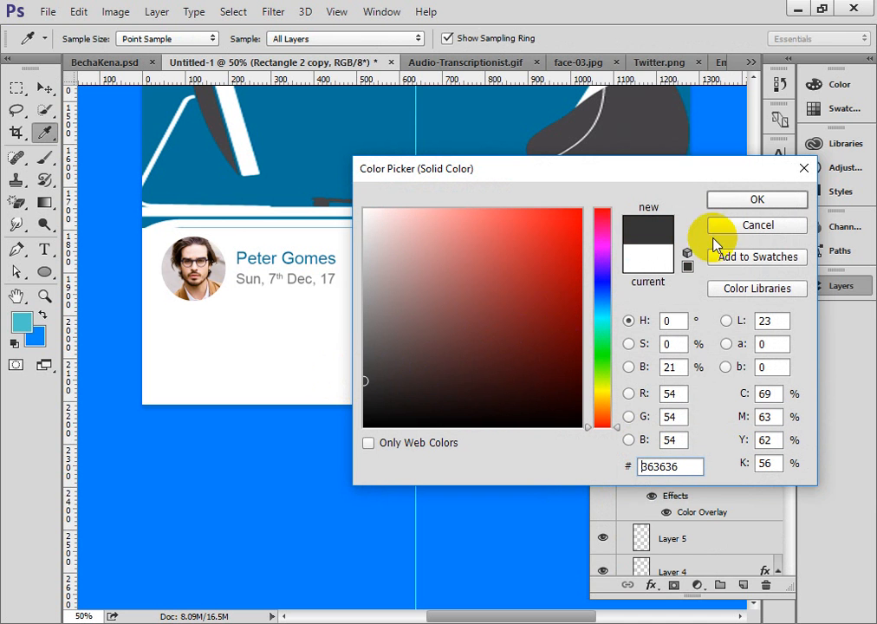
{"action": "left_click", "coordinate": [738, 202]}
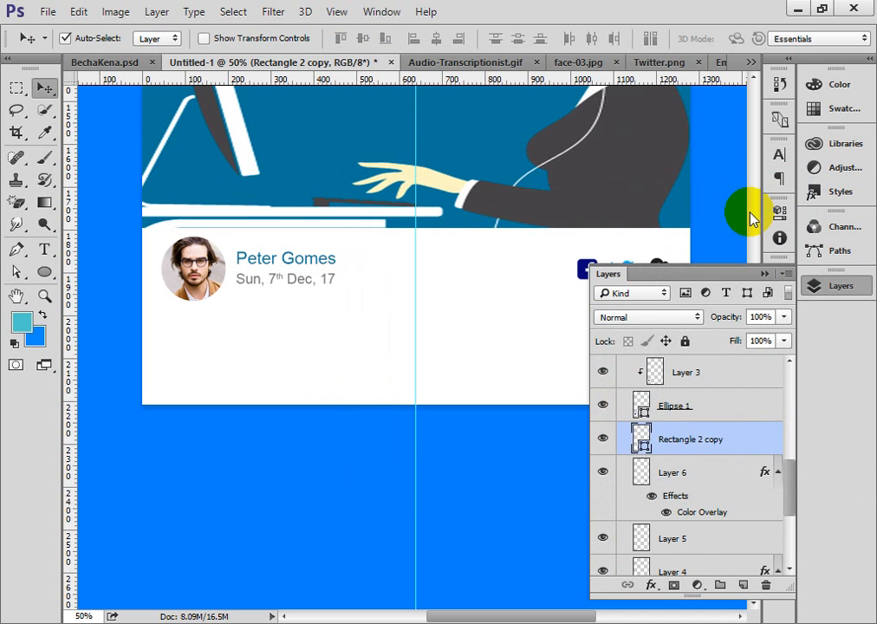
Check the visibility and bounds of Rectangle 2 copy in the Author 2 group, and delete that layer
{"action": "left_click", "coordinate": [603, 439]}
{"action": "left_click", "coordinate": [603, 438]}
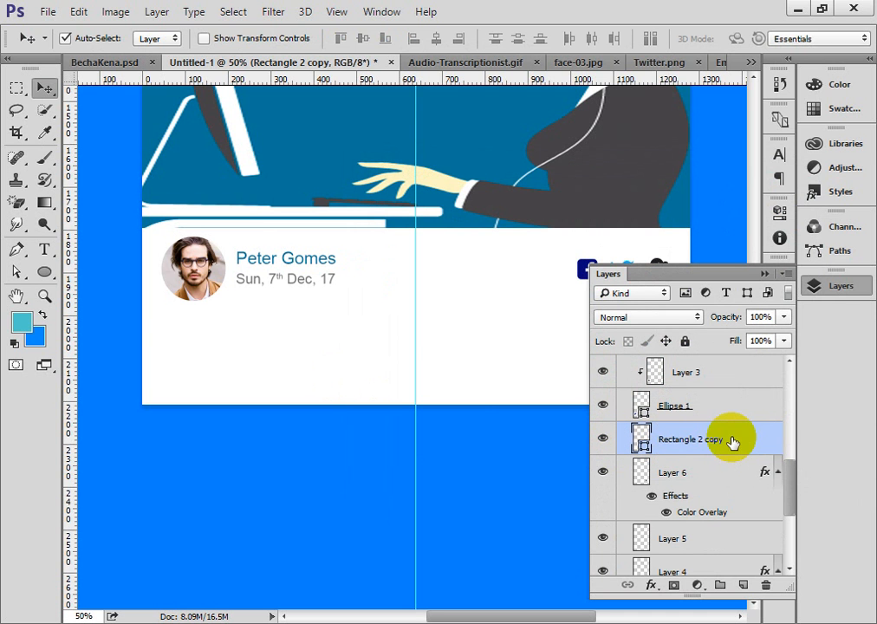
{"action": "key", "text": "ctrl+t"}
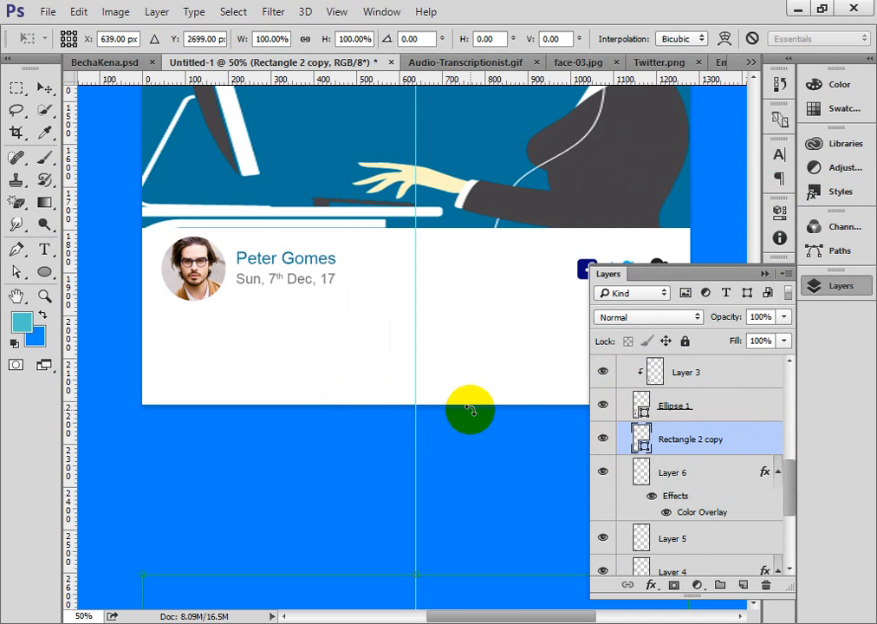
{"action": "key", "text": "Return"}
{"action": "scroll", "coordinate": [699, 446], "scroll_direction": "down", "scroll_amount": 3}
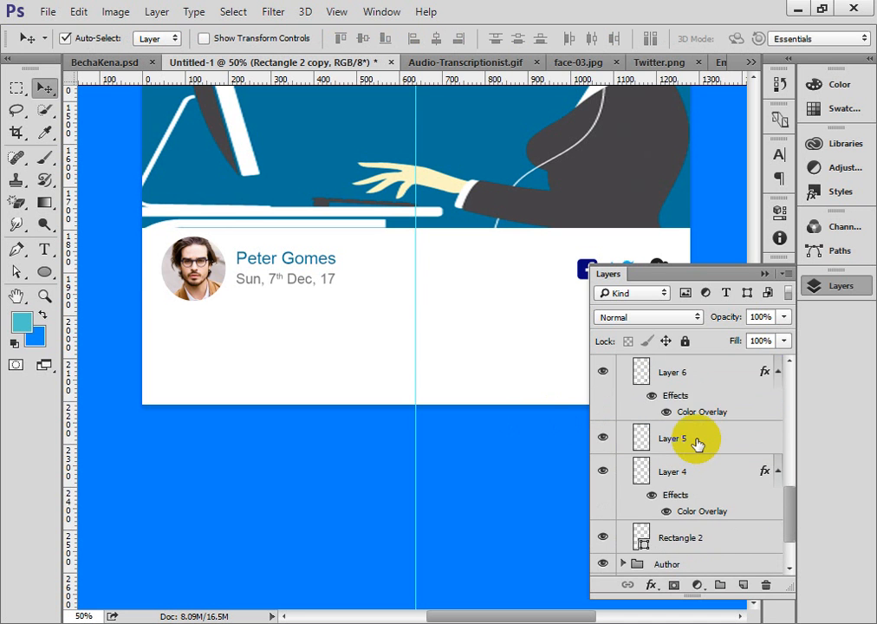
{"action": "scroll", "coordinate": [696, 446], "scroll_direction": "up", "scroll_amount": 3}
{"action": "left_click_drag", "start_coordinate": [696, 442], "coordinate": [767, 583]}
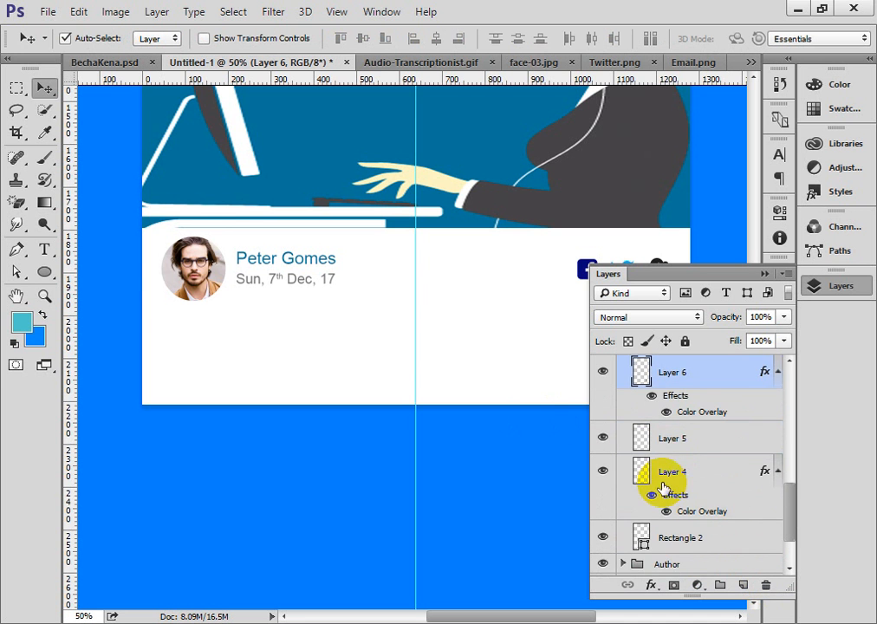
Toggle the visibility of Layer 6 in the Author 2 group off and on to identify its icon
{"action": "scroll", "coordinate": [669, 472], "scroll_direction": "up", "scroll_amount": 1}
{"action": "left_click", "coordinate": [602, 406]}
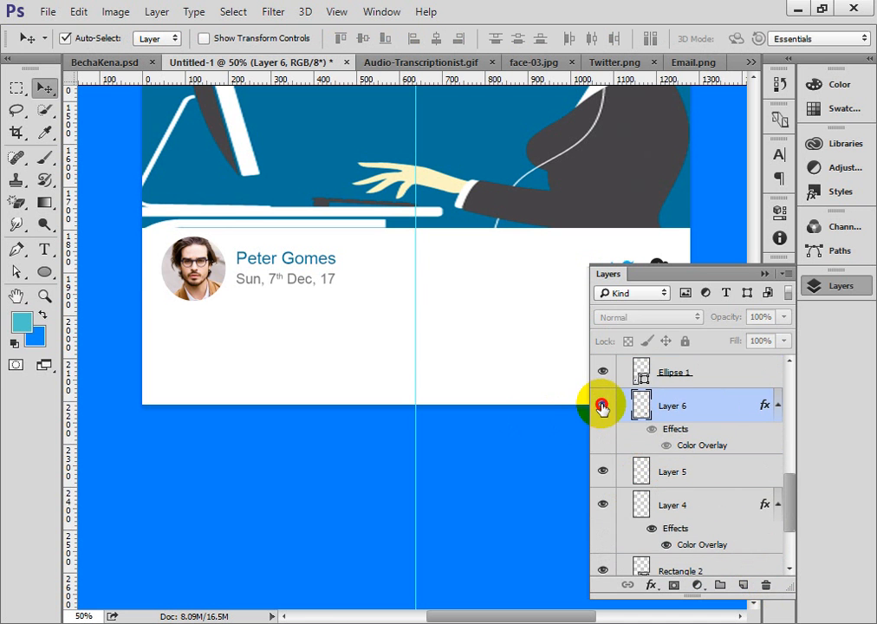
{"action": "left_click", "coordinate": [603, 406]}
{"action": "scroll", "coordinate": [630, 417], "scroll_direction": "up", "scroll_amount": 1}
{"action": "scroll", "coordinate": [698, 427], "scroll_direction": "down", "scroll_amount": 5}
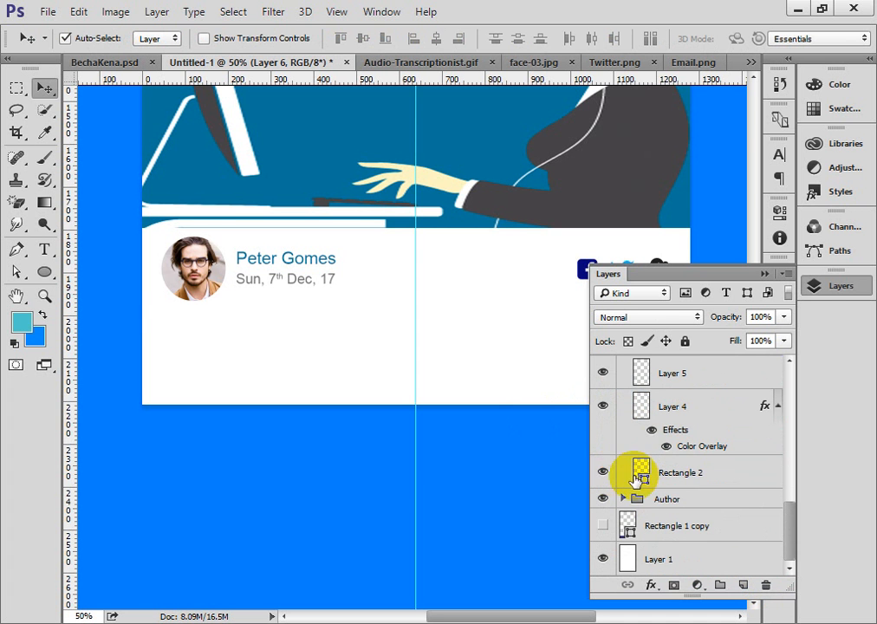
{"action": "double_click", "coordinate": [640, 475]}
{"action": "left_click", "coordinate": [484, 325]}
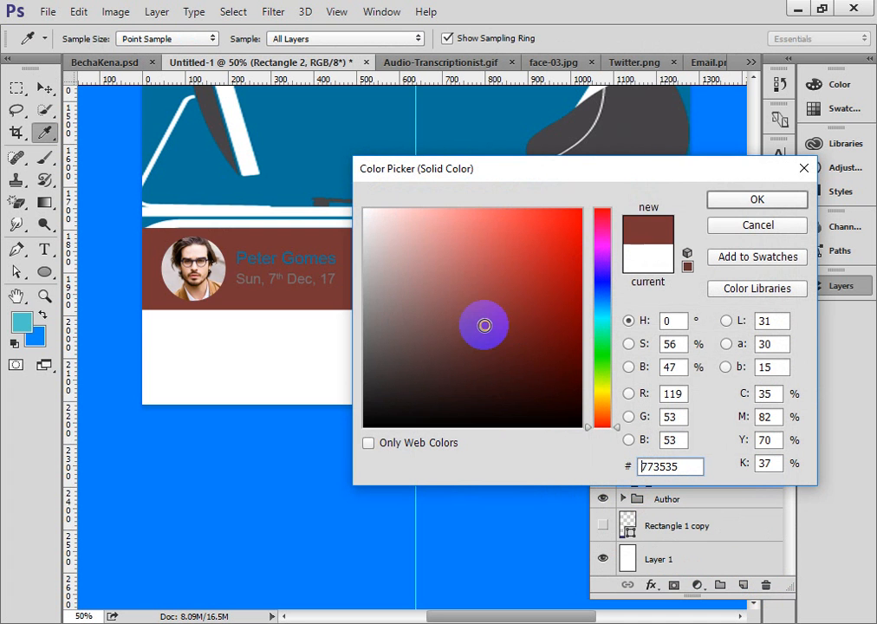
{"action": "left_click", "coordinate": [780, 227]}
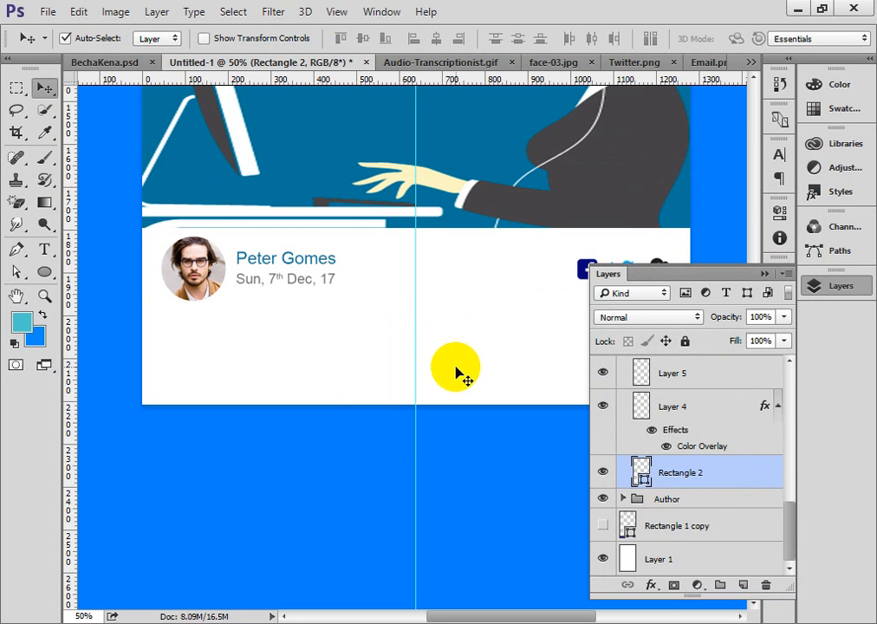
Examine the feed layout from the lower author band up to the header and the Feed and Photos tabs
{"action": "scroll", "coordinate": [682, 479], "scroll_direction": "up", "scroll_amount": 8}
{"action": "left_click", "coordinate": [399, 389]}
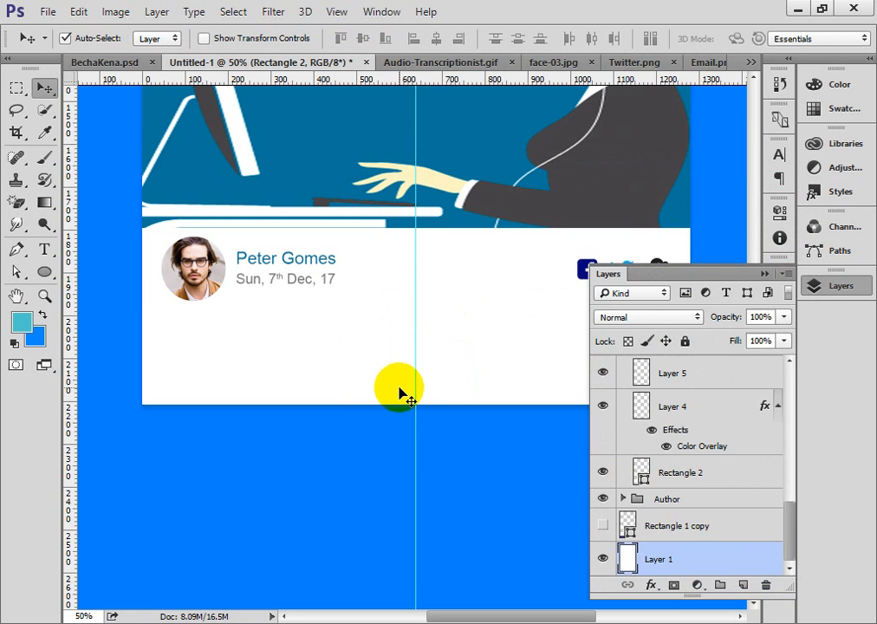
{"action": "scroll", "coordinate": [768, 337], "scroll_direction": "up", "scroll_amount": 1}
{"action": "left_click", "coordinate": [762, 274]}
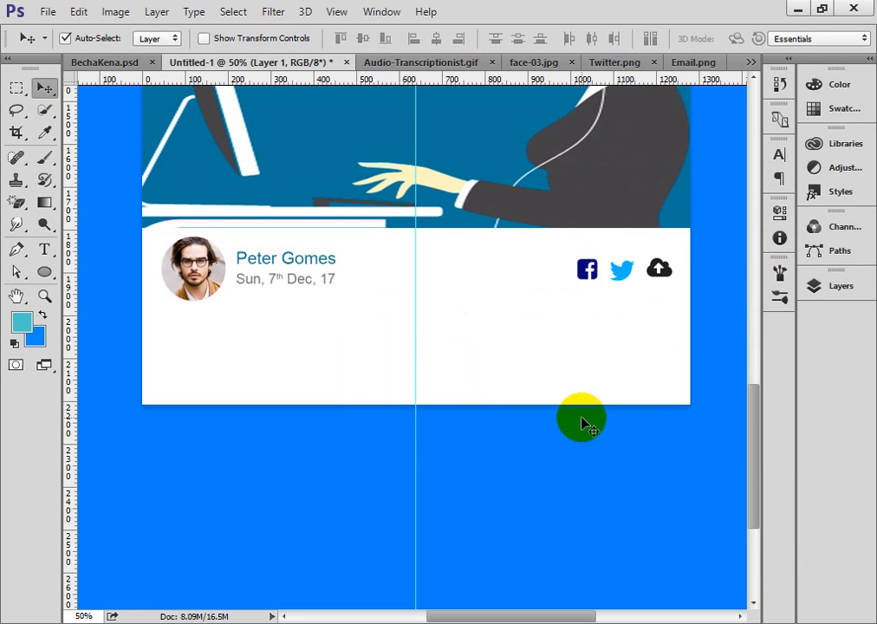
{"action": "scroll", "coordinate": [635, 390], "scroll_direction": "up", "scroll_amount": 1}
{"action": "scroll", "coordinate": [681, 392], "scroll_direction": "up", "scroll_amount": 10}
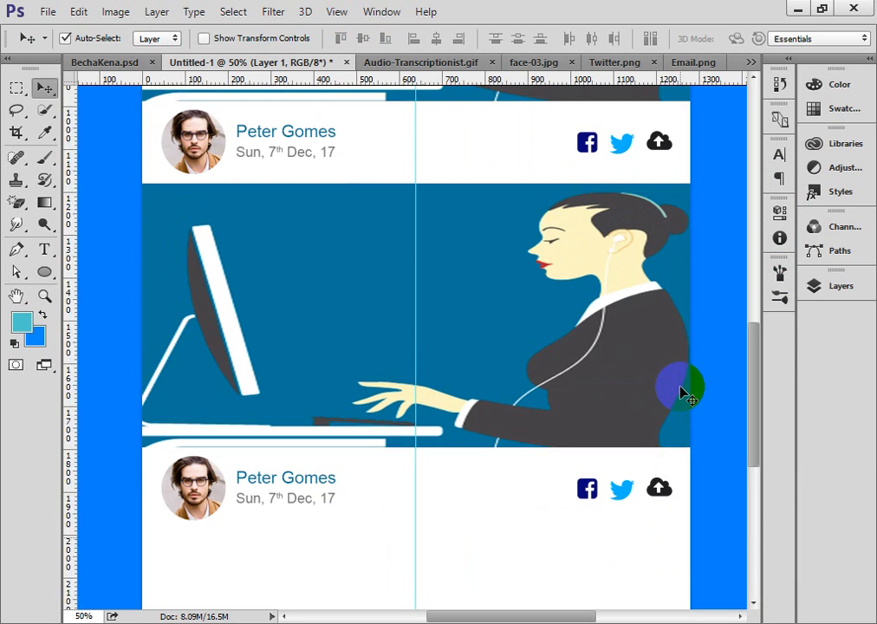
{"action": "scroll", "coordinate": [681, 392], "scroll_direction": "up", "scroll_amount": 12}
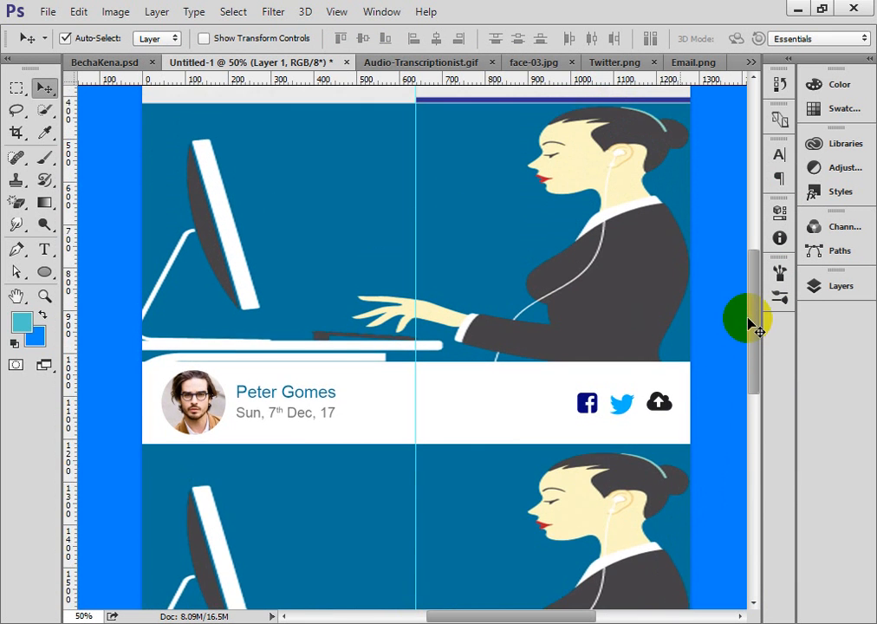
{"action": "scroll", "coordinate": [747, 201], "scroll_direction": "up", "scroll_amount": 12}
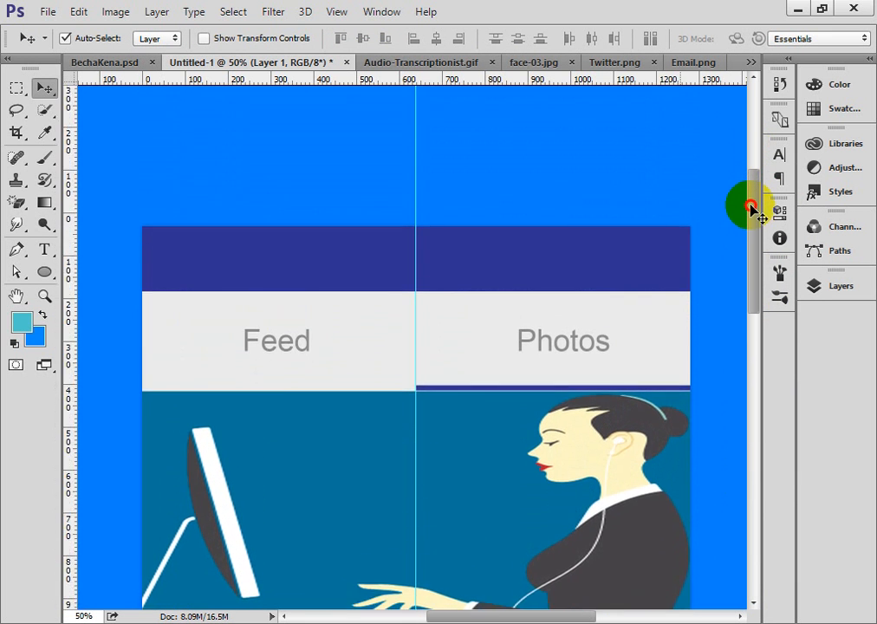
Duplicate the dark blue header bar and move the copy straight down to the bottom edge of the canvas as a footer
{"action": "left_click_drag", "start_coordinate": [756, 231], "coordinate": [759, 276]}
{"action": "left_click", "coordinate": [593, 126]}
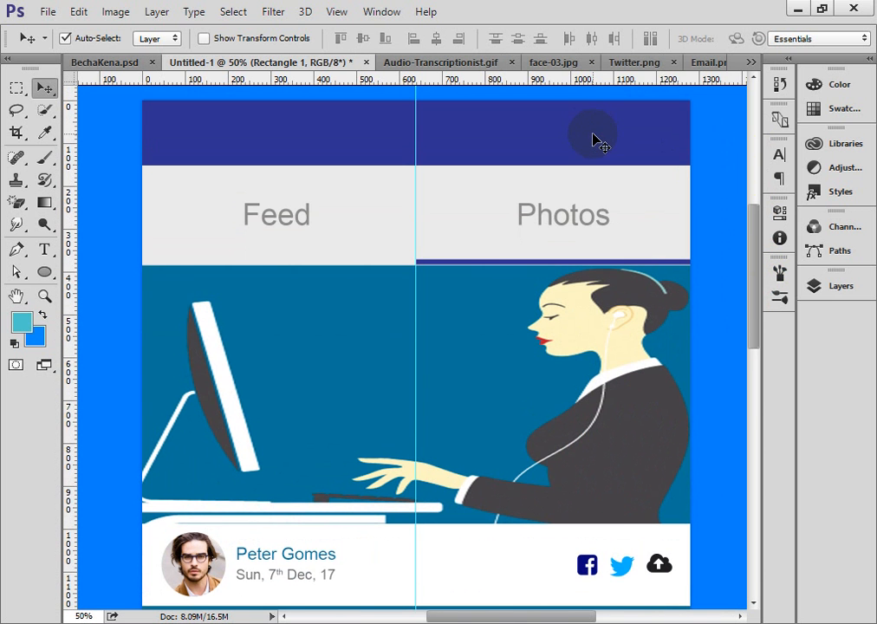
{"action": "left_click_drag", "start_coordinate": [593, 137], "coordinate": [595, 565]}
{"action": "scroll", "coordinate": [607, 532], "scroll_direction": "down", "scroll_amount": 5}
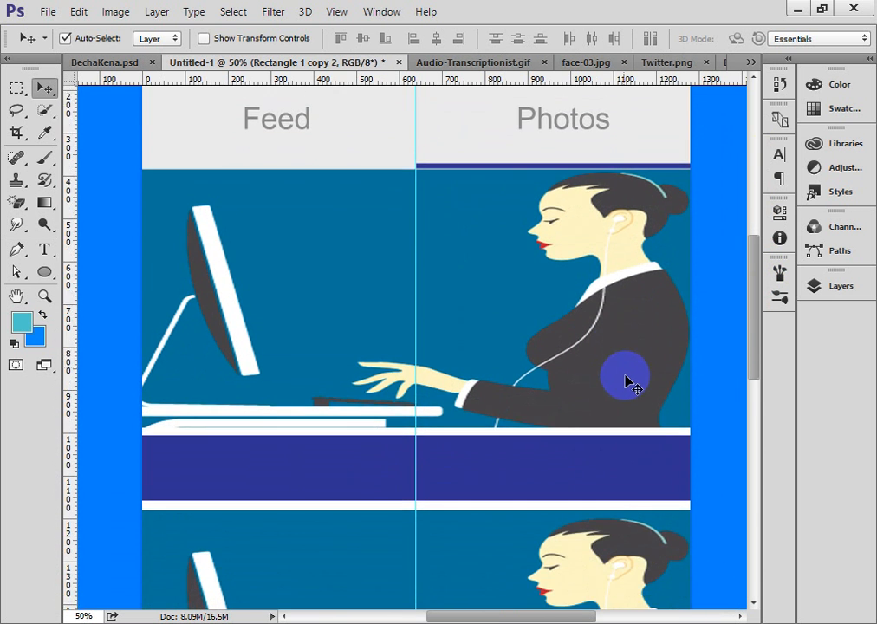
{"action": "scroll", "coordinate": [631, 373], "scroll_direction": "down", "scroll_amount": 2}
{"action": "left_click_drag", "start_coordinate": [754, 337], "coordinate": [749, 376]}
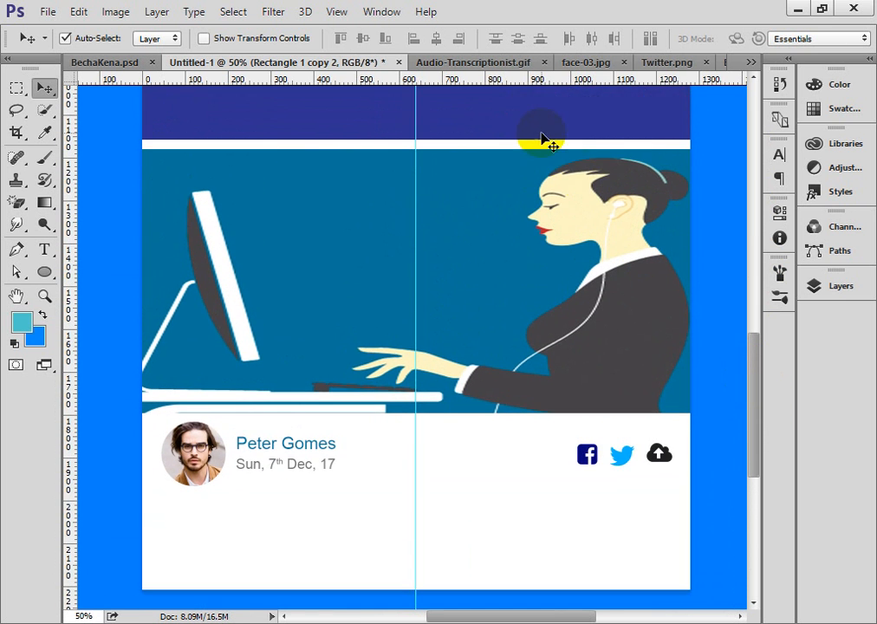
{"action": "left_click_drag", "start_coordinate": [545, 137], "coordinate": [531, 567]}
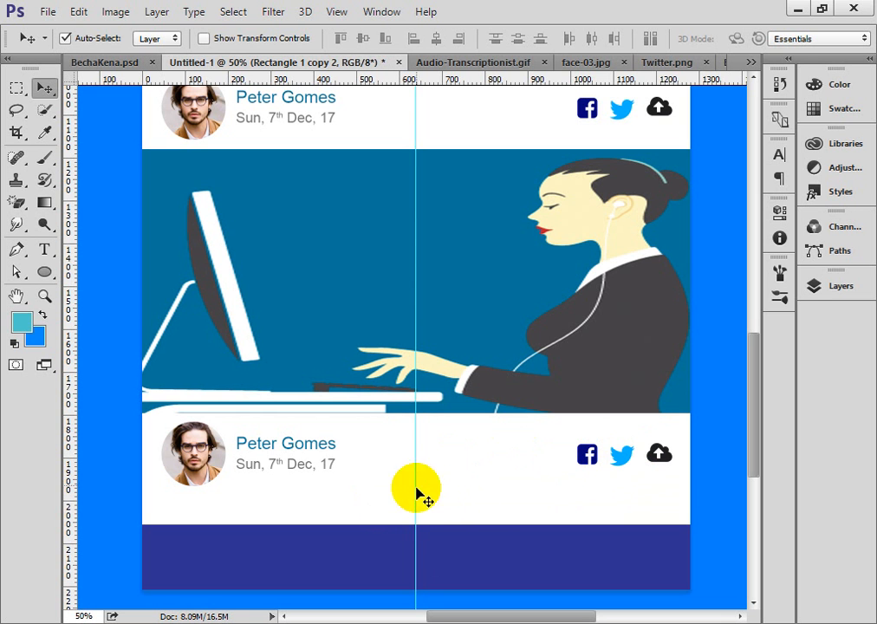
{"action": "left_click", "coordinate": [44, 272]}
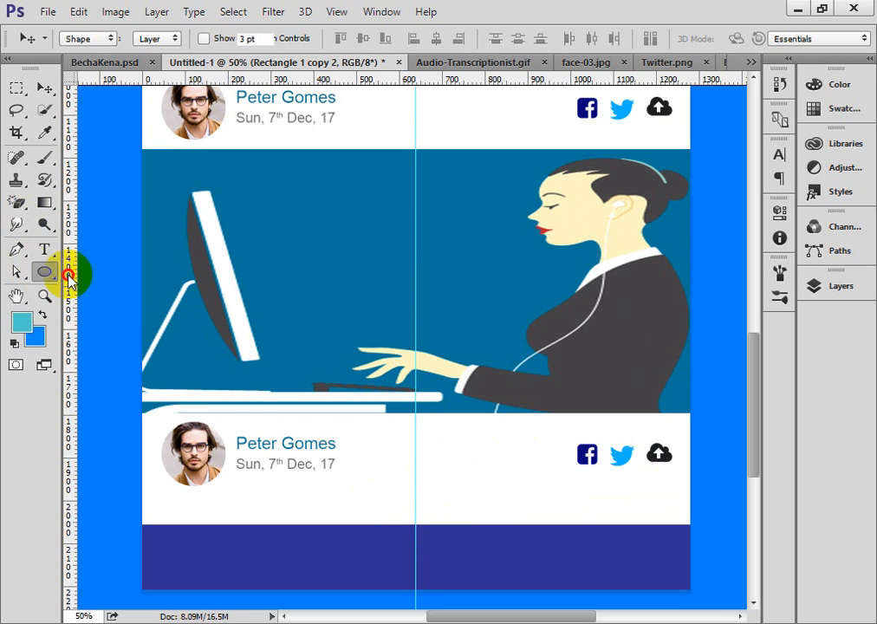
{"action": "left_click_drag", "start_coordinate": [68, 278], "coordinate": [145, 351]}
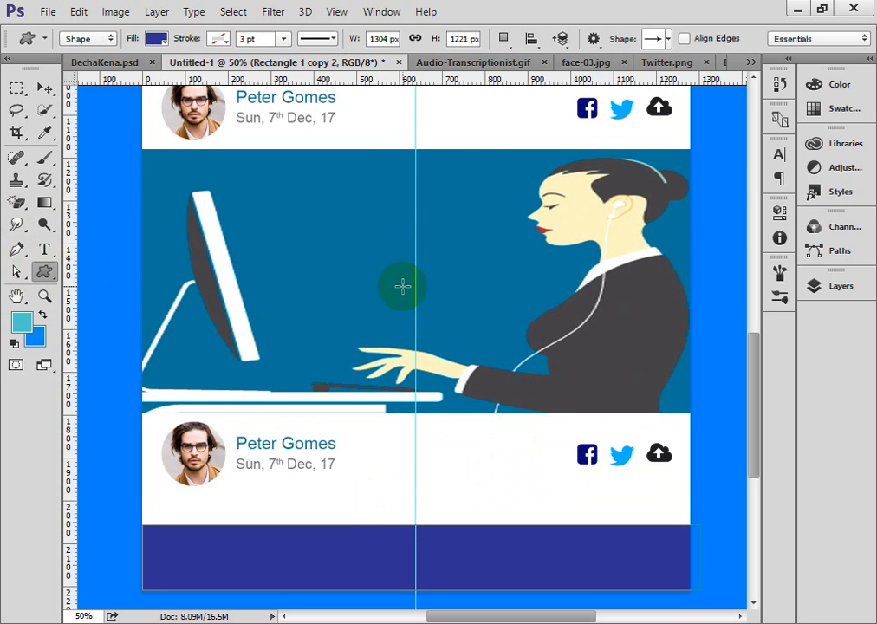
{"action": "left_click", "coordinate": [44, 89]}
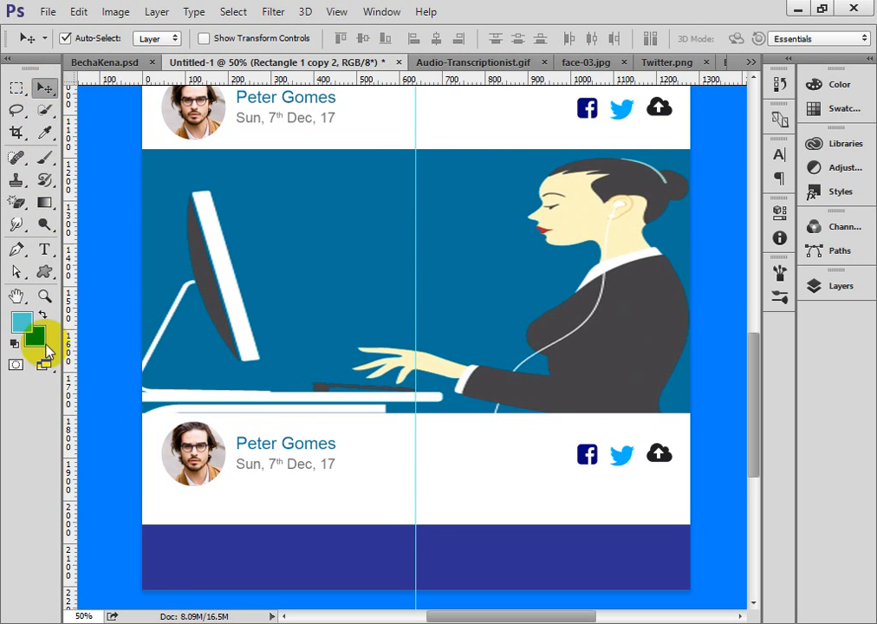
Add the text "Load More.." in Arial Regular at 40 px between the second author band and the footer bar
{"action": "left_click", "coordinate": [43, 250]}
{"action": "left_click", "coordinate": [366, 509]}
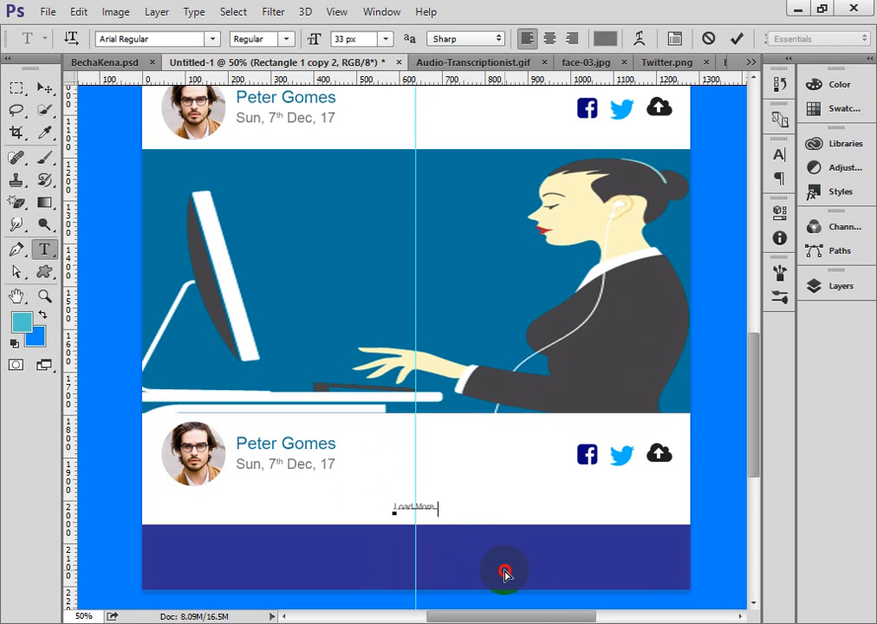
{"action": "left_click_drag", "start_coordinate": [441, 513], "coordinate": [505, 549]}
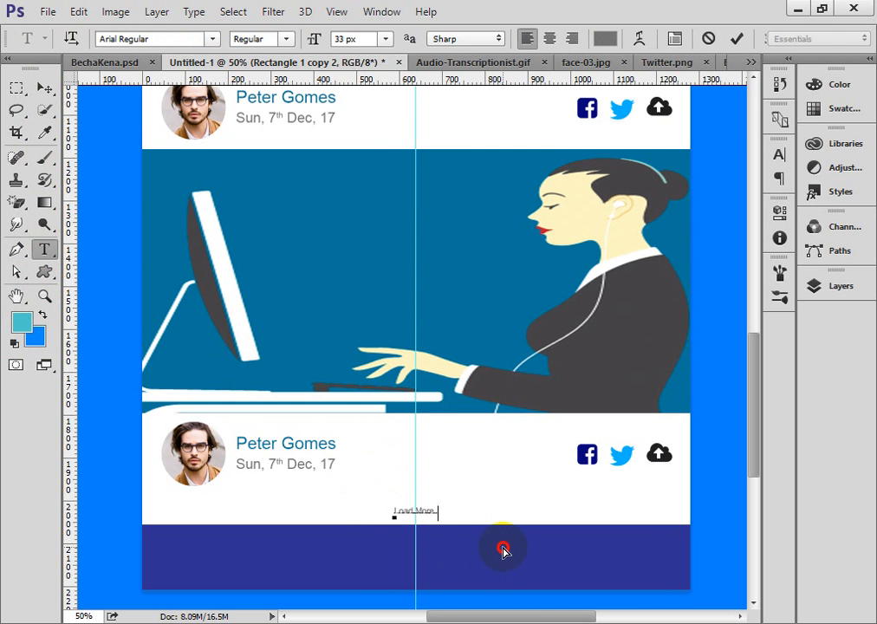
{"action": "left_click", "coordinate": [422, 510]}
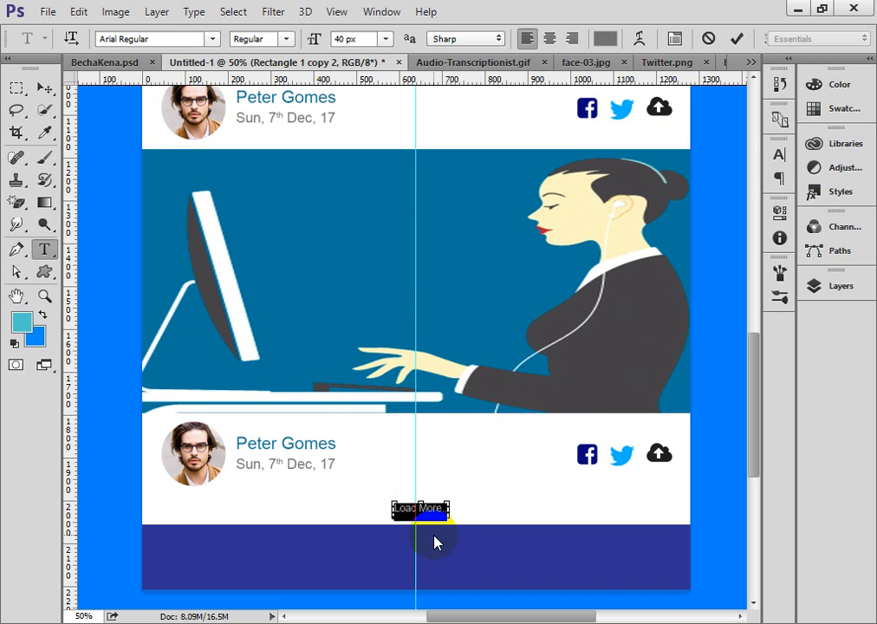
{"action": "left_click", "coordinate": [436, 505]}
Change the text to "Discover More" without the trailing dots and centre it on the vertical guide above the footer bar
{"action": "left_click", "coordinate": [409, 511]}
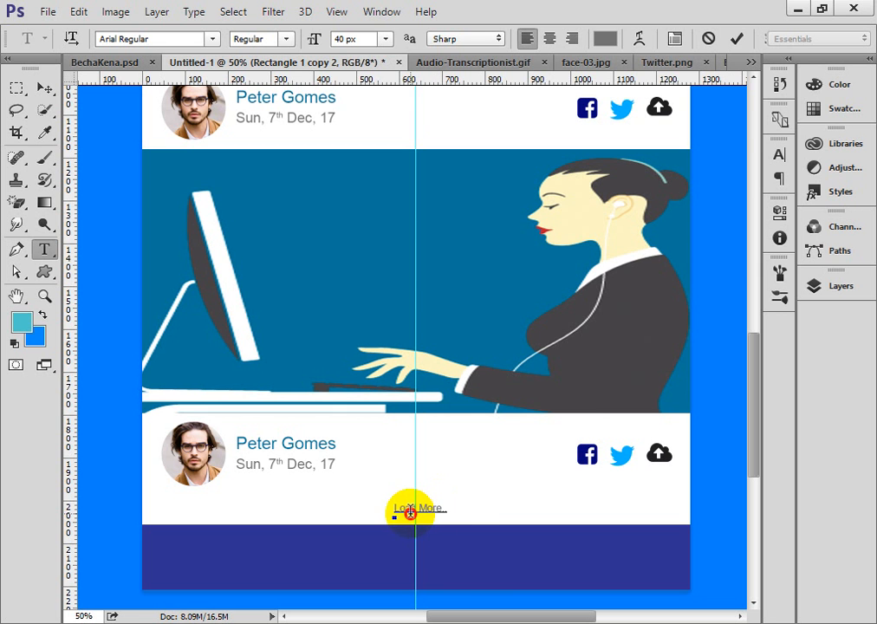
{"action": "double_click", "coordinate": [410, 511]}
{"action": "type", "text": "D"}
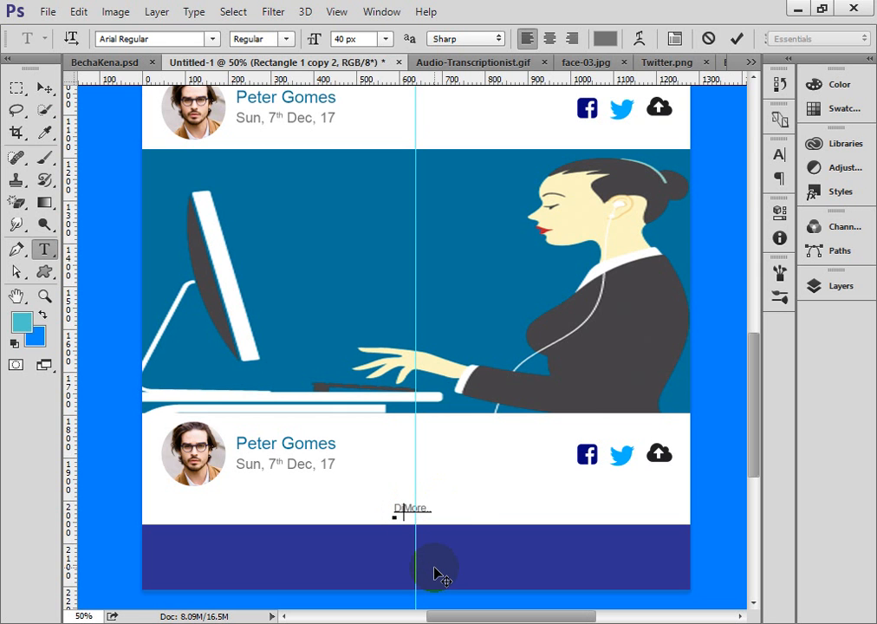
{"action": "type", "text": "iscover"}
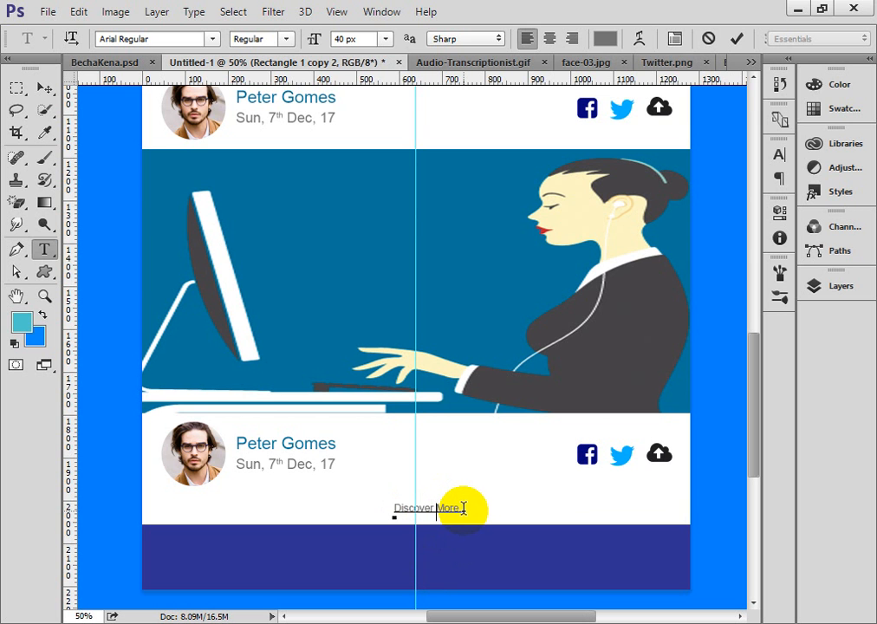
{"action": "left_click_drag", "start_coordinate": [459, 511], "coordinate": [539, 531]}
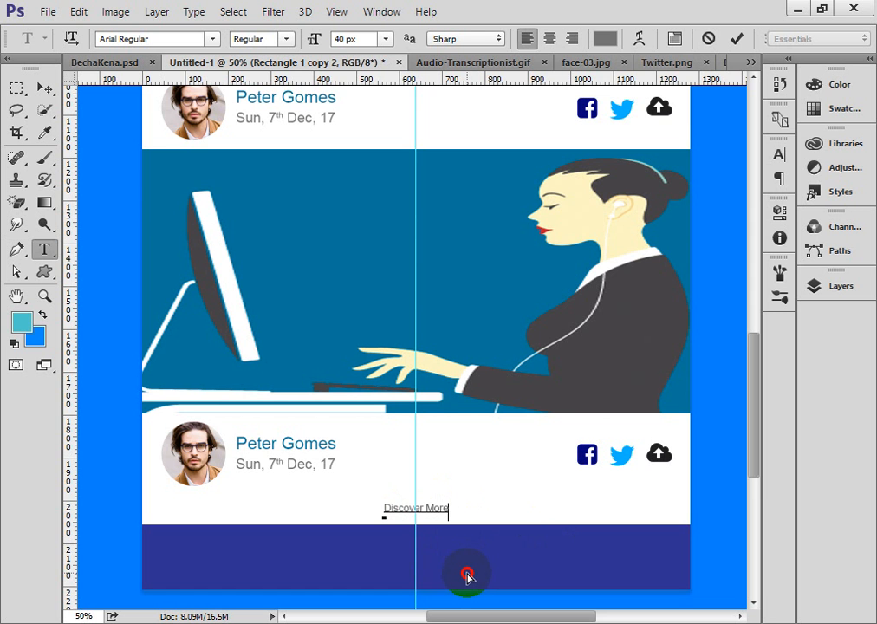
{"action": "left_click", "coordinate": [44, 88]}
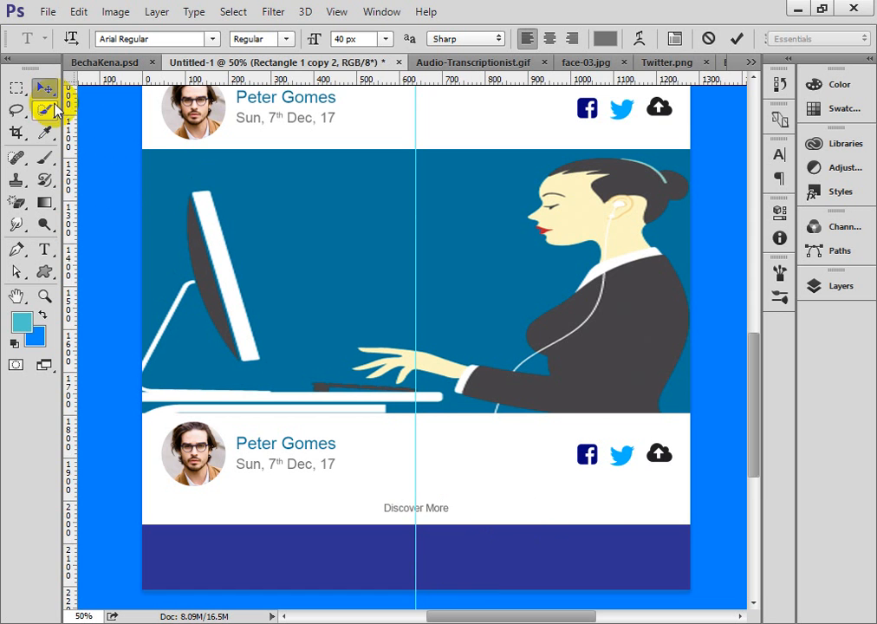
Draw a 96 px circle with the Ellipse tool in the footer bar, centred on the vertical guide
{"action": "scroll", "coordinate": [633, 563], "scroll_direction": "down", "scroll_amount": 5}
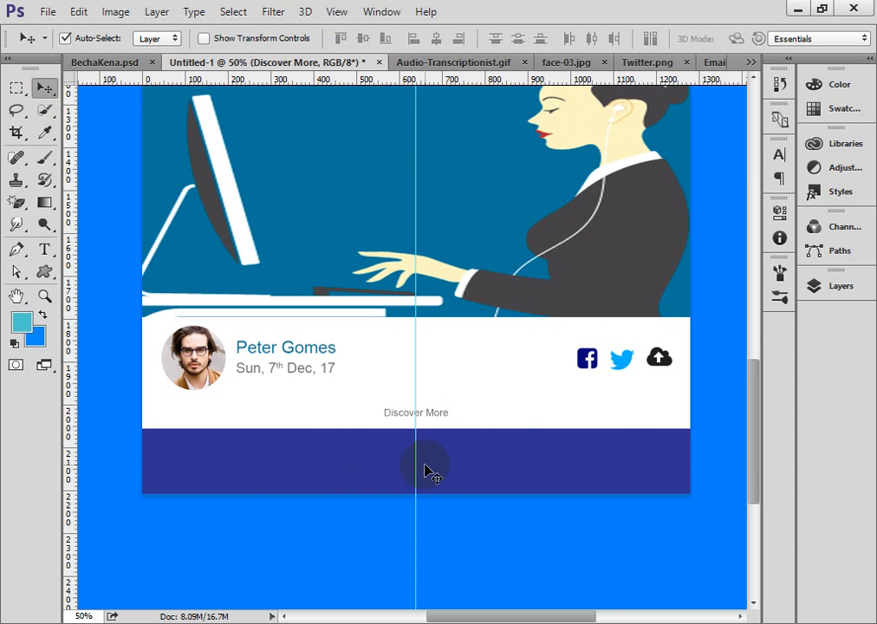
{"action": "scroll", "coordinate": [606, 490], "scroll_direction": "up", "scroll_amount": 8}
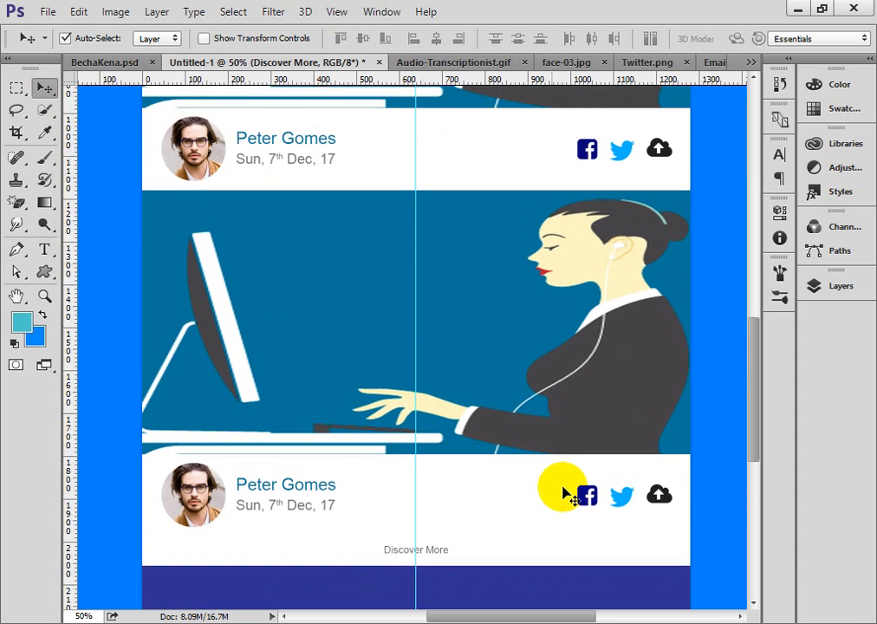
{"action": "scroll", "coordinate": [535, 476], "scroll_direction": "down", "scroll_amount": 11}
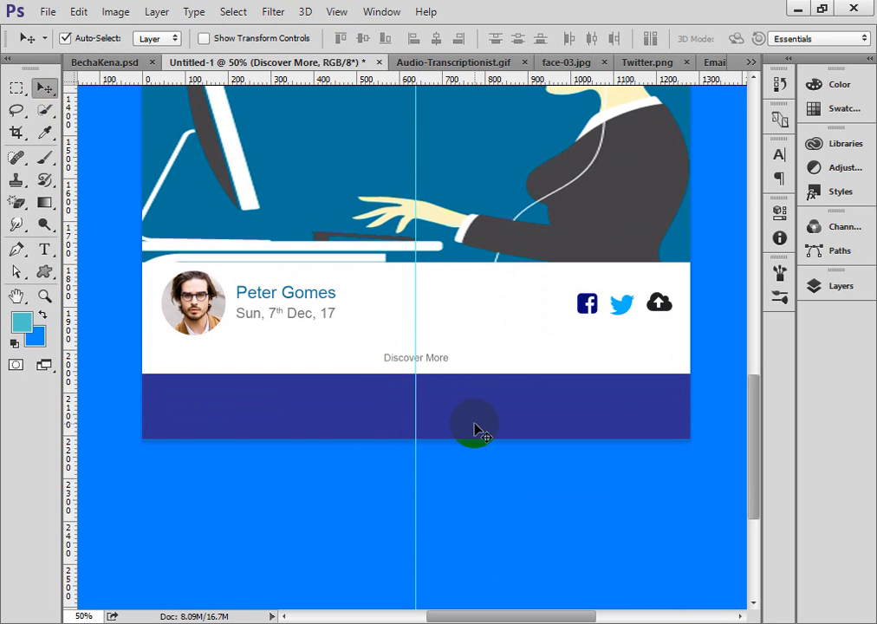
{"action": "left_click", "coordinate": [43, 276]}
{"action": "left_click", "coordinate": [130, 303]}
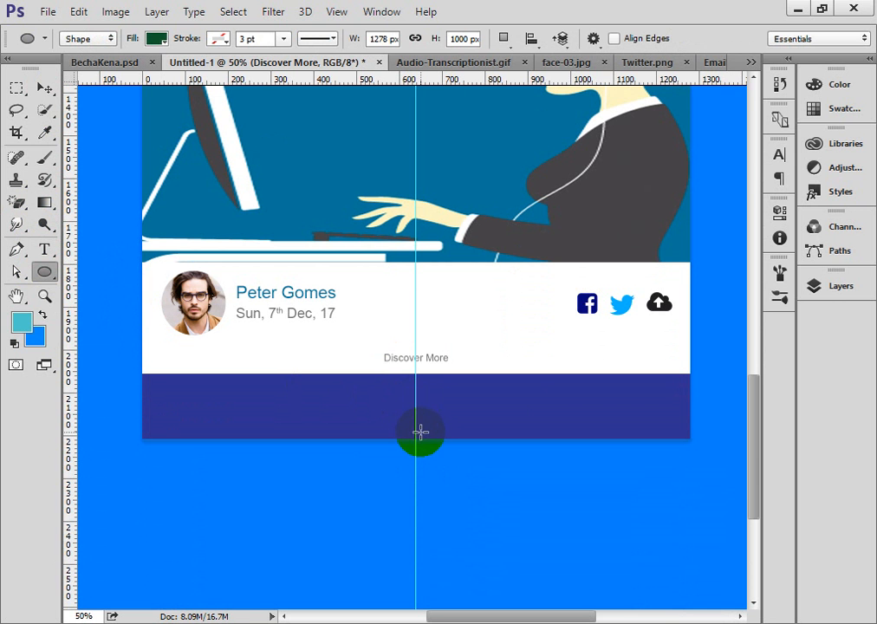
{"action": "left_click_drag", "start_coordinate": [416, 414], "coordinate": [395, 393]}
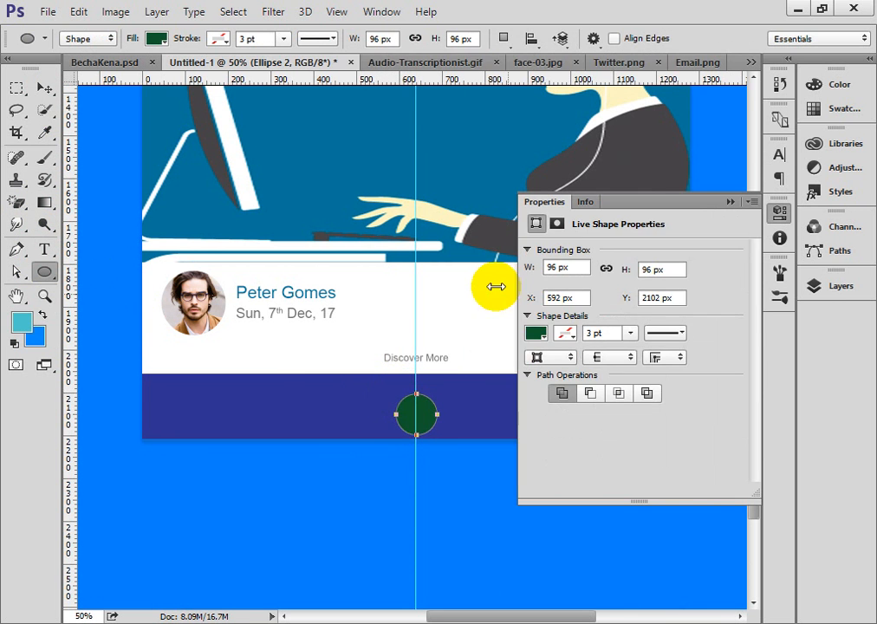
Fill the footer circle with white and move it slightly up to centre it vertically in the bar
{"action": "left_click", "coordinate": [533, 332]}
{"action": "left_click", "coordinate": [563, 422]}
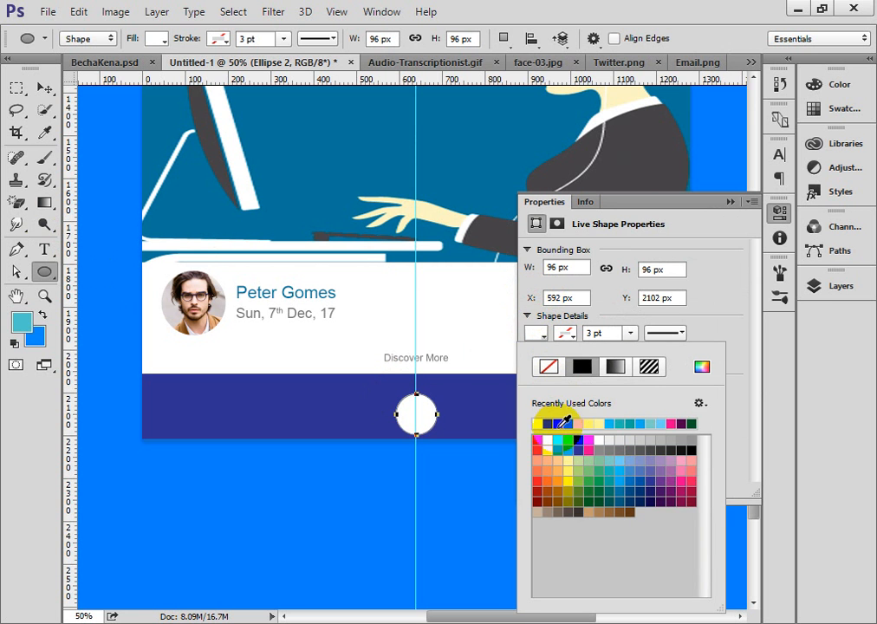
{"action": "left_click", "coordinate": [730, 202]}
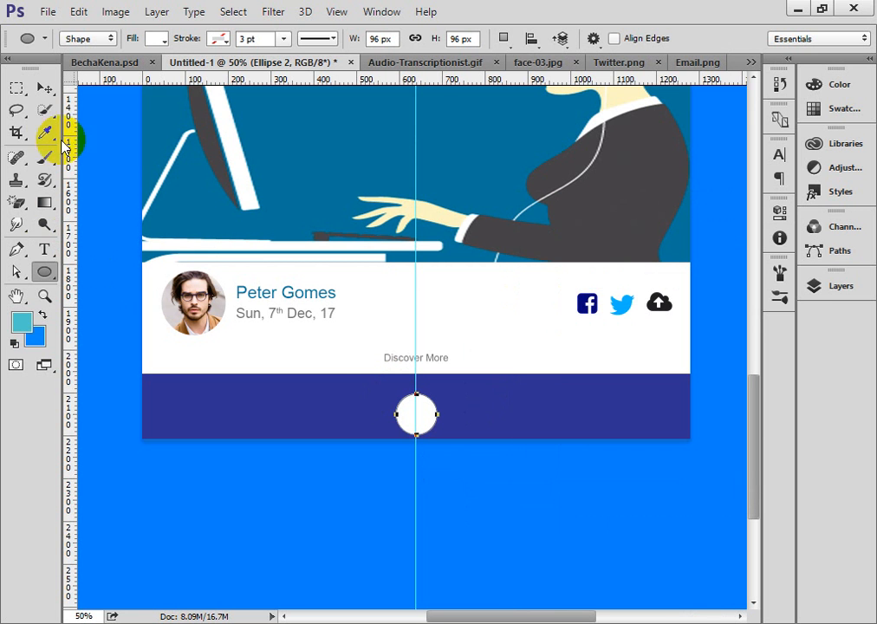
{"action": "left_click", "coordinate": [44, 88]}
{"action": "left_click_drag", "start_coordinate": [421, 415], "coordinate": [419, 409]}
Fit the whole screen design in view and examine the layout from the header to the footer circle
{"action": "scroll", "coordinate": [466, 426], "scroll_direction": "up", "scroll_amount": 4}
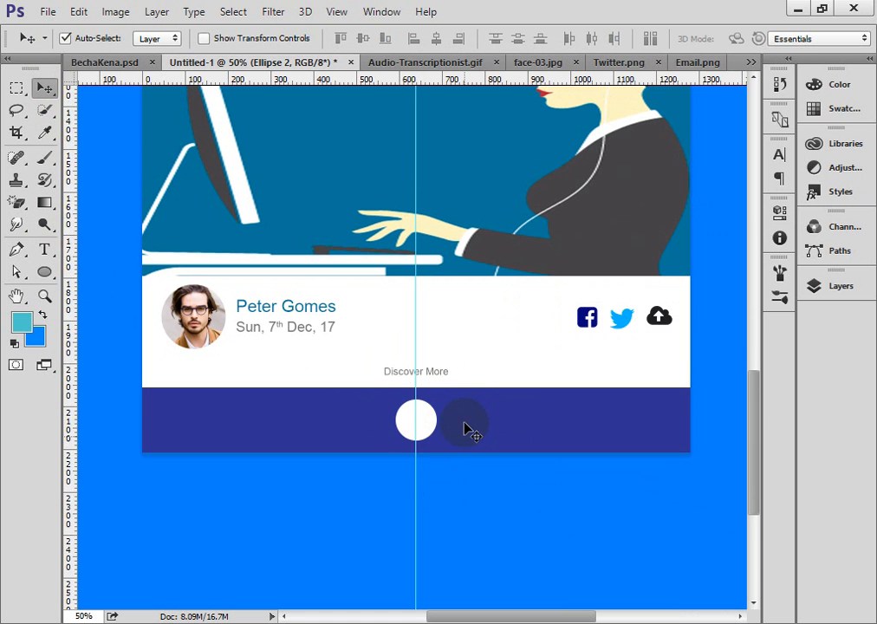
{"action": "scroll", "coordinate": [466, 427], "scroll_direction": "up", "scroll_amount": 8}
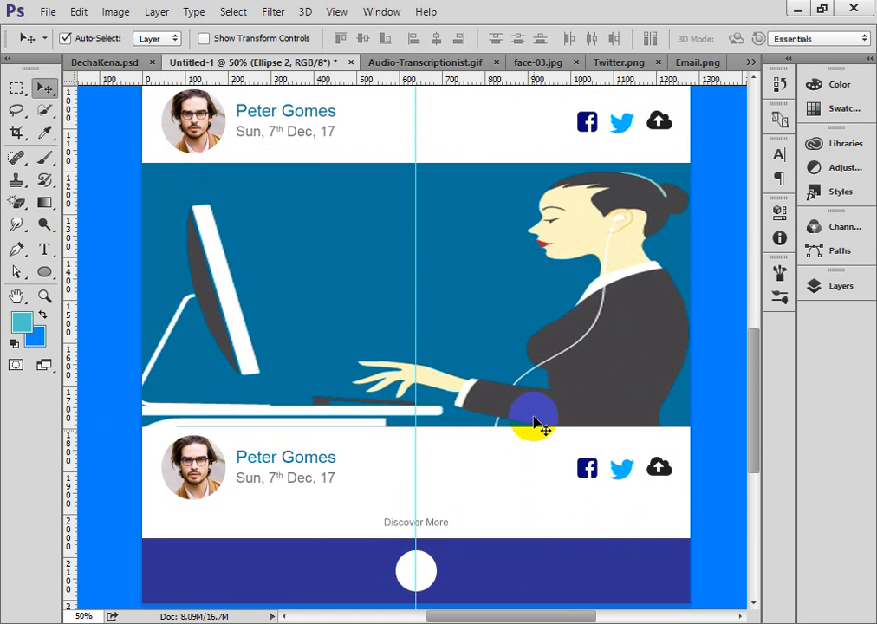
{"action": "scroll", "coordinate": [536, 424], "scroll_direction": "up", "scroll_amount": 5}
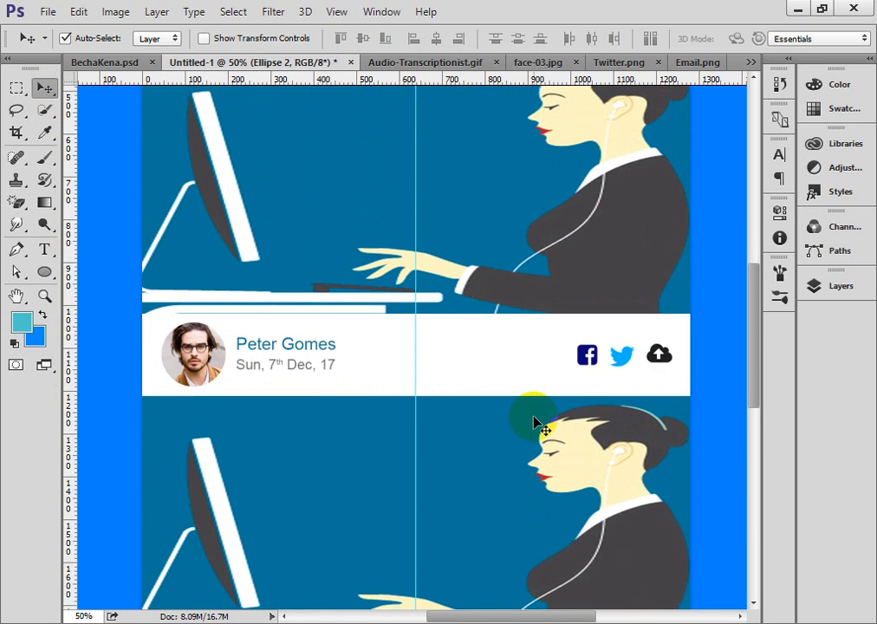
{"action": "scroll", "coordinate": [536, 424], "scroll_direction": "left", "scroll_amount": 3}
{"action": "scroll", "coordinate": [536, 424], "scroll_direction": "left", "scroll_amount": 6}
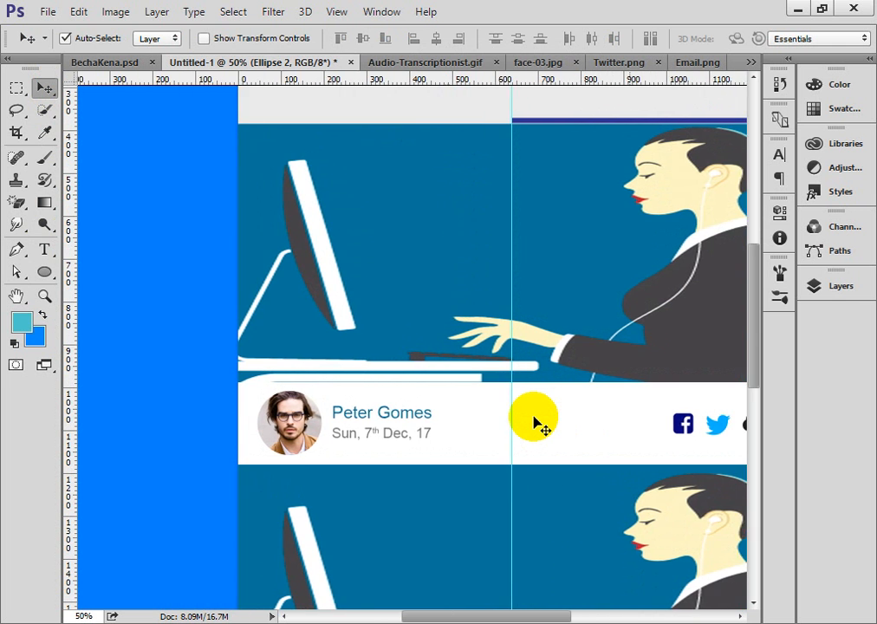
{"action": "scroll", "coordinate": [536, 424], "scroll_direction": "down", "scroll_amount": 2}
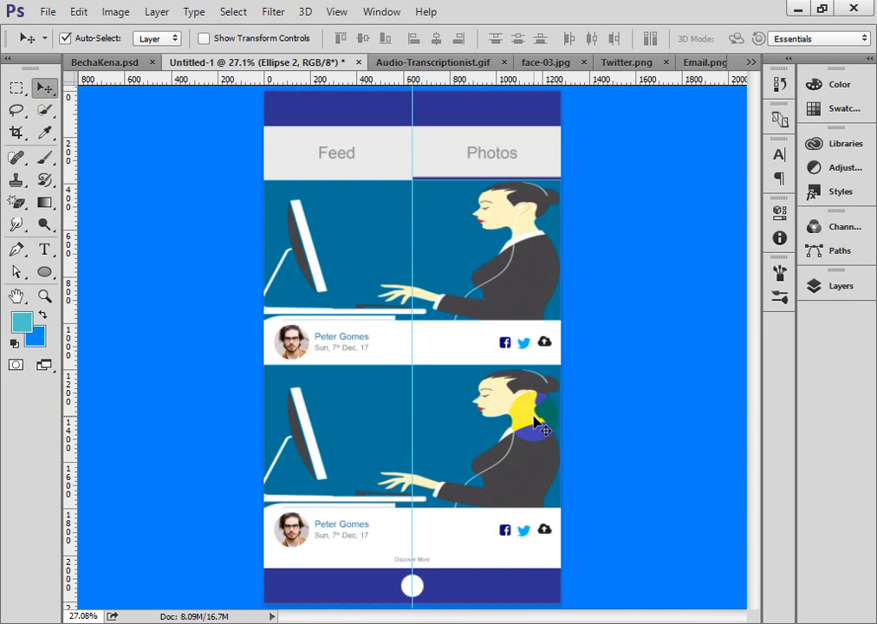
{"action": "left_click_drag", "start_coordinate": [535, 425], "coordinate": [476, 574]}
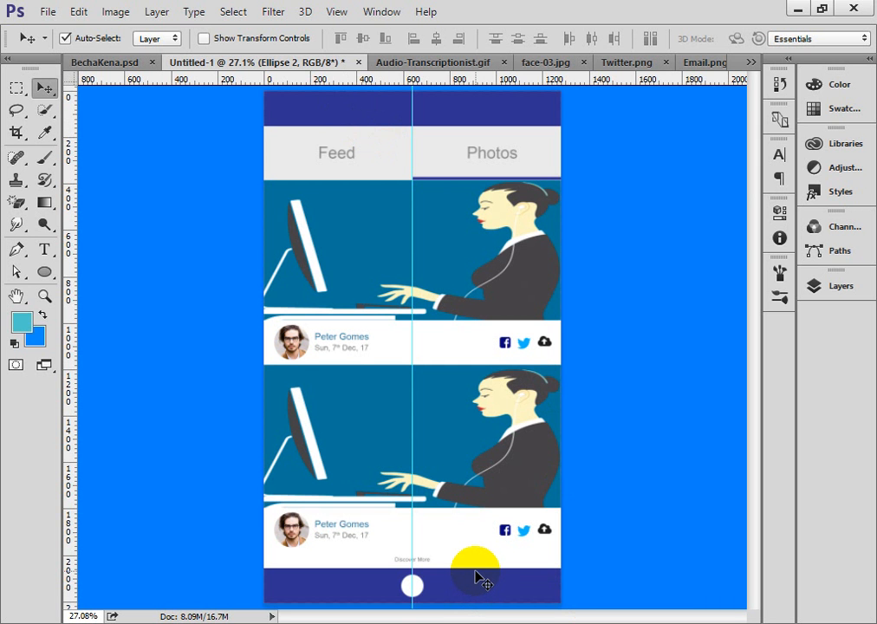
{"action": "left_click_drag", "start_coordinate": [475, 578], "coordinate": [358, 404]}
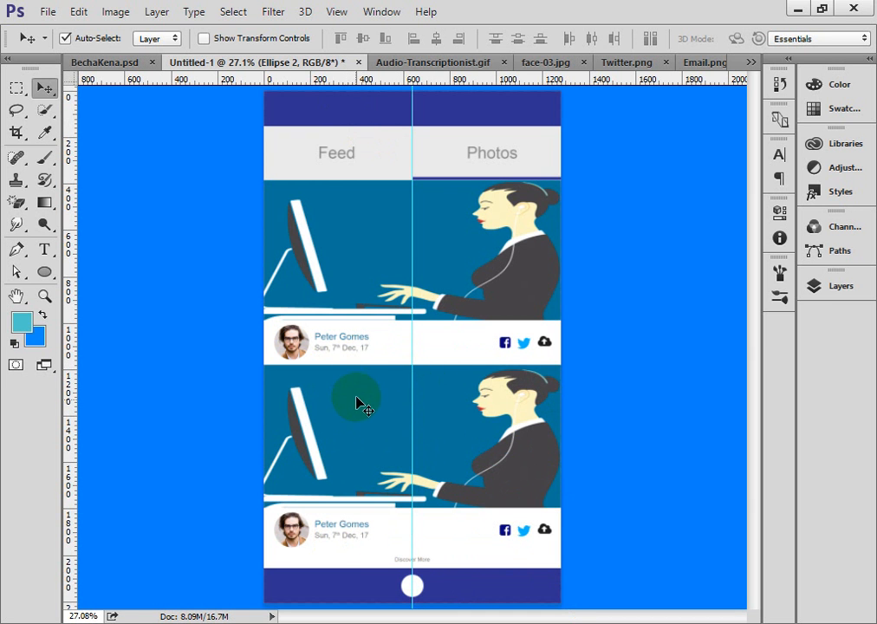